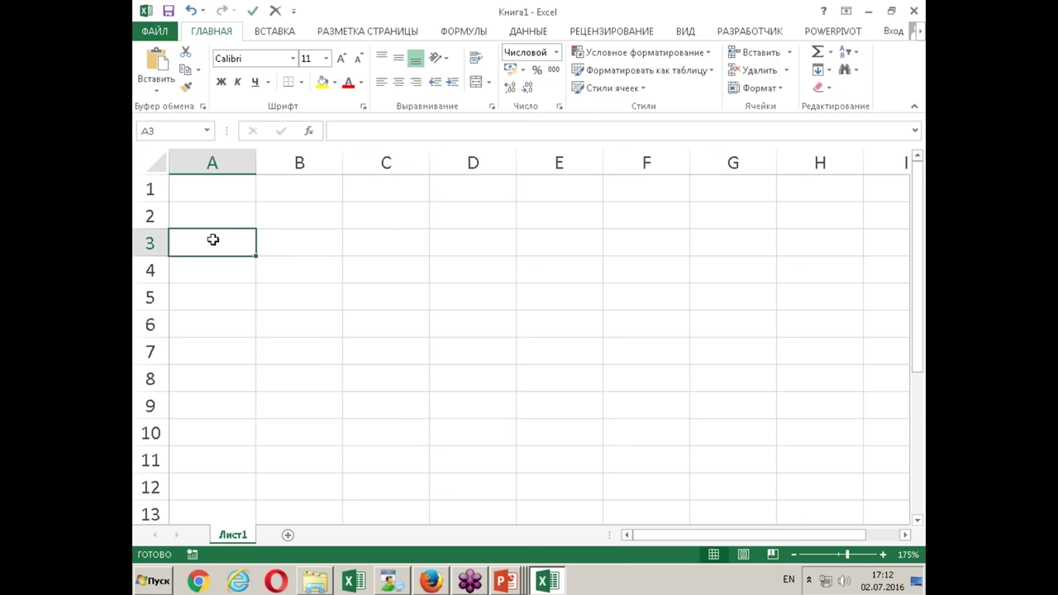
Enter the period numbers 0, 1, 2, 3, 4 and 5 down cells A3 to A8.
{"action": "type", "text": "0"}
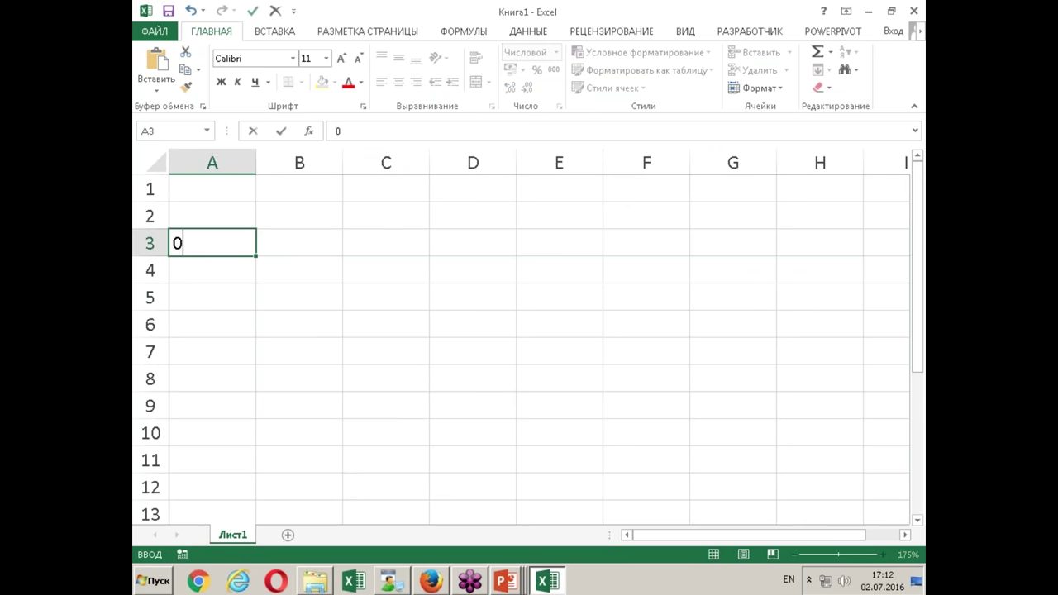
{"action": "key", "text": "Return"}
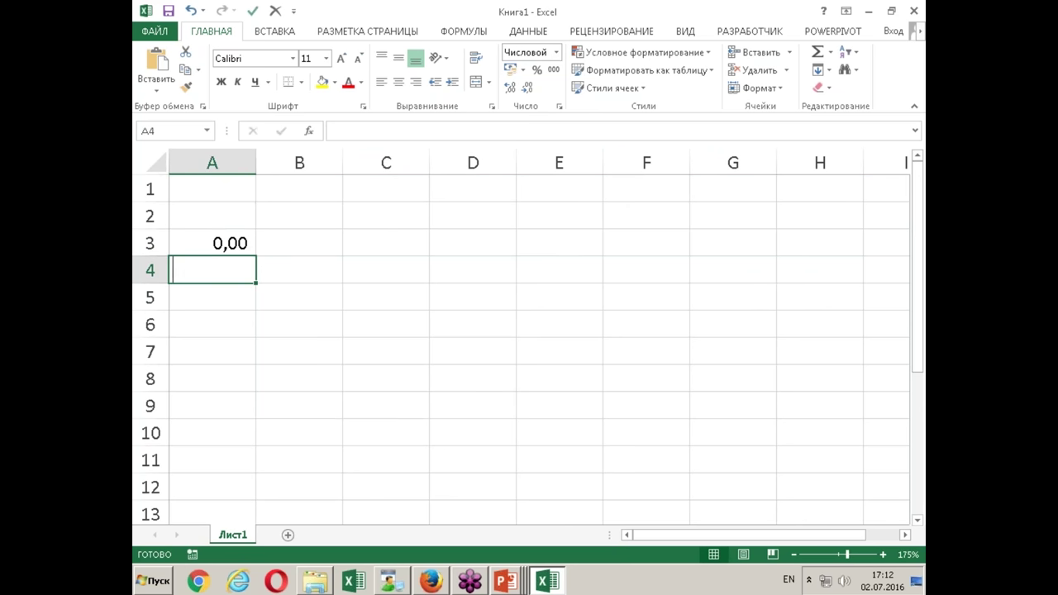
{"action": "type", "text": "1"}
{"action": "key", "text": "Return"}
{"action": "type", "text": "2"}
{"action": "key", "text": "Return"}
{"action": "type", "text": "3"}
{"action": "key", "text": "Return"}
{"action": "type", "text": "4"}
{"action": "key", "text": "Return"}
{"action": "type", "text": "5"}
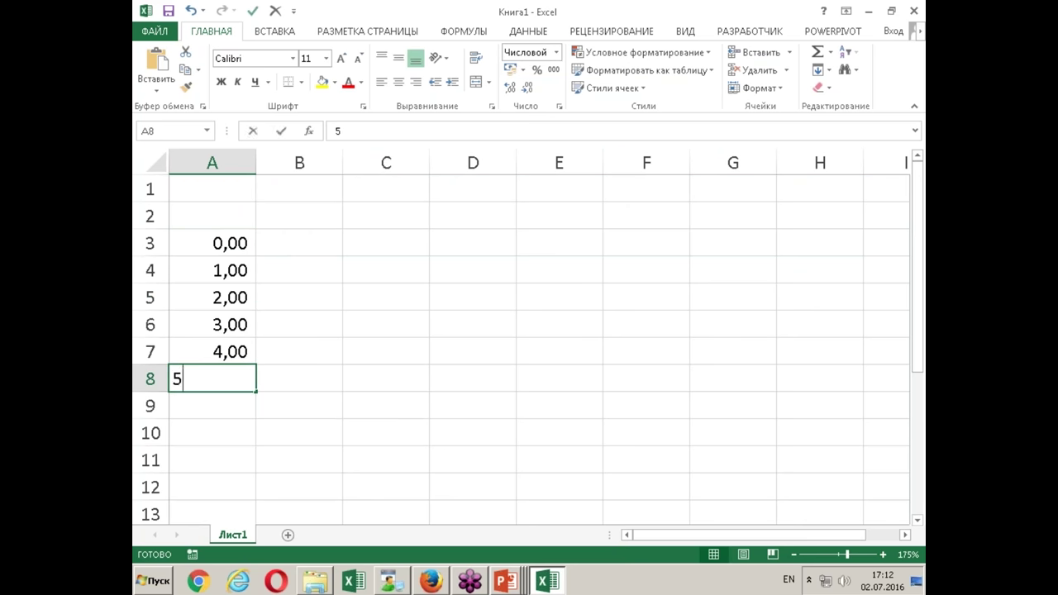
{"action": "key", "text": "Return"}
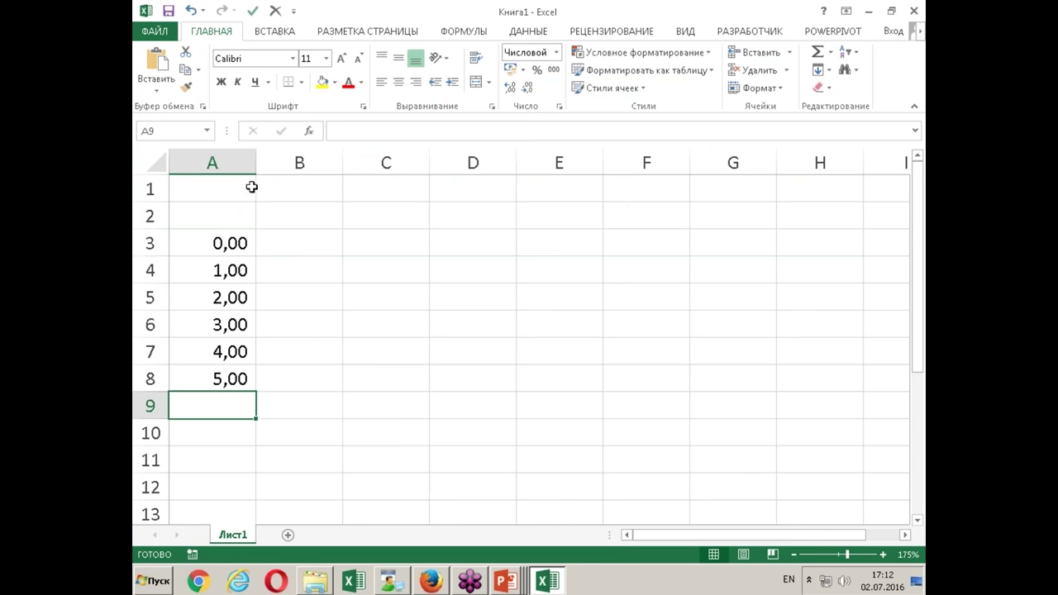
Format the whole of column A to display numbers without decimal places.
{"action": "left_click", "coordinate": [242, 164]}
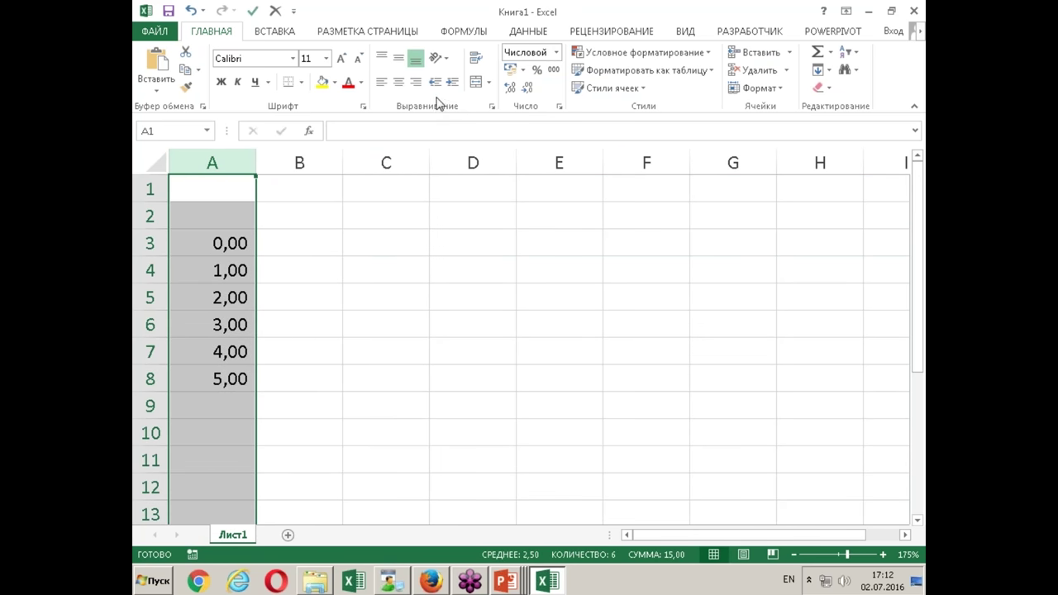
{"action": "left_click", "coordinate": [528, 89]}
{"action": "left_click", "coordinate": [528, 89]}
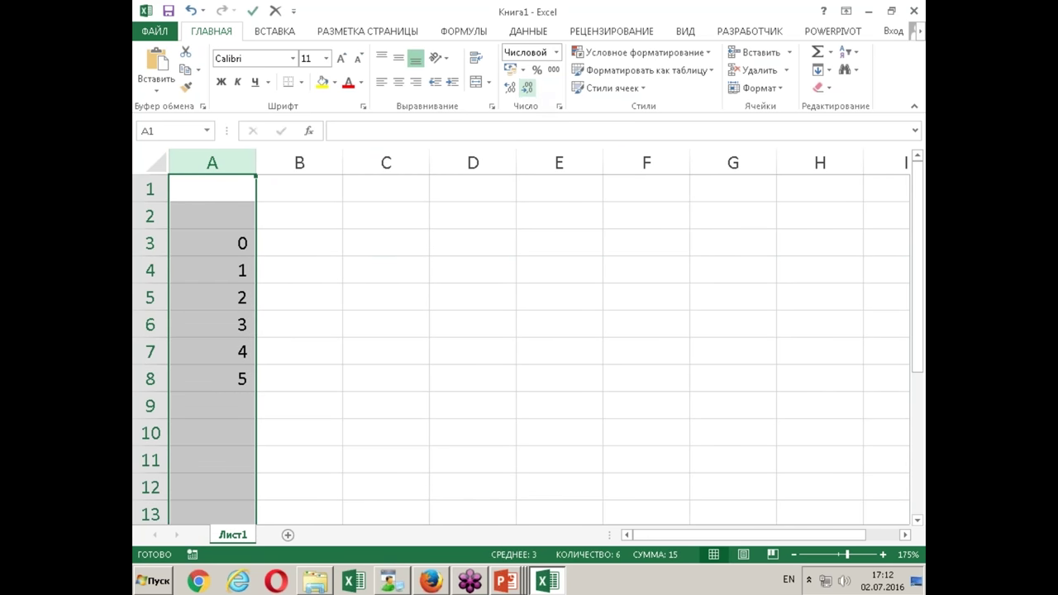
Enter -1000000 in cell B3 beside period 0.
{"action": "left_click", "coordinate": [310, 245]}
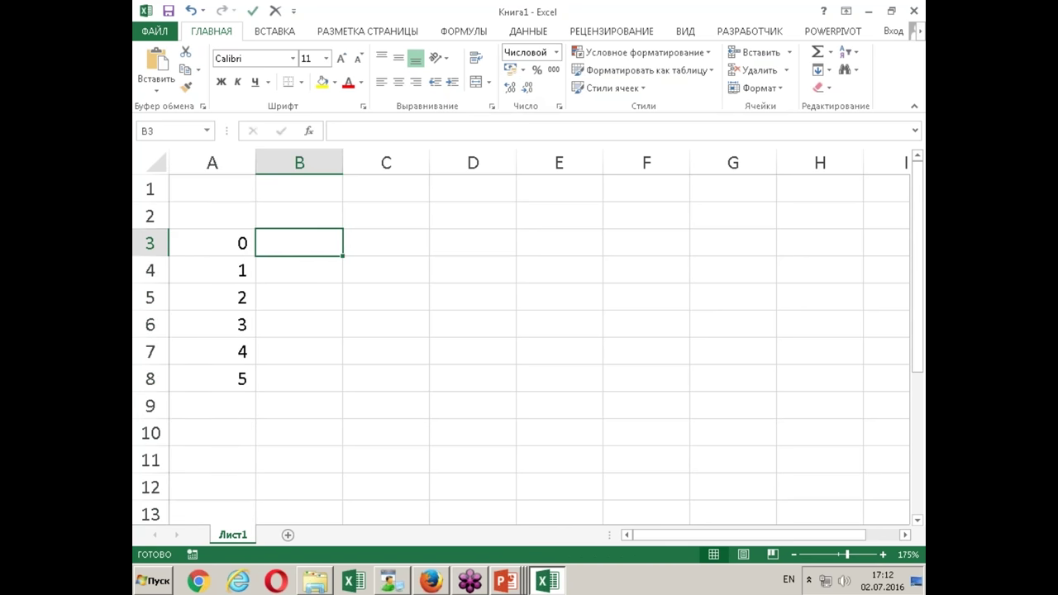
{"action": "type", "text": "-"}
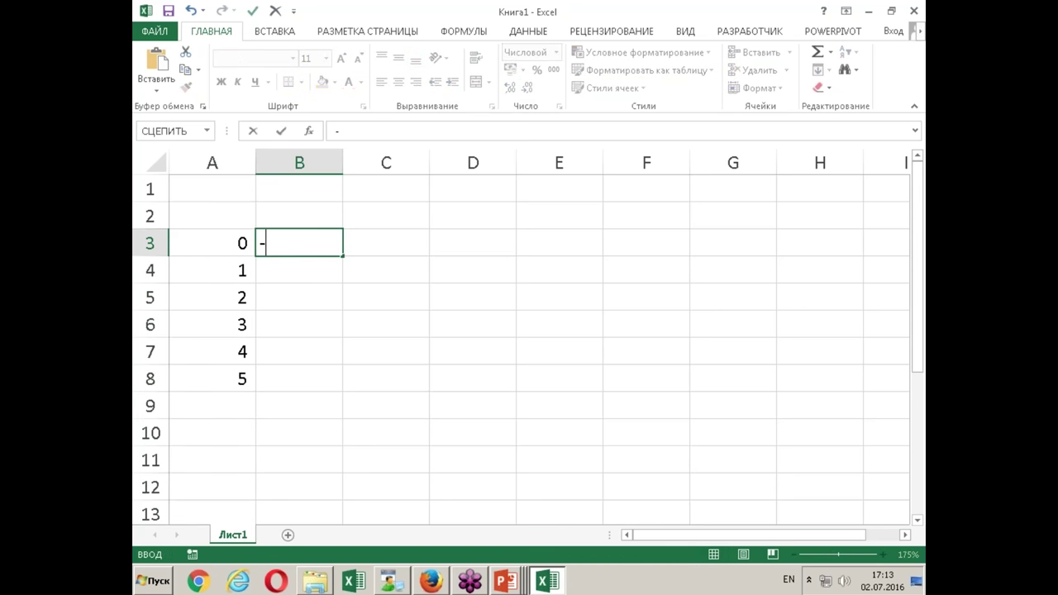
{"action": "type", "text": "1 000 000,0"}
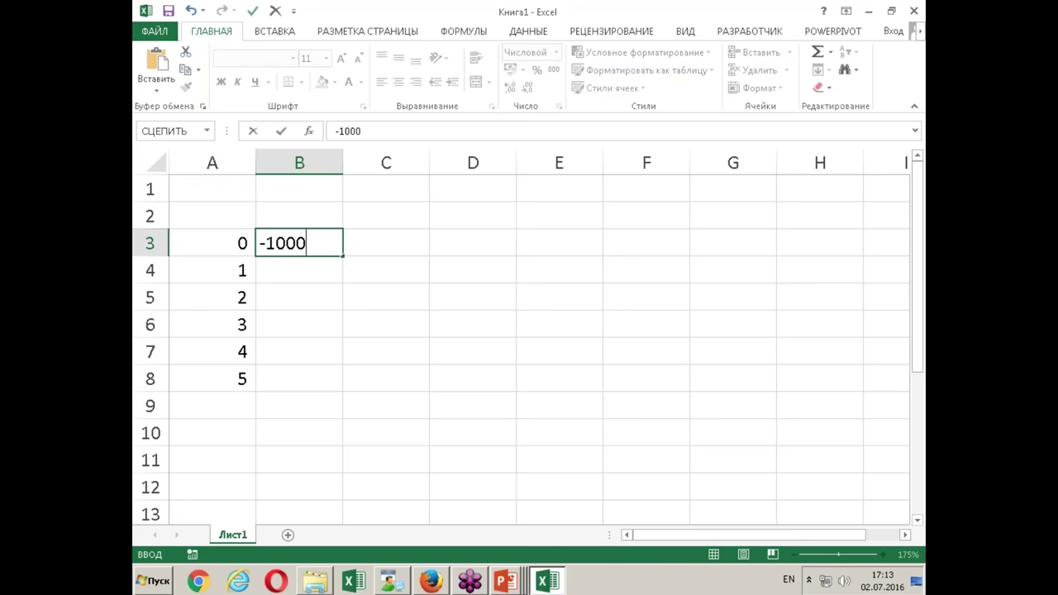
{"action": "key", "text": "Return"}
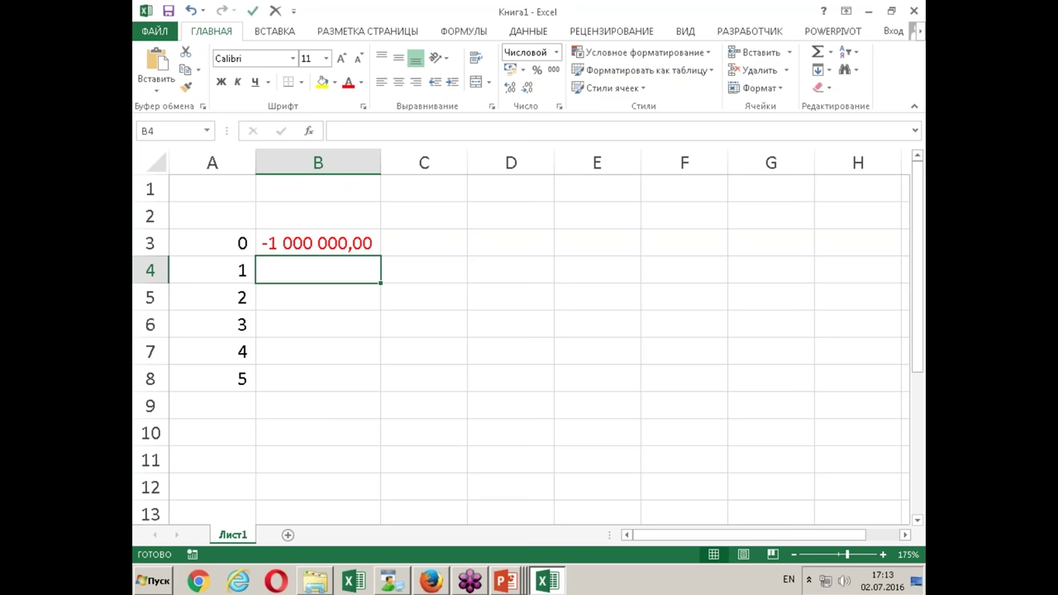
Enter 200000, 400000, 100000, 700000 and 800000 in cells B4 to B8 beside periods 1 to 5.
{"action": "type", "text": "200 000"}
{"action": "key", "text": "Return"}
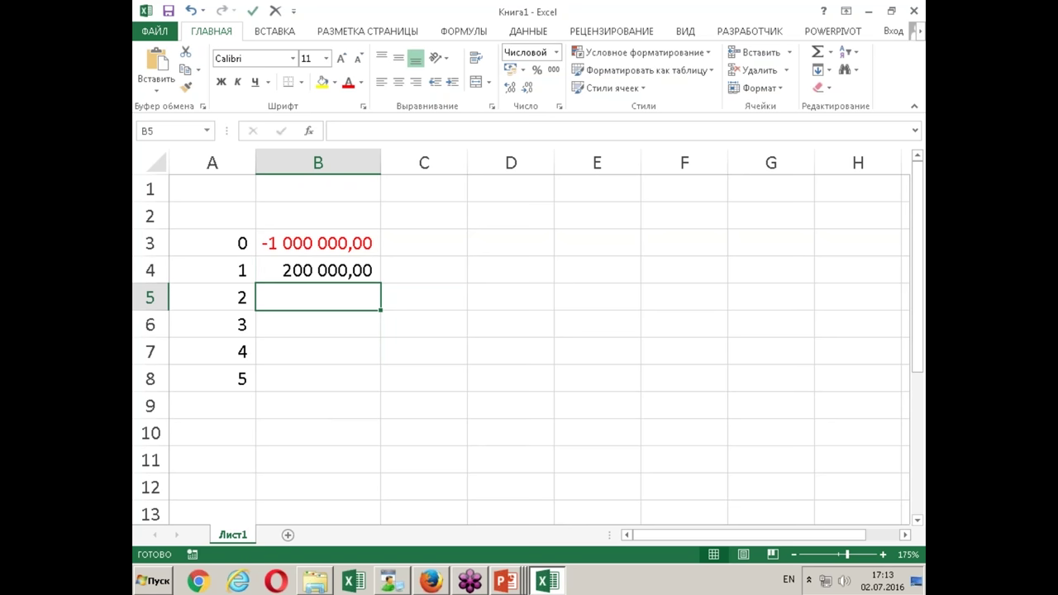
{"action": "type", "text": "400000"}
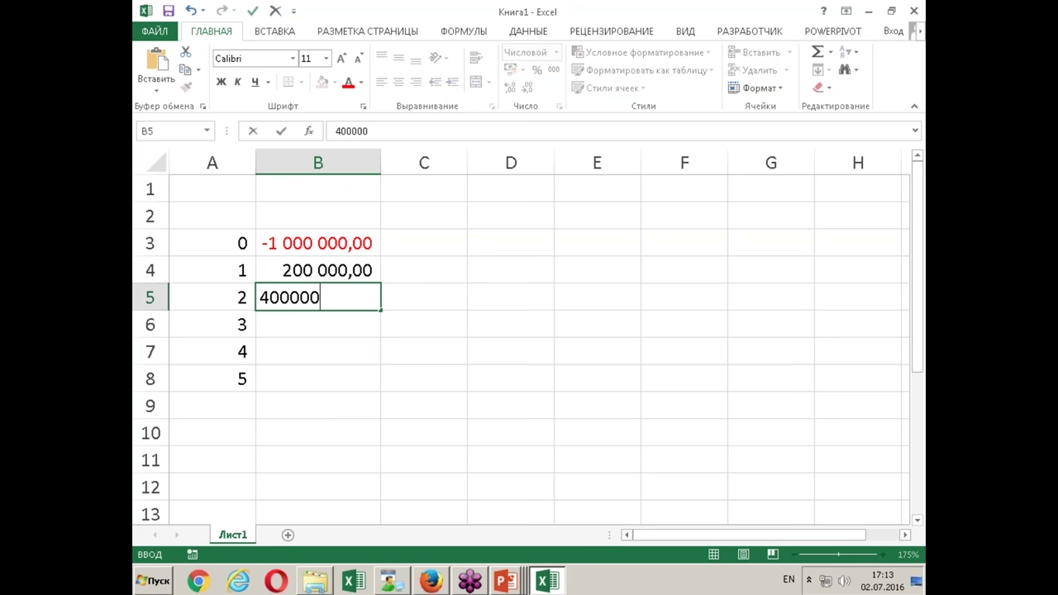
{"action": "key", "text": "Return"}
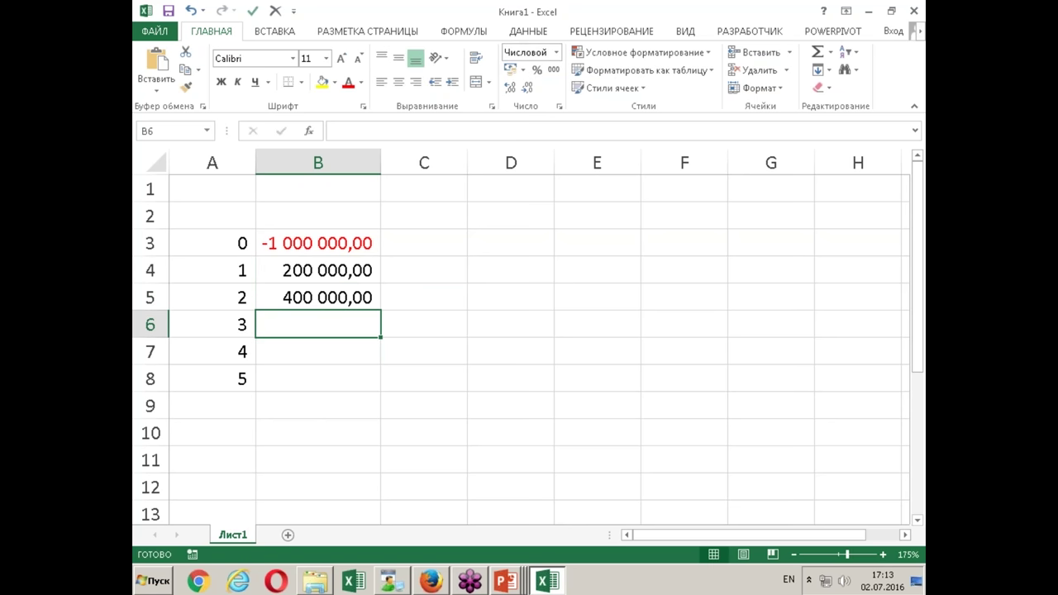
{"action": "type", "text": "100000"}
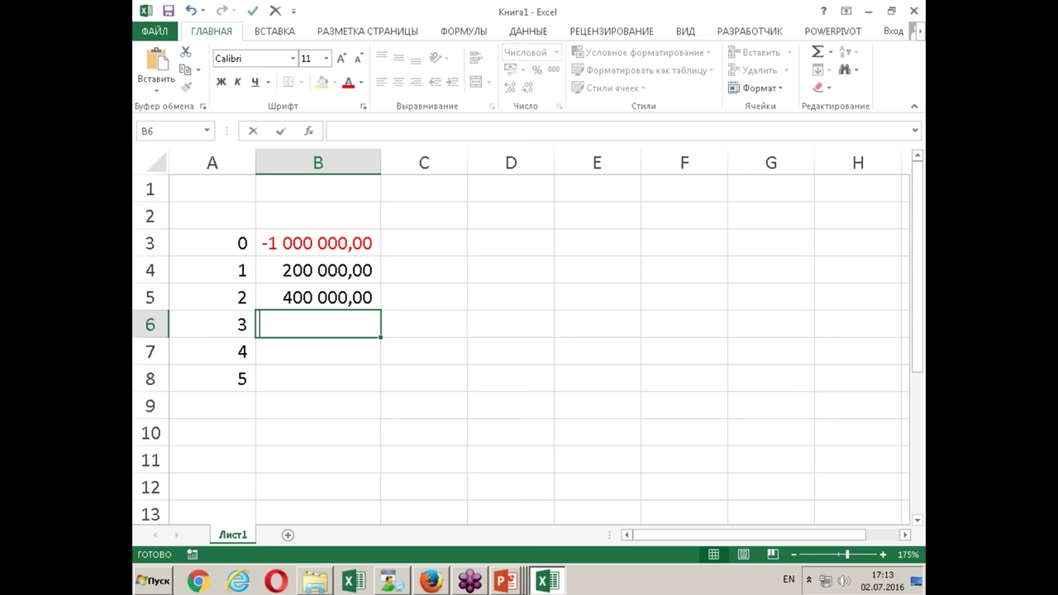
{"action": "key", "text": "Return"}
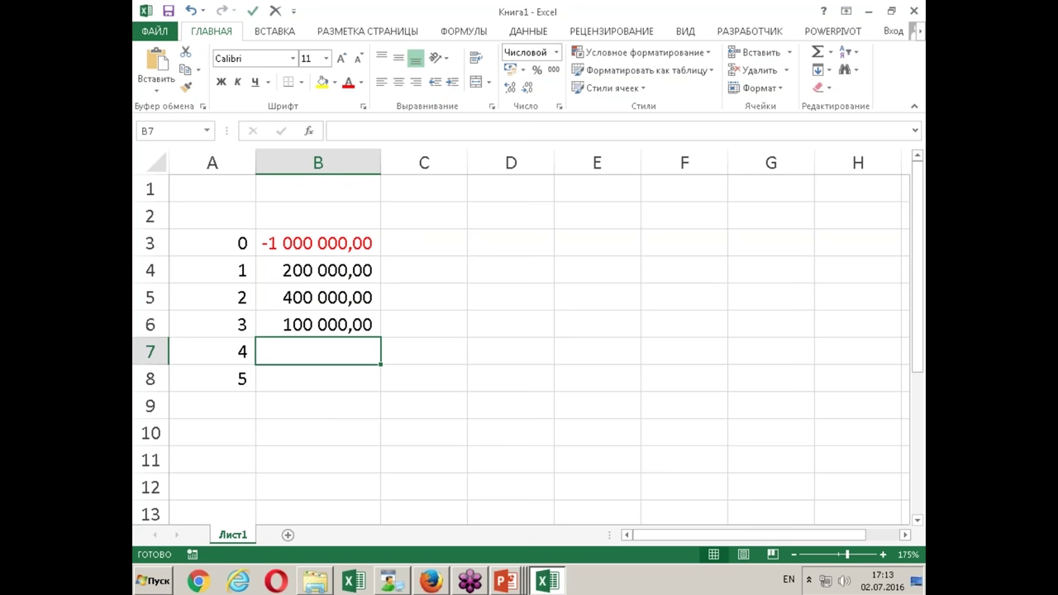
{"action": "type", "text": "700000"}
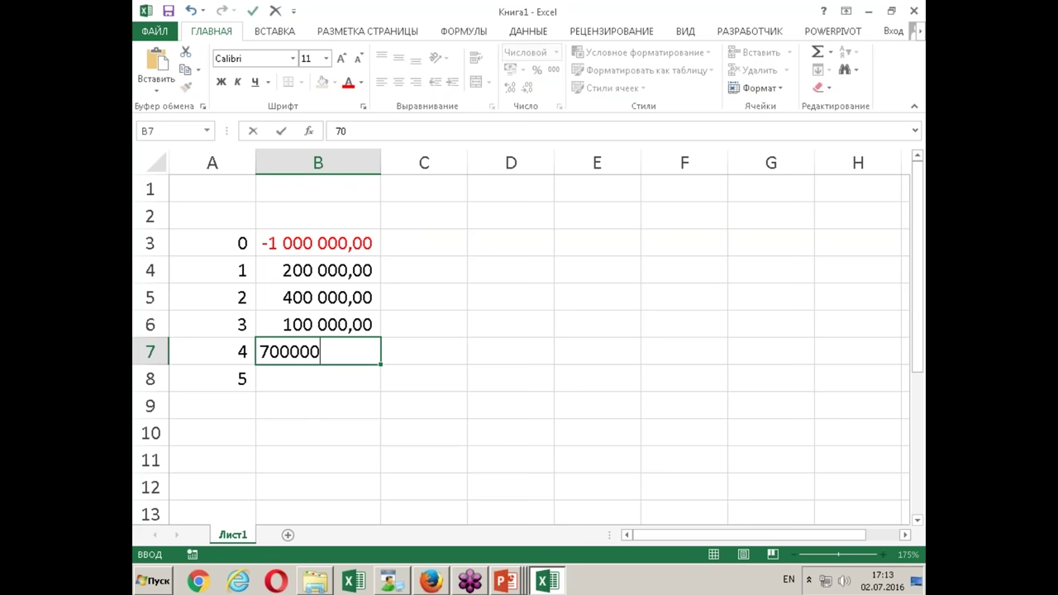
{"action": "key", "text": "Return"}
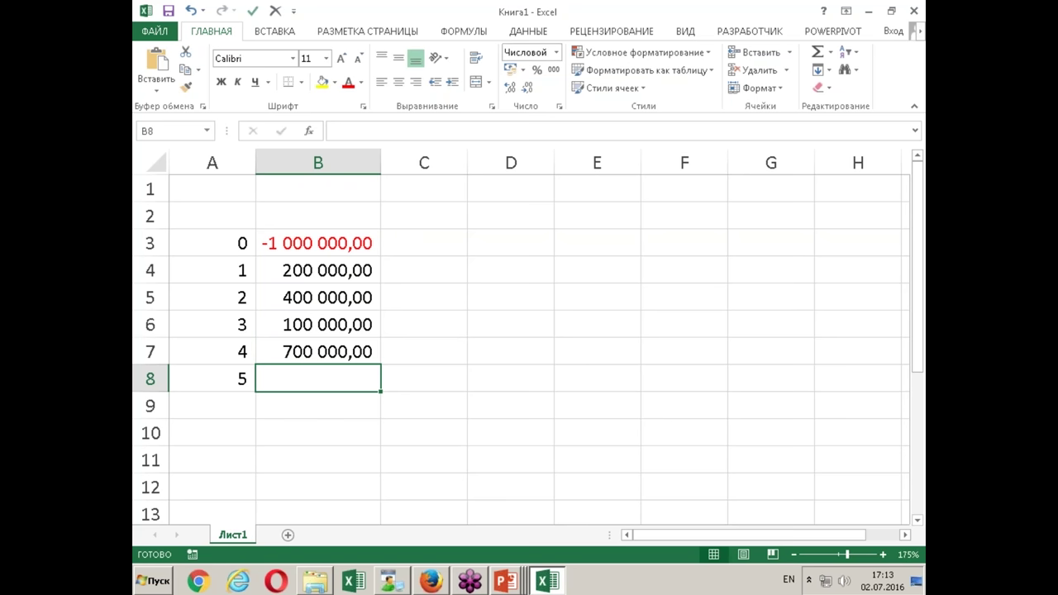
{"action": "type", "text": "800 00"}
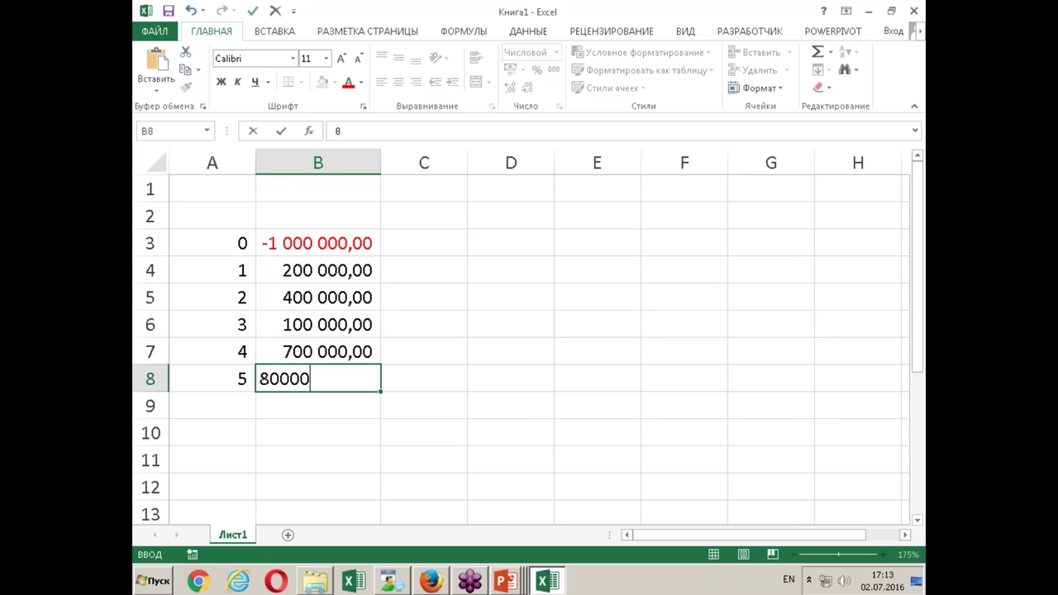
{"action": "type", "text": "0"}
{"action": "key", "text": "Return"}
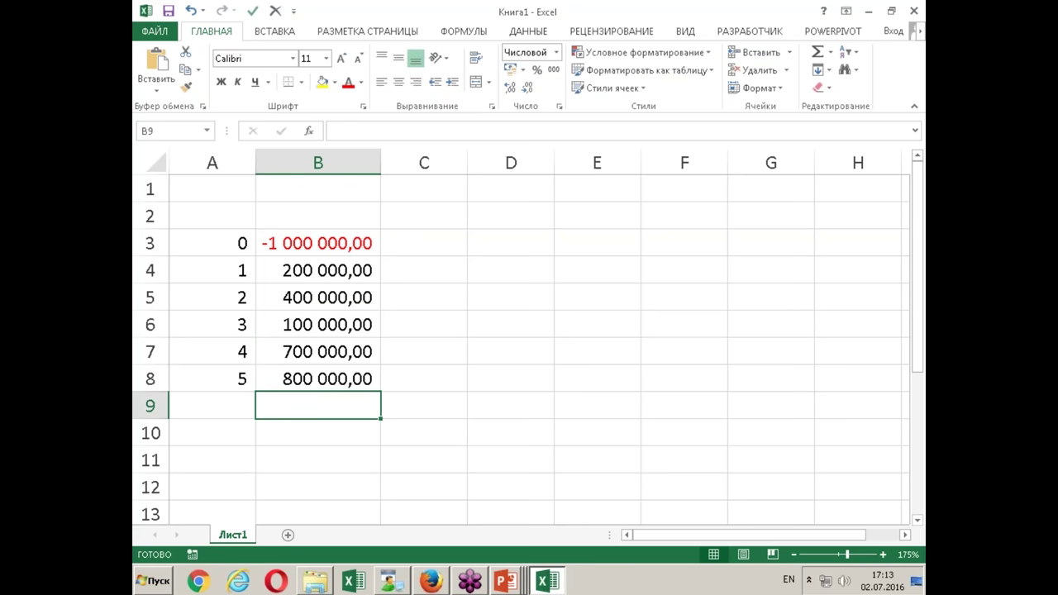
Label cell A9 below the periods as ВСЕГО, using the Russian keyboard layout.
{"action": "left_click", "coordinate": [212, 406]}
{"action": "type", "text": "DCTU"}
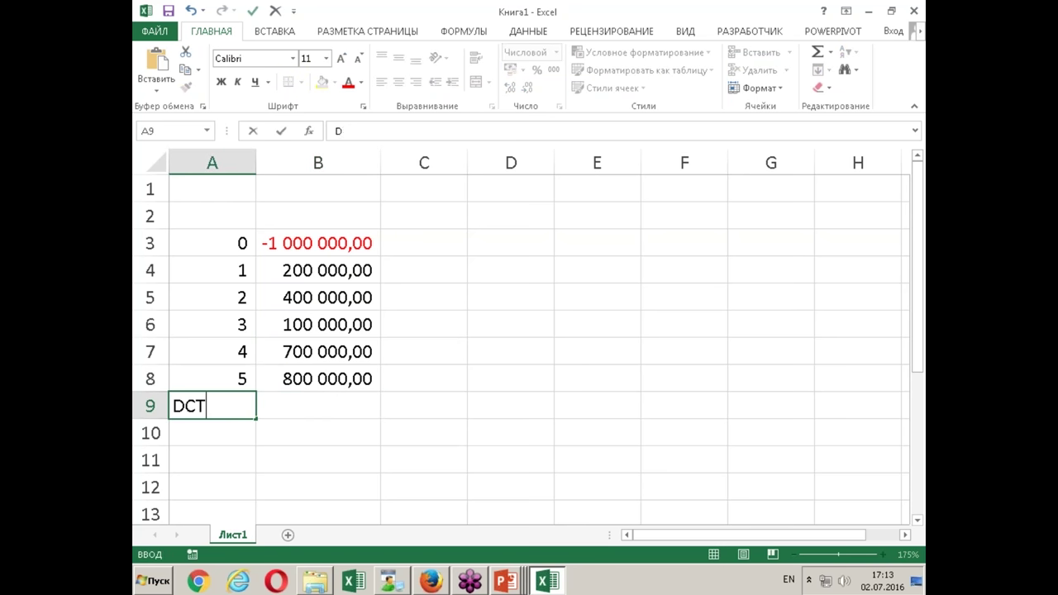
{"action": "key", "text": "Escape"}
{"action": "key", "text": "alt+shift"}
{"action": "type", "text": "ВСЕГО"}
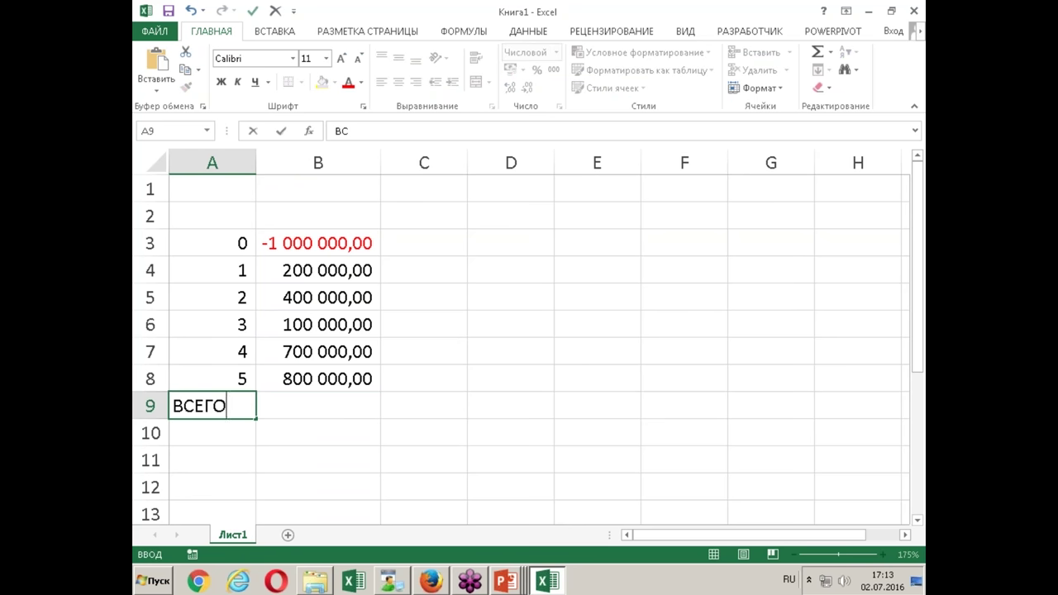
{"action": "key", "text": "Return"}
Format cells A9:B9 in bold with a top and double bottom border.
{"action": "left_click", "coordinate": [212, 405]}
{"action": "left_click", "coordinate": [317, 405]}
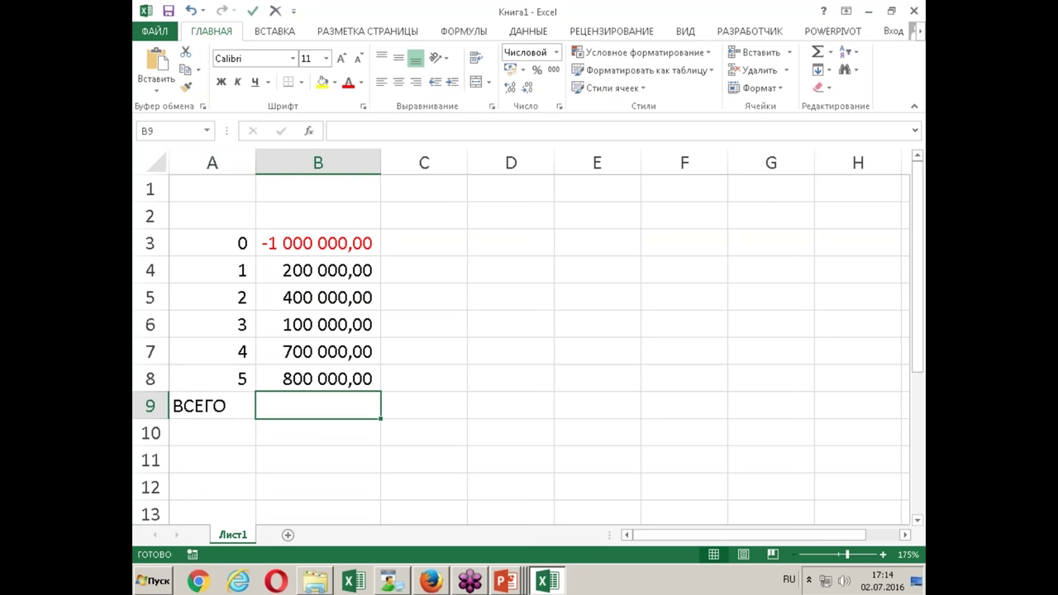
{"action": "left_click", "coordinate": [228, 417]}
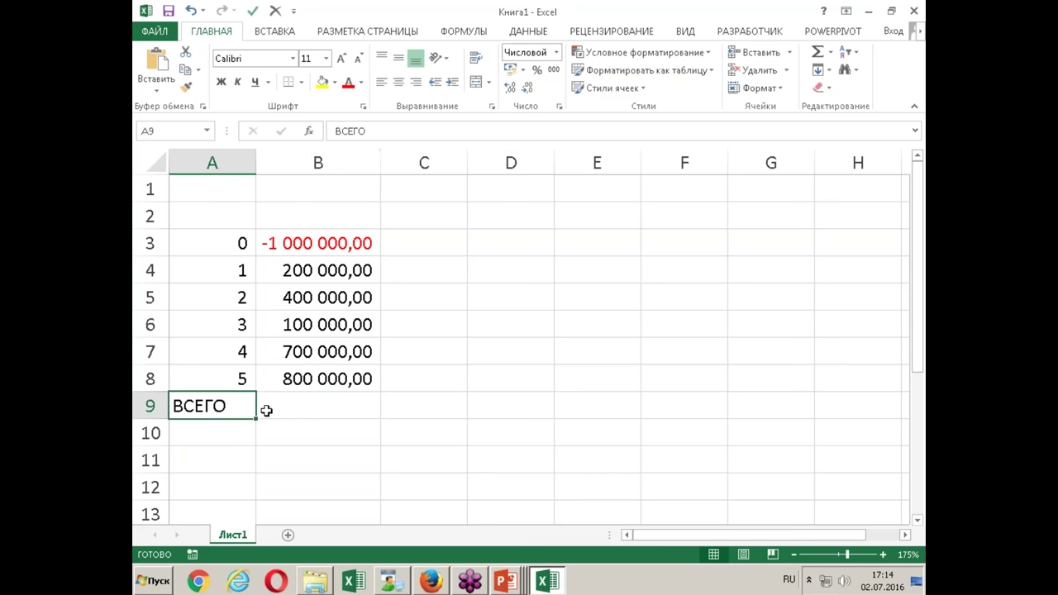
{"action": "left_click_drag", "start_coordinate": [267, 410], "coordinate": [287, 408]}
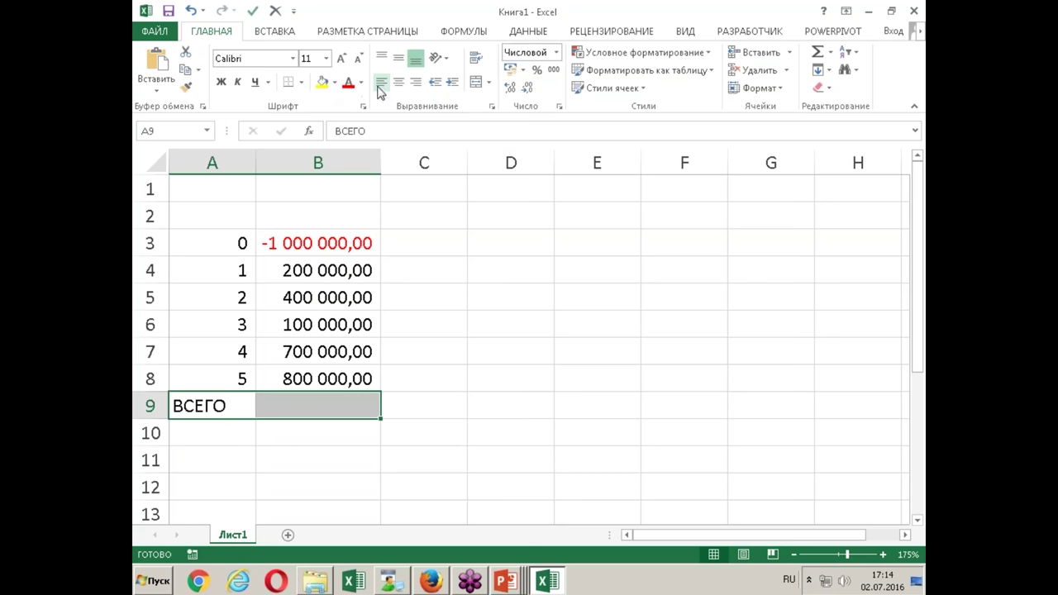
{"action": "left_click", "coordinate": [220, 82]}
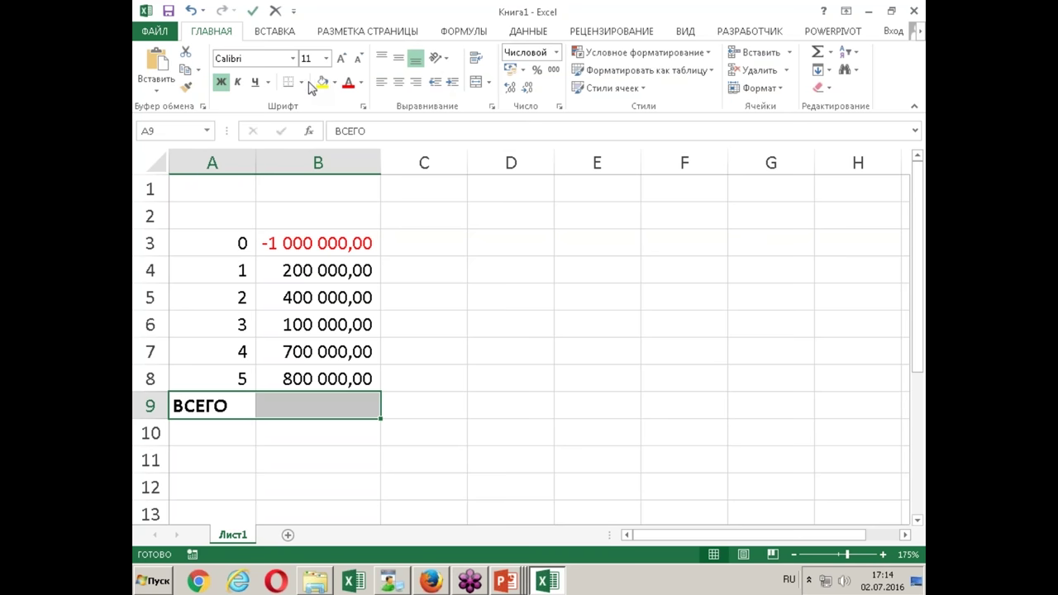
{"action": "left_click", "coordinate": [300, 83]}
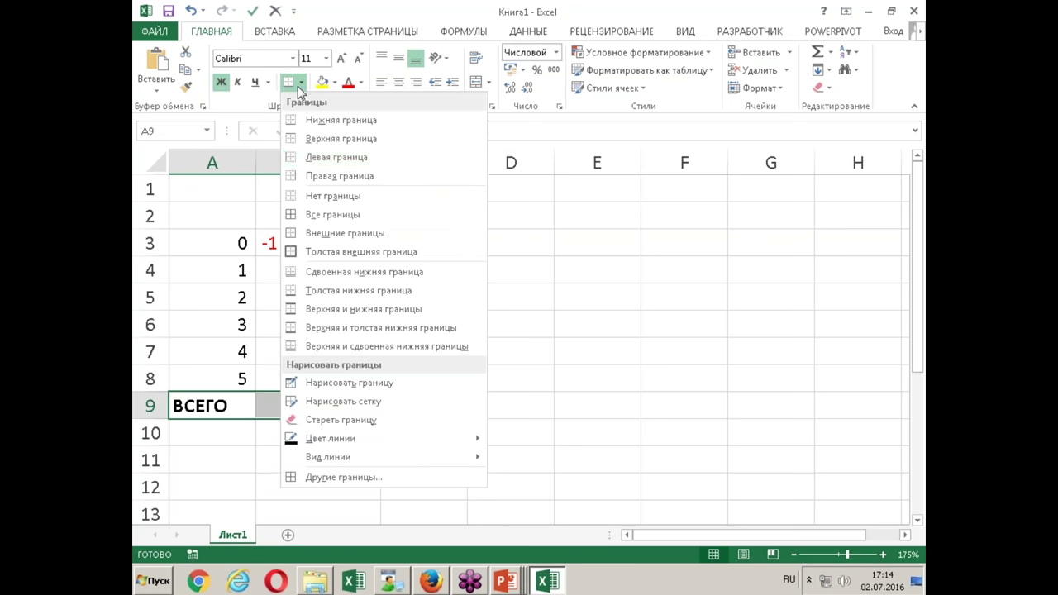
{"action": "left_click", "coordinate": [345, 349]}
Total the cash flows in cell B9 with the formula =СУММ(B3:B8).
{"action": "left_click", "coordinate": [315, 414]}
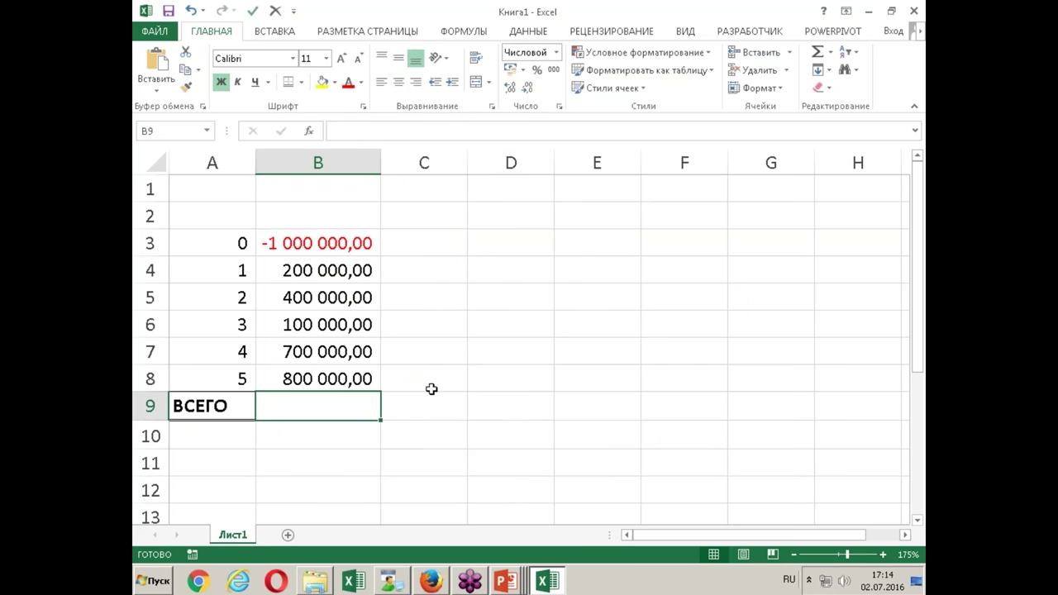
{"action": "key", "text": "alt"}
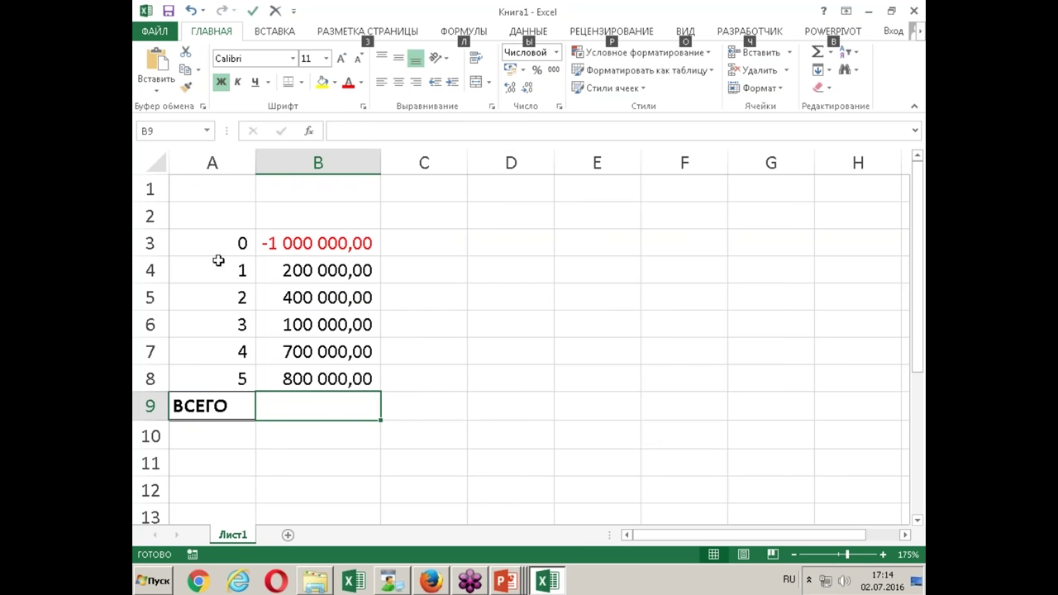
{"action": "key", "text": "alt"}
{"action": "left_click", "coordinate": [818, 52]}
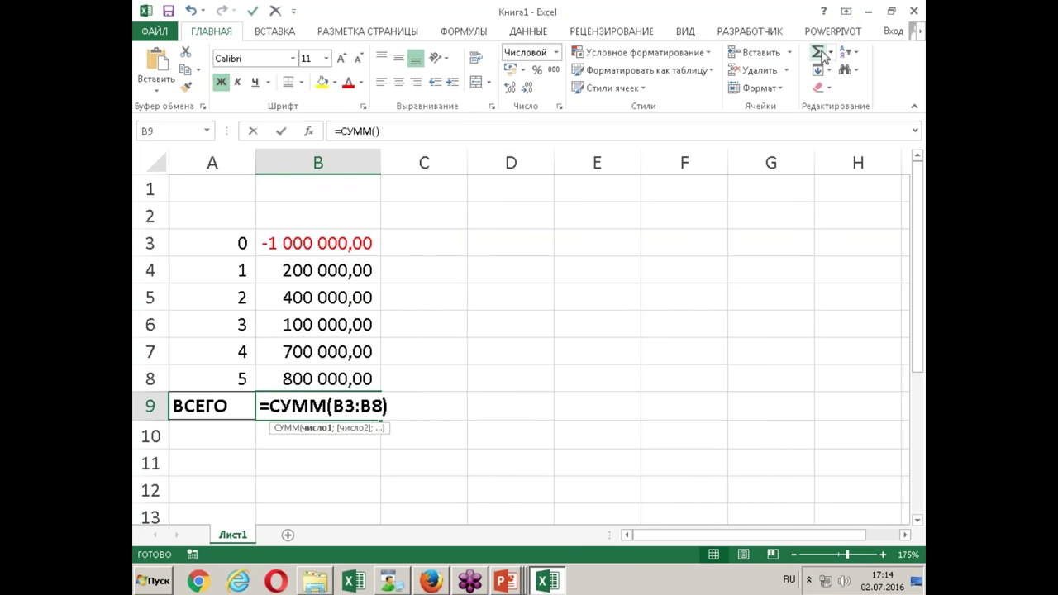
{"action": "left_click", "coordinate": [821, 55]}
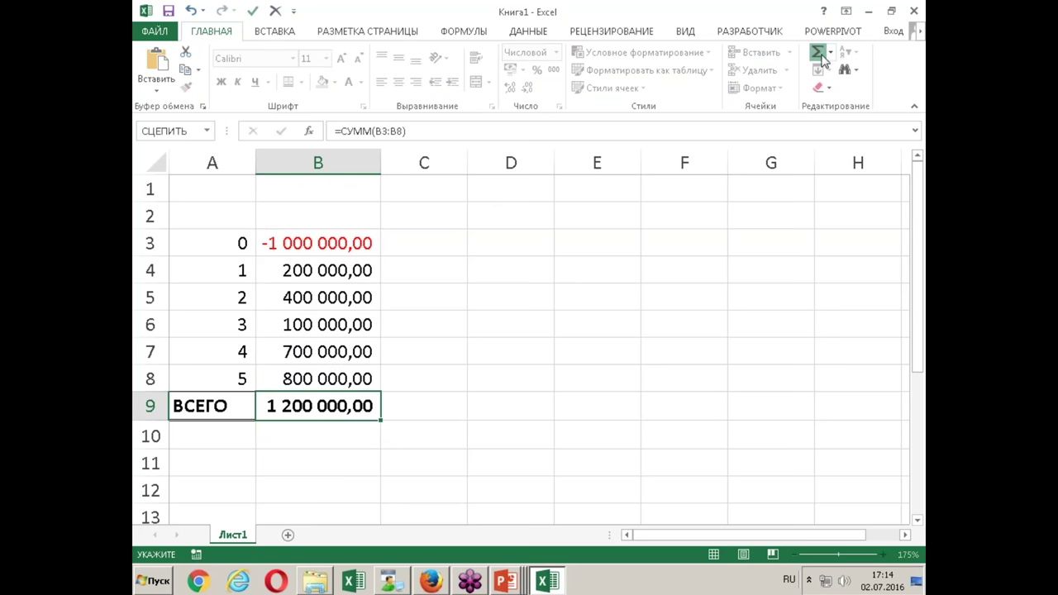
{"action": "left_click", "coordinate": [587, 331]}
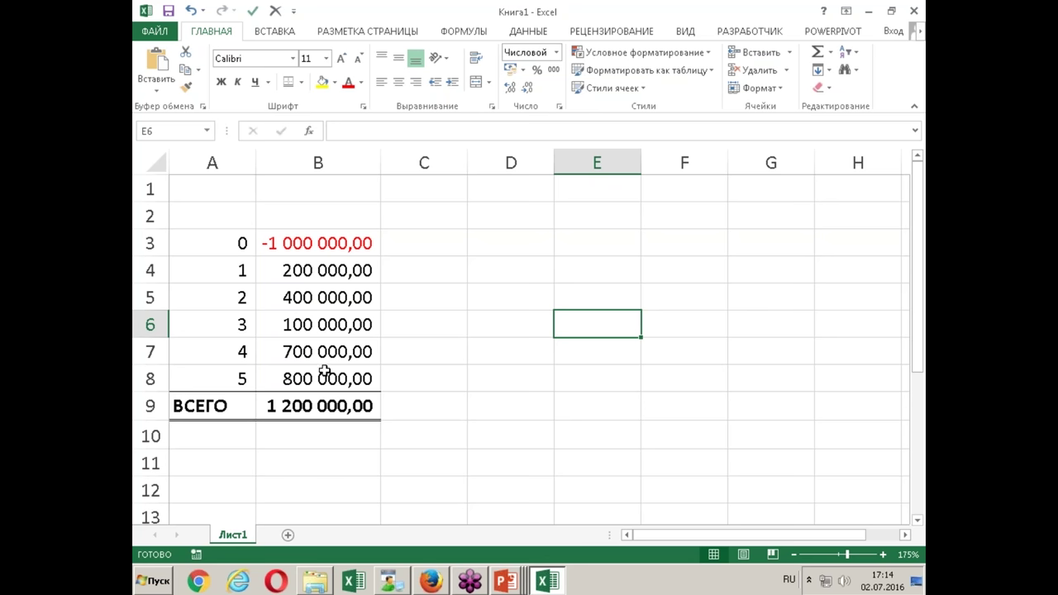
{"action": "mouse_move", "coordinate": [262, 366]}
{"action": "left_mouse_down"}
{"action": "mouse_move", "coordinate": [282, 403]}
{"action": "mouse_move", "coordinate": [382, 397]}
{"action": "left_mouse_up"}
{"action": "mouse_move", "coordinate": [255, 223]}
{"action": "left_mouse_down"}
{"action": "mouse_move", "coordinate": [298, 265]}
{"action": "mouse_move", "coordinate": [390, 265]}
{"action": "left_mouse_up"}
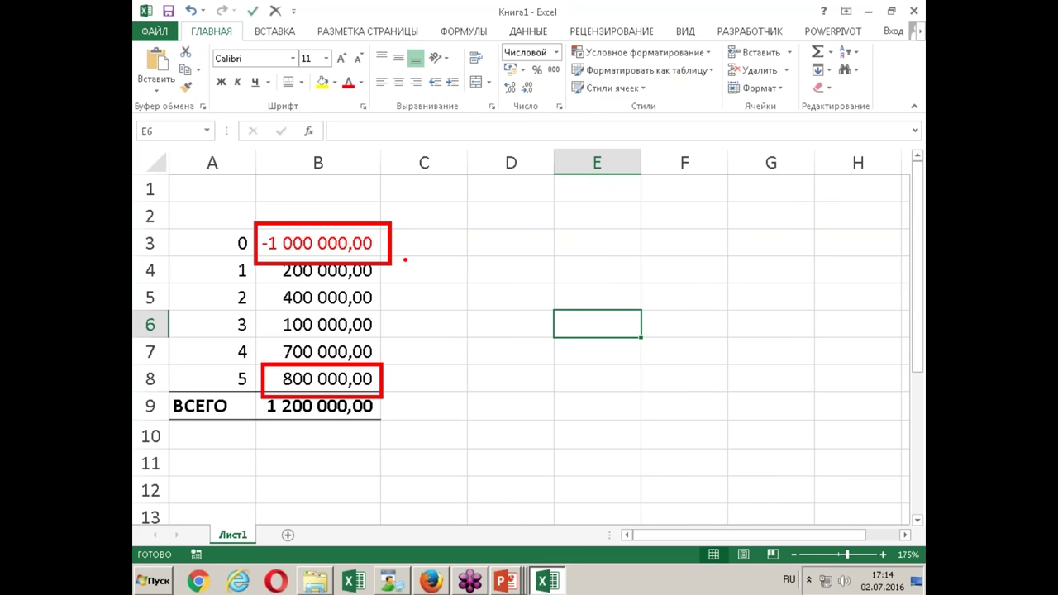
{"action": "left_click", "coordinate": [455, 186]}
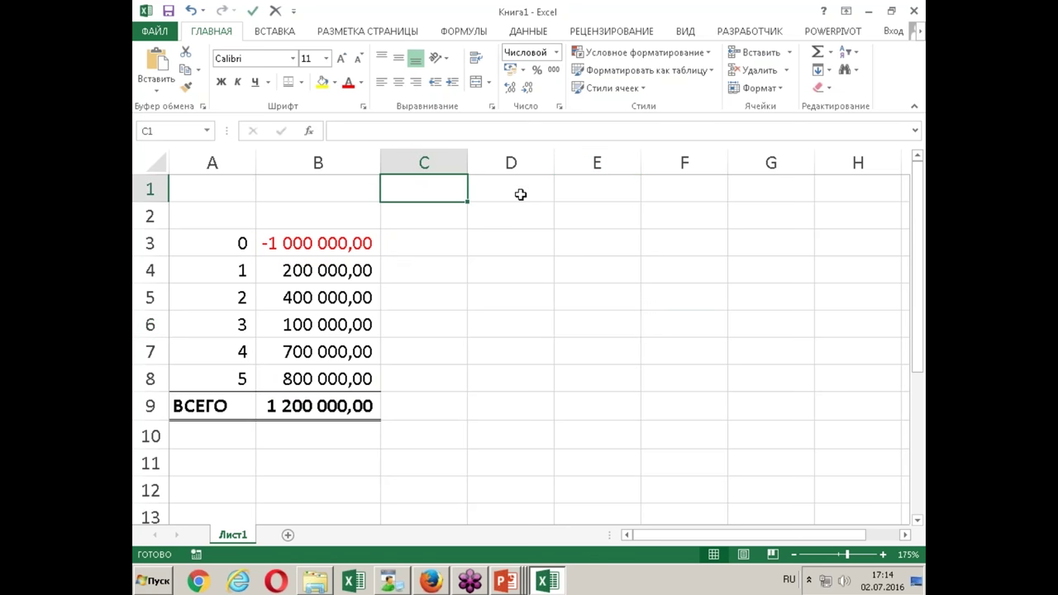
{"action": "right_click", "coordinate": [466, 201]}
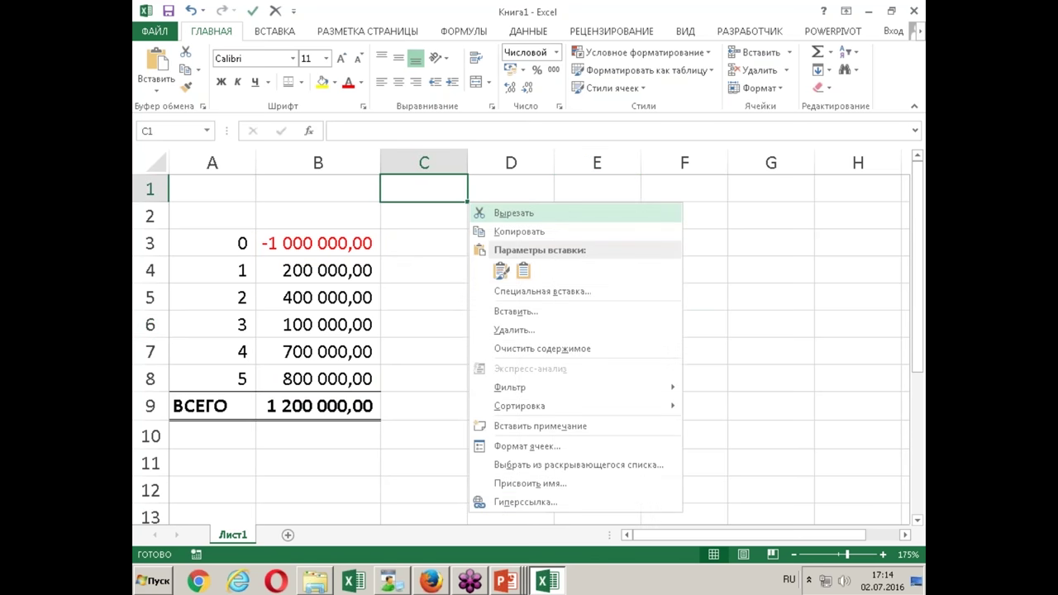
{"action": "key", "text": "Escape"}
Label cell B1 above the cash flow table as "Ставка:".
{"action": "left_click", "coordinate": [318, 188]}
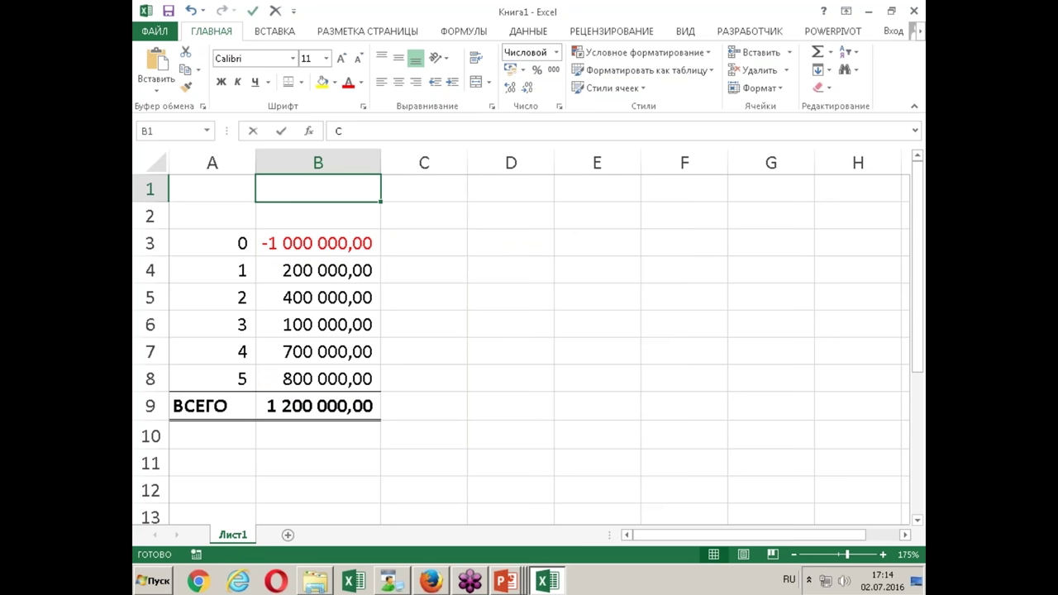
{"action": "type", "text": "Ставка д"}
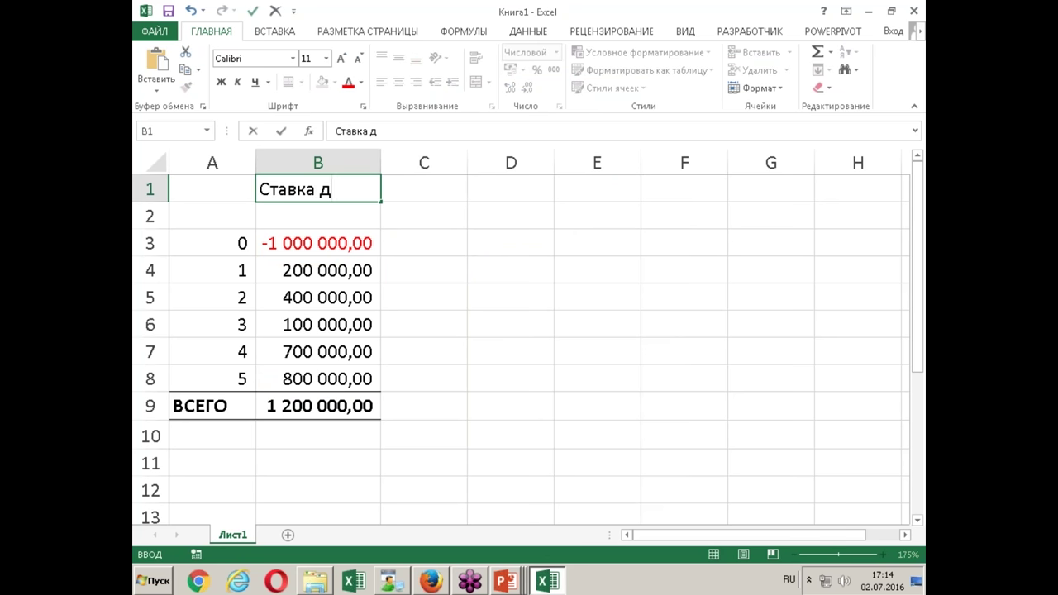
{"action": "key", "text": "BackSpace"}
{"action": "key", "text": "BackSpace"}
{"action": "type", "text": ":"}
{"action": "key", "text": "Return"}
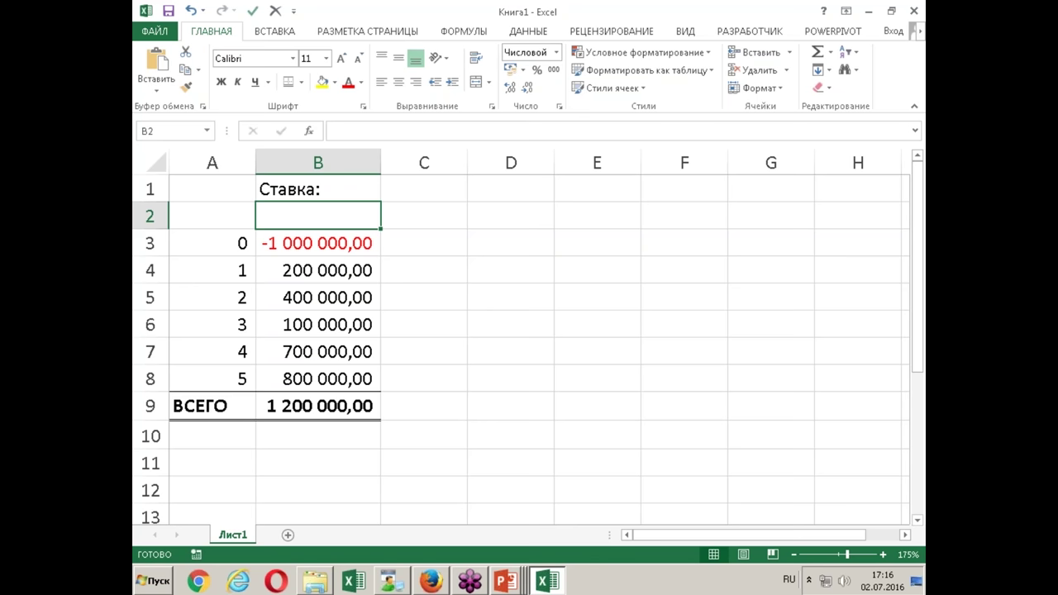
Give cell C1 the custom number format # ##0,00%;[Красный]-# ##0,00\ and enter a rate of 15%.
{"action": "key", "text": "Up"}
{"action": "key", "text": "Right"}
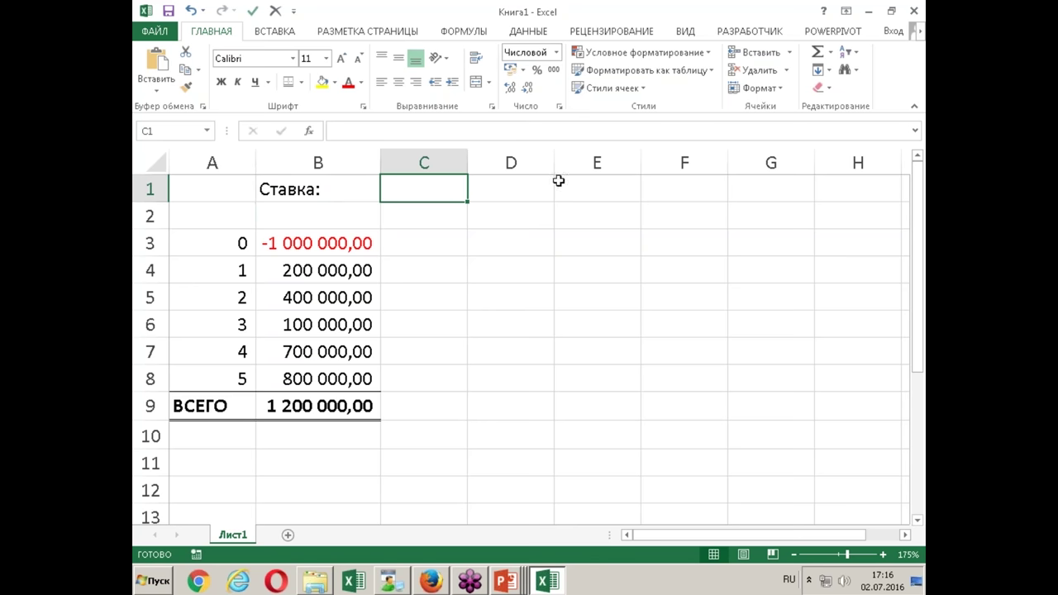
{"action": "right_click", "coordinate": [435, 184]}
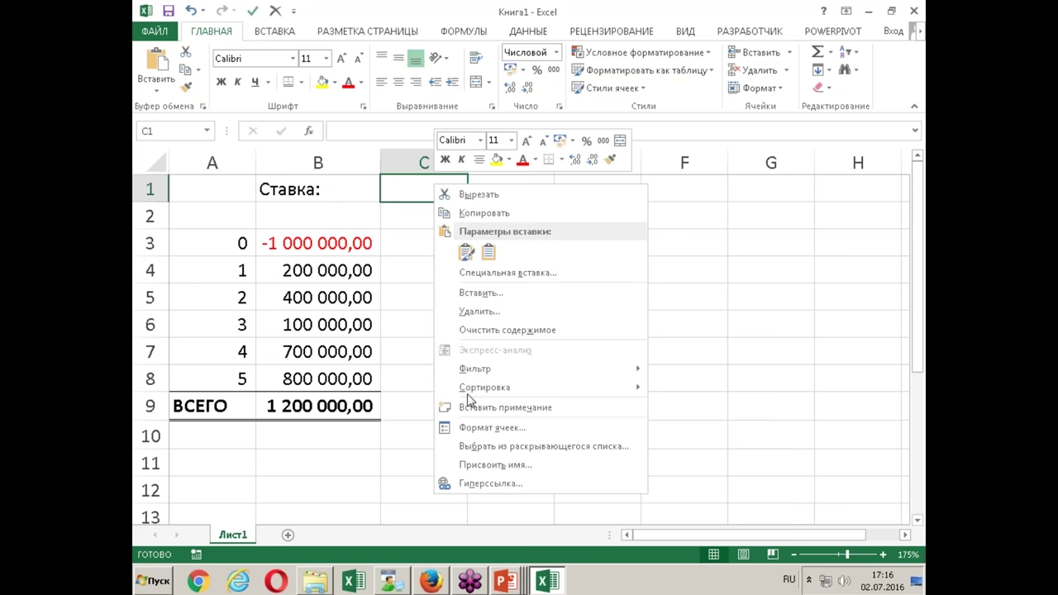
{"action": "left_click", "coordinate": [474, 430]}
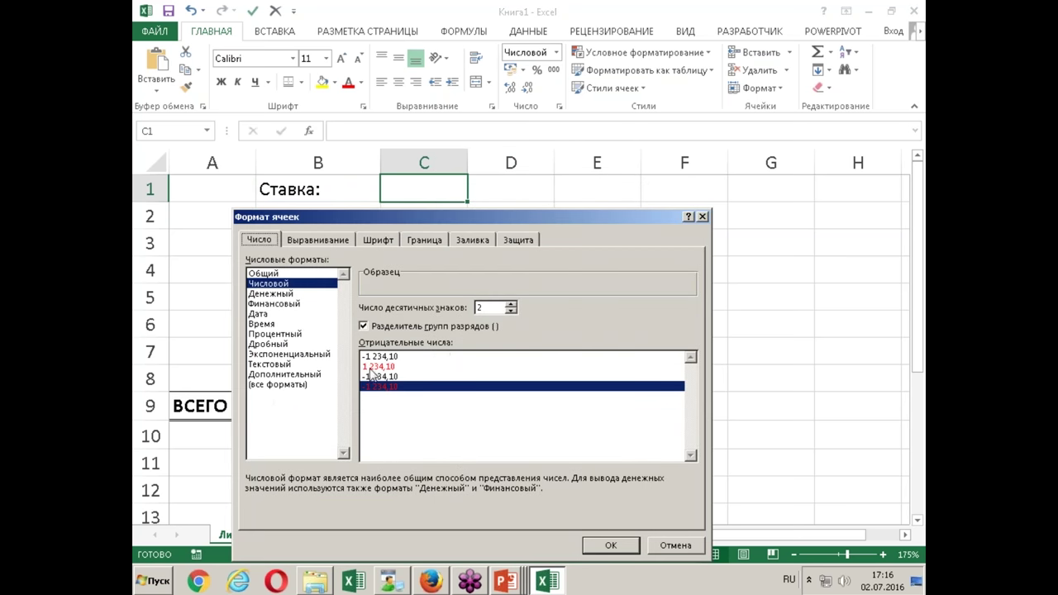
{"action": "left_click", "coordinate": [298, 384]}
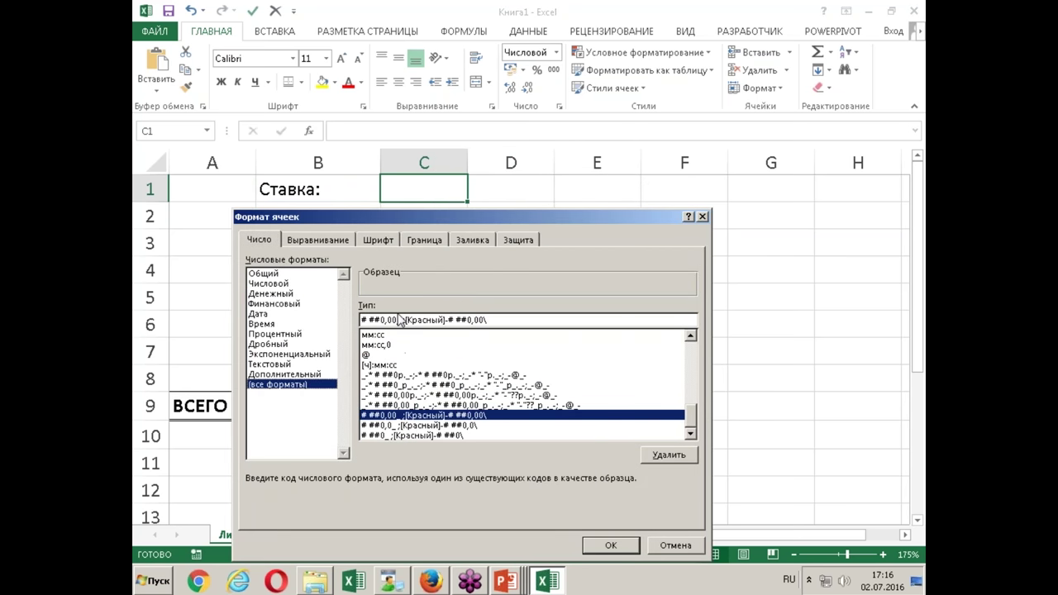
{"action": "left_click", "coordinate": [397, 320]}
{"action": "key", "text": "Delete"}
{"action": "key", "text": "Delete"}
{"action": "type", "text": "%"}
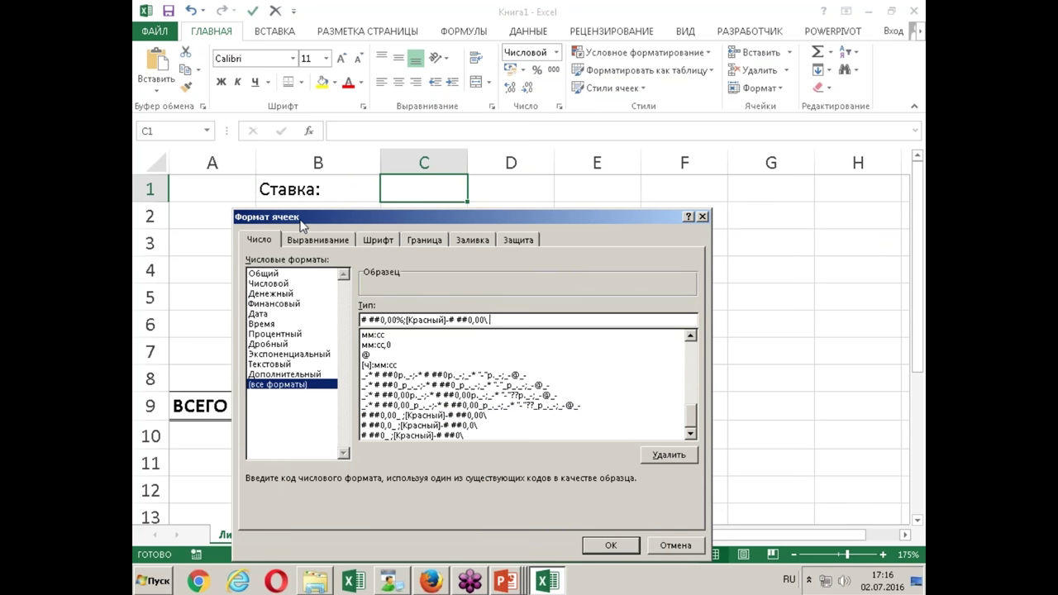
{"action": "key", "text": "Return"}
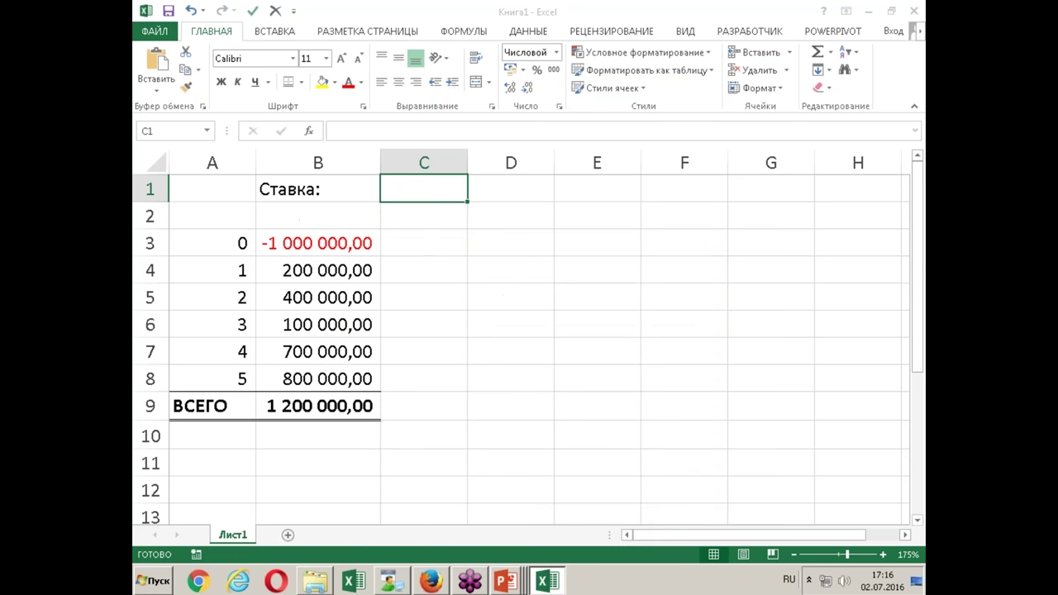
{"action": "type", "text": "15"}
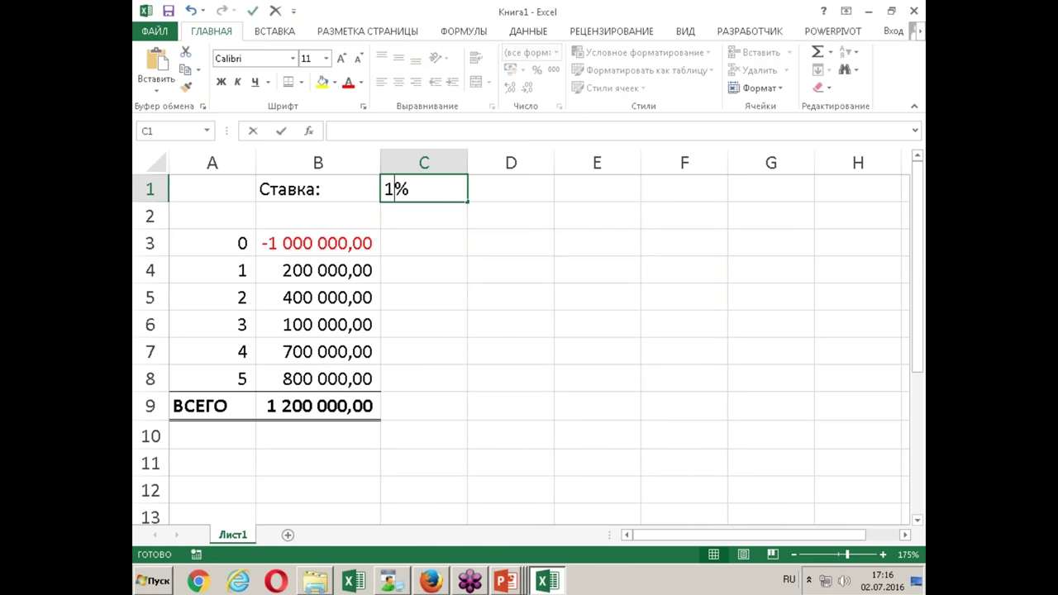
{"action": "key", "text": "Return"}
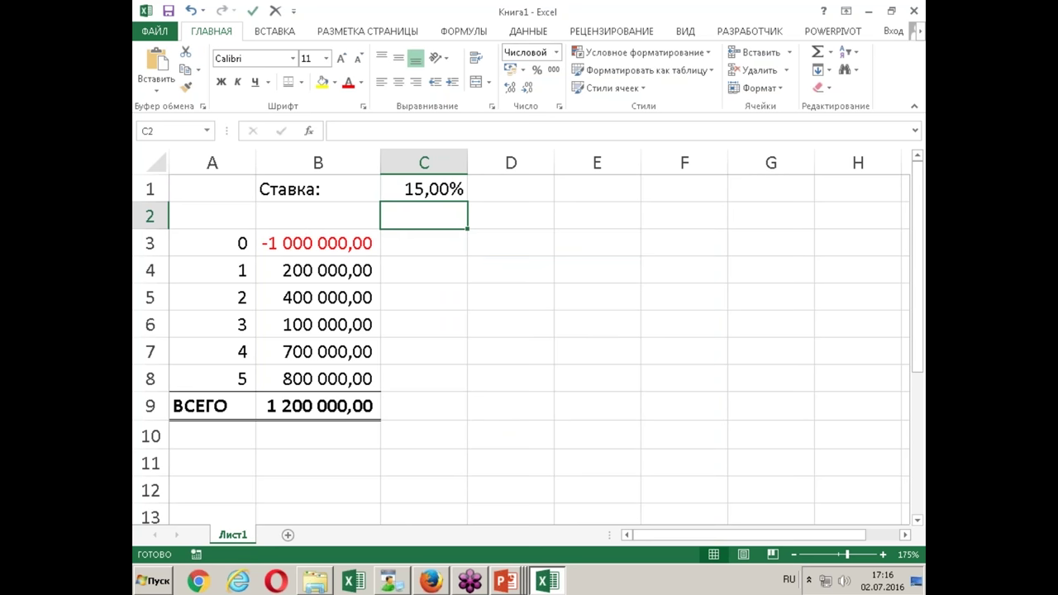
Enter a discount factor of 1 in cell C3 for period 0.
{"action": "left_click", "coordinate": [424, 242]}
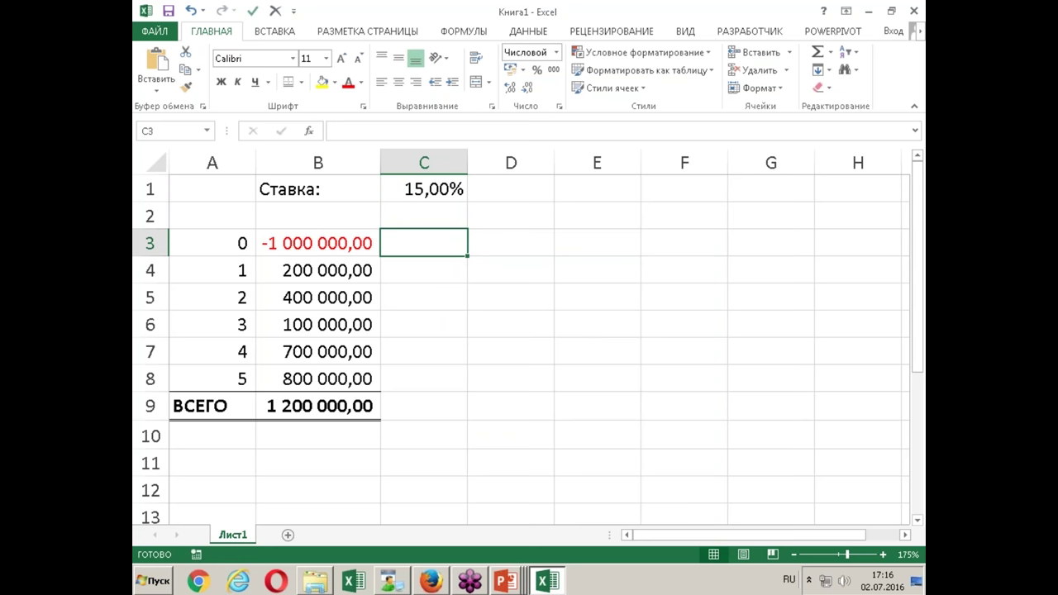
{"action": "type", "text": "="}
{"action": "key", "text": "Escape"}
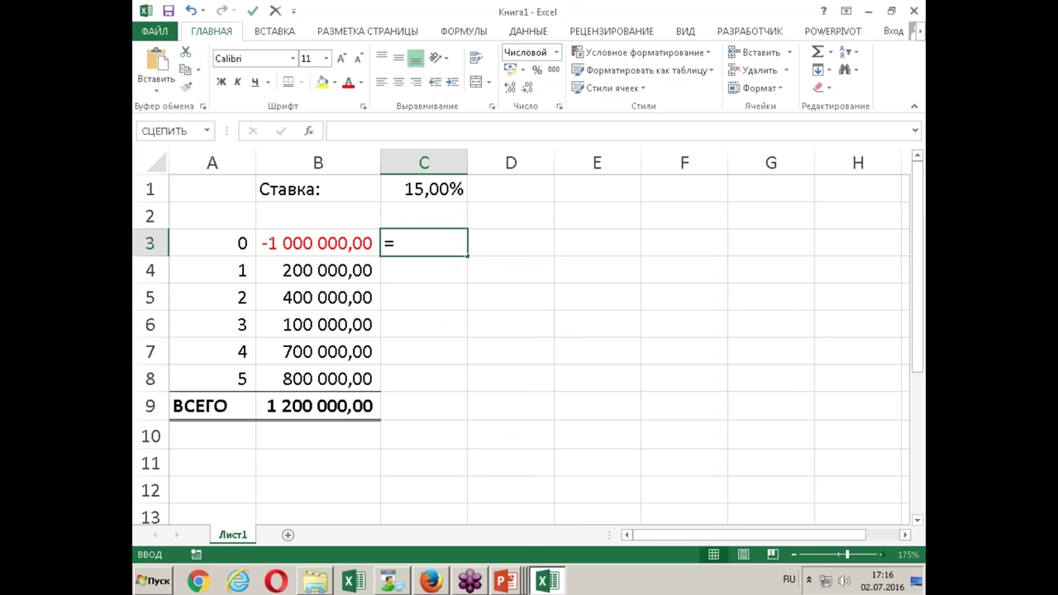
{"action": "type", "text": "1"}
{"action": "key", "text": "Return"}
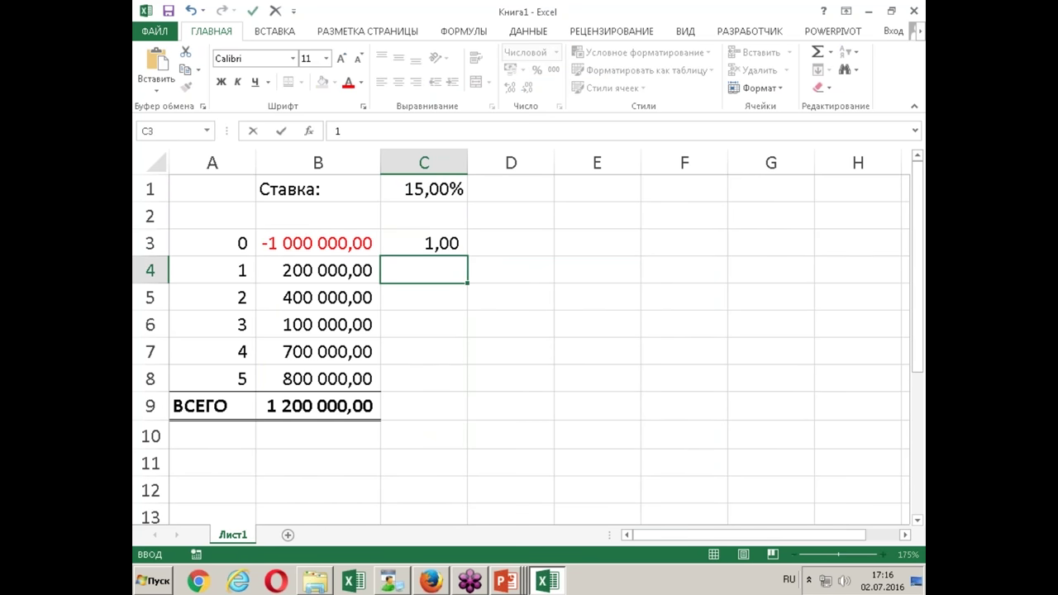
Calculate the discount factor for period 1 in cell C4 with the formula =1/(1+$C$1)^A4.
{"action": "type", "text": "="}
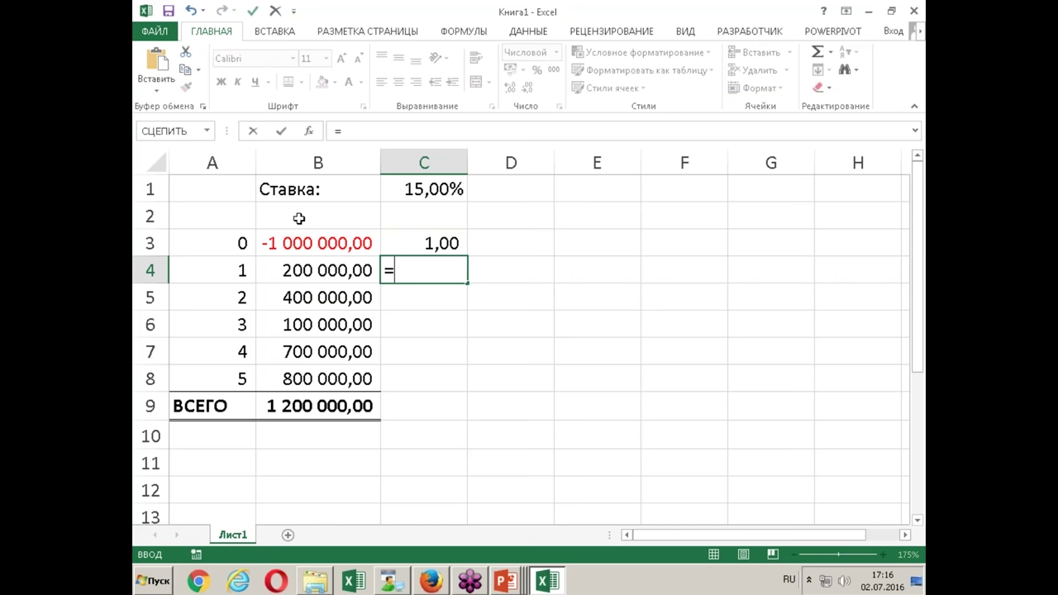
{"action": "type", "text": "1/(1"}
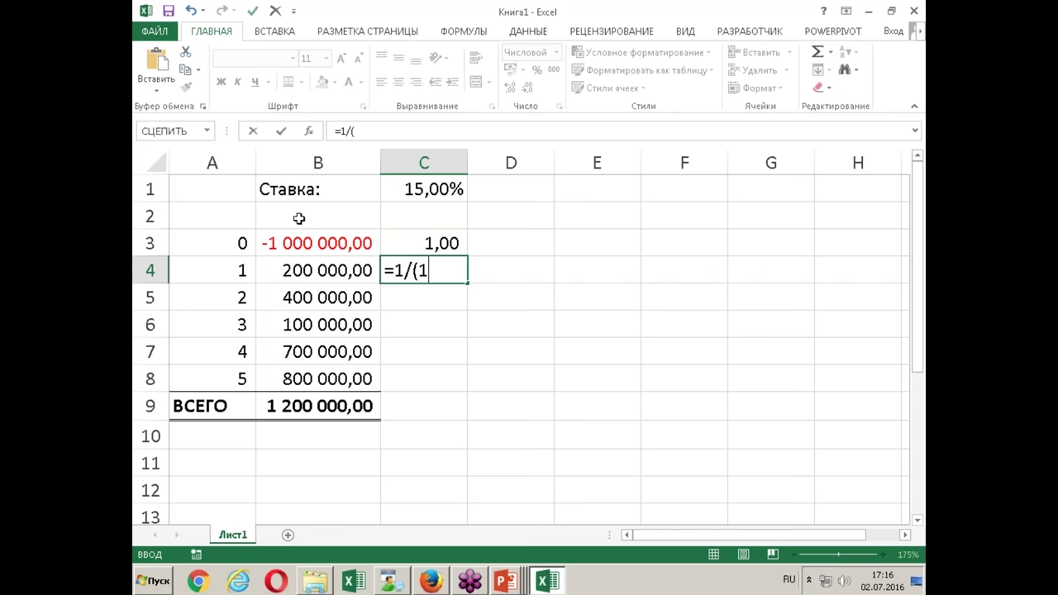
{"action": "type", "text": "+"}
{"action": "left_click", "coordinate": [432, 189]}
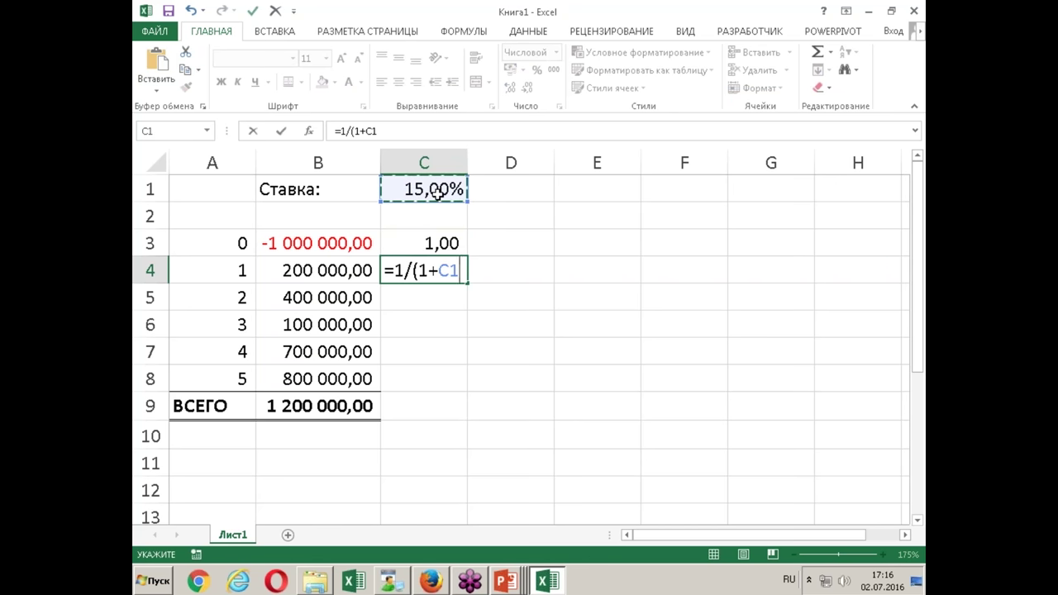
{"action": "key", "text": "F4"}
{"action": "type", "text": "):"}
{"action": "key", "text": "BackSpace"}
{"action": "key", "text": "alt+shift"}
{"action": "type", "text": "^"}
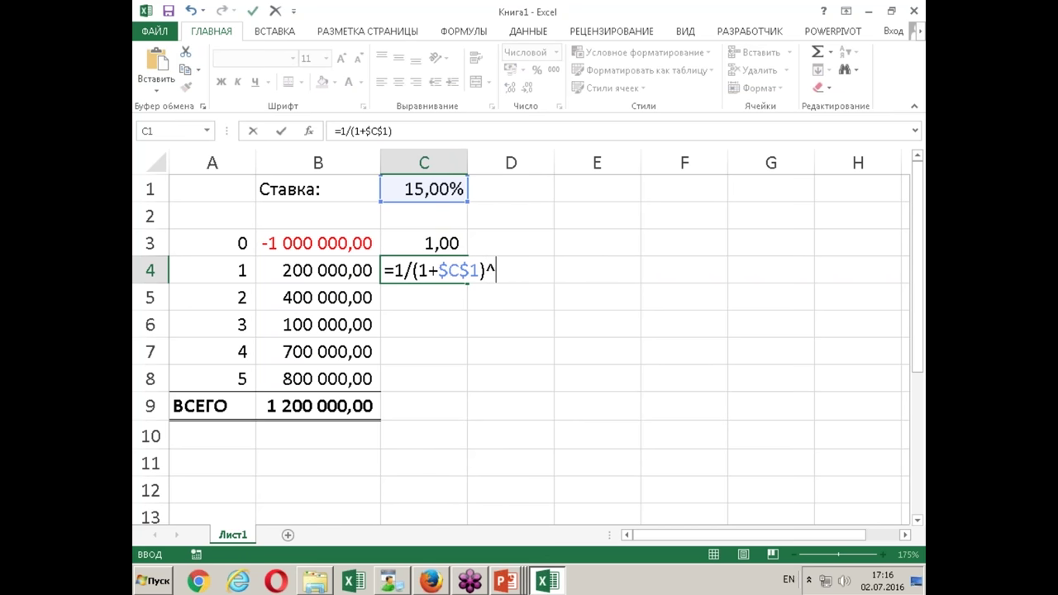
{"action": "left_click", "coordinate": [217, 271]}
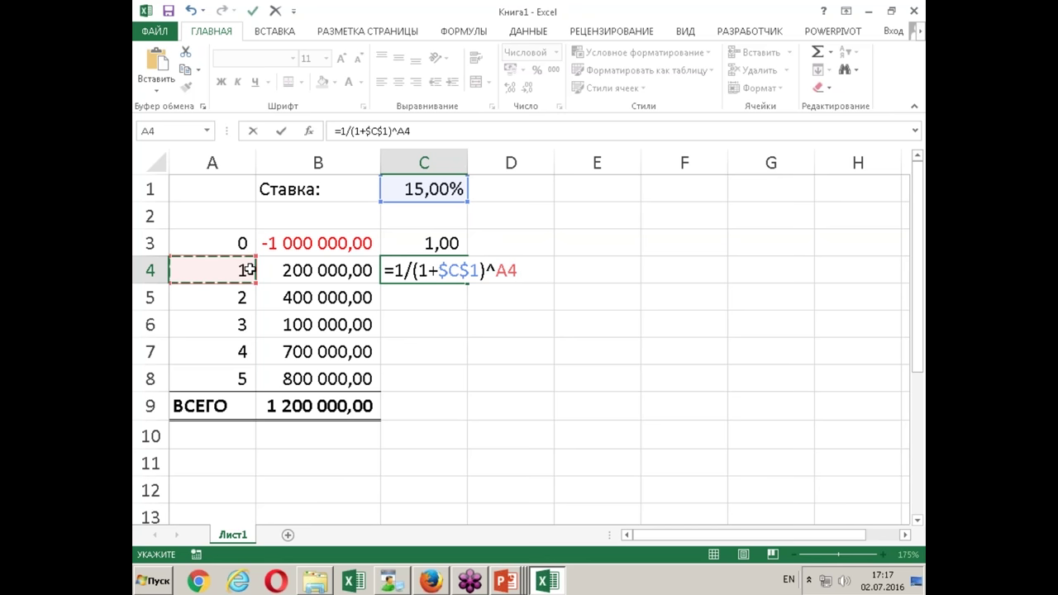
{"action": "key", "text": "Return"}
Copy the discount factor formula from C4 down to C8 and display C3:C8 with three decimal places.
{"action": "key", "text": "Up"}
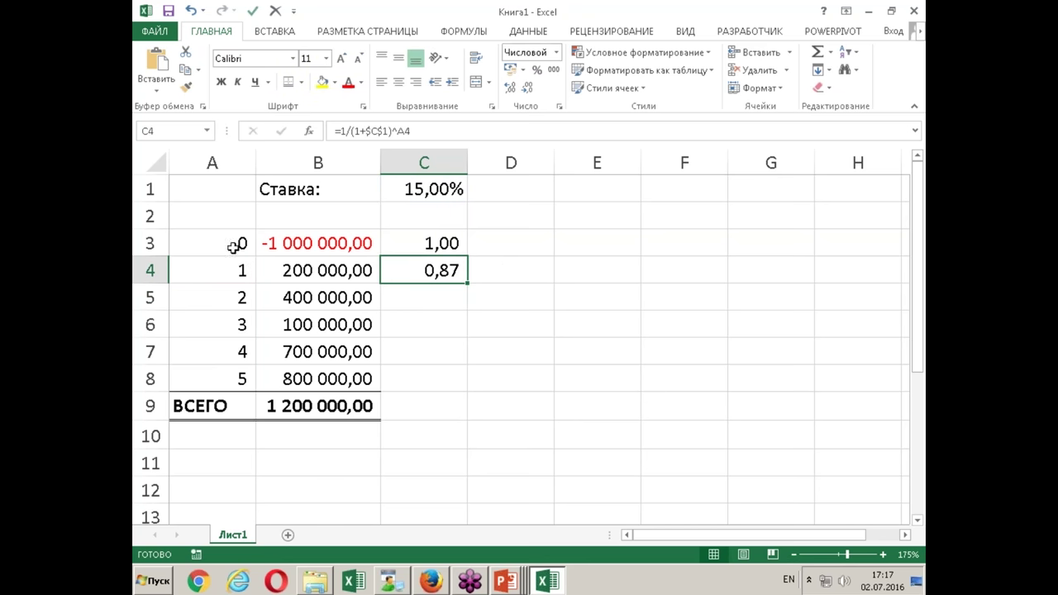
{"action": "left_click_drag", "start_coordinate": [467, 284], "coordinate": [456, 389]}
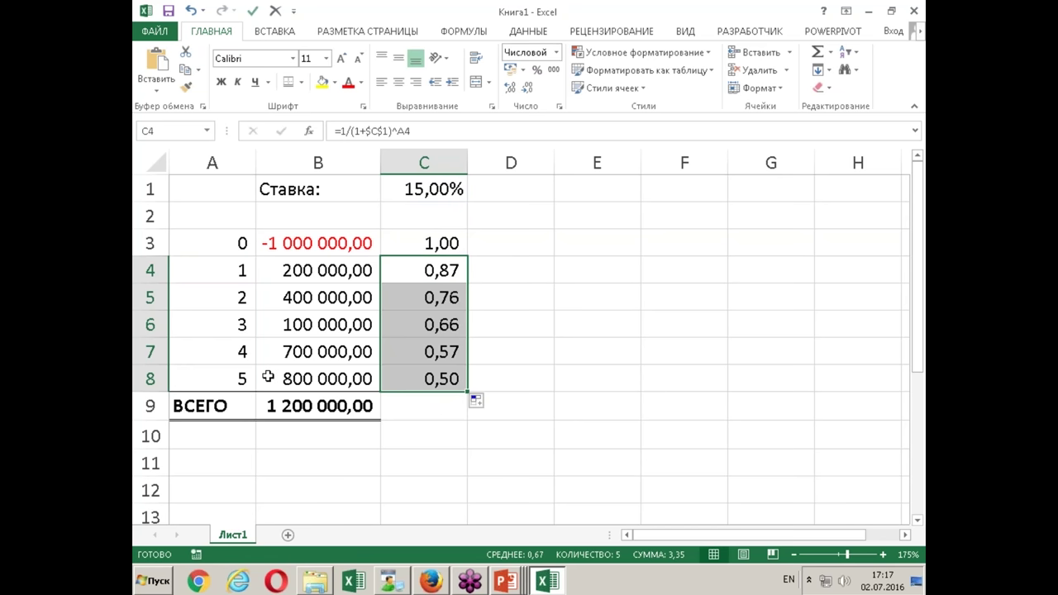
{"action": "left_click_drag", "start_coordinate": [430, 242], "coordinate": [429, 379]}
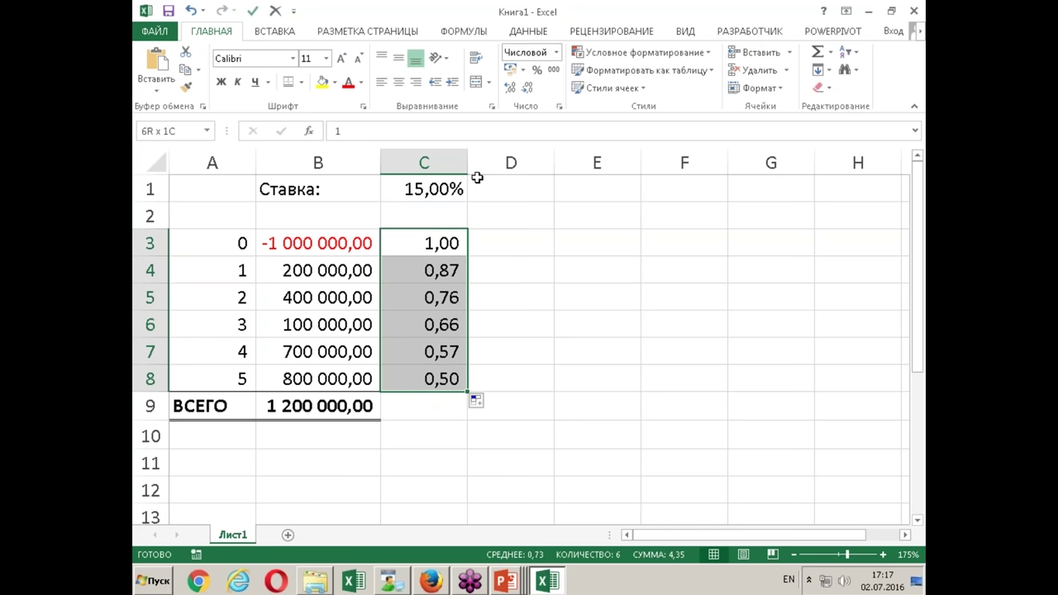
{"action": "left_click", "coordinate": [509, 89]}
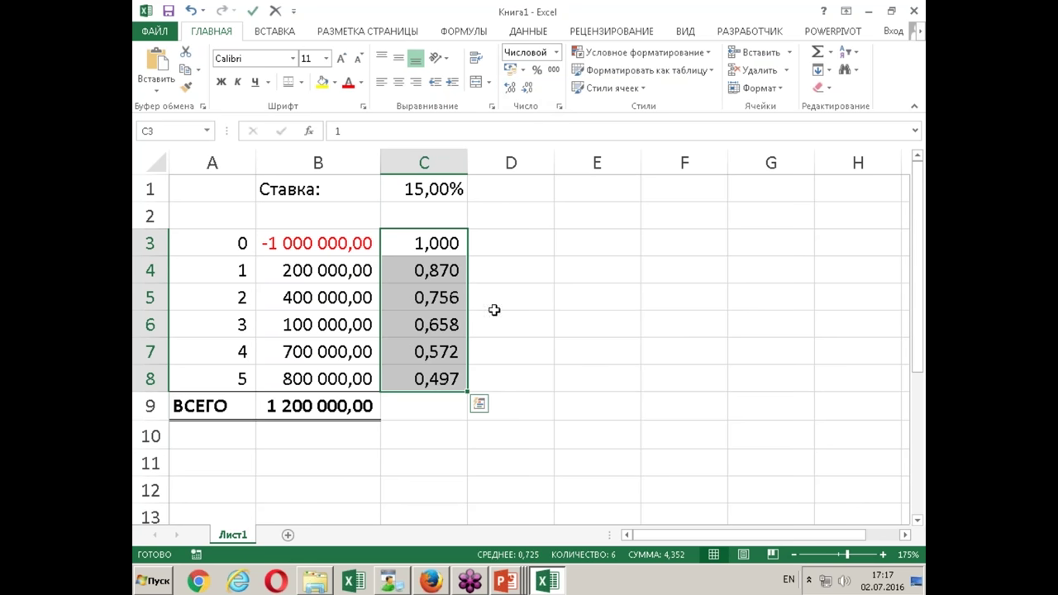
{"action": "left_click", "coordinate": [516, 422]}
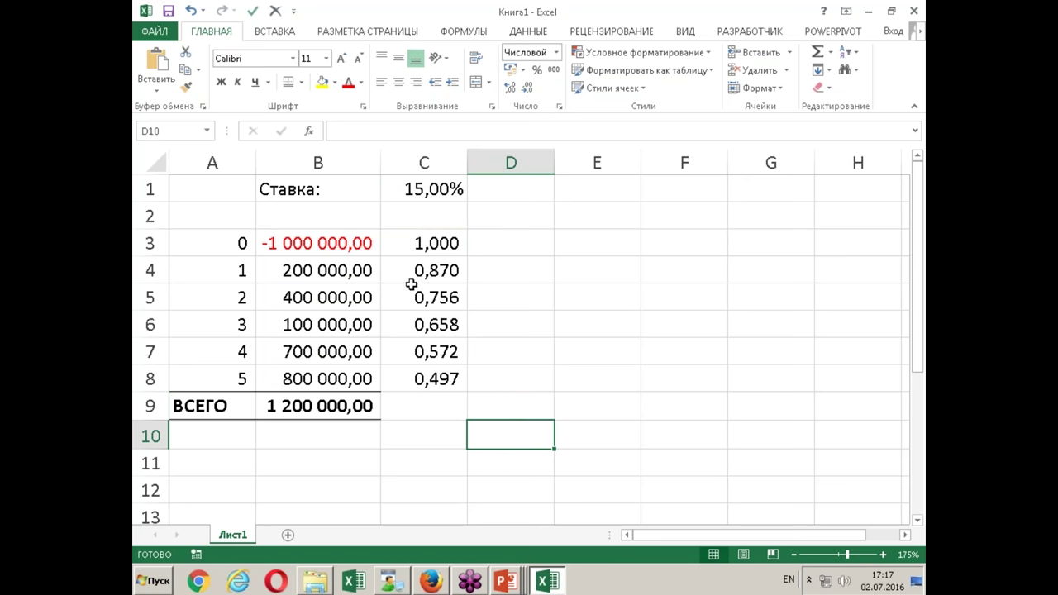
Calculate the discounted cash flow for period 0 in cell D3 with the formula =B3*C3.
{"action": "scroll", "coordinate": [436, 281], "scroll_direction": "up", "scroll_amount": 1}
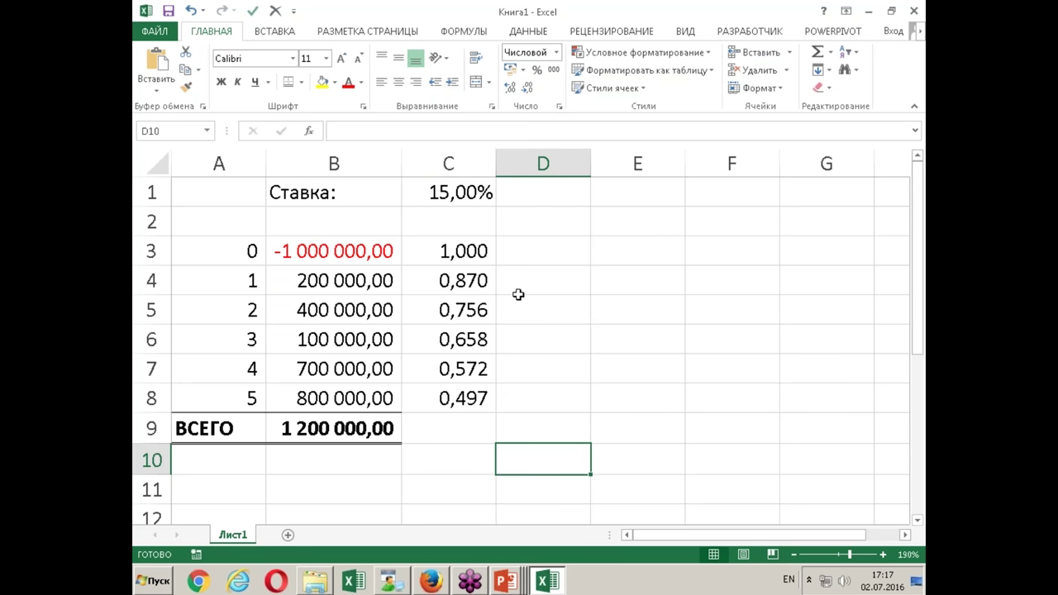
{"action": "left_click", "coordinate": [569, 251]}
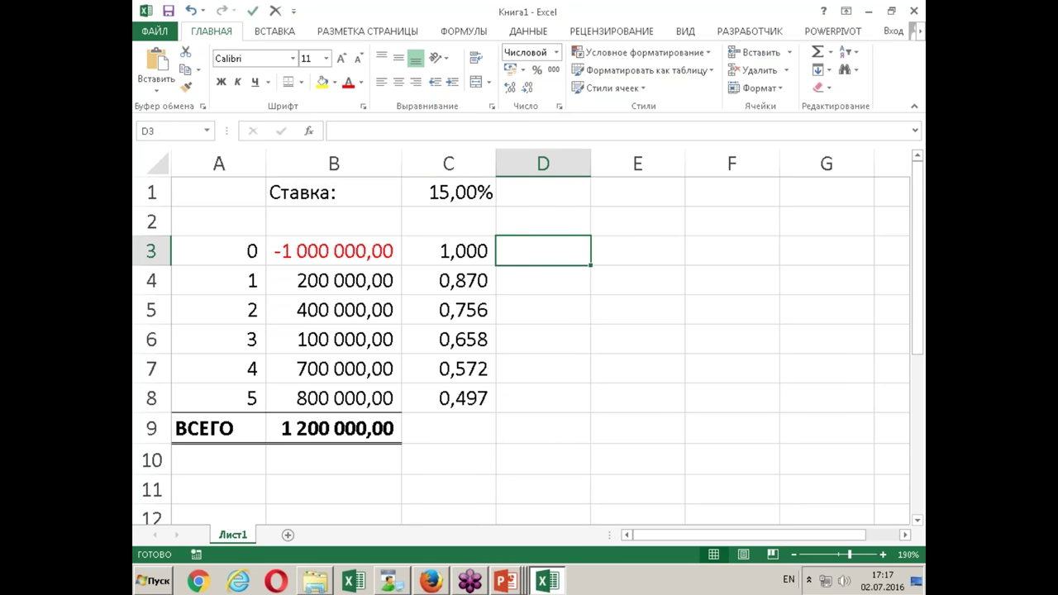
{"action": "type", "text": "="}
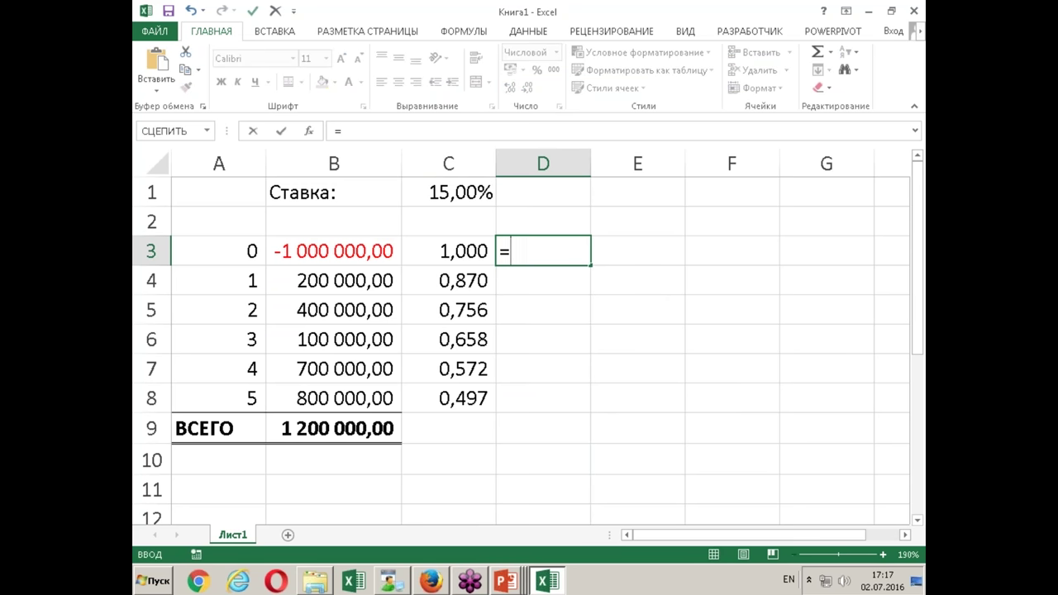
{"action": "key", "text": "Left"}
{"action": "key", "text": "Left"}
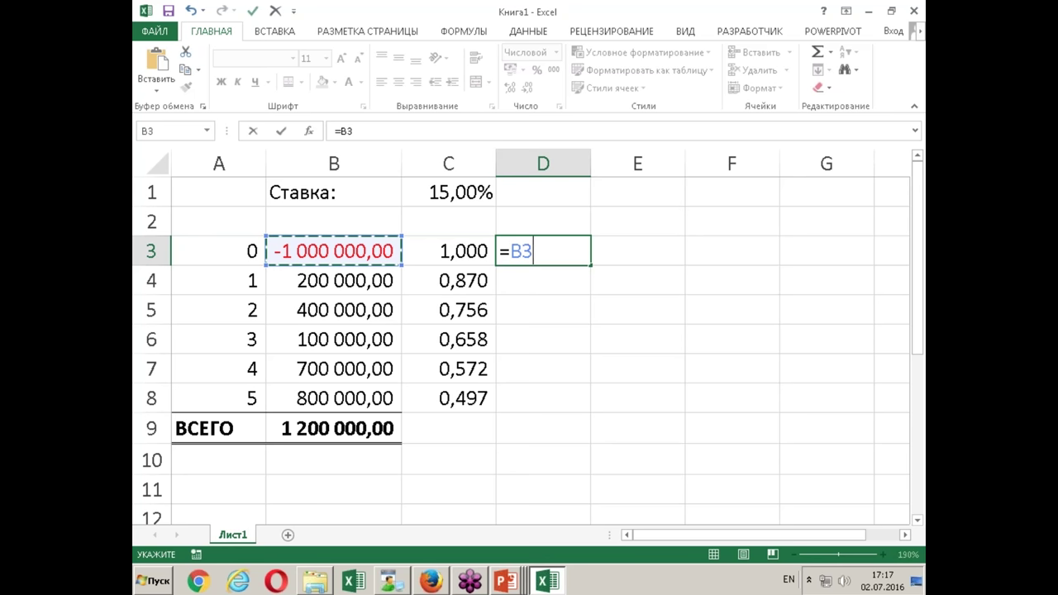
{"action": "type", "text": "*"}
{"action": "key", "text": "Left"}
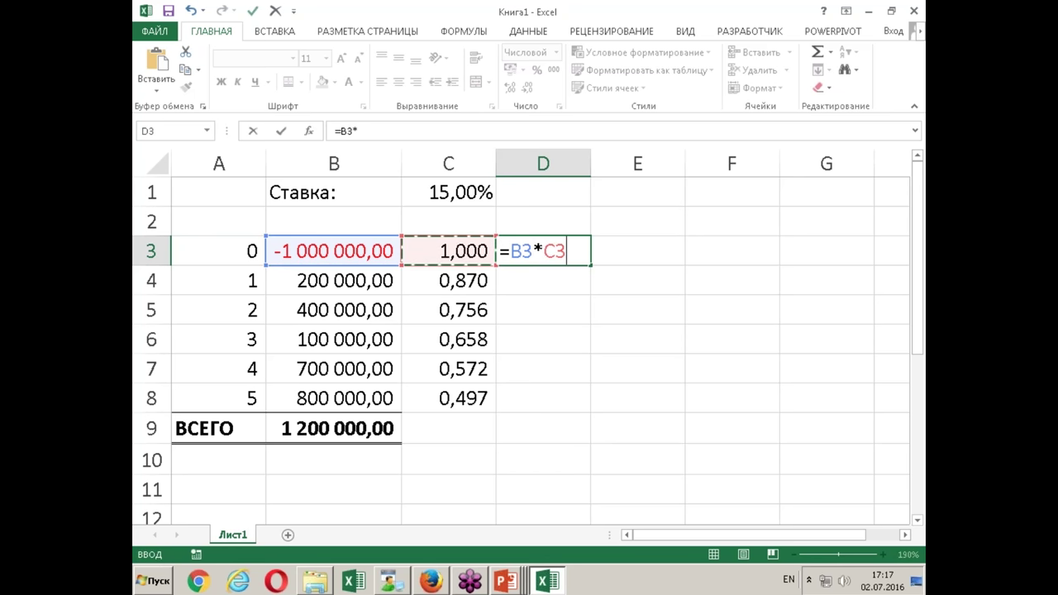
{"action": "key", "text": "Return"}
{"action": "left_click", "coordinate": [562, 250]}
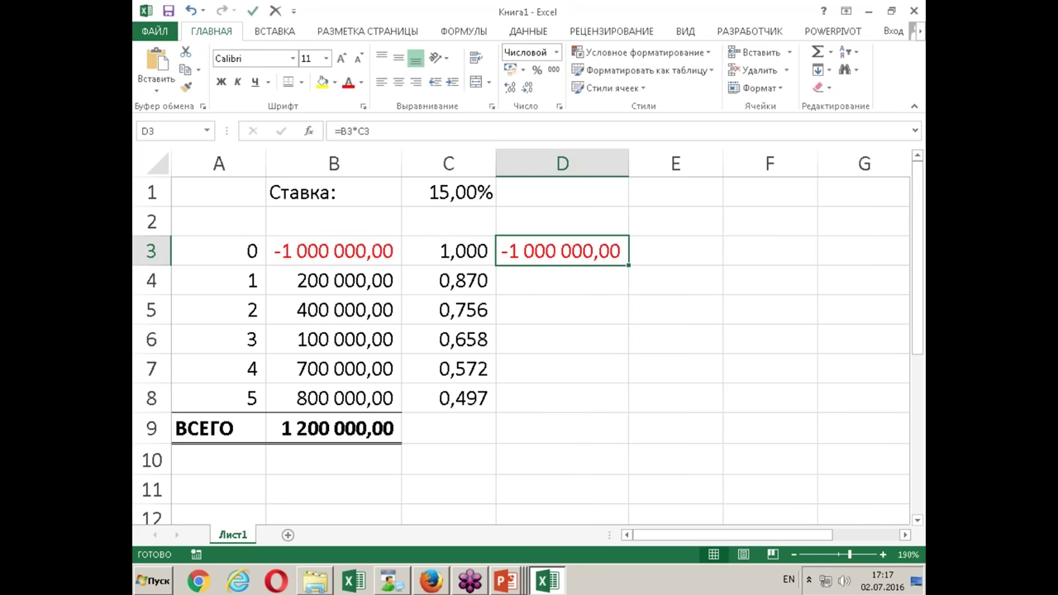
{"action": "left_click", "coordinate": [420, 220]}
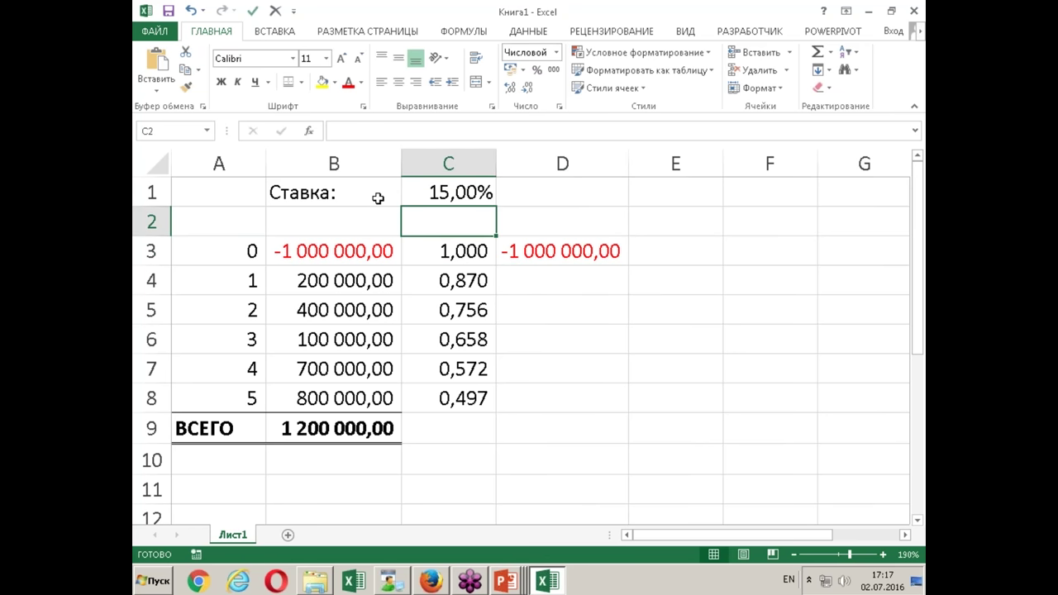
{"action": "type", "text": "Cnf"}
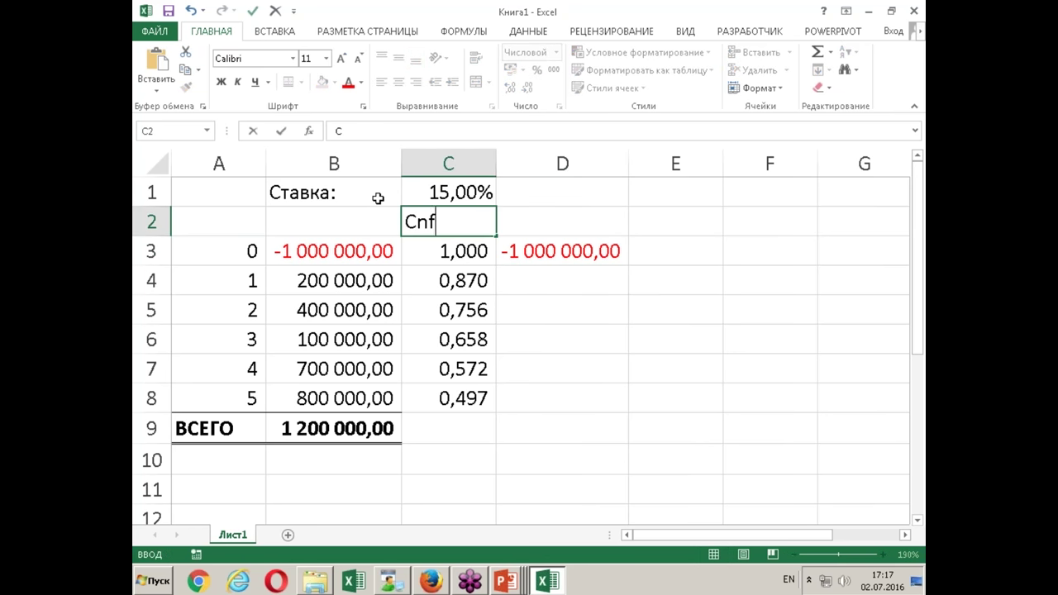
{"action": "type", "text": "drf"}
{"action": "key", "text": "Escape"}
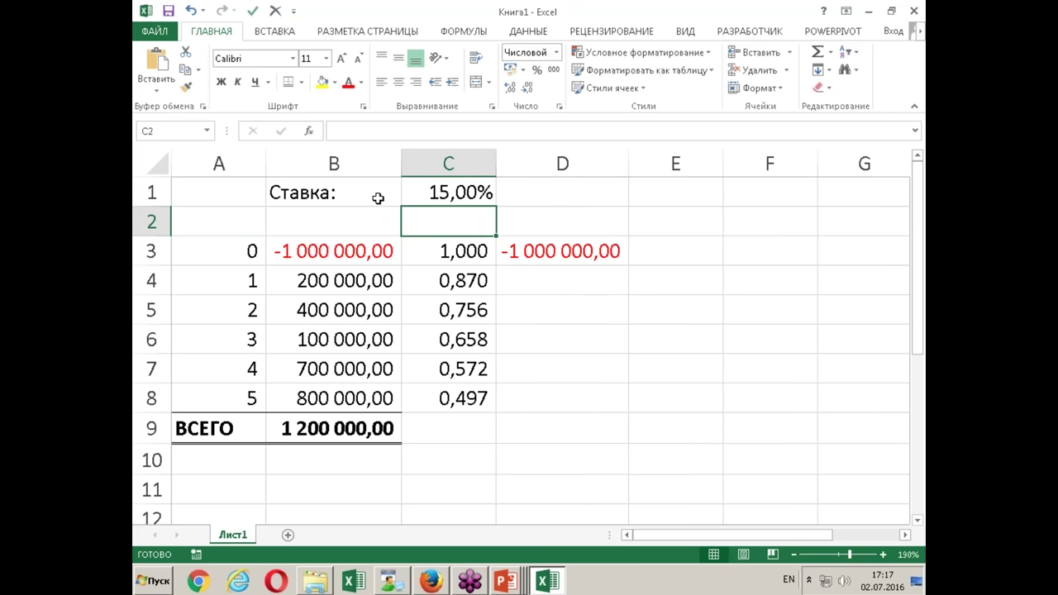
Enter the heading "Ставка дисконтирования" in cell C2 and centre it horizontally.
{"action": "type", "text": "C"}
{"action": "key", "text": "alt+shift"}
{"action": "type", "text": "тав"}
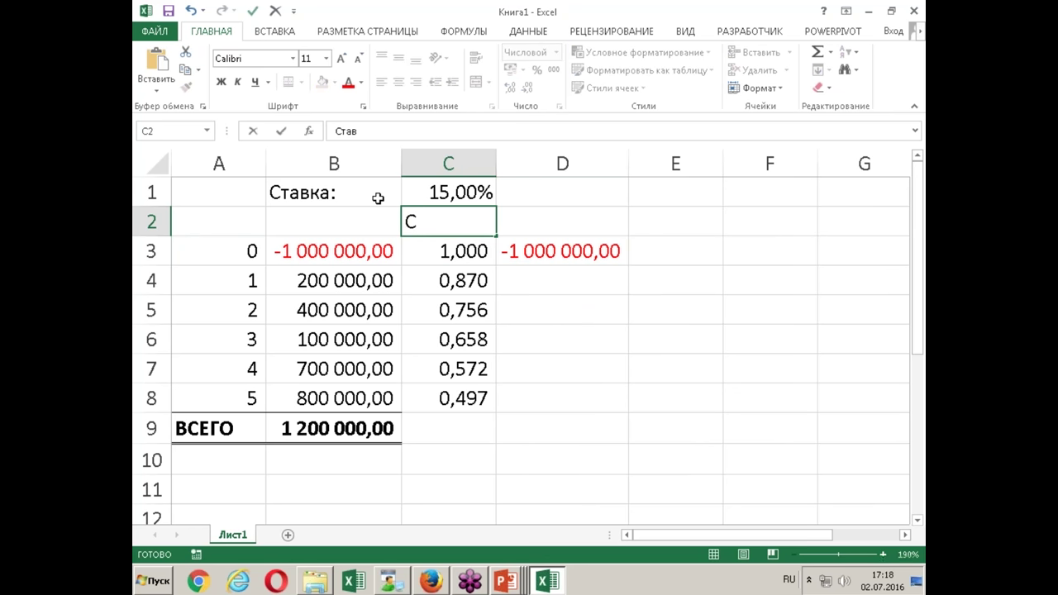
{"action": "type", "text": "ка диско"}
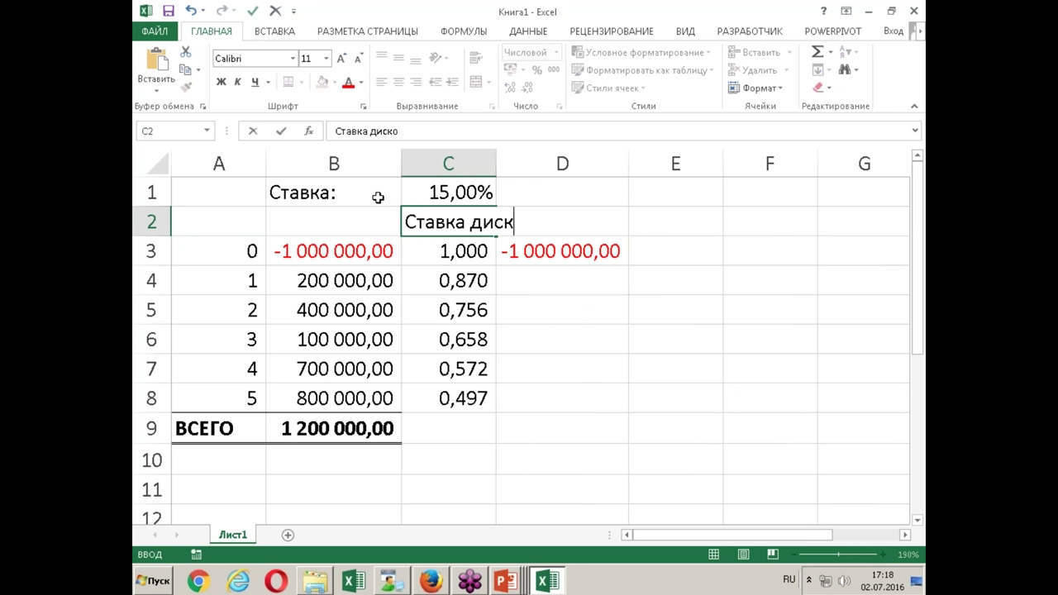
{"action": "type", "text": "нтирования"}
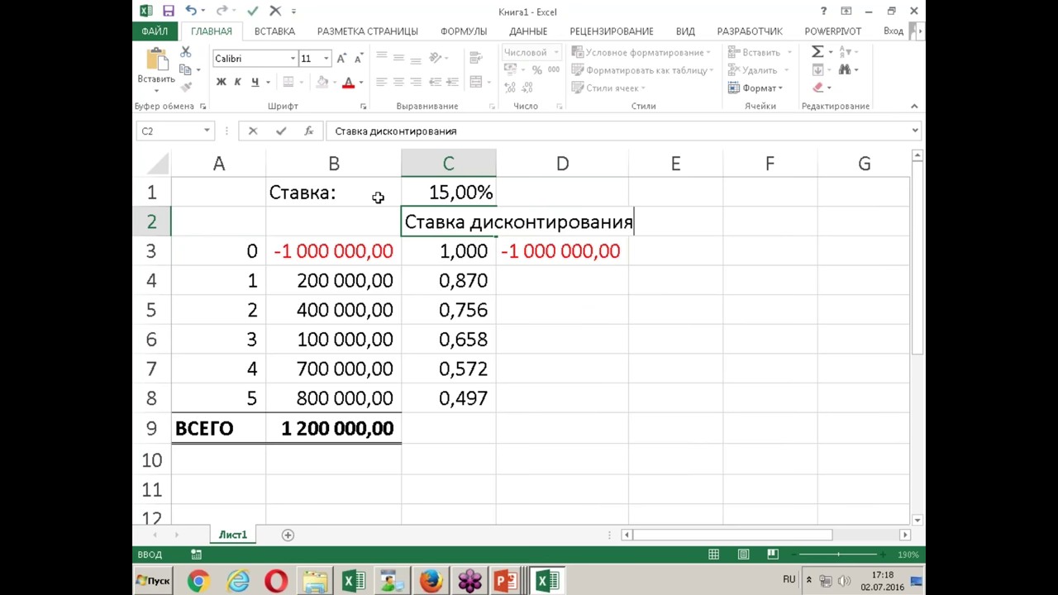
{"action": "key", "text": "Return"}
{"action": "key", "text": "Up"}
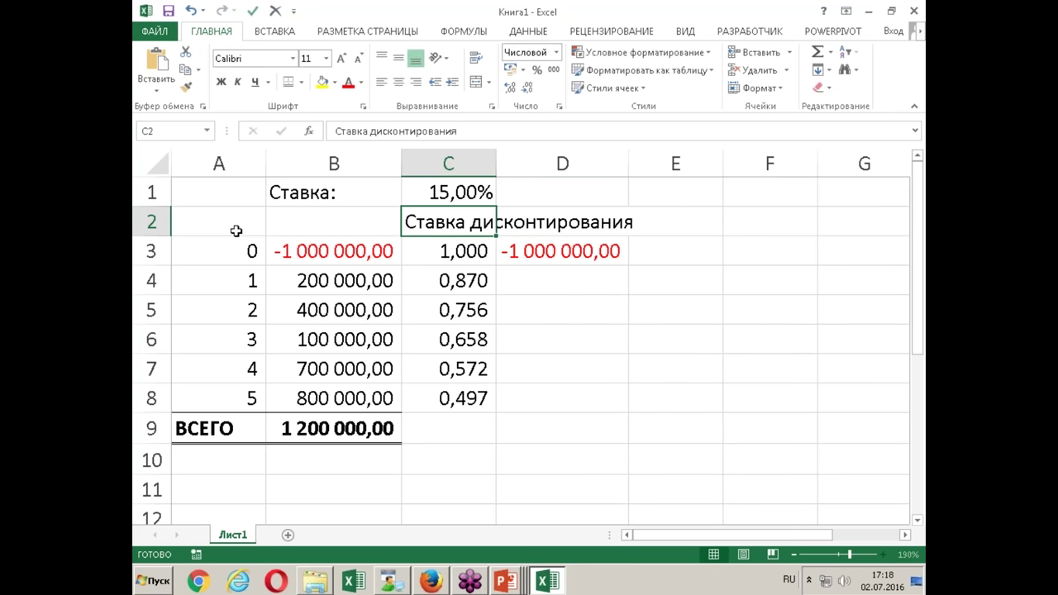
{"action": "left_click", "coordinate": [398, 82]}
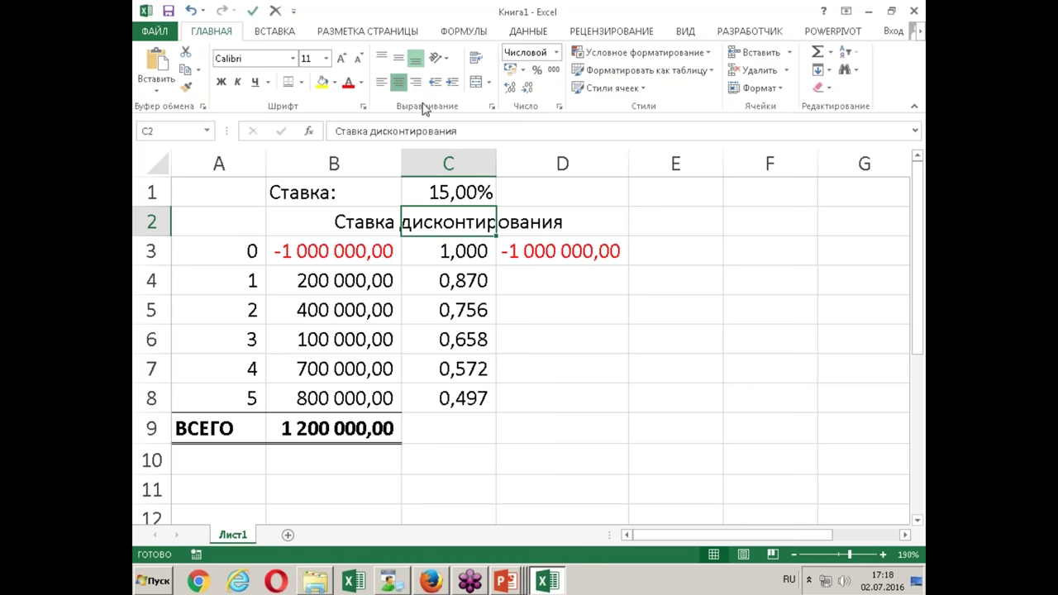
Copy the discounted cash flow formula from D3 down to D8.
{"action": "left_click", "coordinate": [590, 256]}
{"action": "left_click_drag", "start_coordinate": [629, 266], "coordinate": [616, 407]}
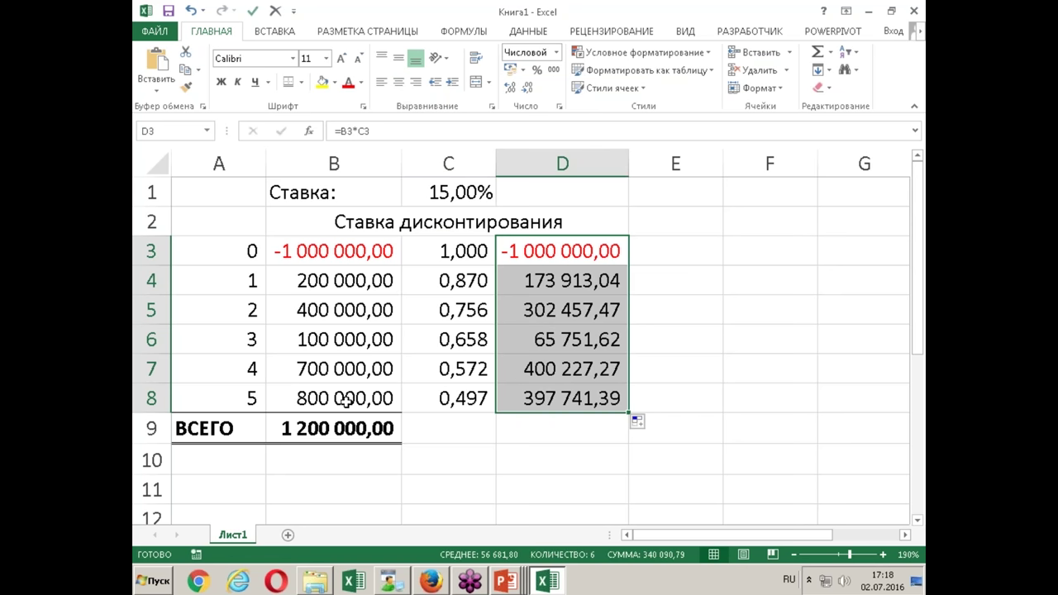
{"action": "left_click", "coordinate": [346, 399]}
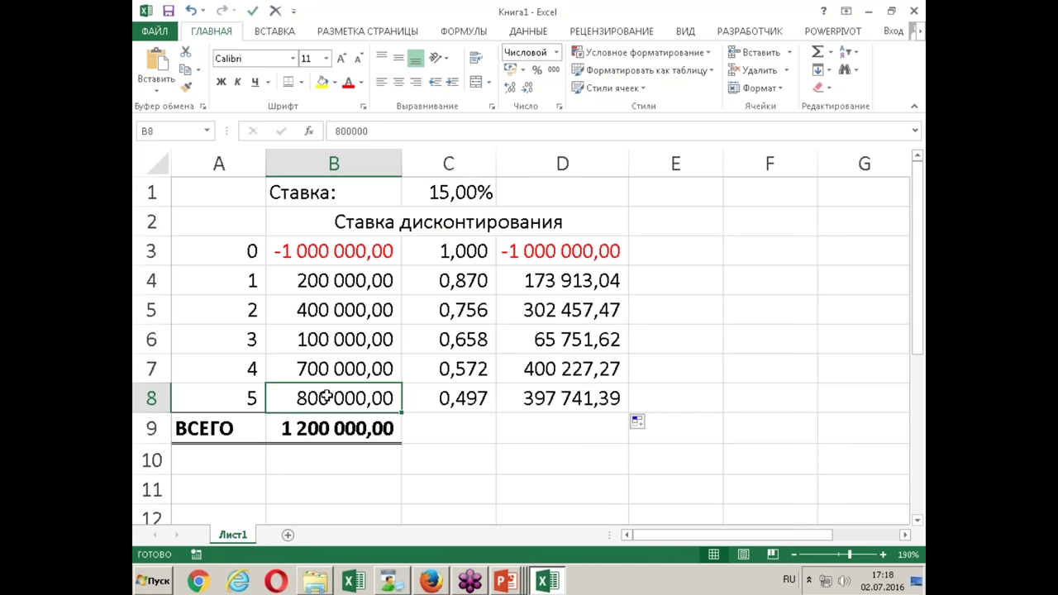
{"action": "mouse_move", "coordinate": [398, 334]}
{"action": "left_mouse_down"}
{"action": "mouse_move", "coordinate": [357, 357]}
{"action": "mouse_move", "coordinate": [333, 392]}
{"action": "left_mouse_up"}
{"action": "mouse_move", "coordinate": [466, 333]}
{"action": "left_mouse_down"}
{"action": "mouse_move", "coordinate": [538, 355]}
{"action": "mouse_move", "coordinate": [569, 382]}
{"action": "left_mouse_up"}
{"action": "left_click_drag", "start_coordinate": [398, 332], "coordinate": [468, 332]}
{"action": "mouse_move", "coordinate": [563, 353]}
{"action": "left_mouse_down"}
{"action": "mouse_move", "coordinate": [569, 380]}
{"action": "mouse_move", "coordinate": [545, 381]}
{"action": "left_mouse_up"}
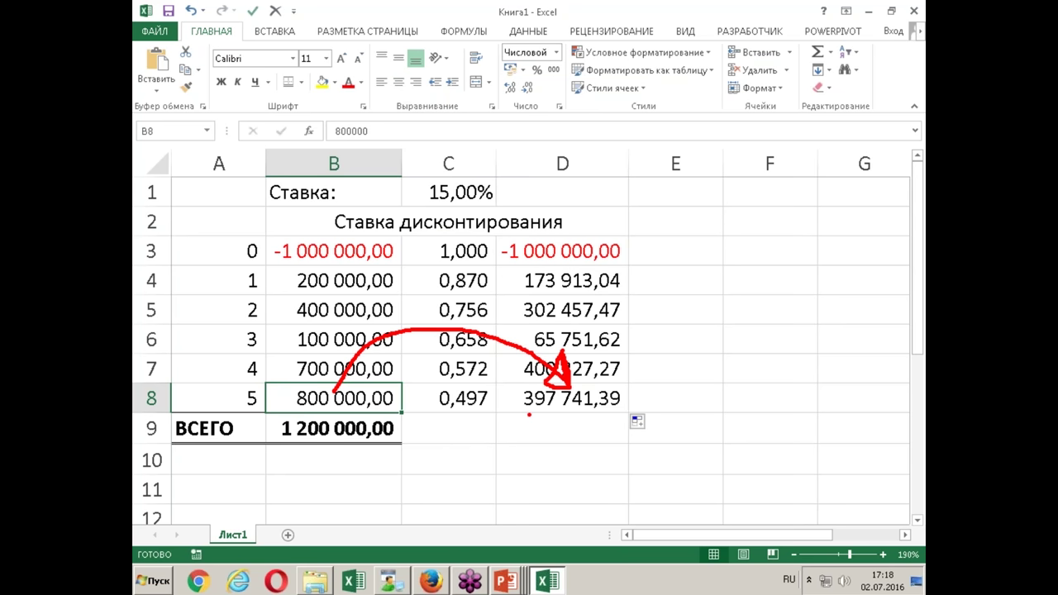
{"action": "key", "text": "Escape"}
Copy the total in cell B9 to cell D9 to sum the discounted cash flows.
{"action": "left_click", "coordinate": [341, 429]}
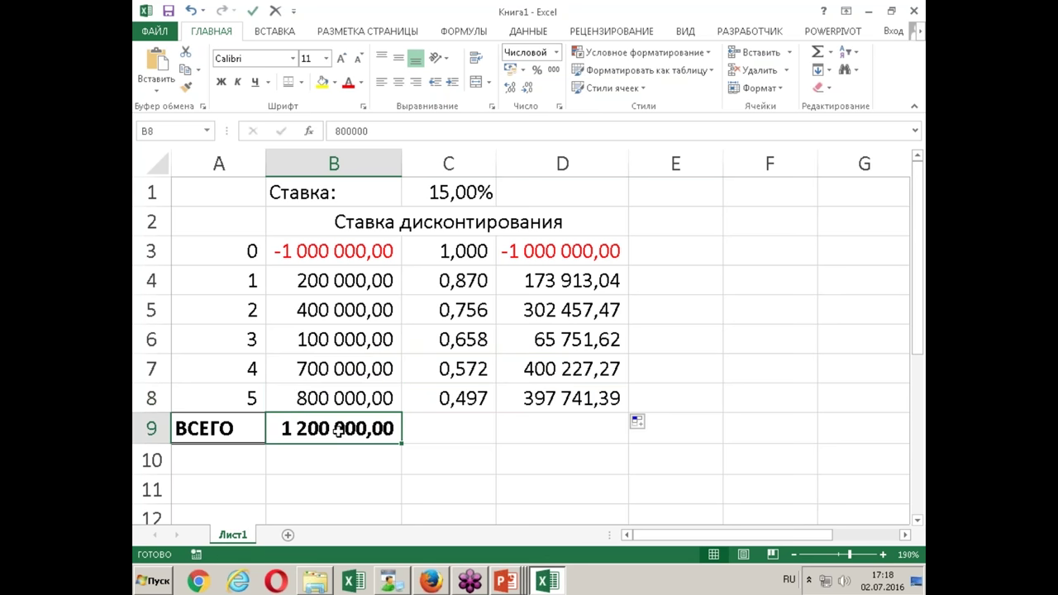
{"action": "key", "text": "ctrl+c"}
{"action": "key", "text": "Right"}
{"action": "key", "text": "Right"}
{"action": "key", "text": "Right"}
{"action": "key", "text": "Left"}
{"action": "key", "text": "Return"}
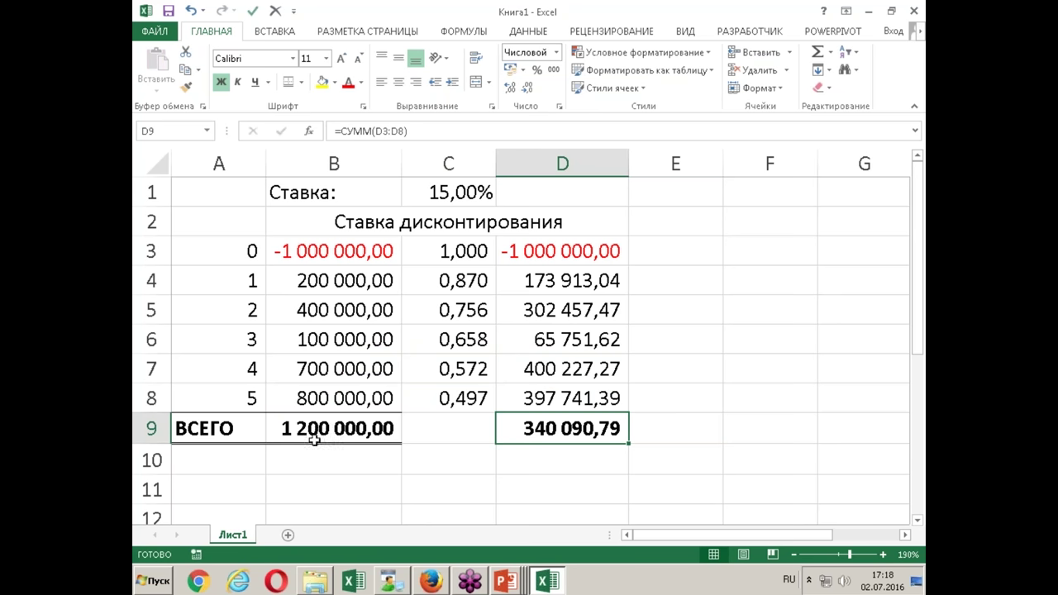
Fill the rate cell C1 with yellow and the discounted total in D9 with light blue.
{"action": "left_click", "coordinate": [329, 404]}
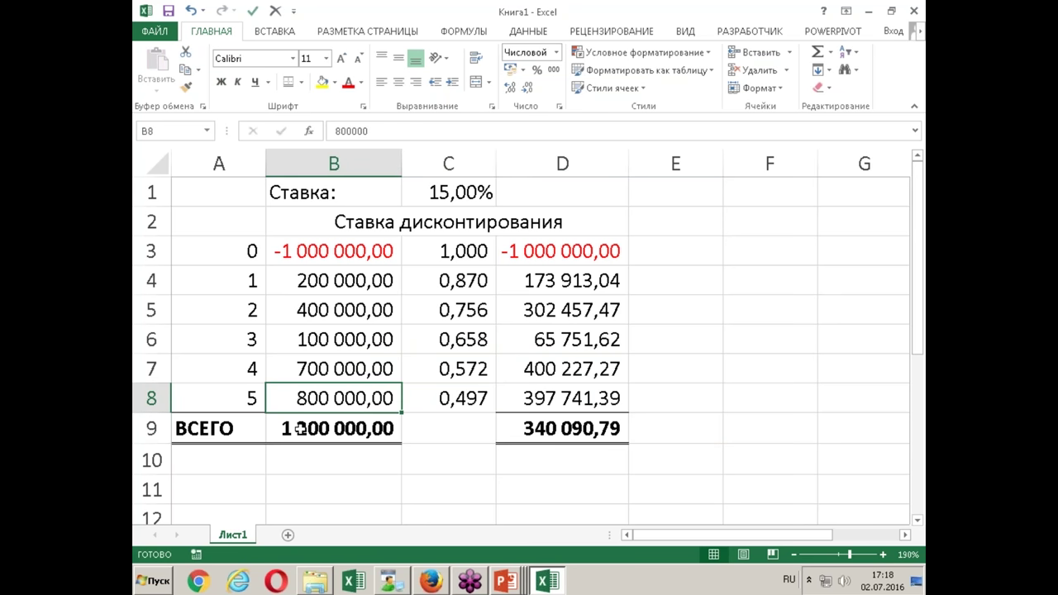
{"action": "left_click", "coordinate": [470, 192]}
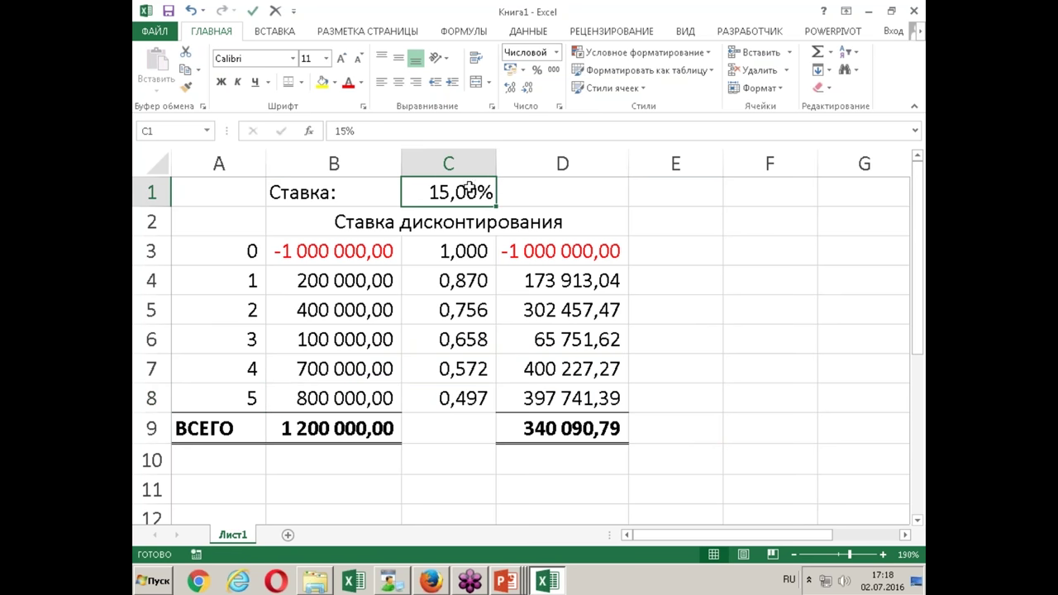
{"action": "left_click", "coordinate": [322, 82]}
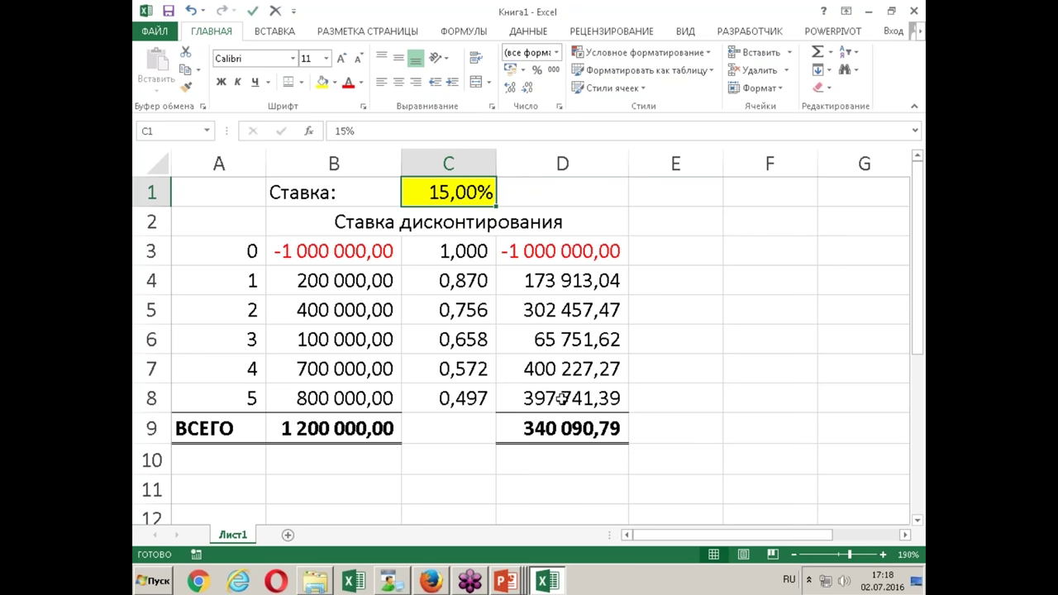
{"action": "left_click", "coordinate": [536, 433]}
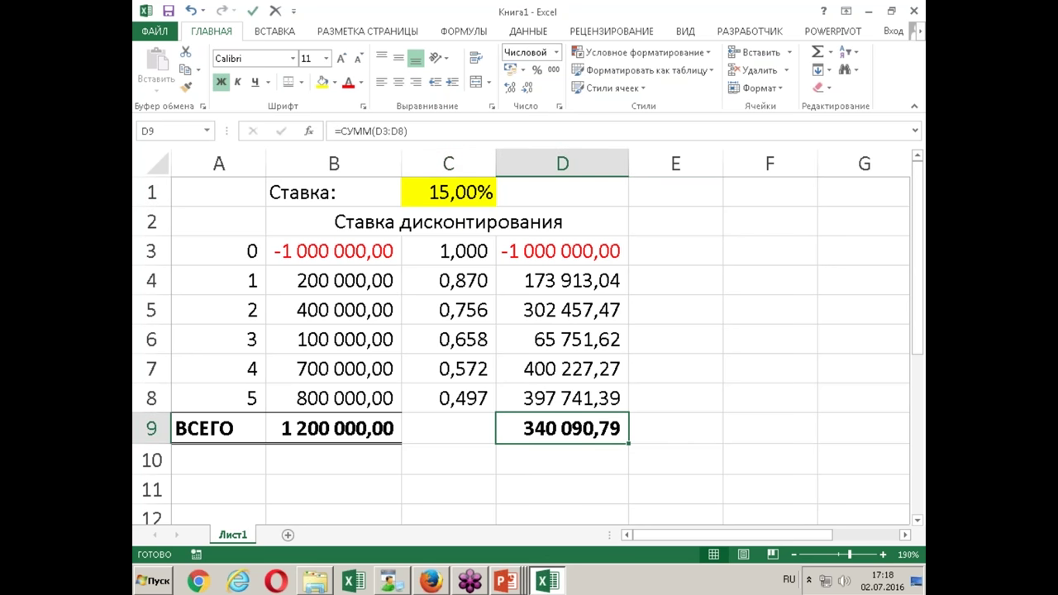
{"action": "left_click", "coordinate": [335, 82]}
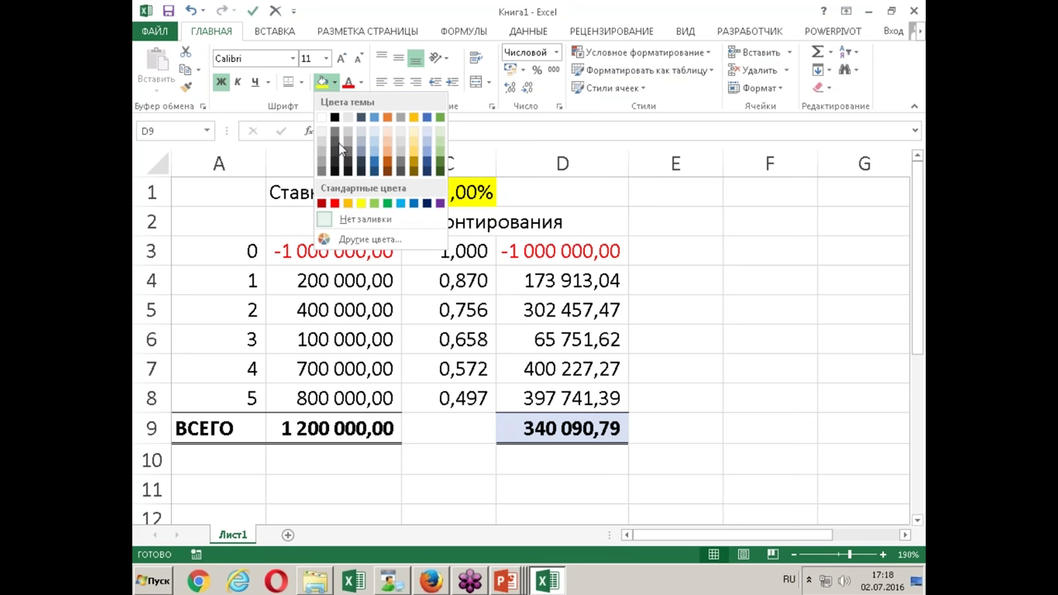
{"action": "left_click", "coordinate": [374, 144]}
{"action": "left_click", "coordinate": [457, 438]}
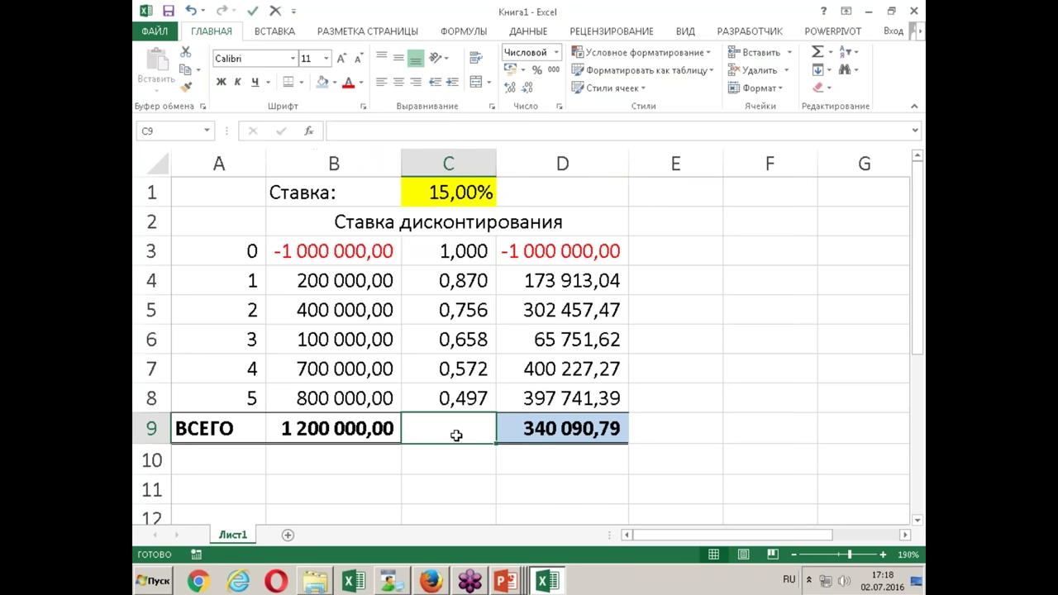
Enter the label NPV in cell D10 and format it bold, centred and with a light blue fill.
{"action": "left_click", "coordinate": [576, 459]}
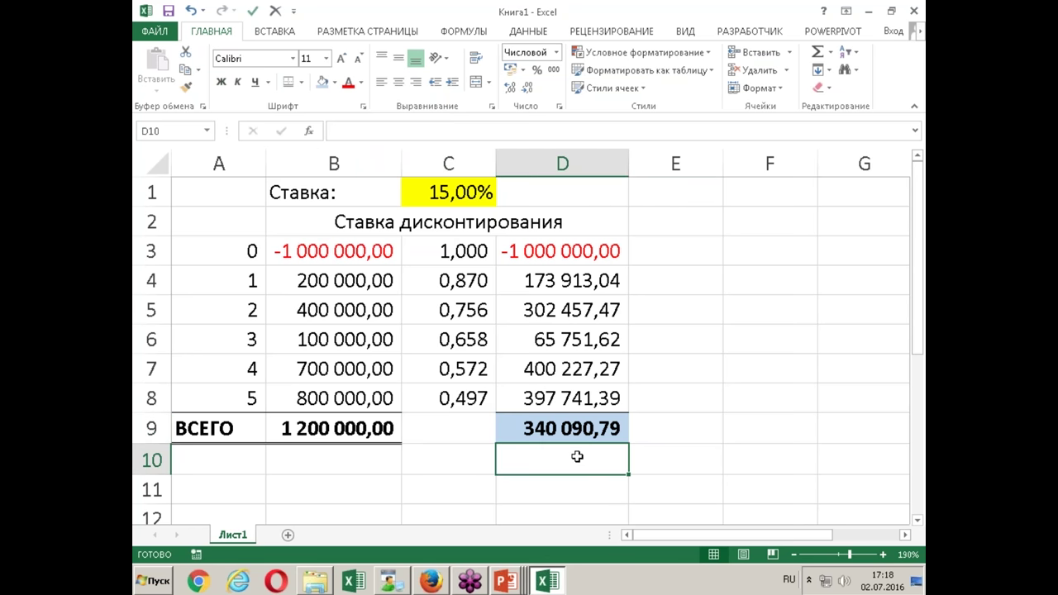
{"action": "type", "text": "N"}
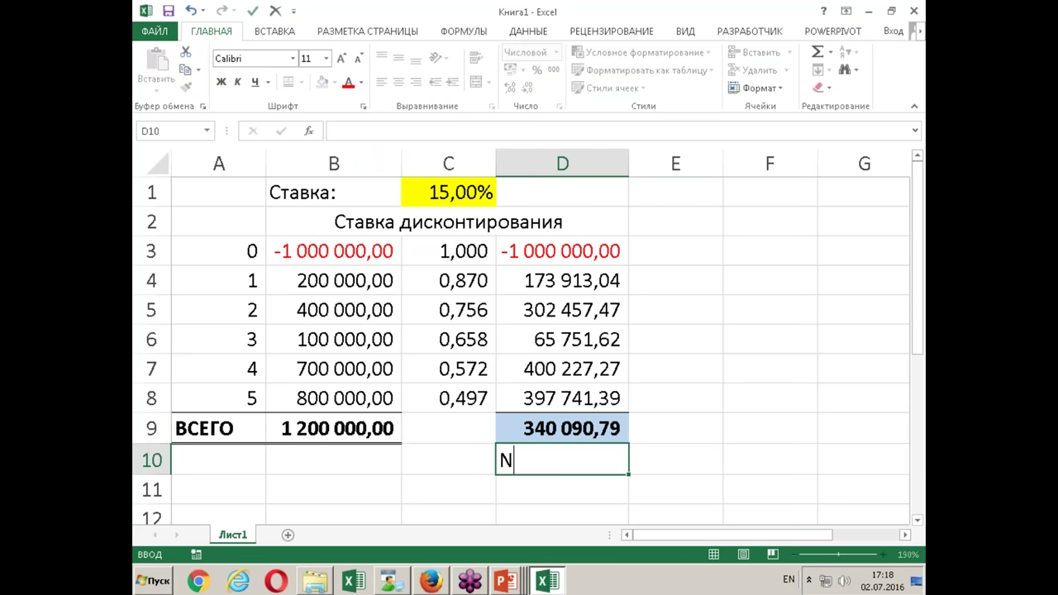
{"action": "type", "text": "PV"}
{"action": "key", "text": "Return"}
{"action": "left_click", "coordinate": [575, 459]}
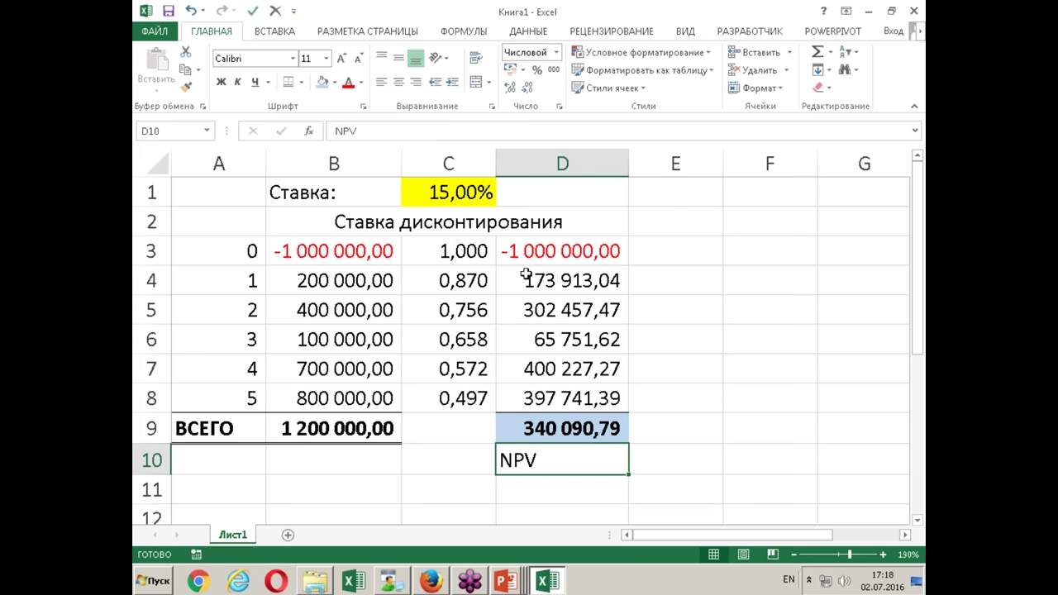
{"action": "left_click", "coordinate": [231, 89]}
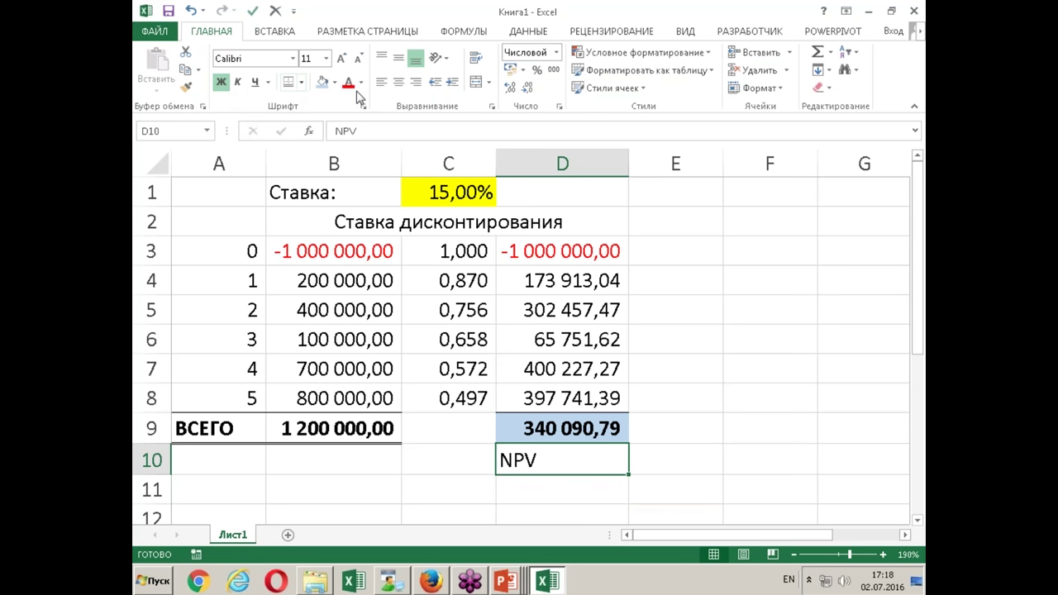
{"action": "left_click", "coordinate": [395, 85]}
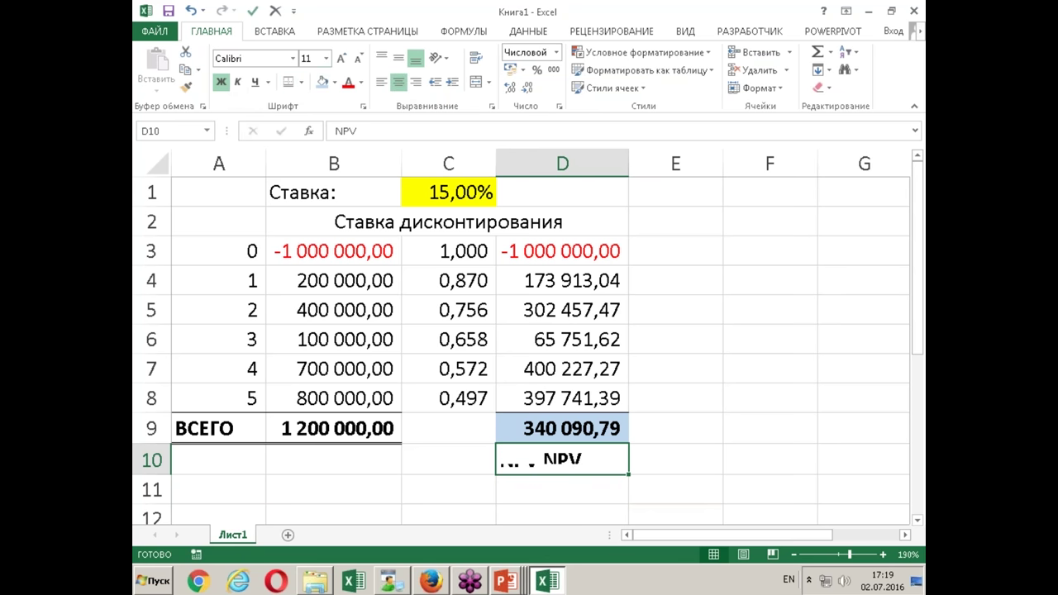
Set the discount rate in C1 to 0% and select the cash flows in B4:B8 for comparison.
{"action": "left_click", "coordinate": [476, 243]}
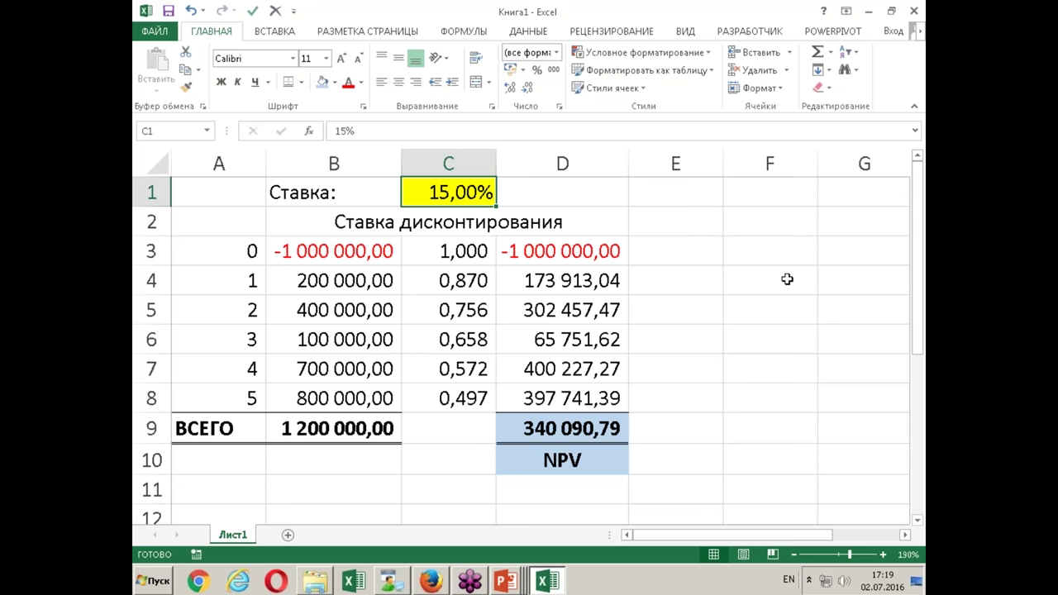
{"action": "type", "text": "0"}
{"action": "key", "text": "Return"}
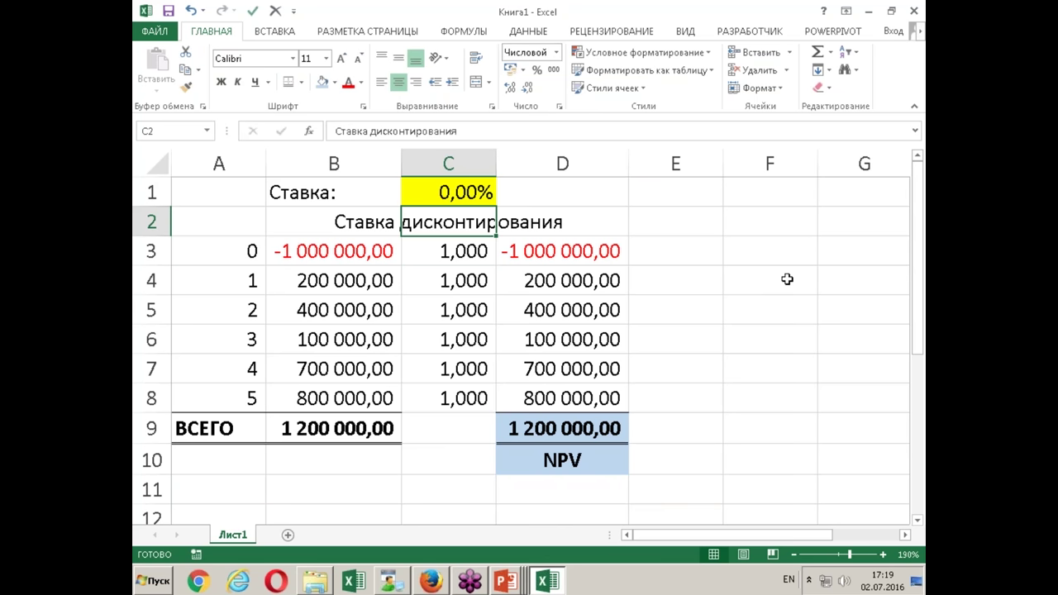
{"action": "left_click_drag", "start_coordinate": [328, 278], "coordinate": [329, 397]}
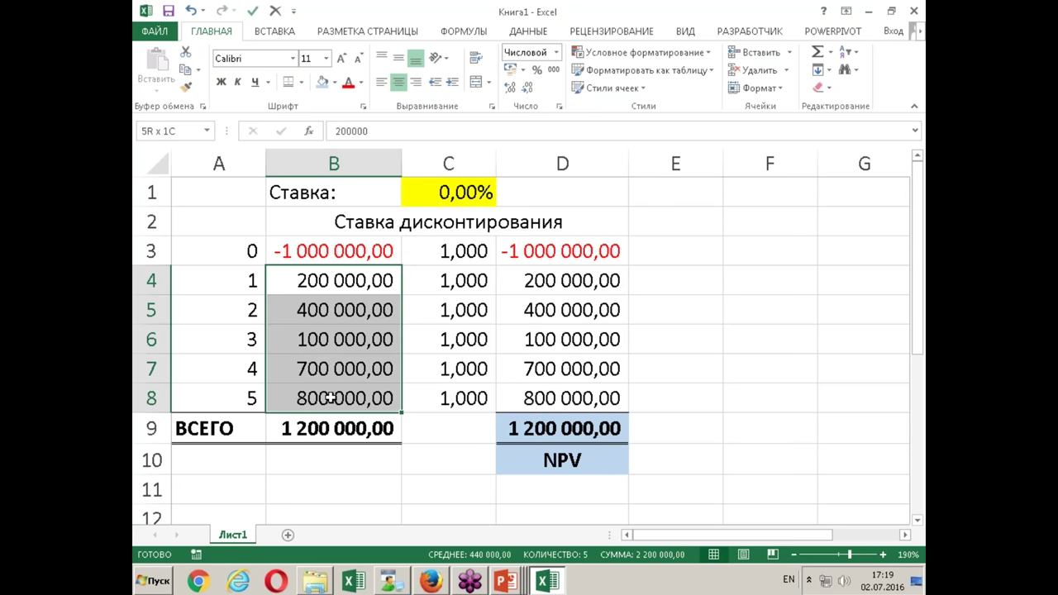
Set the discount rate in C1 to 50% to test its effect on the NPV.
{"action": "left_click", "coordinate": [482, 196]}
{"action": "type", "text": "50"}
{"action": "key", "text": "Return"}
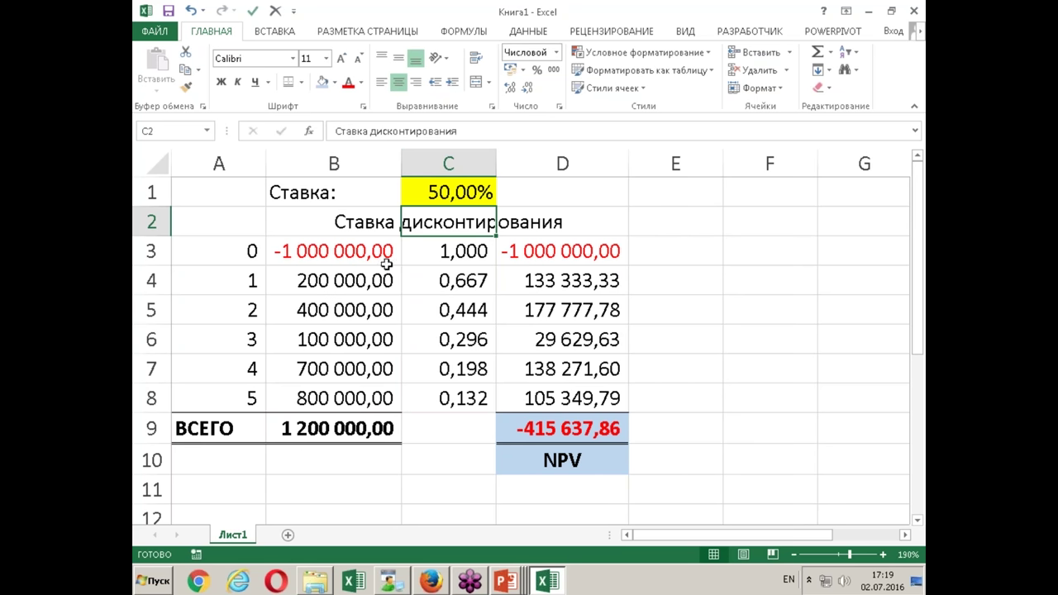
Set the discount rate in cell C1 back to 15%.
{"action": "left_click", "coordinate": [445, 192]}
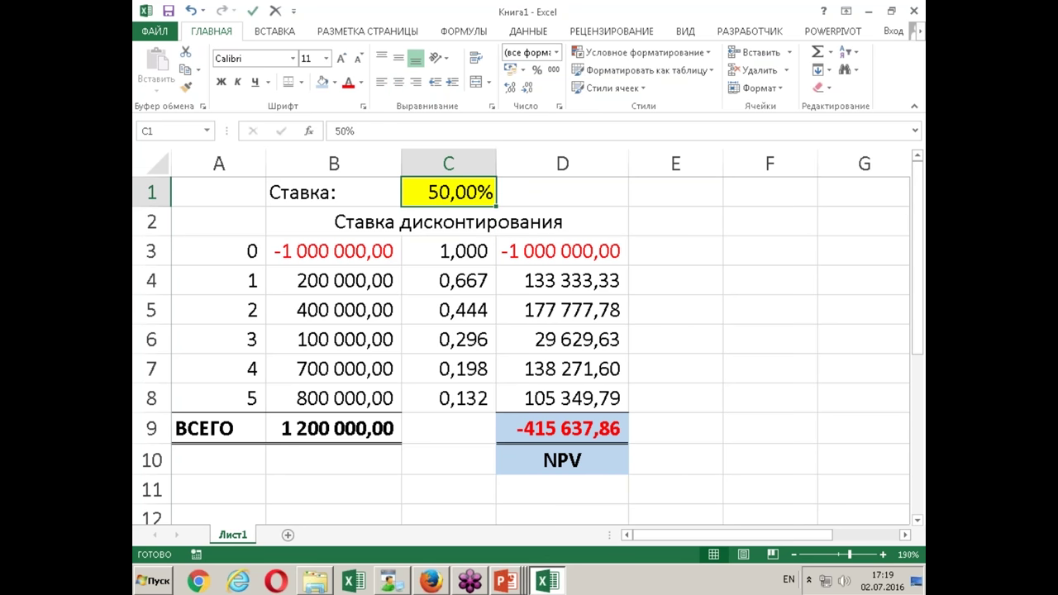
{"action": "type", "text": "15"}
{"action": "key", "text": "Return"}
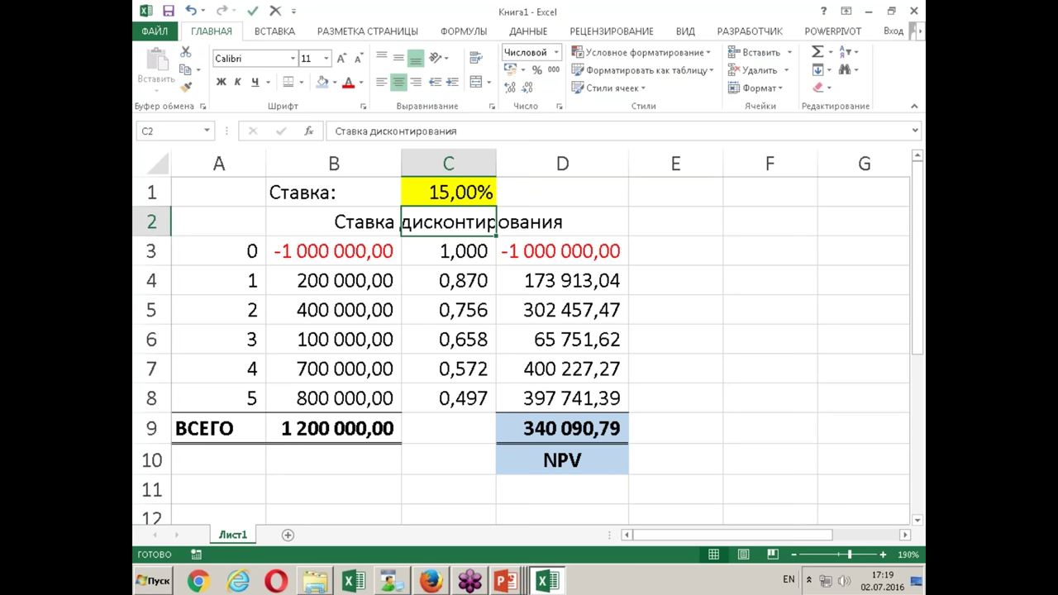
Switch to the PowerPoint slide show to review the Net Present Value slide on the ЧПС() function, and return to Excel.
{"action": "key", "text": "alt+Tab"}
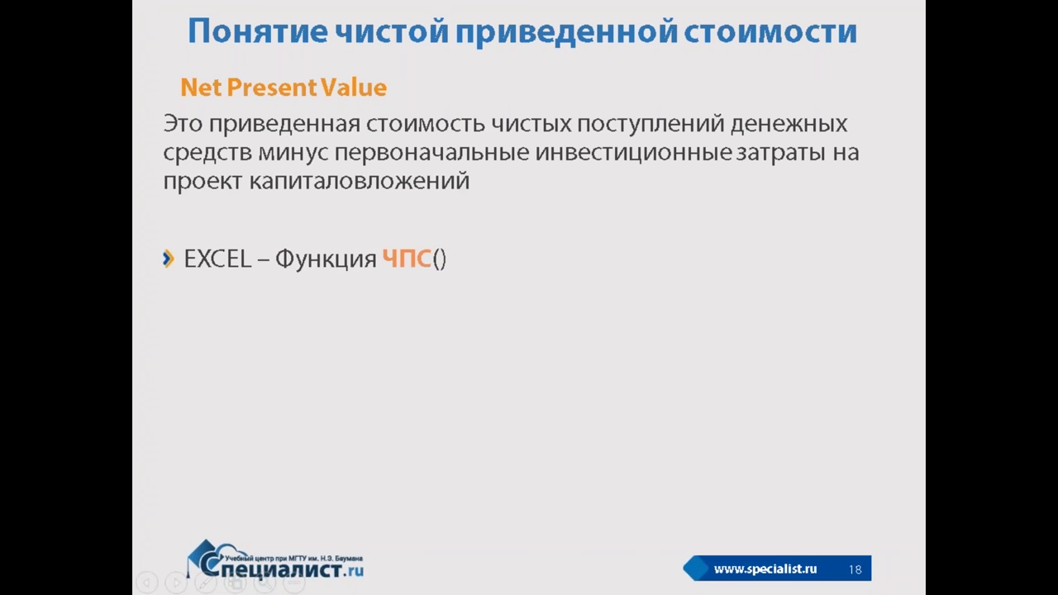
{"action": "key", "text": "Right"}
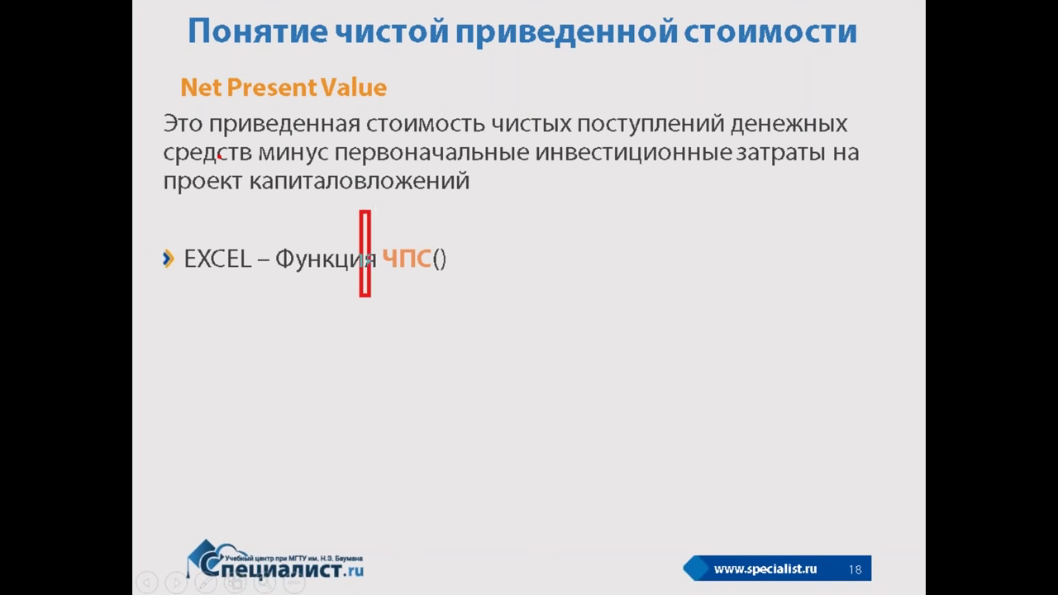
{"action": "key", "text": "Right"}
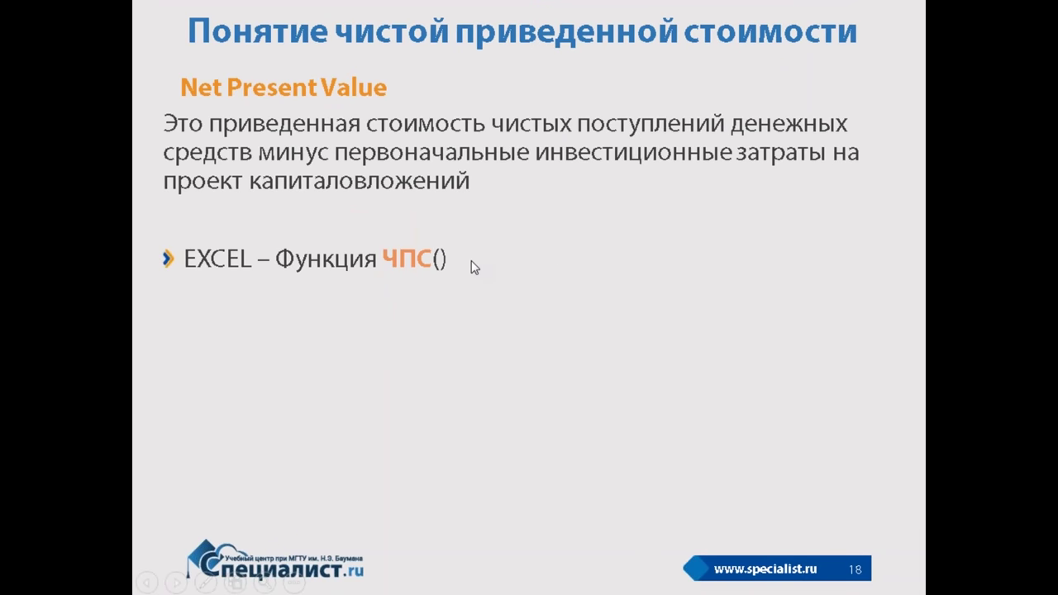
{"action": "key", "text": "alt+Tab"}
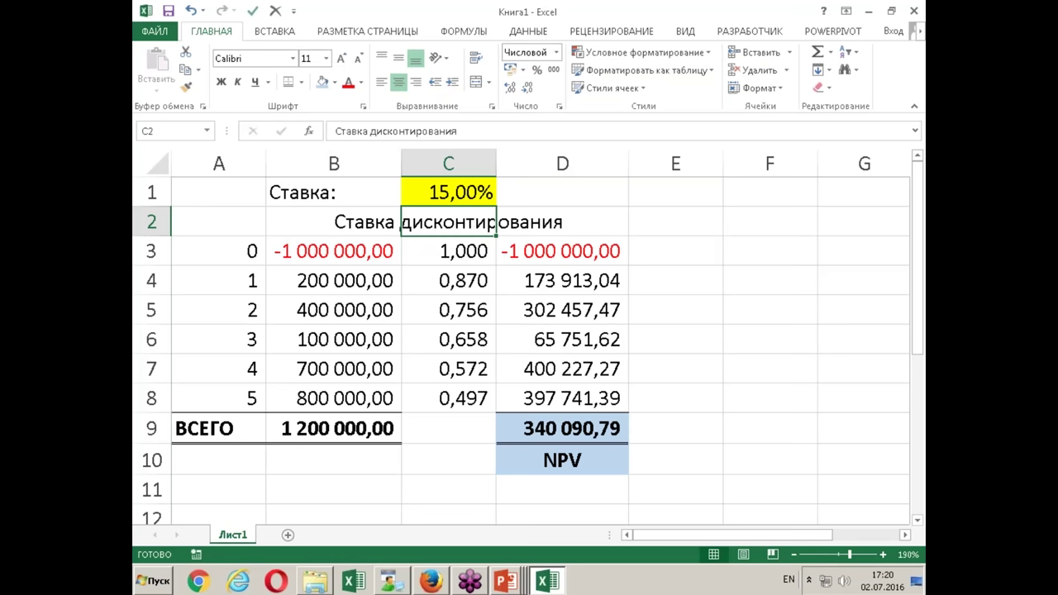
Reference the initial investment in cell E3 with the formula =B3.
{"action": "left_click", "coordinate": [671, 283]}
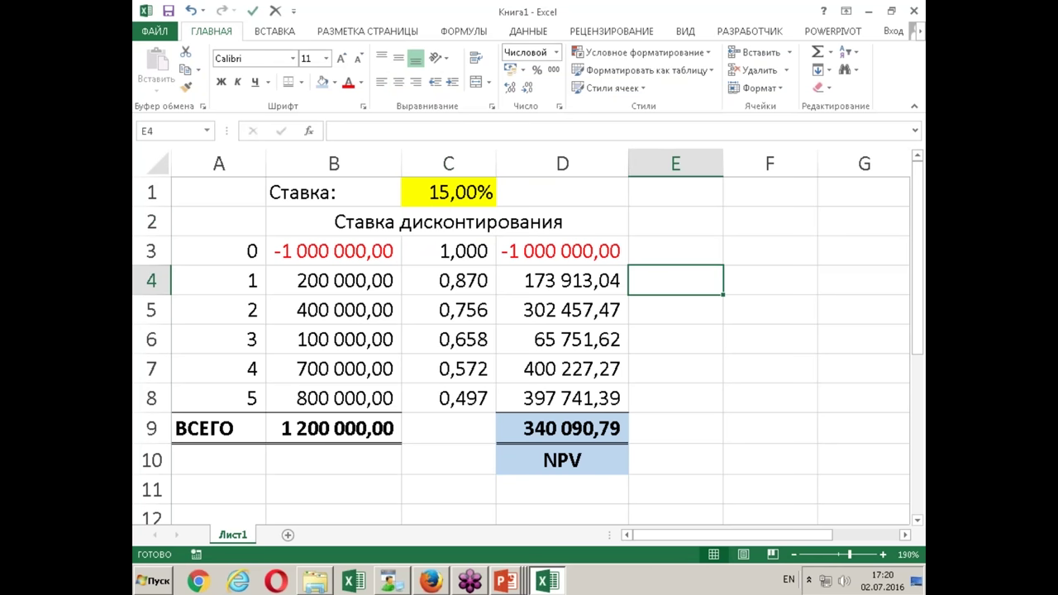
{"action": "left_click", "coordinate": [675, 250]}
{"action": "type", "text": "="}
{"action": "key", "text": "Left"}
{"action": "key", "text": "Left"}
{"action": "key", "text": "Left"}
{"action": "key", "text": "Return"}
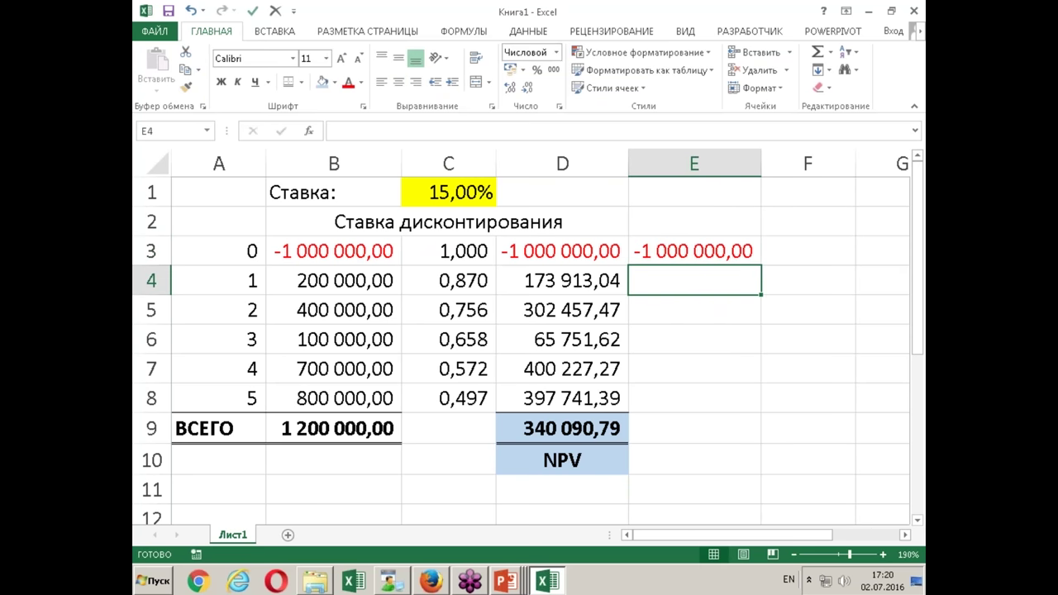
Start a ЧПС function in cell E4 and open its arguments dialog.
{"action": "type", "text": "="}
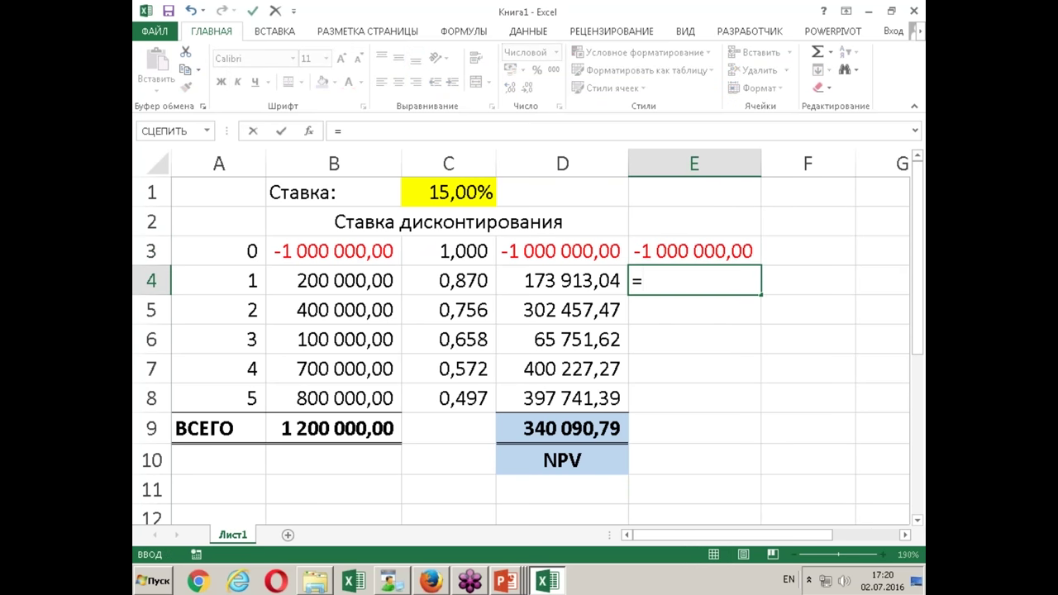
{"action": "type", "text": "x"}
{"action": "key", "text": "BackSpace"}
{"action": "key", "text": "alt+shift"}
{"action": "type", "text": "ч"}
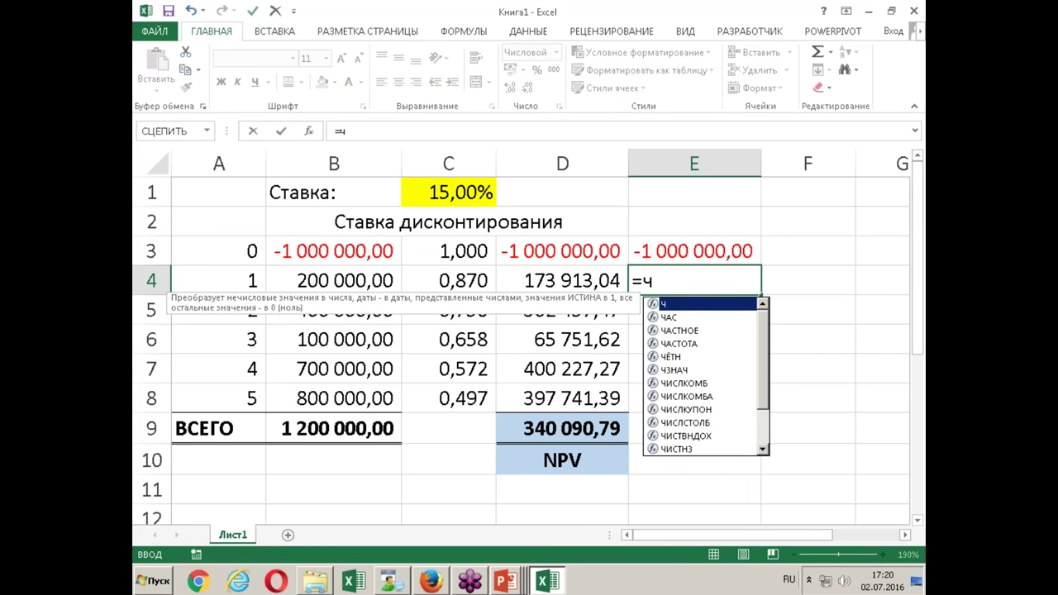
{"action": "type", "text": "п"}
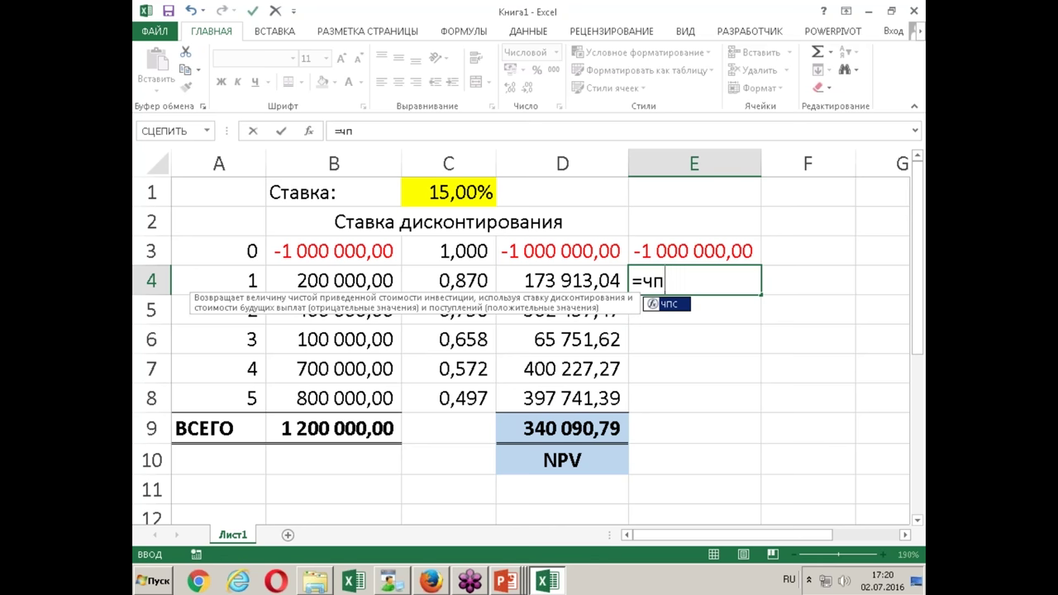
{"action": "key", "text": "Tab"}
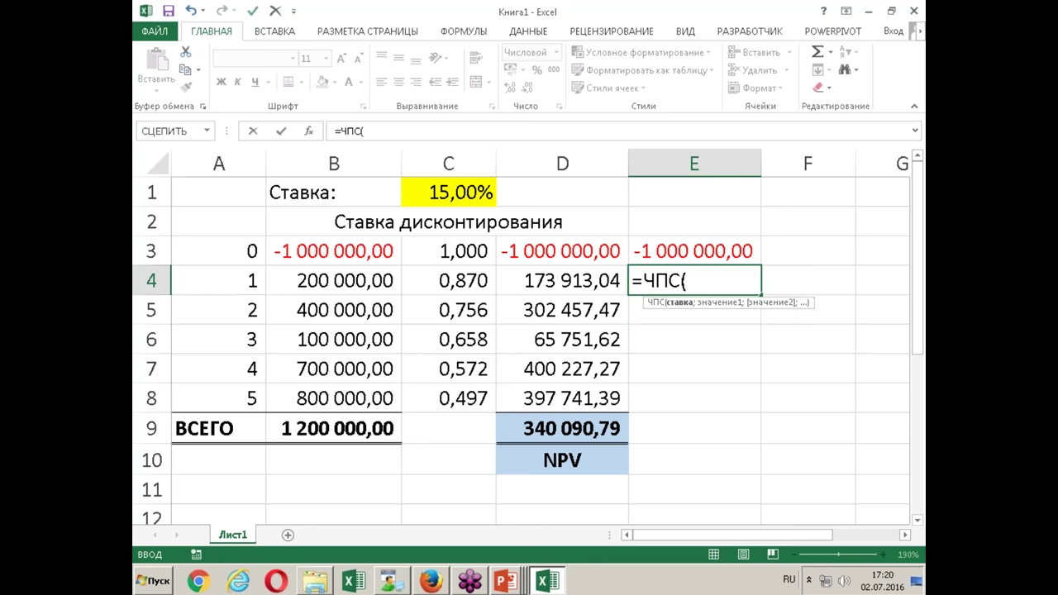
{"action": "key", "text": "ctrl+a"}
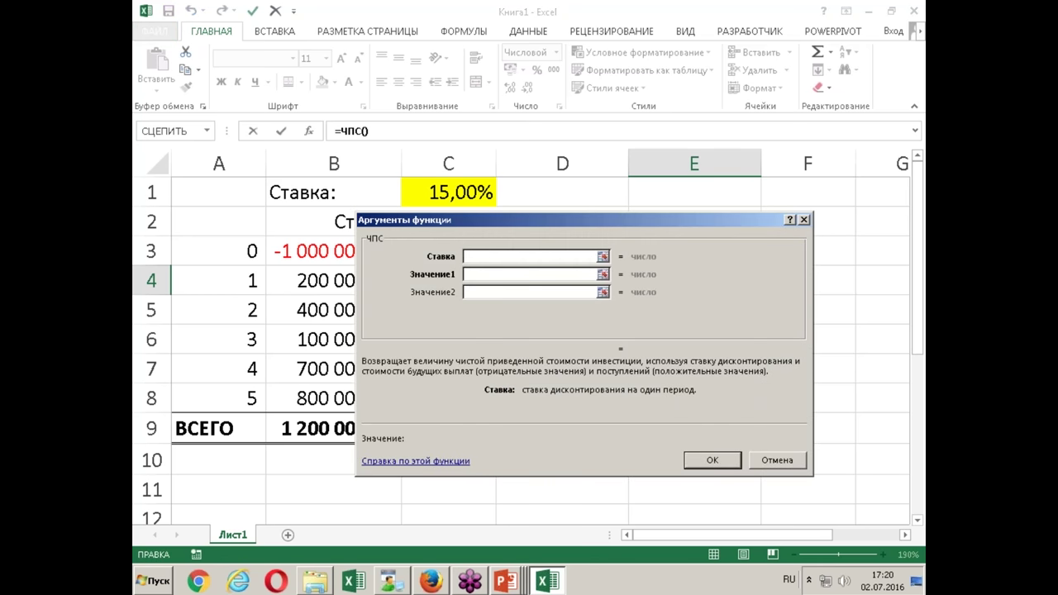
Complete the ЧПС function in E4 with C1 as the rate and the cash flows B4:B8 as the values.
{"action": "left_click_drag", "start_coordinate": [564, 221], "coordinate": [583, 324]}
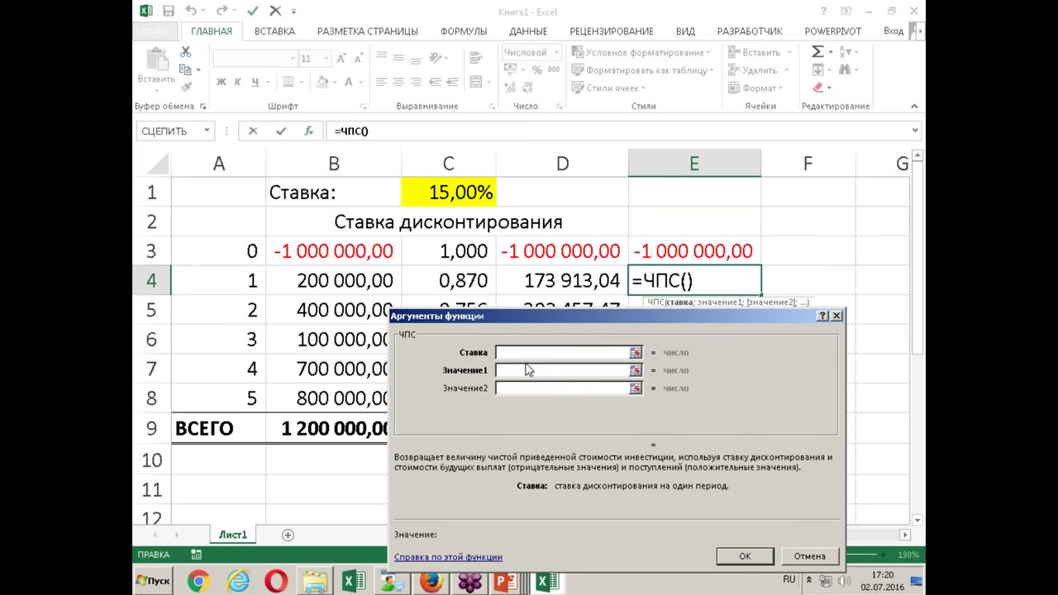
{"action": "left_click", "coordinate": [457, 199]}
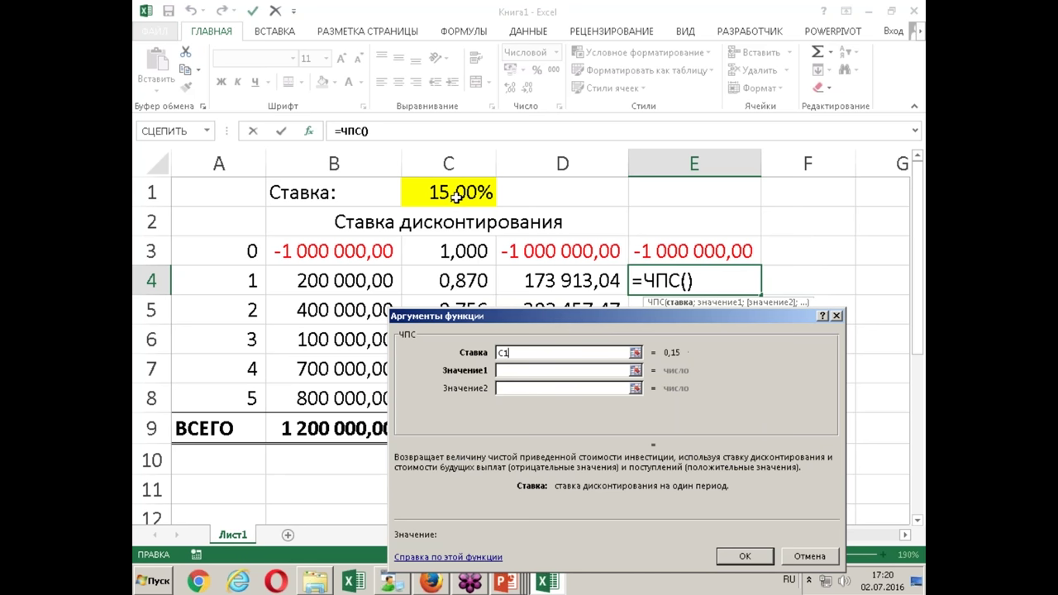
{"action": "left_click", "coordinate": [549, 370]}
{"action": "left_click_drag", "start_coordinate": [335, 280], "coordinate": [339, 399]}
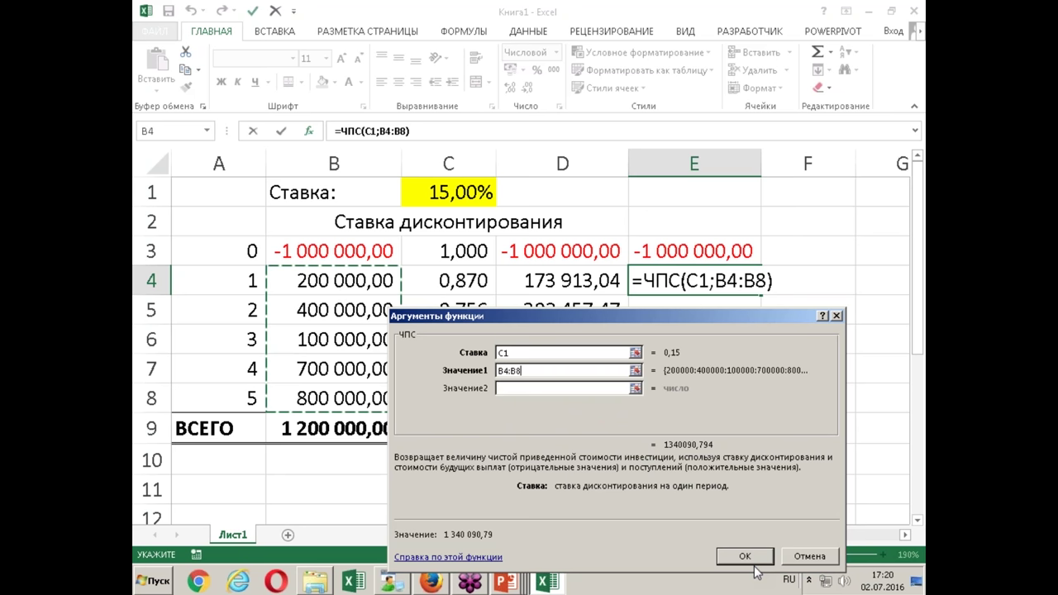
{"action": "key", "text": "F2"}
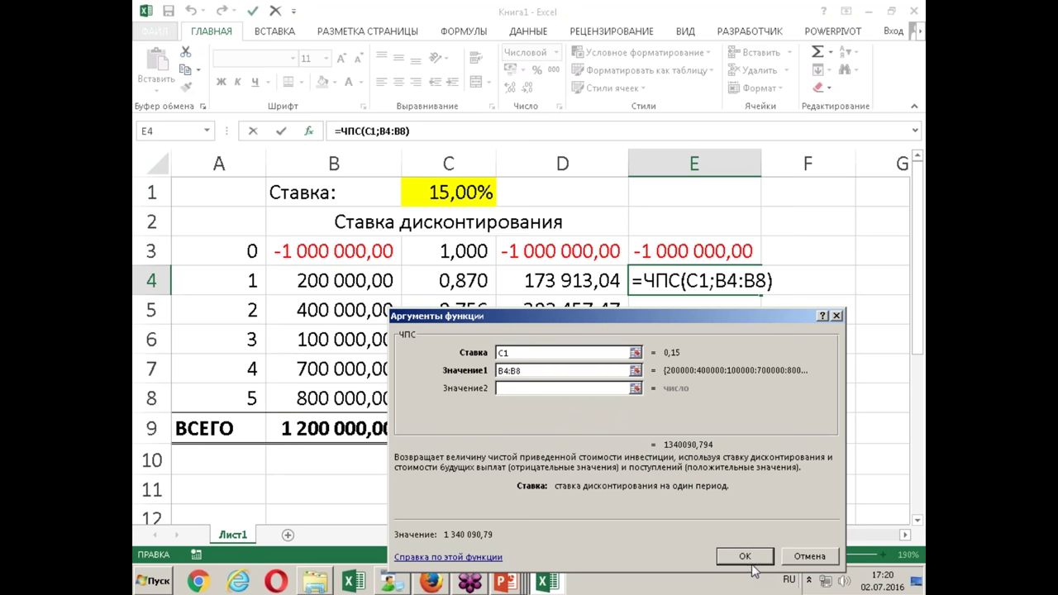
{"action": "left_click", "coordinate": [745, 556]}
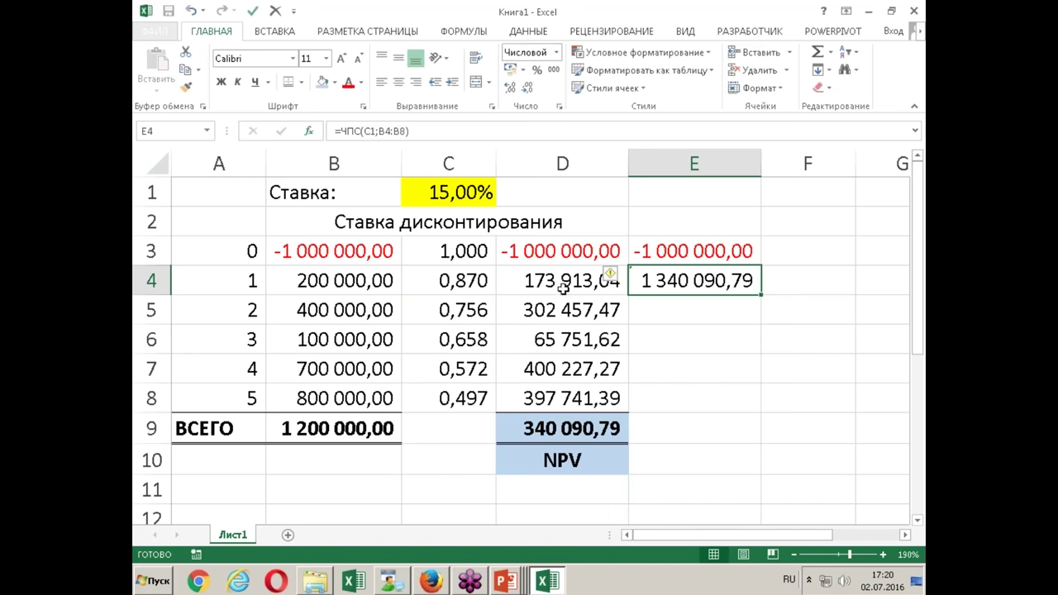
Check the sum of the discounted cash flows in D4:D8 against the ЧПС result in E4.
{"action": "left_click", "coordinate": [698, 426]}
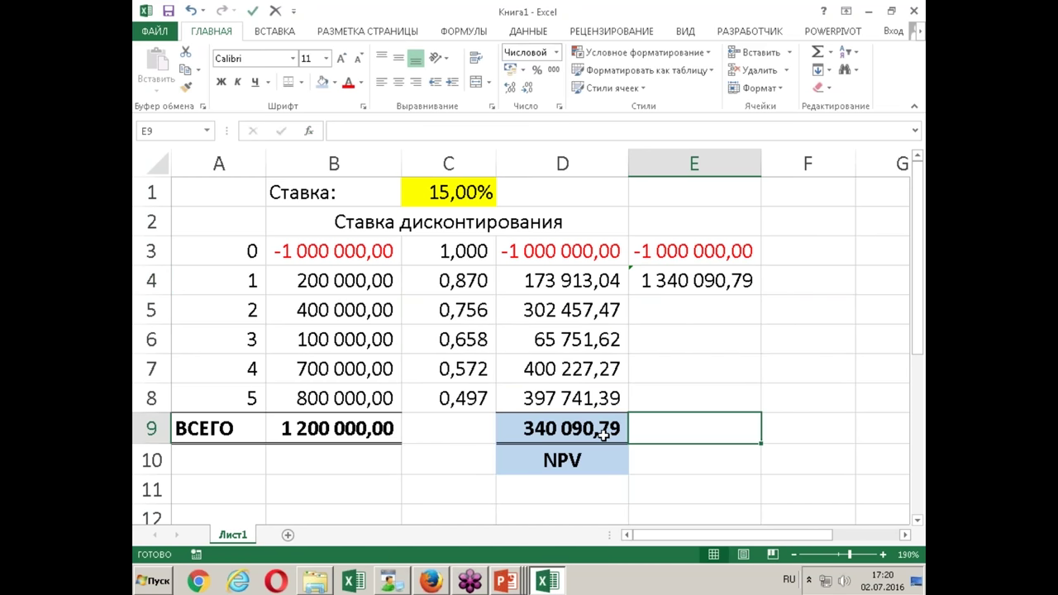
{"action": "left_click", "coordinate": [605, 436]}
{"action": "left_click_drag", "start_coordinate": [590, 285], "coordinate": [590, 400]}
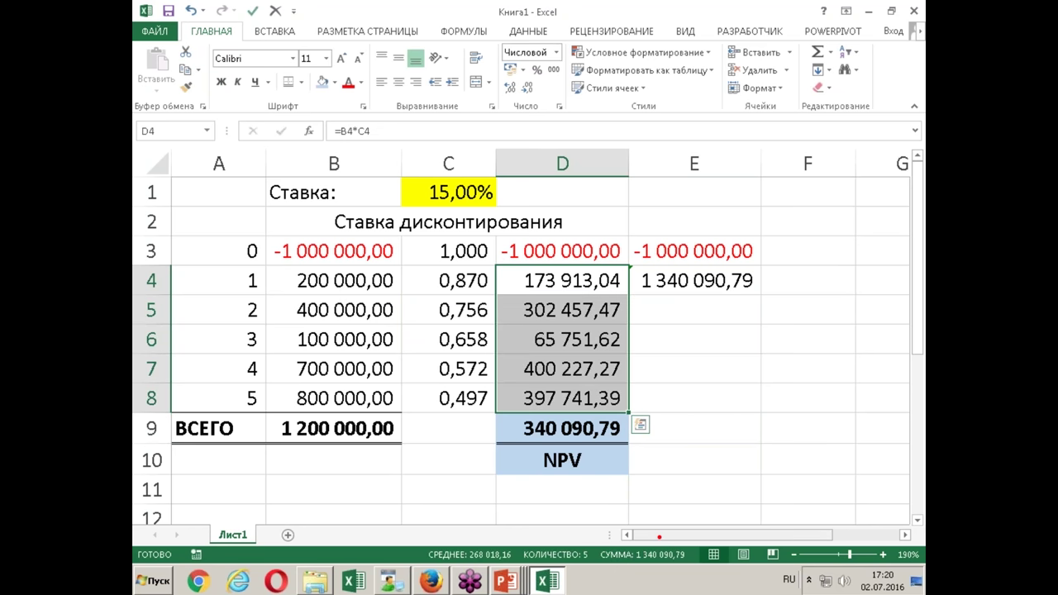
{"action": "mouse_move", "coordinate": [624, 522]}
{"action": "left_mouse_down"}
{"action": "mouse_move", "coordinate": [627, 555]}
{"action": "mouse_move", "coordinate": [693, 575]}
{"action": "left_mouse_up"}
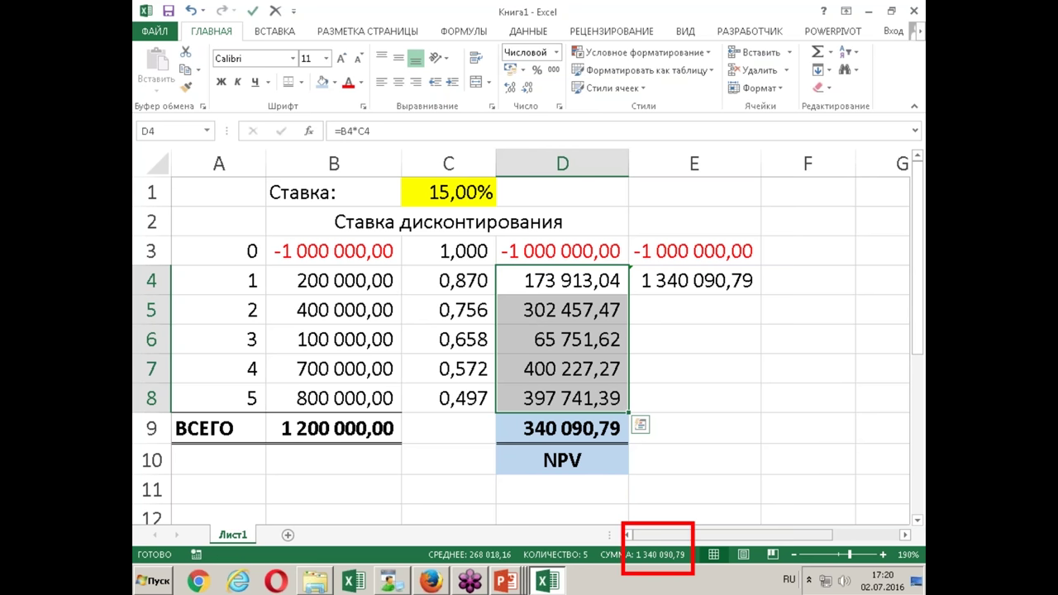
{"action": "mouse_move", "coordinate": [658, 531]}
{"action": "left_mouse_down"}
{"action": "mouse_move", "coordinate": [666, 534]}
{"action": "mouse_move", "coordinate": [677, 305]}
{"action": "left_mouse_up"}
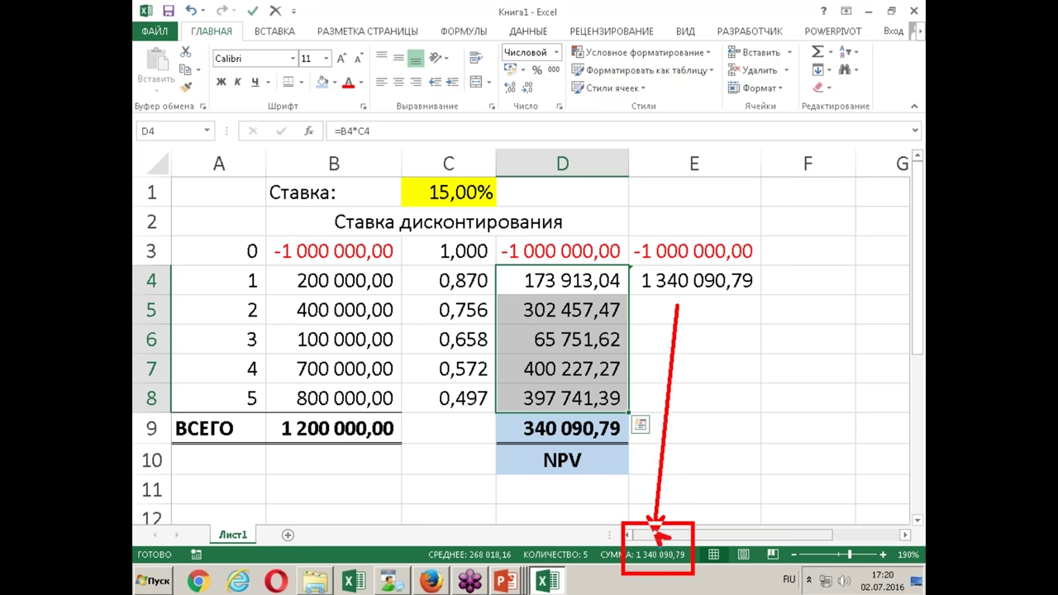
{"action": "key", "text": "ctrl+z"}
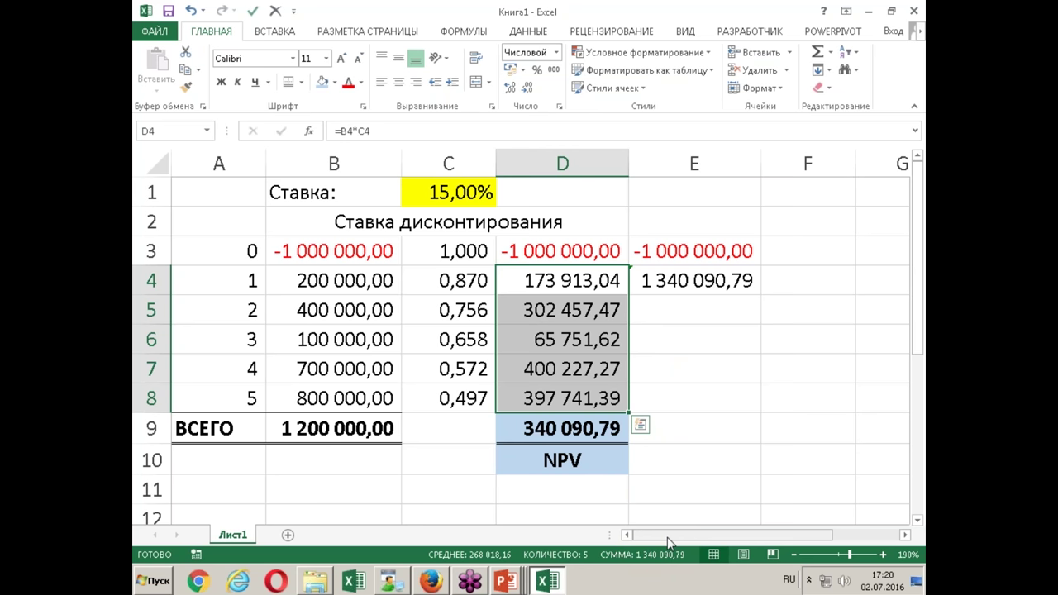
Clear cell D3 and try to fill it with a copy of the E3 formula.
{"action": "left_click", "coordinate": [585, 250]}
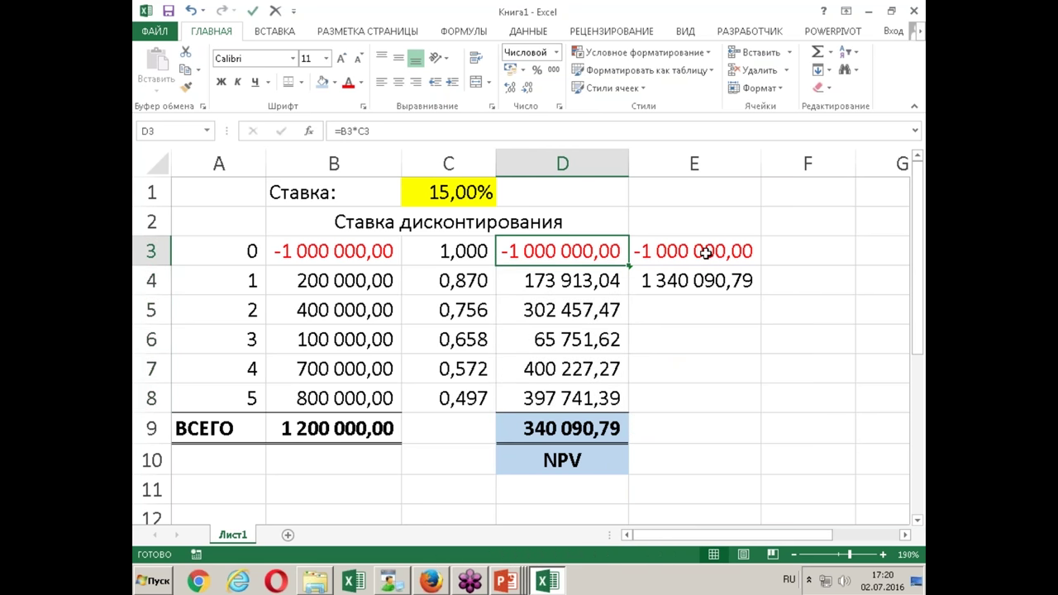
{"action": "key", "text": "Delete"}
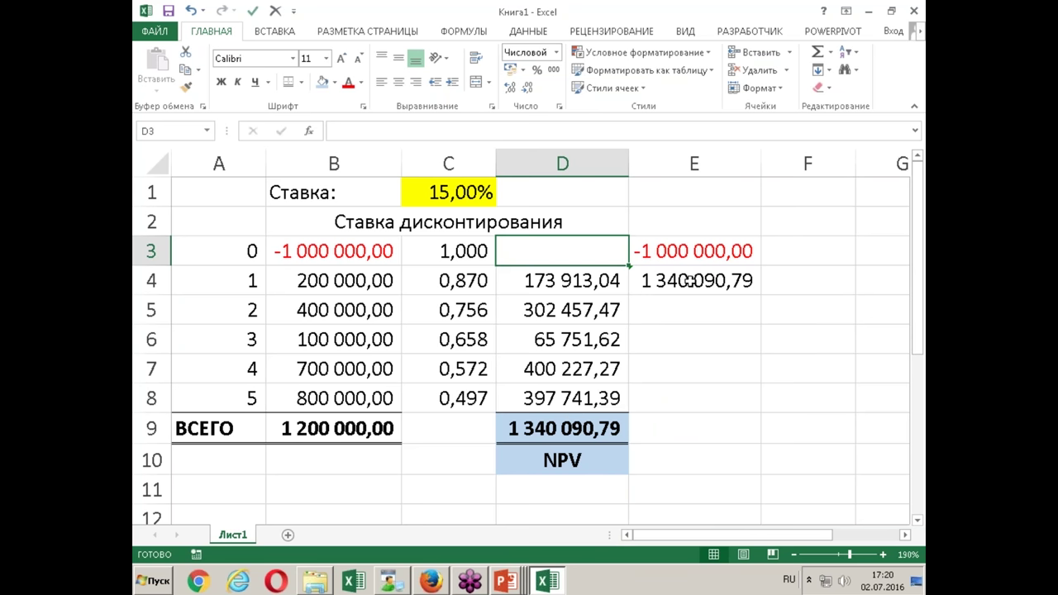
{"action": "left_click", "coordinate": [698, 254]}
{"action": "key", "text": "ctrl+c"}
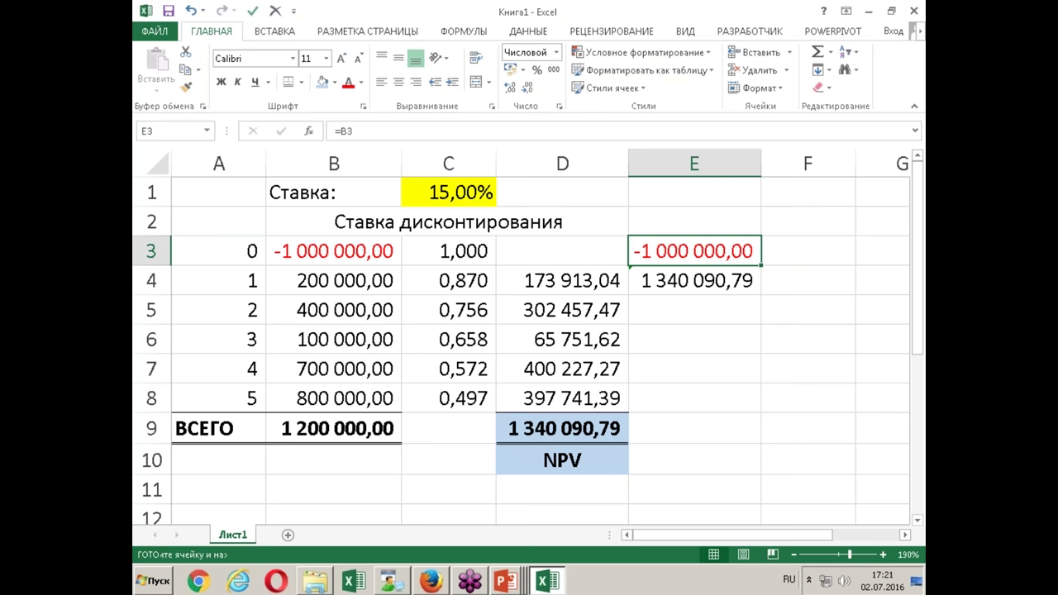
{"action": "key", "text": "Left"}
{"action": "key", "text": "ctrl+v"}
{"action": "key", "text": "Escape"}
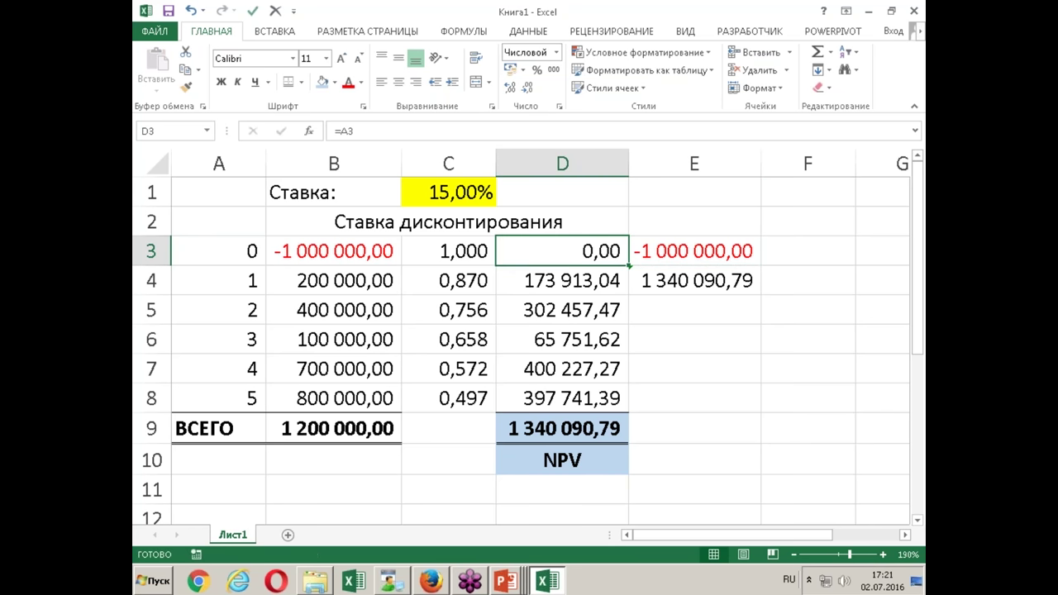
Reference the initial investment in cell D3 with the formula =B3.
{"action": "type", "text": "="}
{"action": "key", "text": "Left"}
{"action": "key", "text": "Left"}
{"action": "key", "text": "Return"}
Copy the NPV total and its label from D9:D10 to E9:E10.
{"action": "key", "text": "Return"}
{"action": "key", "text": "Down"}
{"action": "key", "text": "Down"}
{"action": "key", "text": "Down"}
{"action": "key", "text": "Down"}
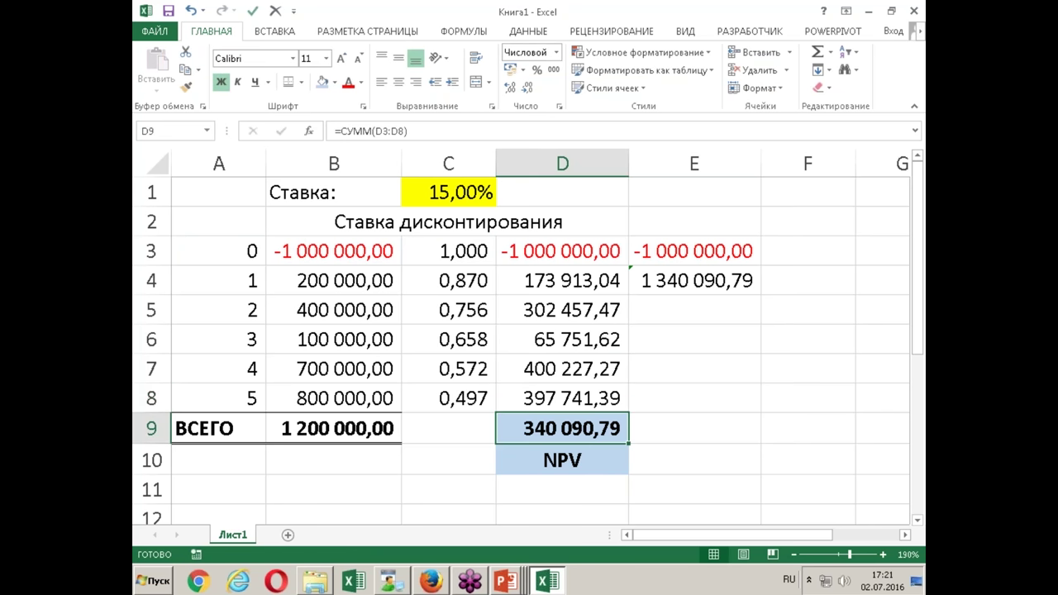
{"action": "key", "text": "shift+Down"}
{"action": "key", "text": "ctrl+c"}
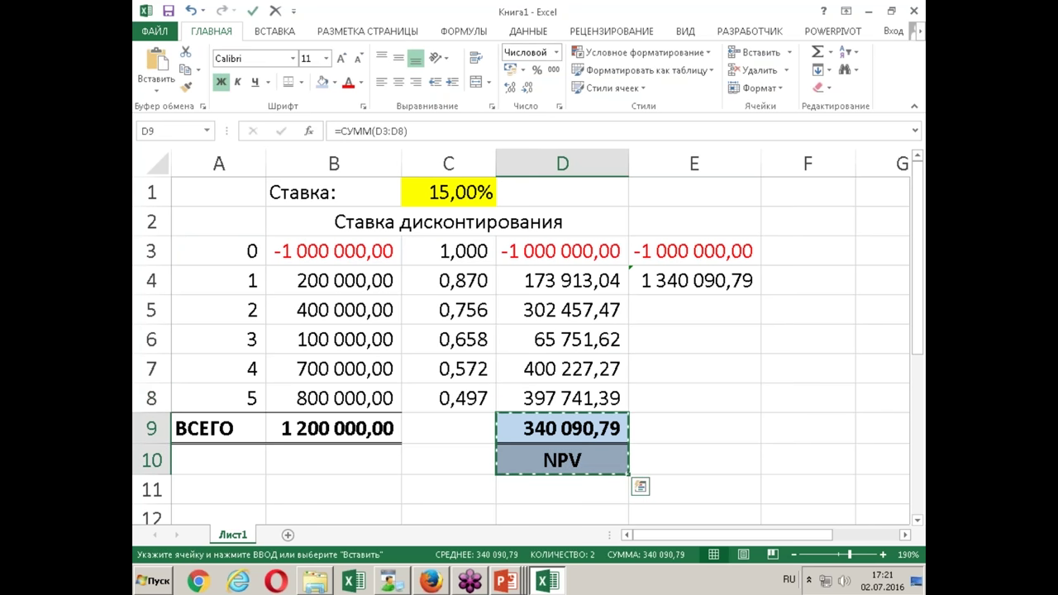
{"action": "key", "text": "Right"}
{"action": "key", "text": "ctrl+v"}
{"action": "key", "text": "Down"}
{"action": "key", "text": "Escape"}
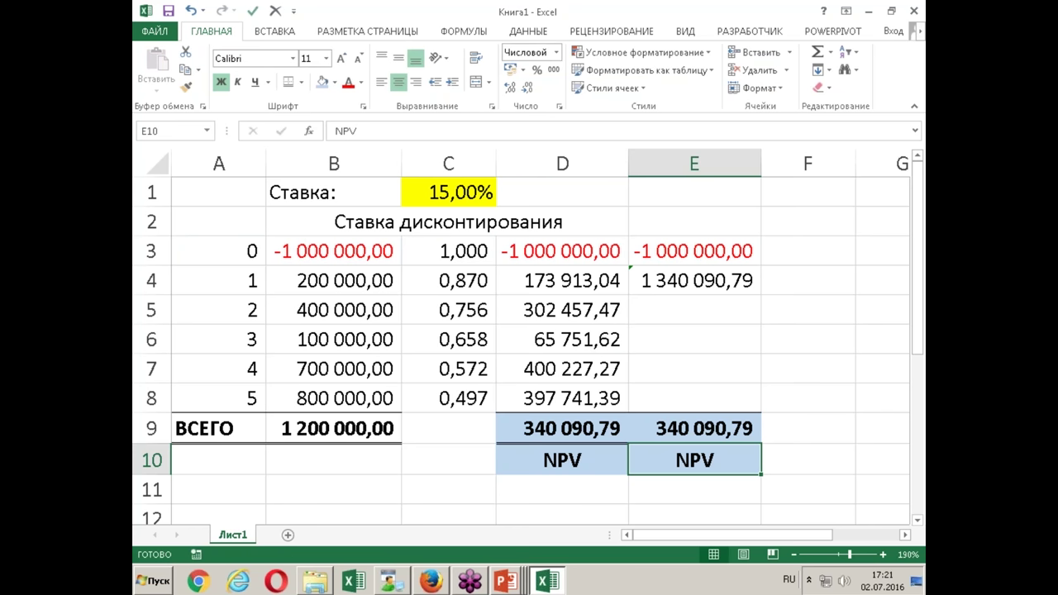
Review the discount factors in C4:C8, and set the rate in C1 to 25% to compare both NPV totals.
{"action": "left_click_drag", "start_coordinate": [462, 276], "coordinate": [454, 414]}
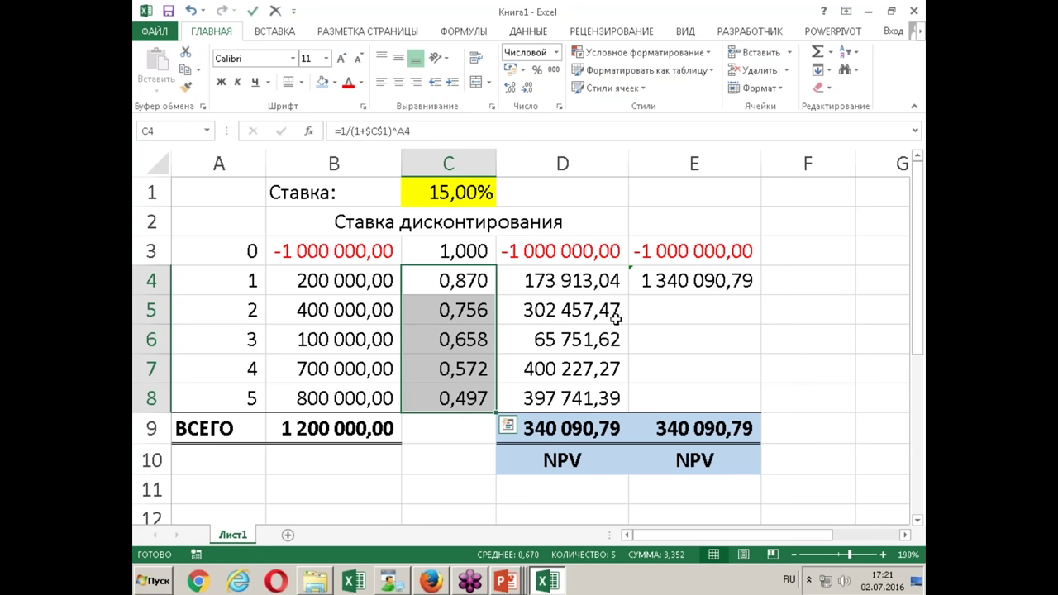
{"action": "left_click", "coordinate": [443, 202]}
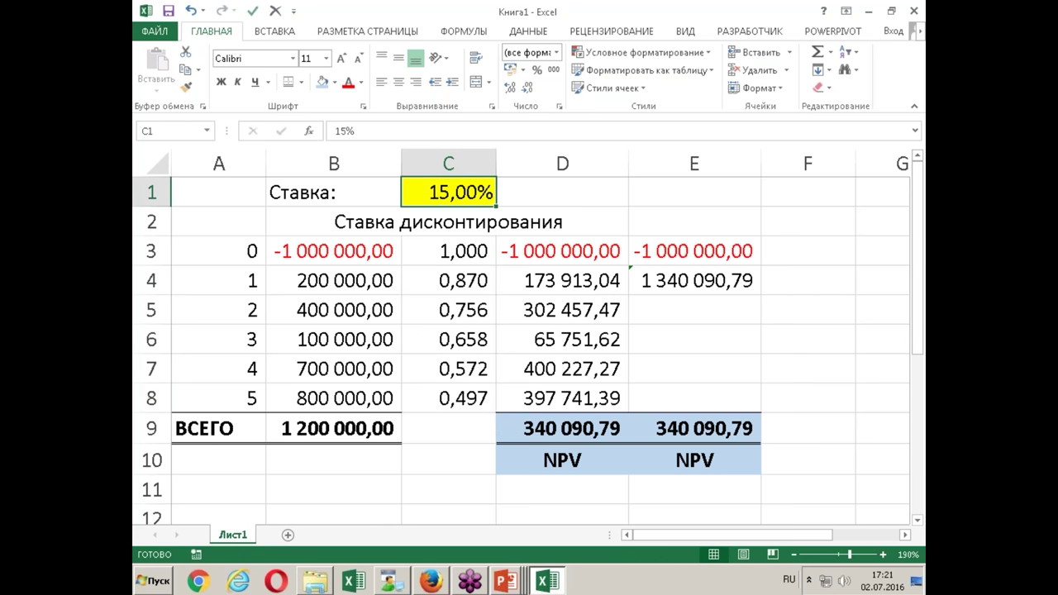
{"action": "type", "text": "25"}
{"action": "key", "text": "Return"}
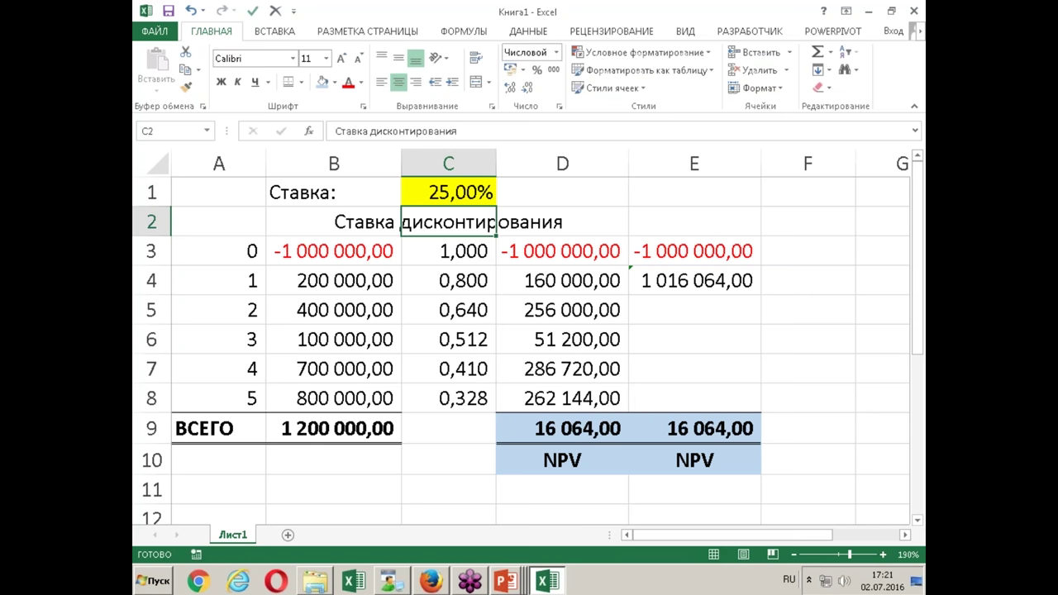
Set the discount rate in C1 to 70% and compare the NPV totals in D9 and E9.
{"action": "key", "text": "Up"}
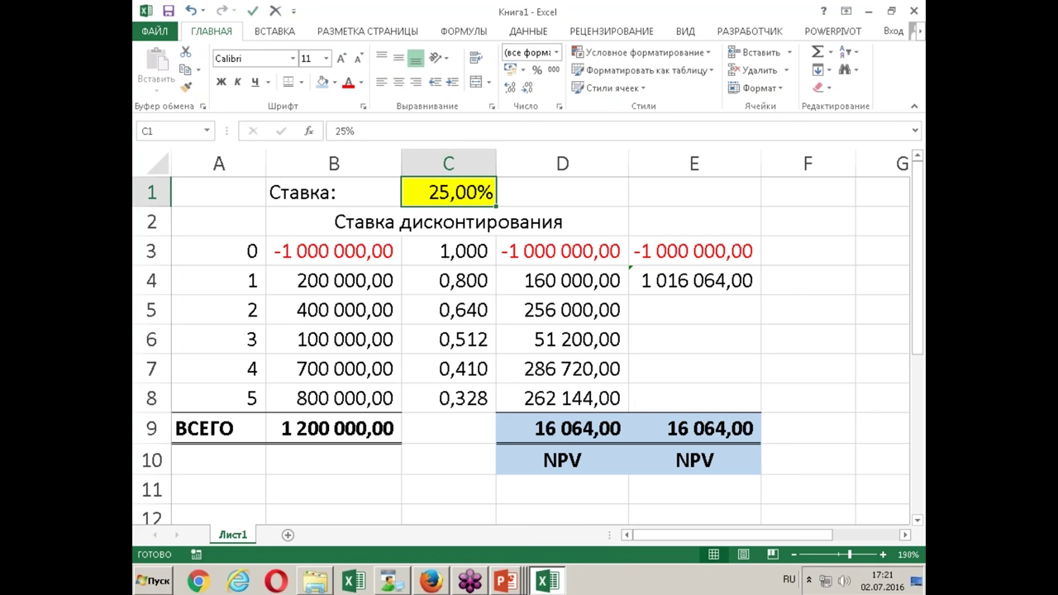
{"action": "type", "text": "70"}
{"action": "key", "text": "Return"}
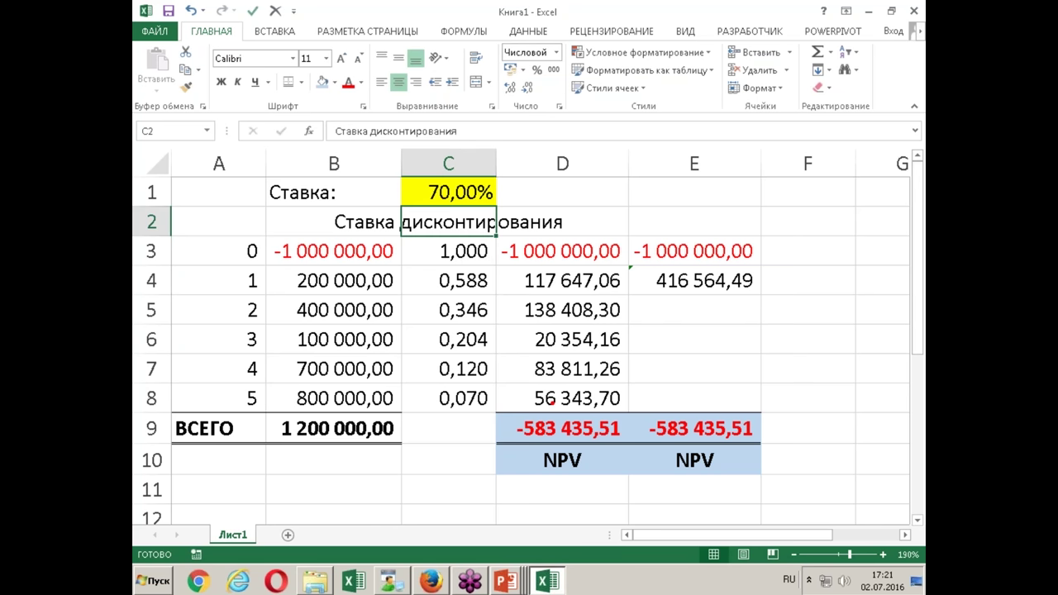
{"action": "mouse_move", "coordinate": [539, 379]}
{"action": "left_mouse_down"}
{"action": "mouse_move", "coordinate": [560, 413]}
{"action": "mouse_move", "coordinate": [604, 377]}
{"action": "left_mouse_up"}
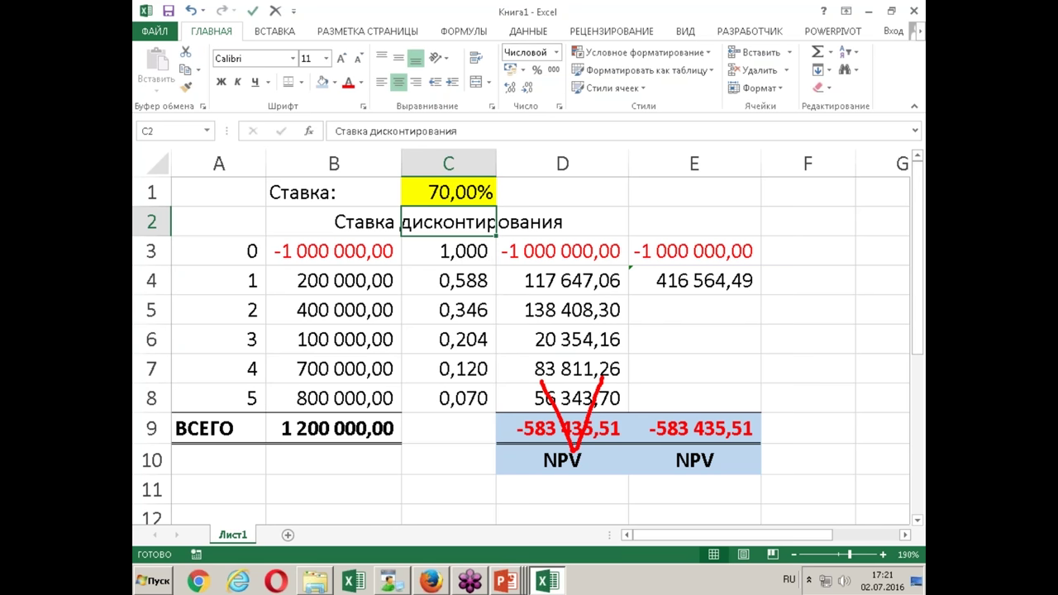
{"action": "mouse_move", "coordinate": [683, 380]}
{"action": "left_mouse_down"}
{"action": "mouse_move", "coordinate": [698, 417]}
{"action": "mouse_move", "coordinate": [740, 384]}
{"action": "left_mouse_up"}
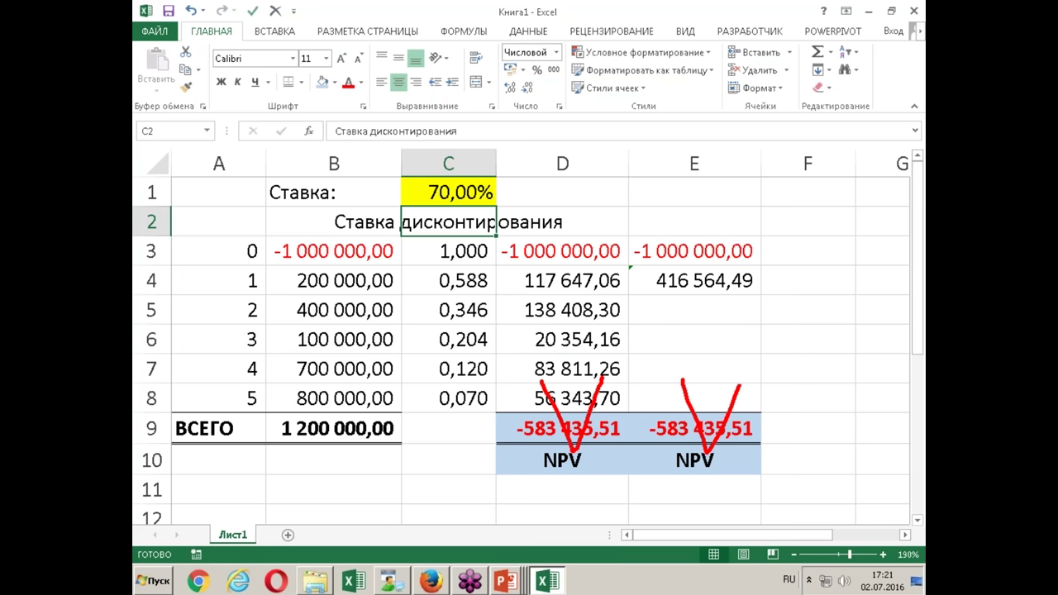
{"action": "key", "text": "Escape"}
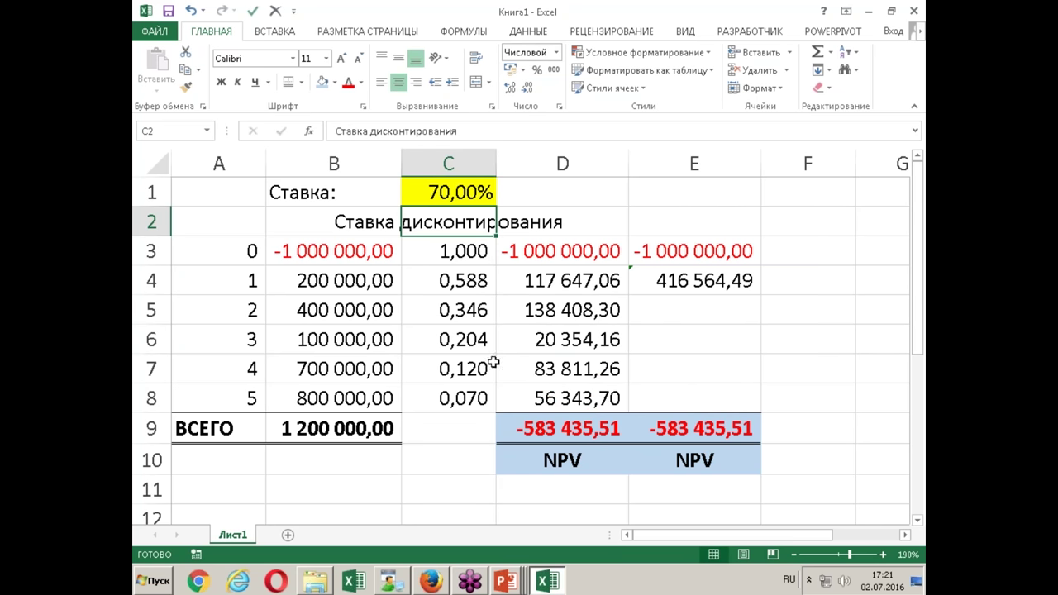
Change the year 3 cash flow in B6 to -100000.
{"action": "left_click", "coordinate": [319, 345]}
{"action": "left_click", "coordinate": [335, 130]}
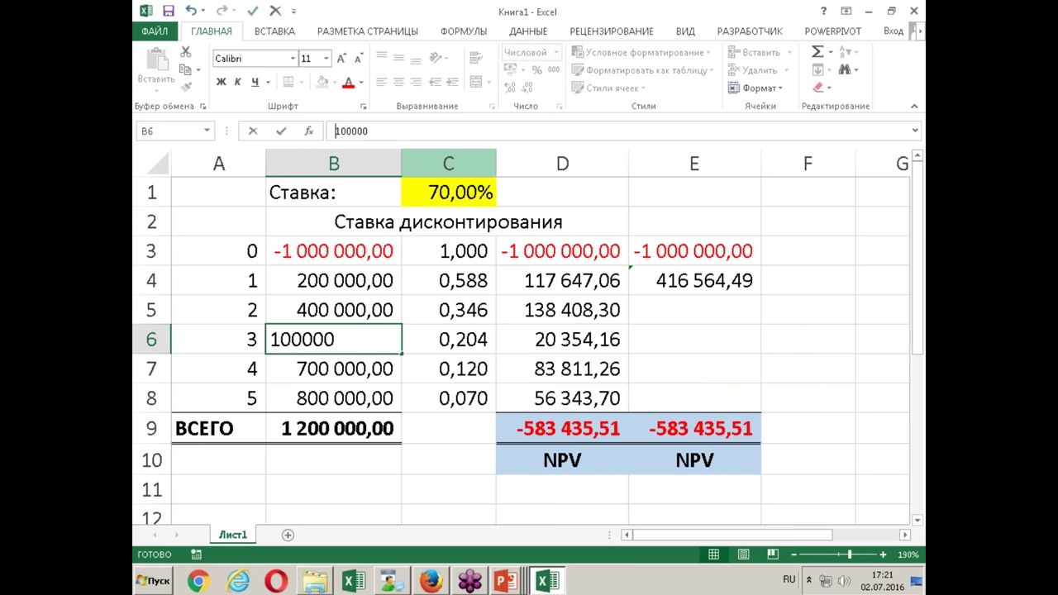
{"action": "type", "text": "-"}
{"action": "key", "text": "Return"}
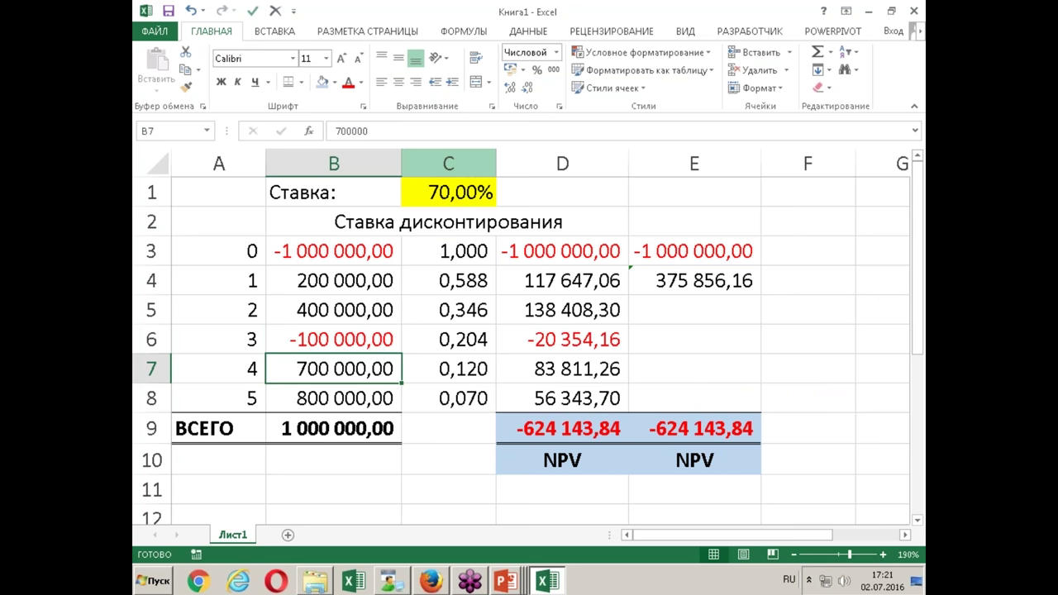
Return the discount rate in cell C1 to 15%.
{"action": "key", "text": "Up"}
{"action": "key", "text": "Up"}
{"action": "key", "text": "Up"}
{"action": "key", "text": "Down"}
{"action": "key", "text": "Up"}
{"action": "key", "text": "Up"}
{"action": "key", "text": "Up"}
{"action": "key", "text": "Up"}
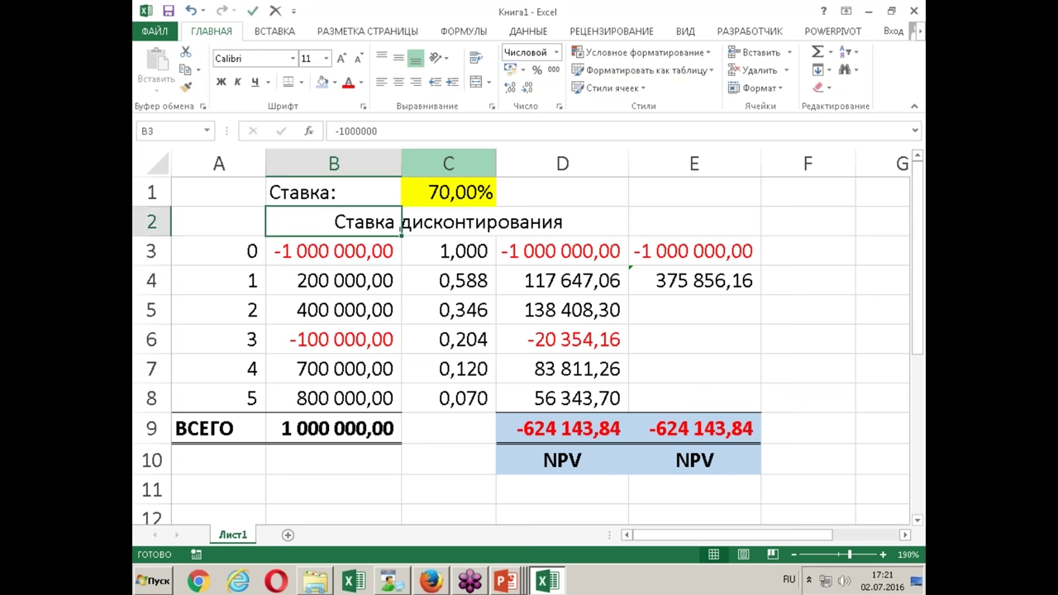
{"action": "key", "text": "Right"}
{"action": "type", "text": "15"}
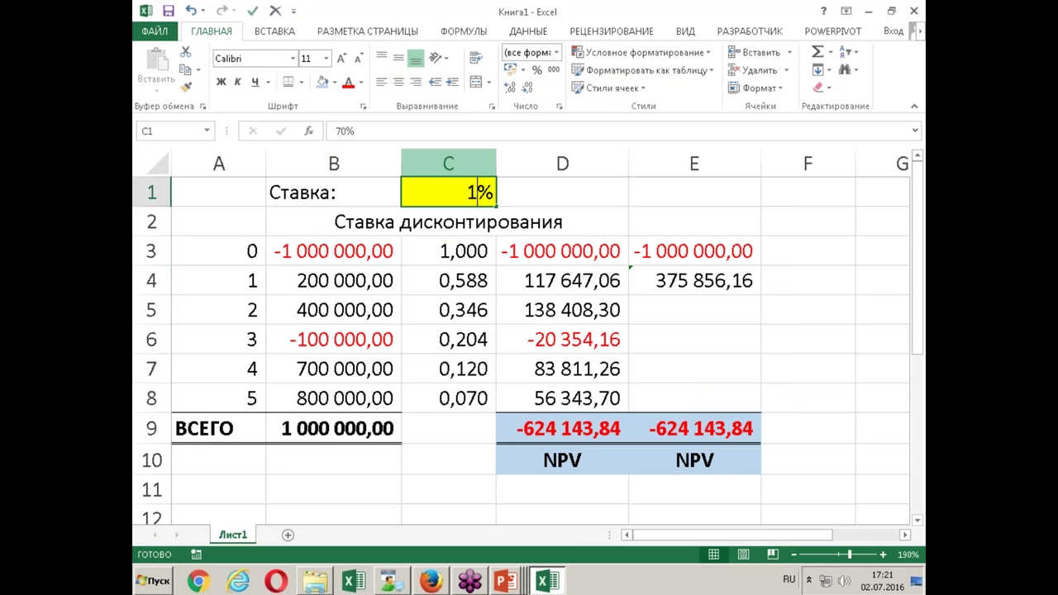
{"action": "key", "text": "Return"}
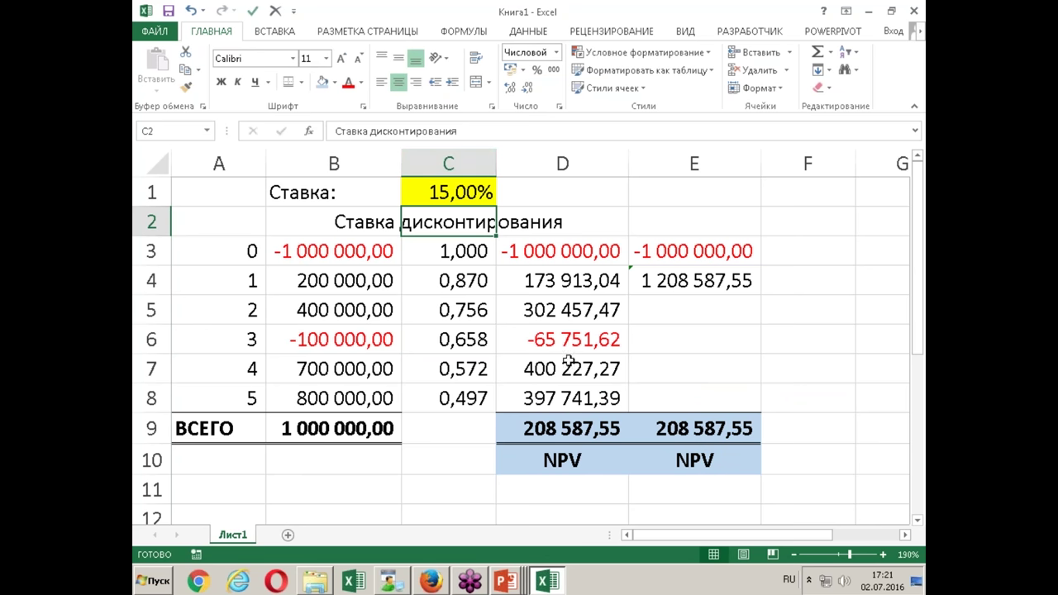
Copy the formula =ЧПС(C1;B4:B8) from E4 and enter it in E5 as plain text.
{"action": "left_click_drag", "start_coordinate": [559, 275], "coordinate": [564, 399]}
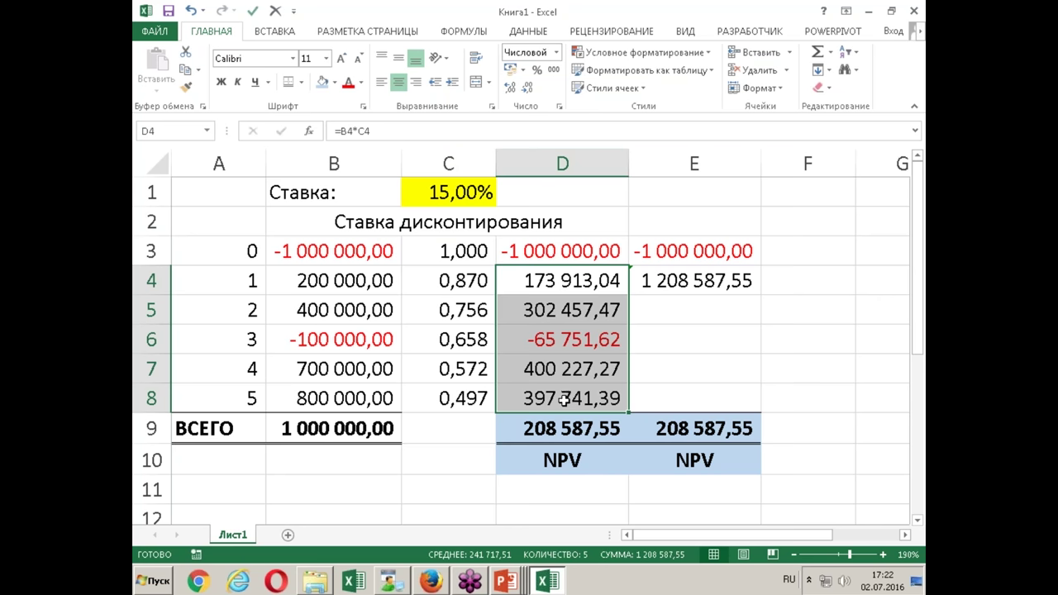
{"action": "double_click", "coordinate": [692, 283]}
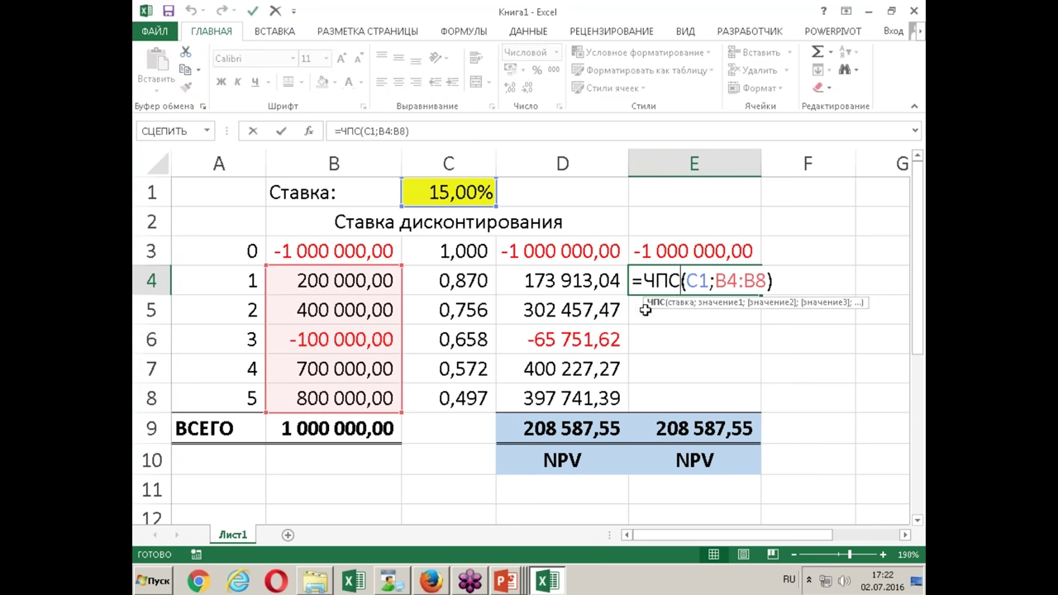
{"action": "left_click_drag", "start_coordinate": [632, 282], "coordinate": [788, 268]}
{"action": "key", "text": "ctrl+c"}
{"action": "key", "text": "Return"}
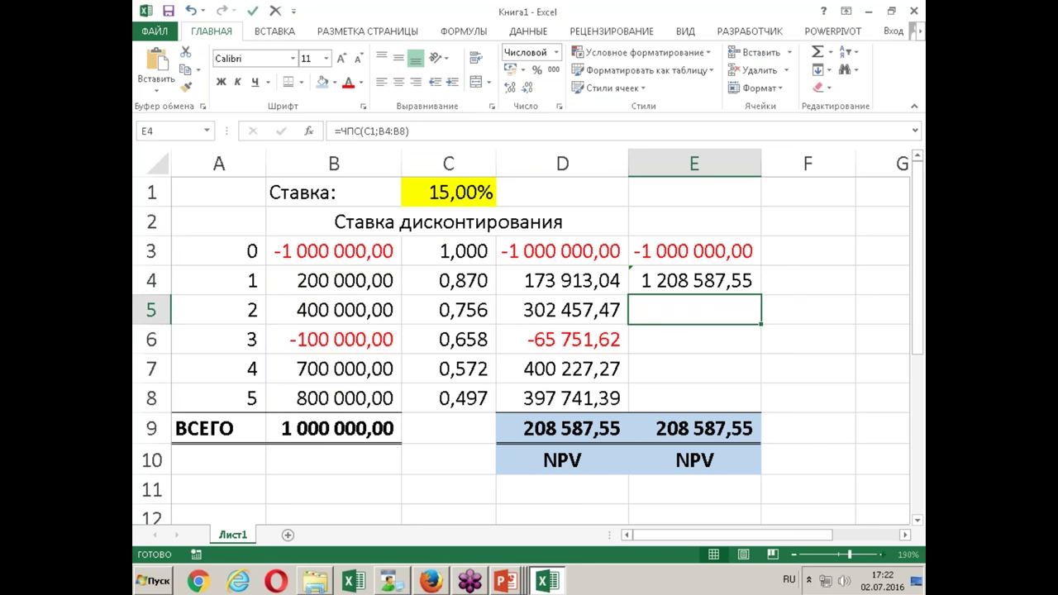
{"action": "type", "text": "ъ"}
{"action": "key", "text": "BackSpace"}
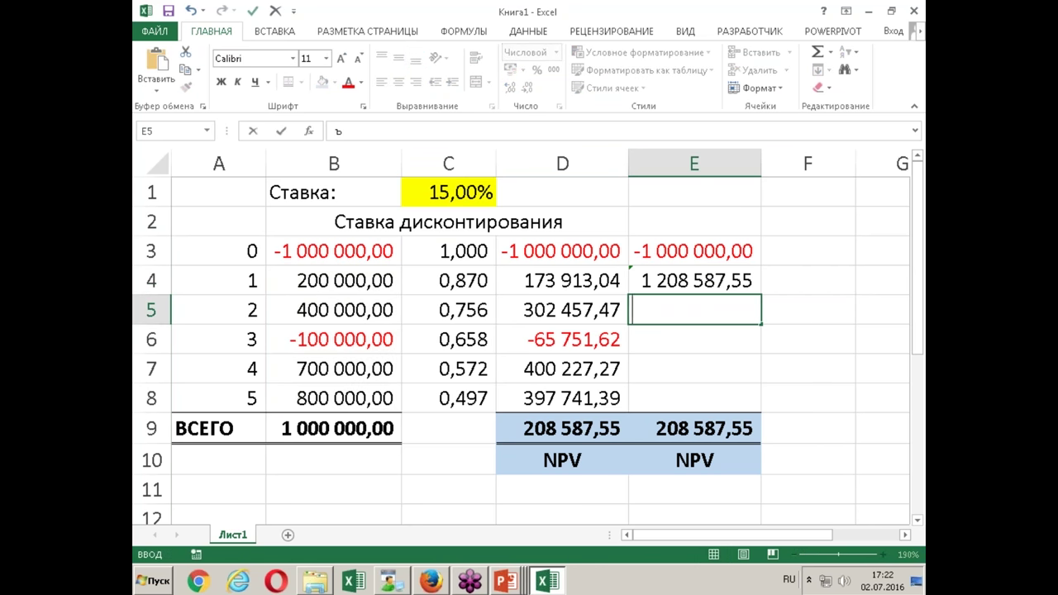
{"action": "key", "text": "alt+shift"}
{"action": "type", "text": "'"}
{"action": "key", "text": "ctrl+v"}
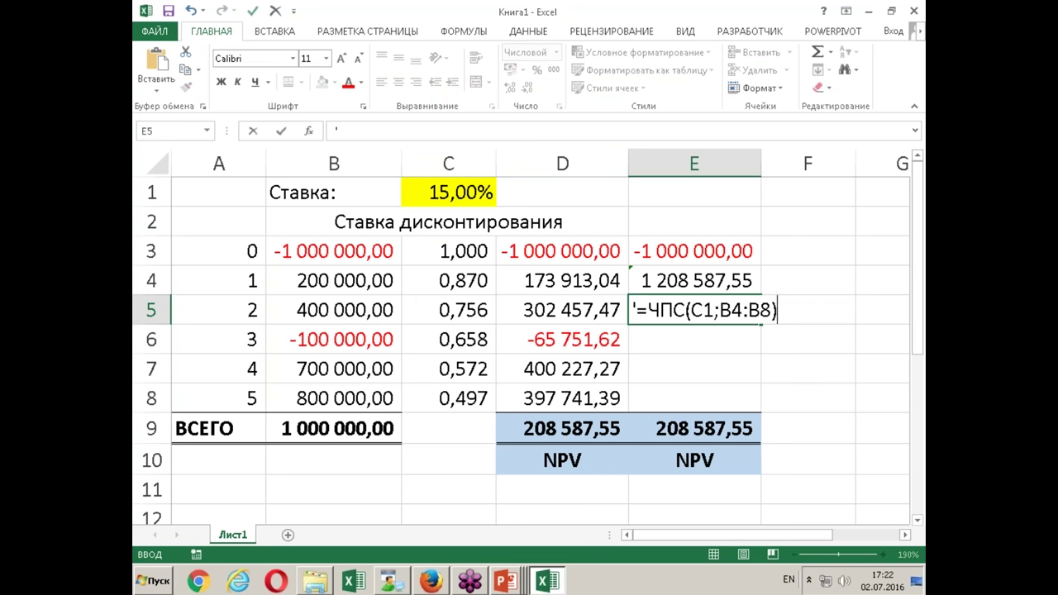
{"action": "key", "text": "Return"}
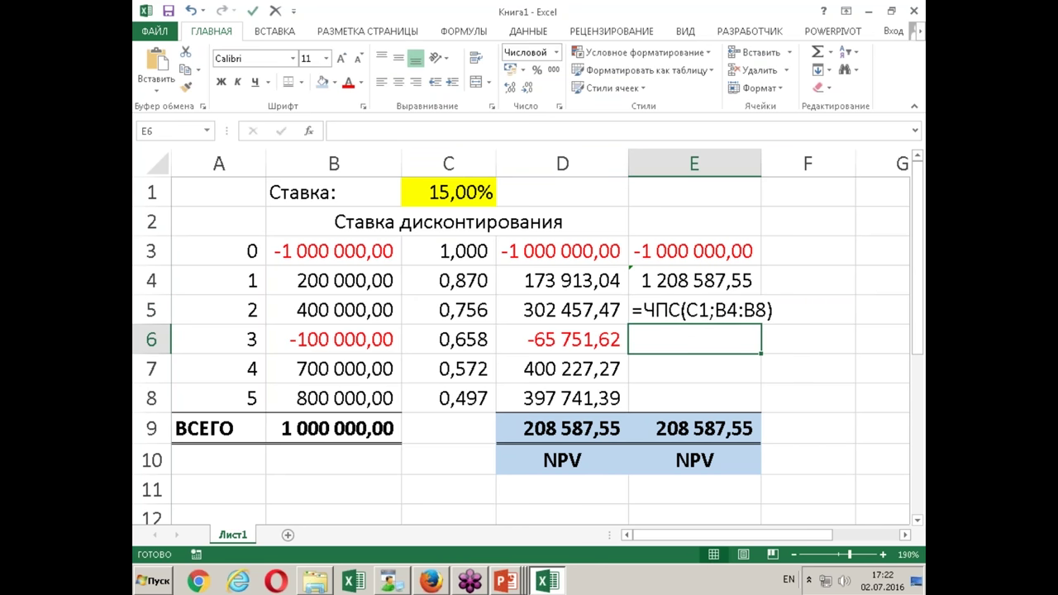
Format the formula text in E5 as bold and purple.
{"action": "left_click", "coordinate": [695, 311]}
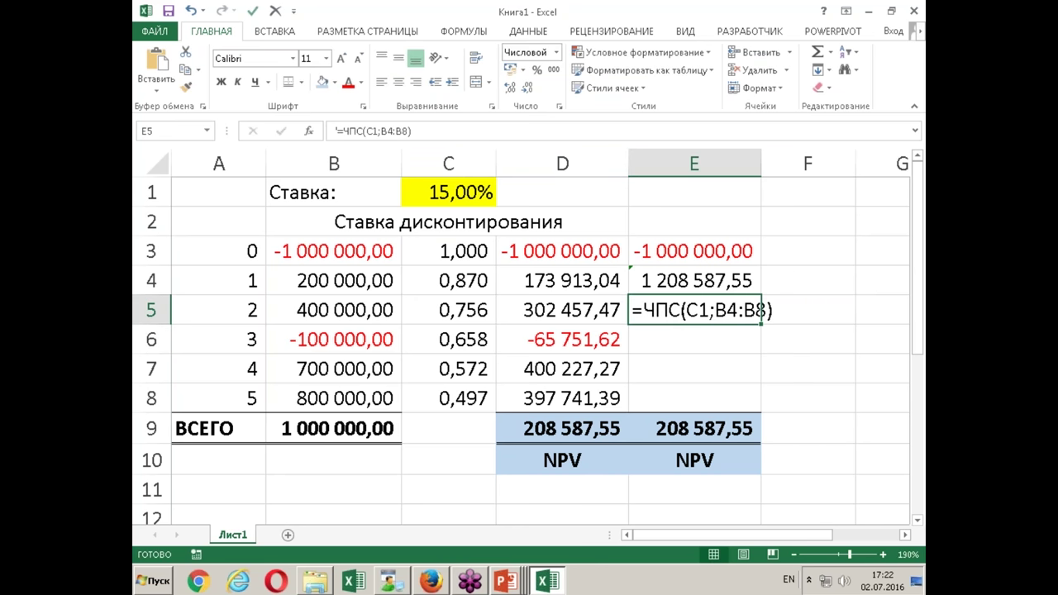
{"action": "left_click", "coordinate": [362, 81]}
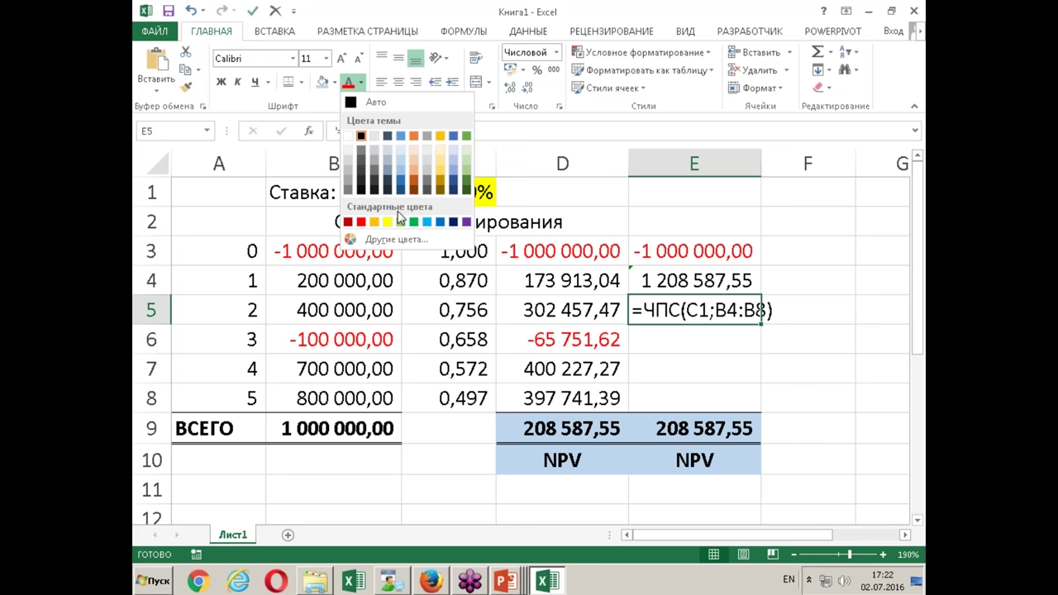
{"action": "left_click", "coordinate": [468, 222]}
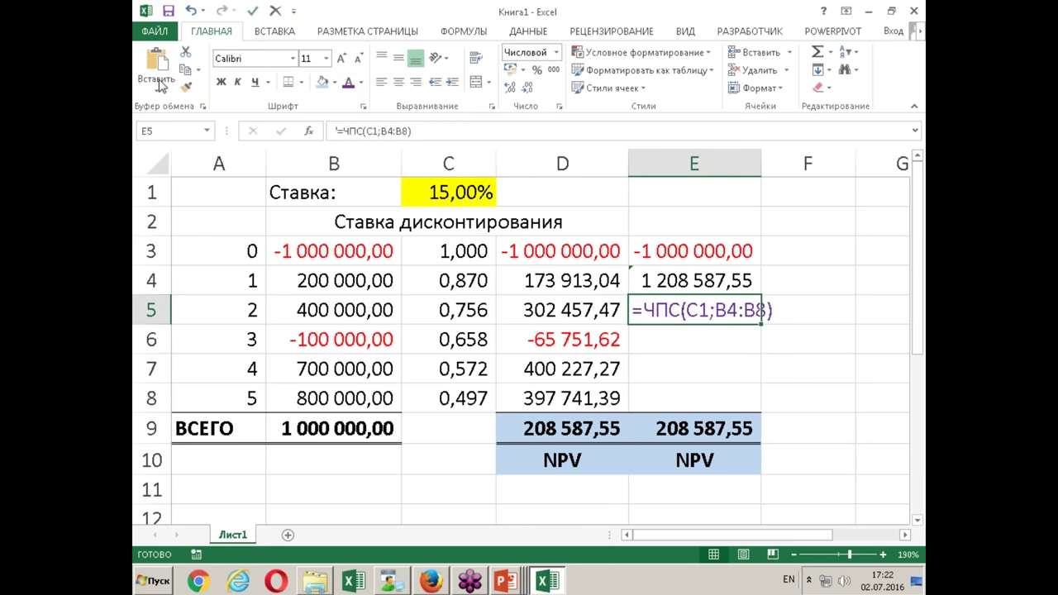
{"action": "left_click", "coordinate": [221, 82]}
{"action": "left_click", "coordinate": [451, 281]}
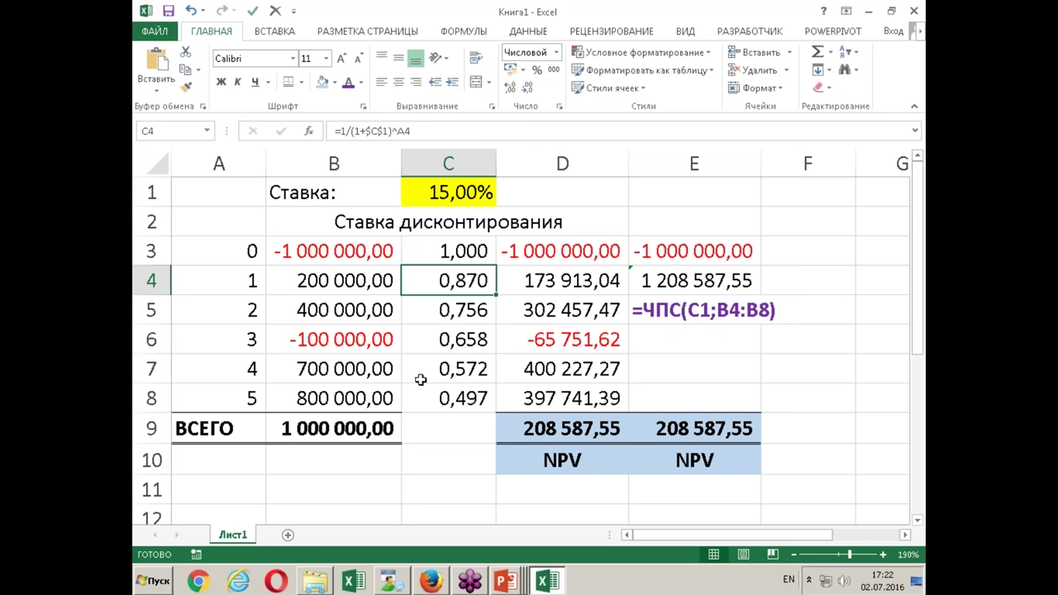
{"action": "left_click", "coordinate": [390, 472]}
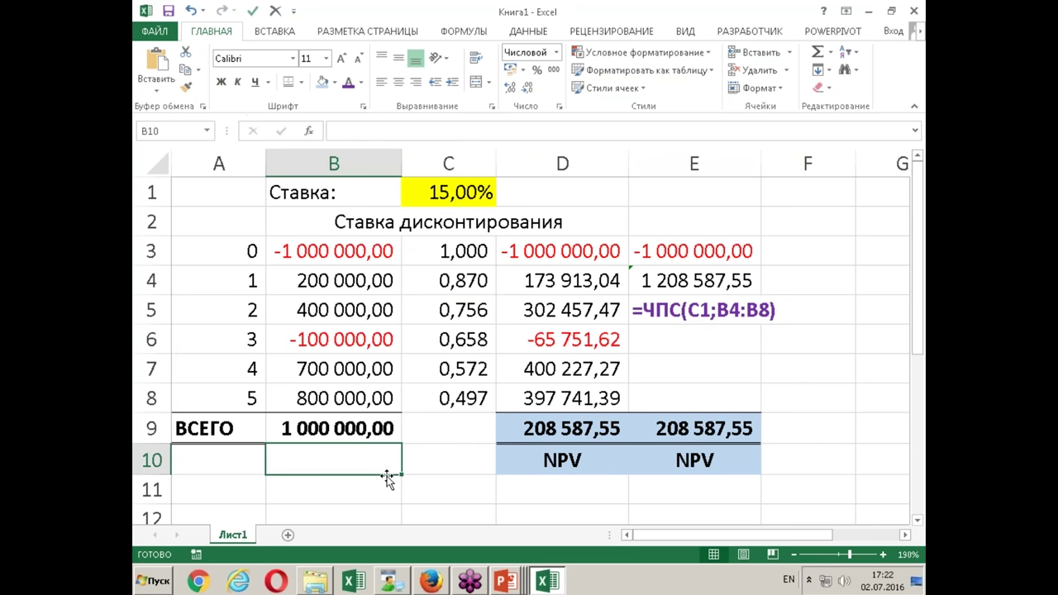
Switch to the PowerPoint slideshow and advance to the slide on NPV of a bank deposit with interest payments.
{"action": "key", "text": "alt+Tab"}
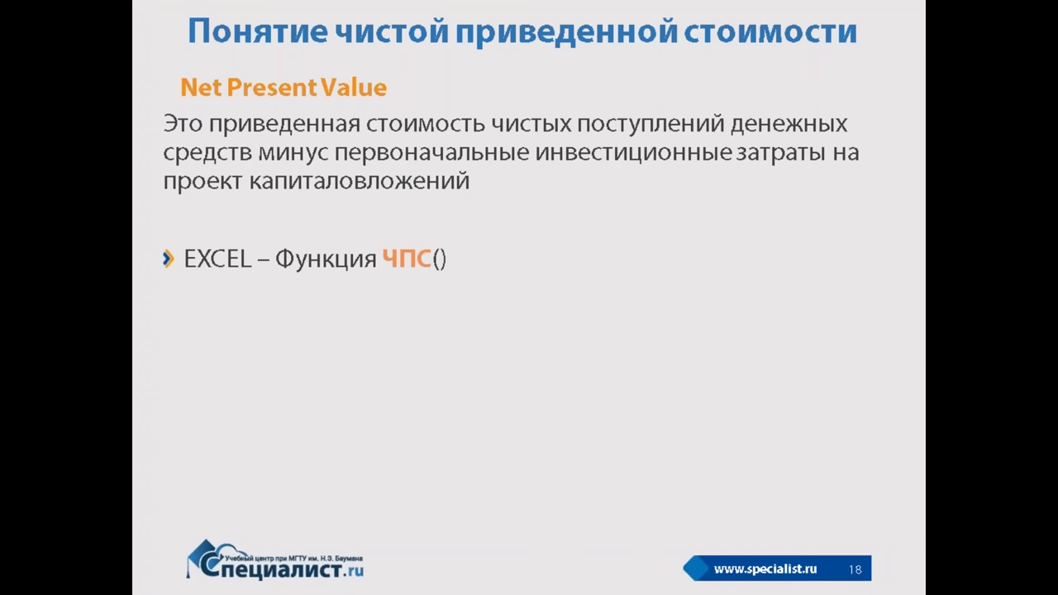
{"action": "left_click", "coordinate": [281, 258]}
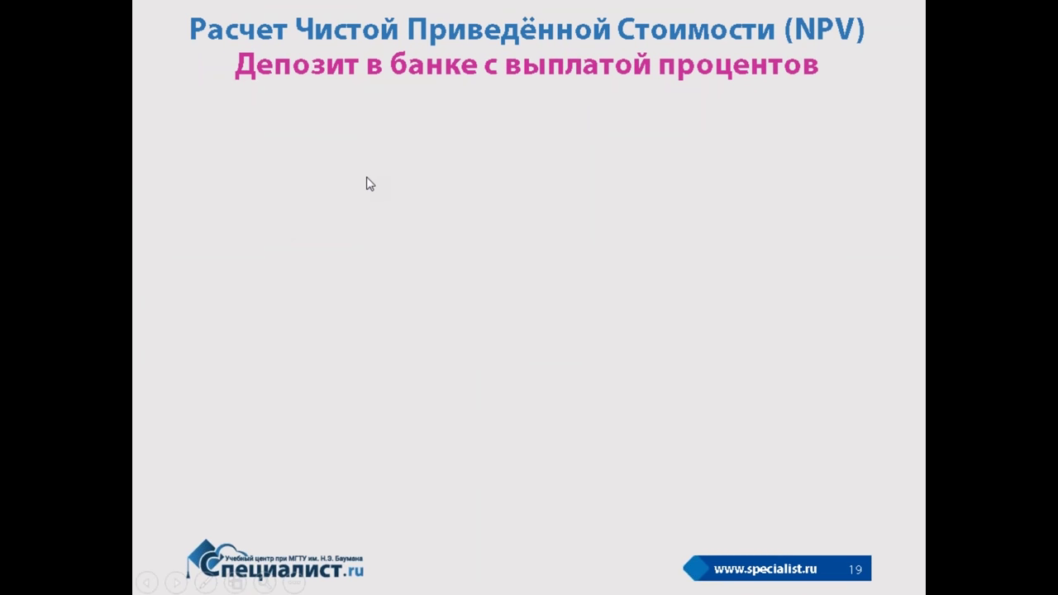
{"action": "key", "text": "alt+Tab"}
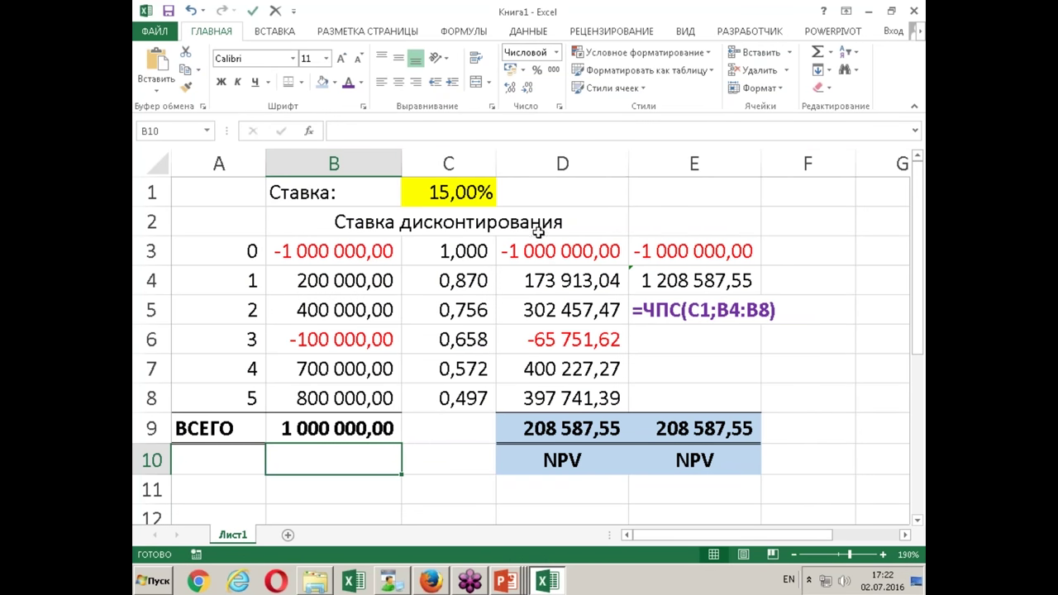
{"action": "key", "text": "alt+Tab"}
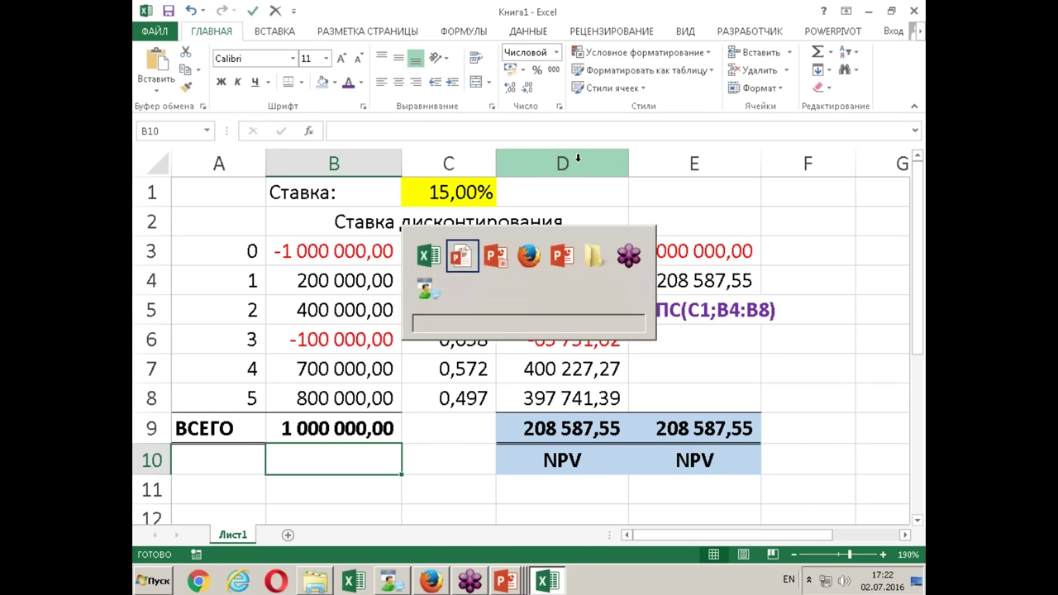
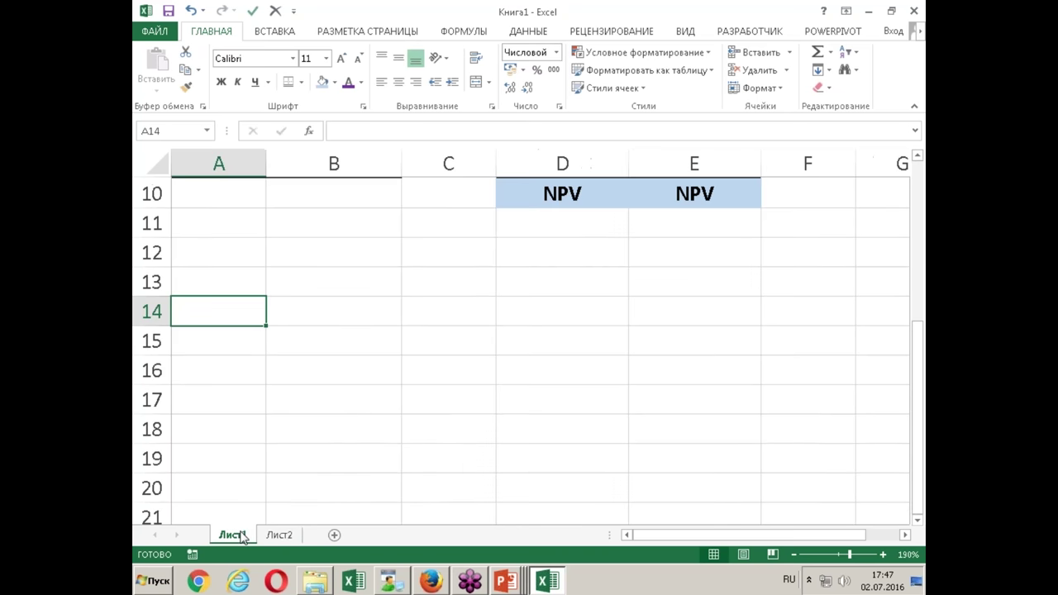
Copy the number format of a cash flow cell in column B of Лист1 to all cells of Лист2.
{"action": "left_click", "coordinate": [295, 286]}
{"action": "scroll", "coordinate": [334, 281], "scroll_direction": "up", "scroll_amount": 3}
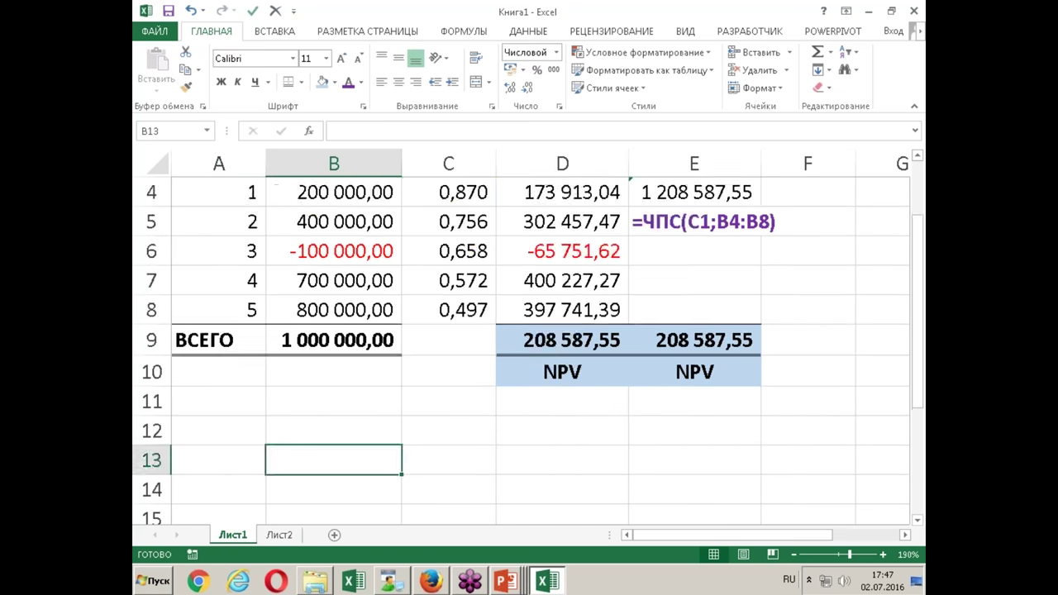
{"action": "left_click", "coordinate": [334, 281]}
{"action": "left_click", "coordinate": [186, 86]}
{"action": "left_click", "coordinate": [279, 535]}
{"action": "left_click", "coordinate": [163, 164]}
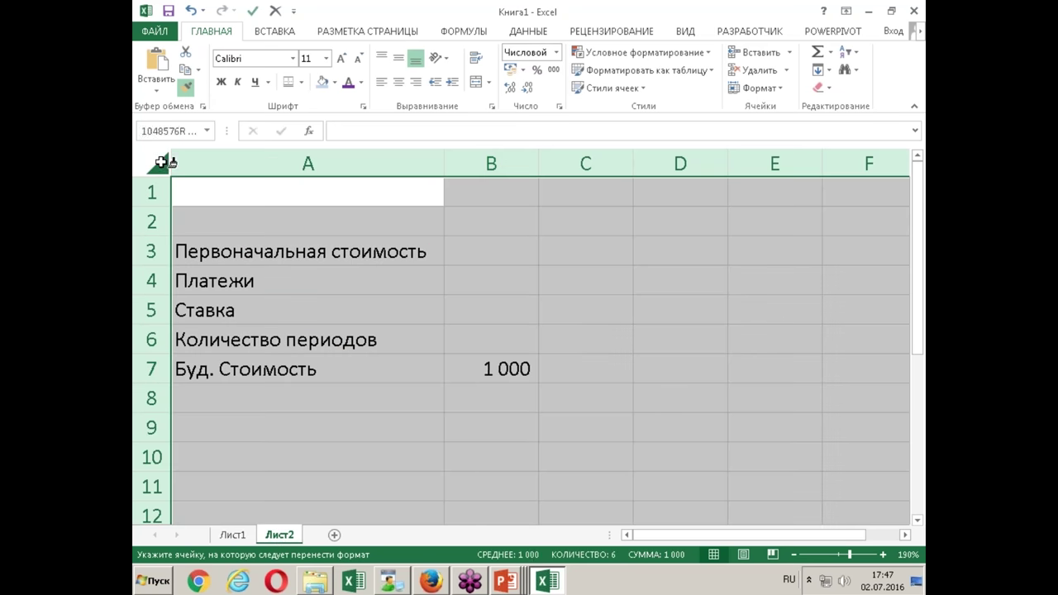
{"action": "left_click", "coordinate": [499, 339]}
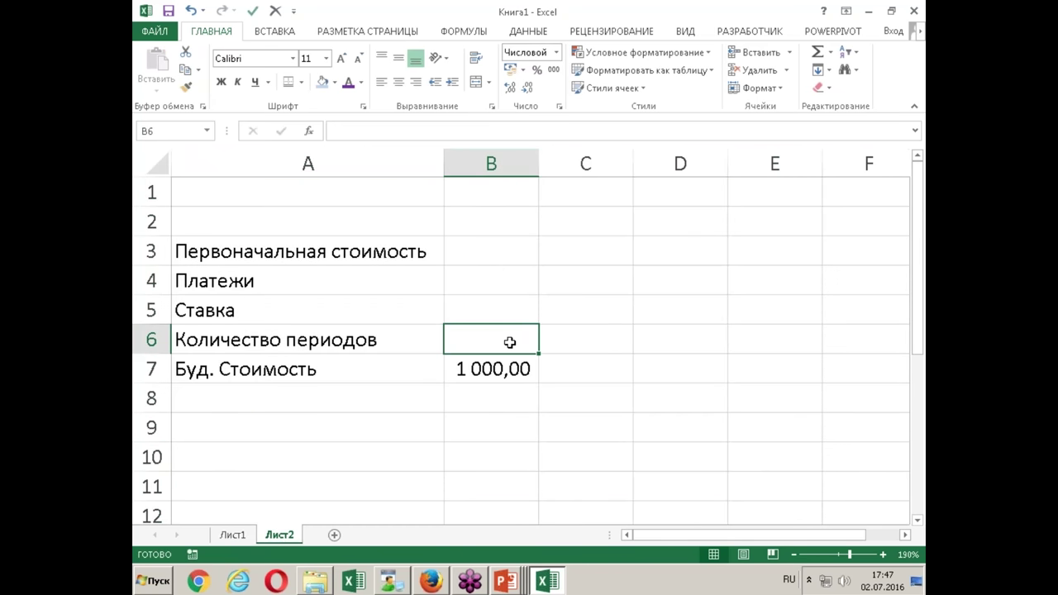
Consult the bond valuation slide in PowerPoint and set Количество периодов in B6 of the Excel sheet to 16.
{"action": "key", "text": "alt+Tab"}
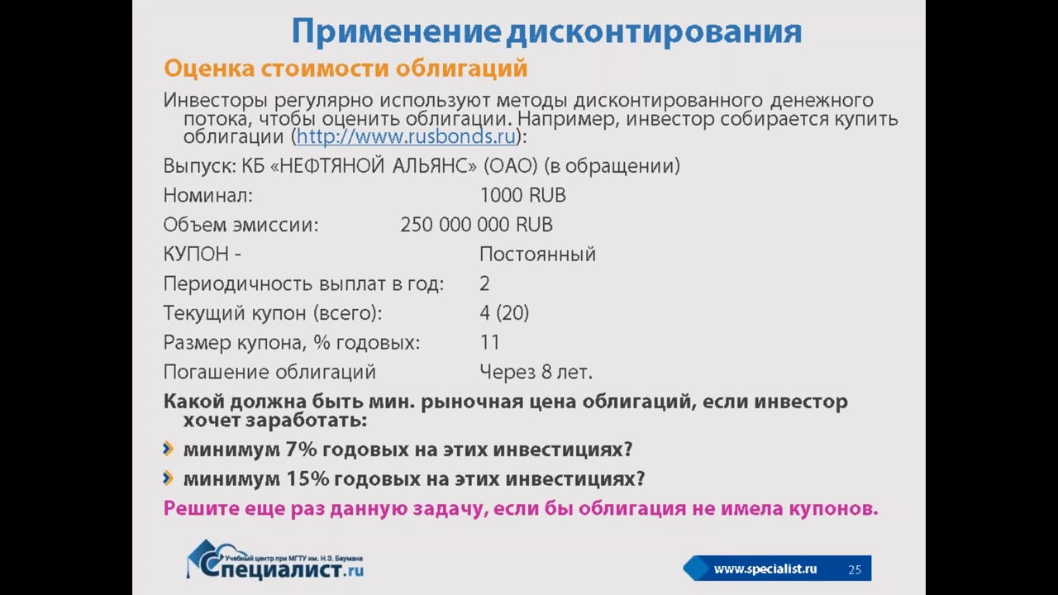
{"action": "key", "text": "alt+Tab"}
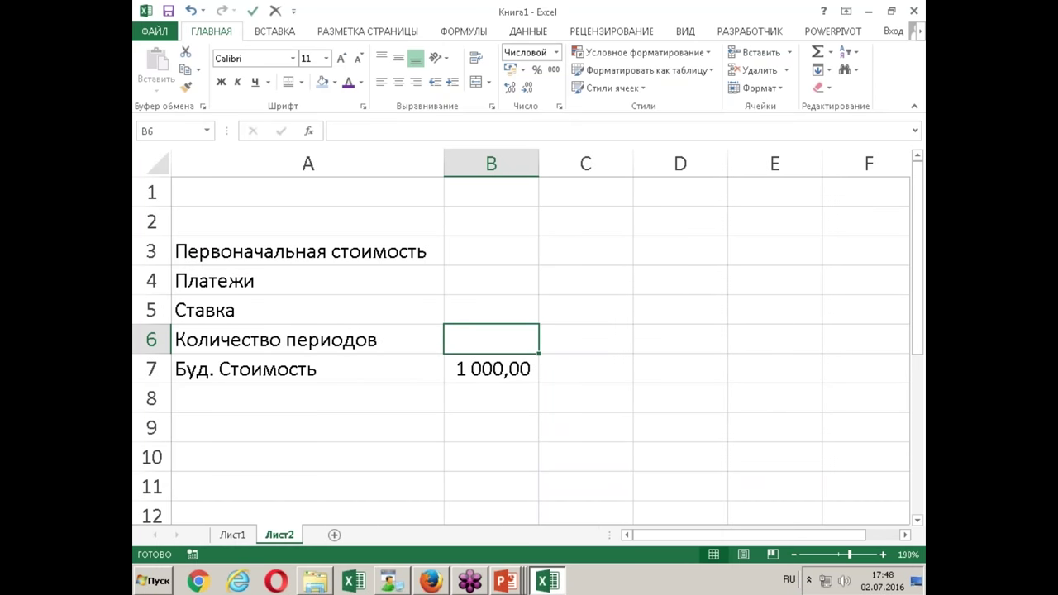
{"action": "type", "text": "16"}
{"action": "key", "text": "Return"}
{"action": "left_click", "coordinate": [491, 339]}
{"action": "left_click", "coordinate": [491, 309]}
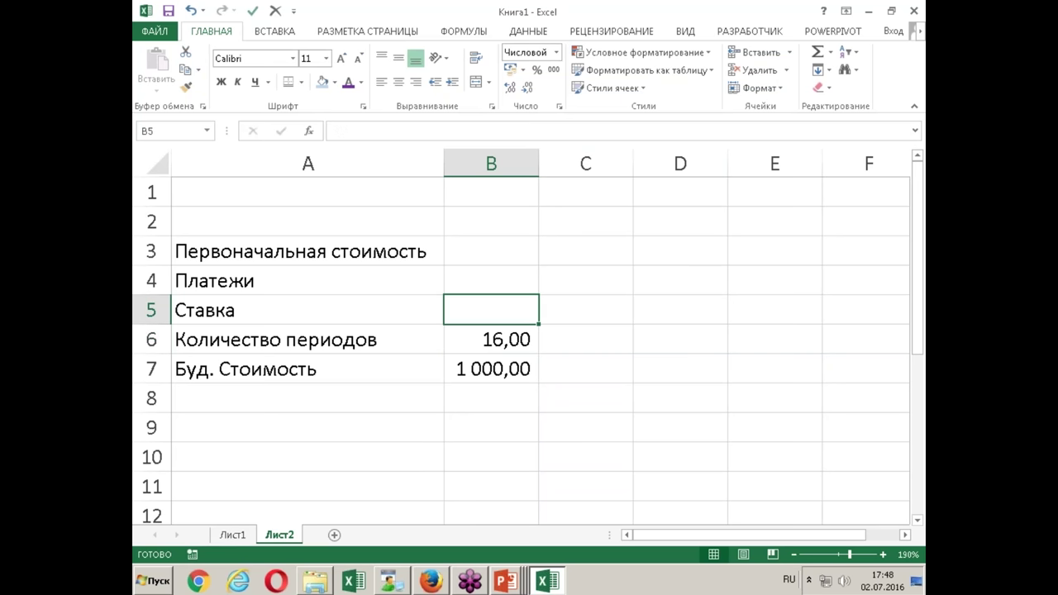
On the PowerPoint bond slide, cross out the coupon figures and box the 7% target yield, then erase the marks and return to Excel.
{"action": "key", "text": "alt+Tab"}
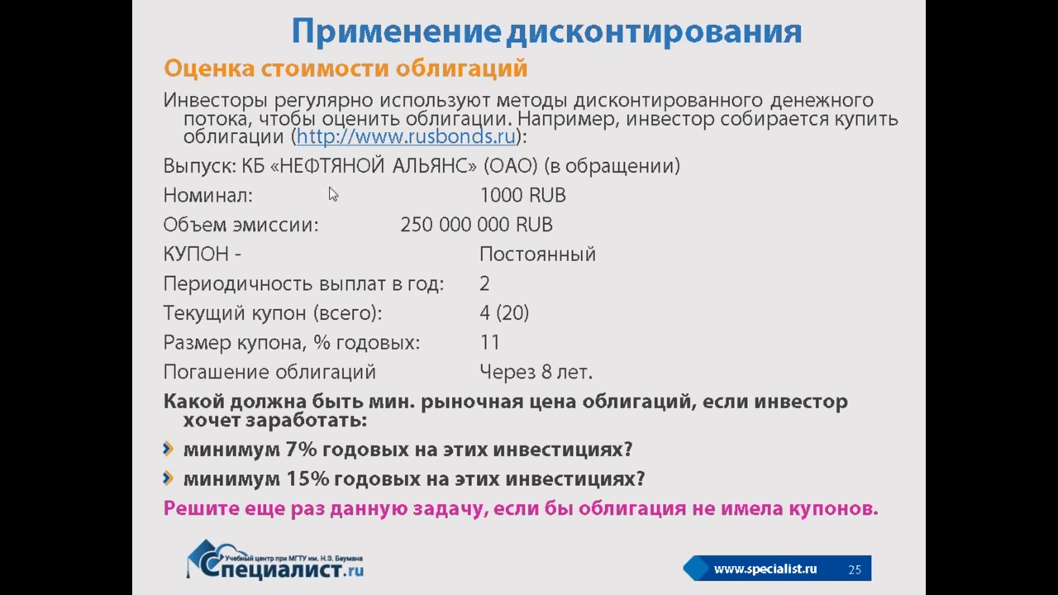
{"action": "mouse_move", "coordinate": [464, 313]}
{"action": "left_mouse_down"}
{"action": "mouse_move", "coordinate": [516, 367]}
{"action": "mouse_move", "coordinate": [473, 348]}
{"action": "mouse_move", "coordinate": [527, 315]}
{"action": "left_mouse_up"}
{"action": "mouse_move", "coordinate": [268, 429]}
{"action": "left_mouse_down"}
{"action": "mouse_move", "coordinate": [291, 465]}
{"action": "mouse_move", "coordinate": [334, 430]}
{"action": "mouse_move", "coordinate": [269, 429]}
{"action": "left_mouse_up"}
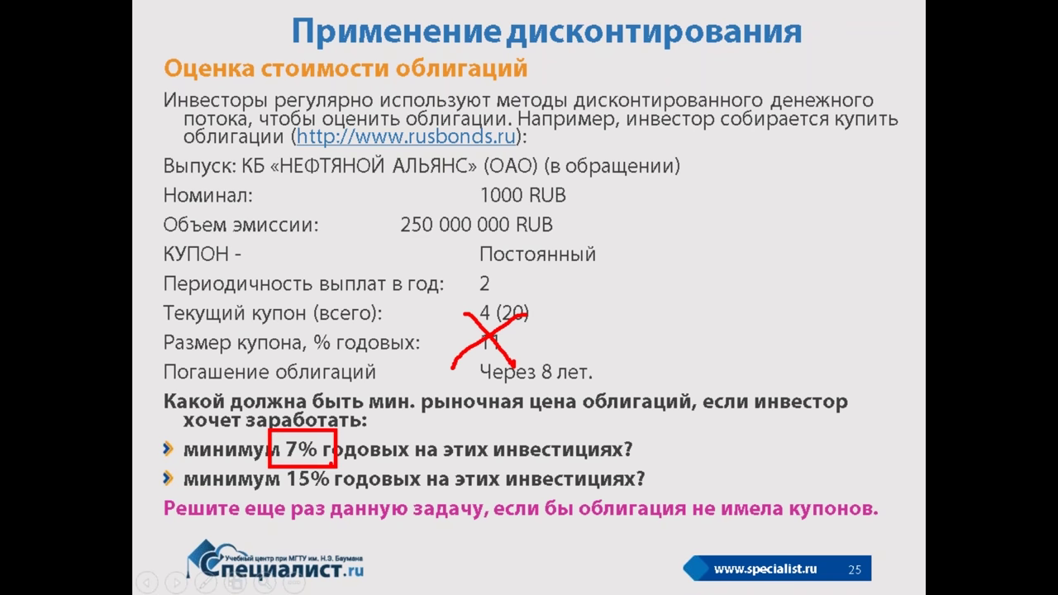
{"action": "key", "text": "e"}
{"action": "key", "text": "alt+Tab"}
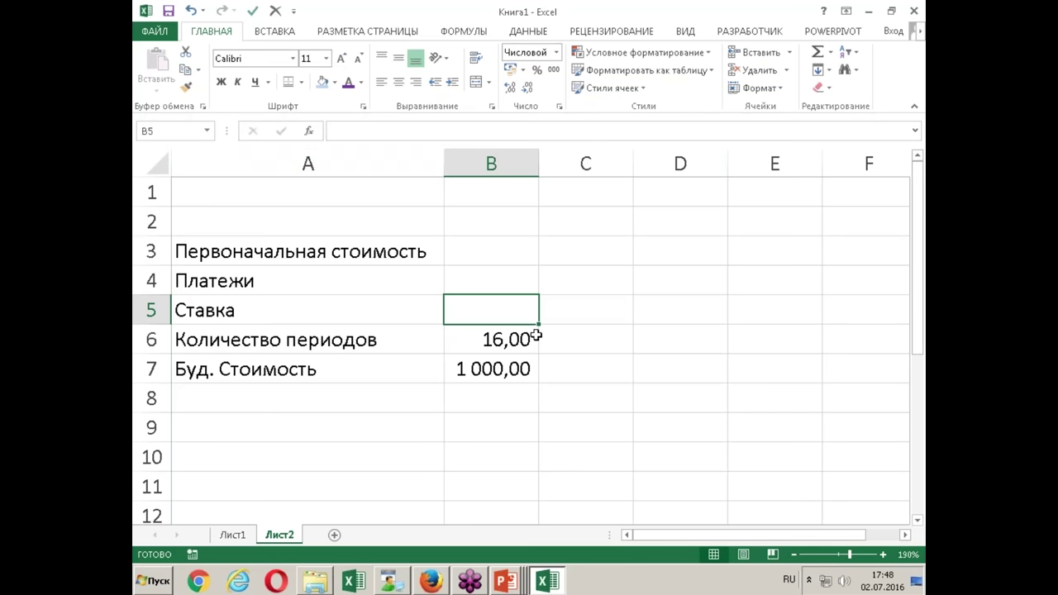
Set Ставка in B5 to 7% using the custom number format # ##0,00%;[Красный]-# ##0,00%.
{"action": "type", "text": "7"}
{"action": "key", "text": "Return"}
{"action": "key", "text": "Up"}
{"action": "right_click", "coordinate": [498, 311]}
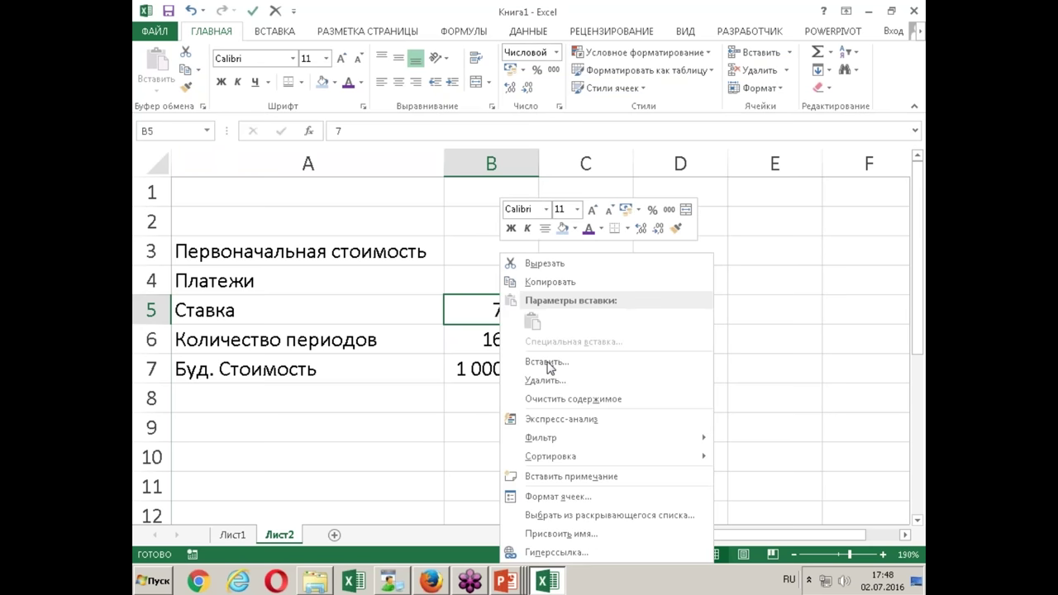
{"action": "left_click", "coordinate": [558, 496]}
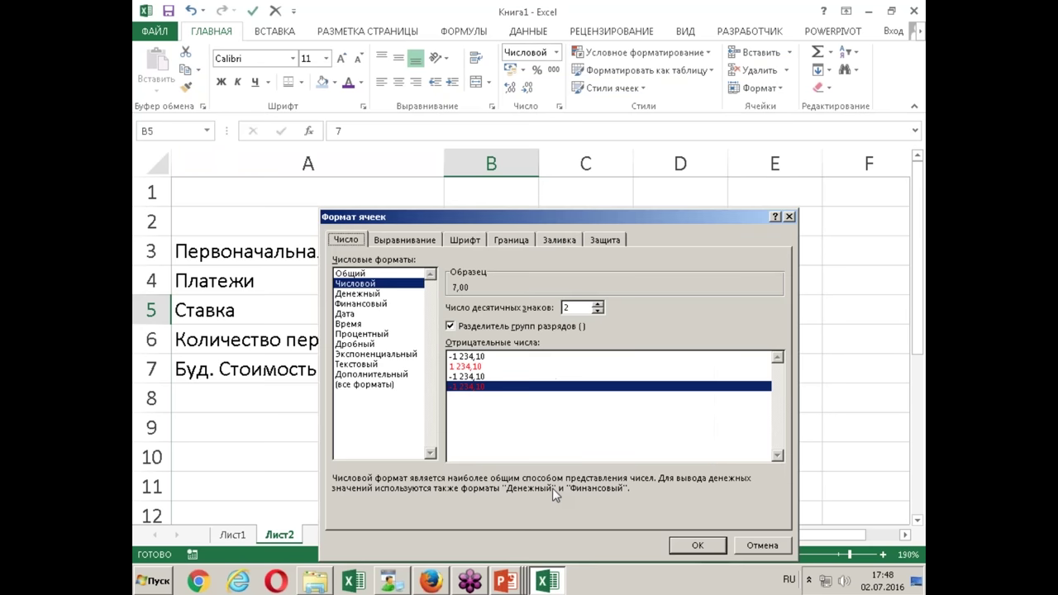
{"action": "left_click", "coordinate": [361, 385]}
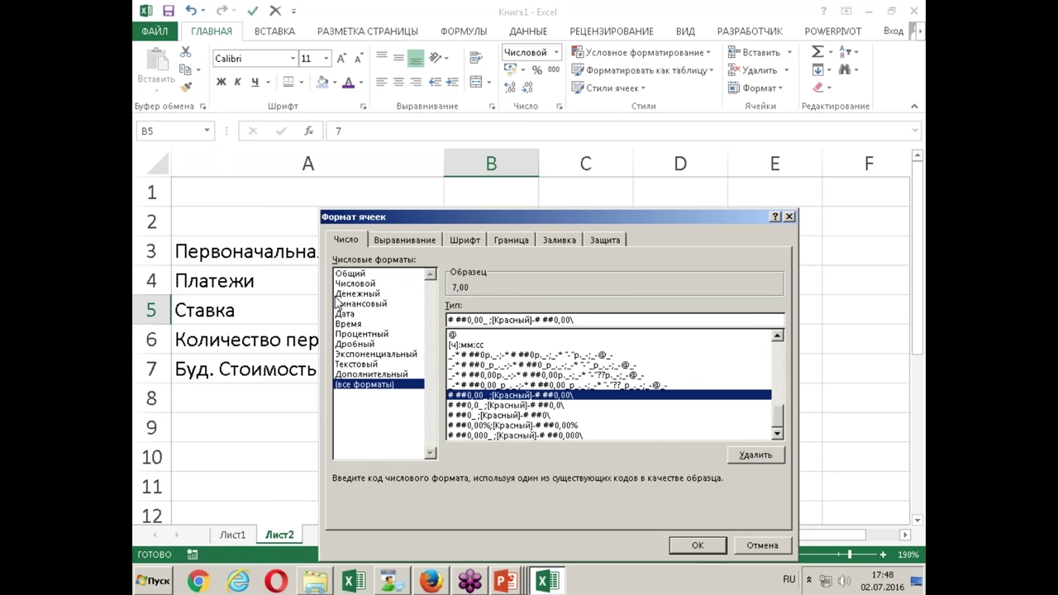
{"action": "key", "text": "Delete"}
{"action": "type", "text": "%"}
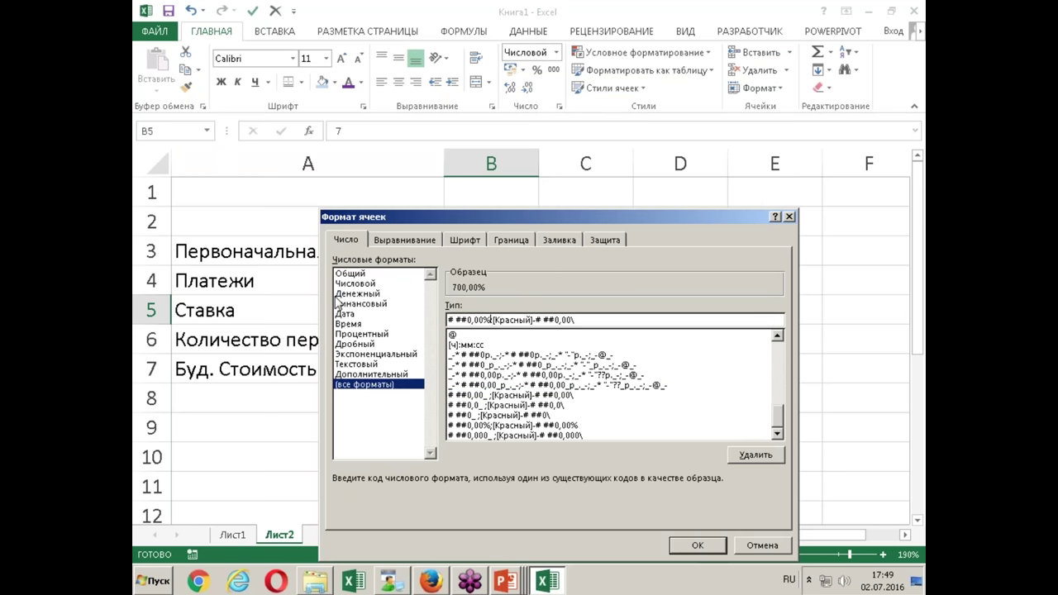
{"action": "key", "text": "Right"}
{"action": "key", "text": "Right"}
{"action": "key", "text": "Right"}
{"action": "key", "text": "Right"}
{"action": "key", "text": "Right"}
{"action": "key", "text": "Right"}
{"action": "key", "text": "Right"}
{"action": "key", "text": "Right"}
{"action": "key", "text": "Right"}
{"action": "key", "text": "Right"}
{"action": "key", "text": "Right"}
{"action": "key", "text": "Right"}
{"action": "key", "text": "Right"}
{"action": "key", "text": "Delete"}
{"action": "type", "text": "%"}
{"action": "key", "text": "Return"}
{"action": "type", "text": "7"}
{"action": "key", "text": "Return"}
Consult the bond slide for the coupon terms and set Платежи in B4 to 55.
{"action": "key", "text": "Up"}
{"action": "key", "text": "Up"}
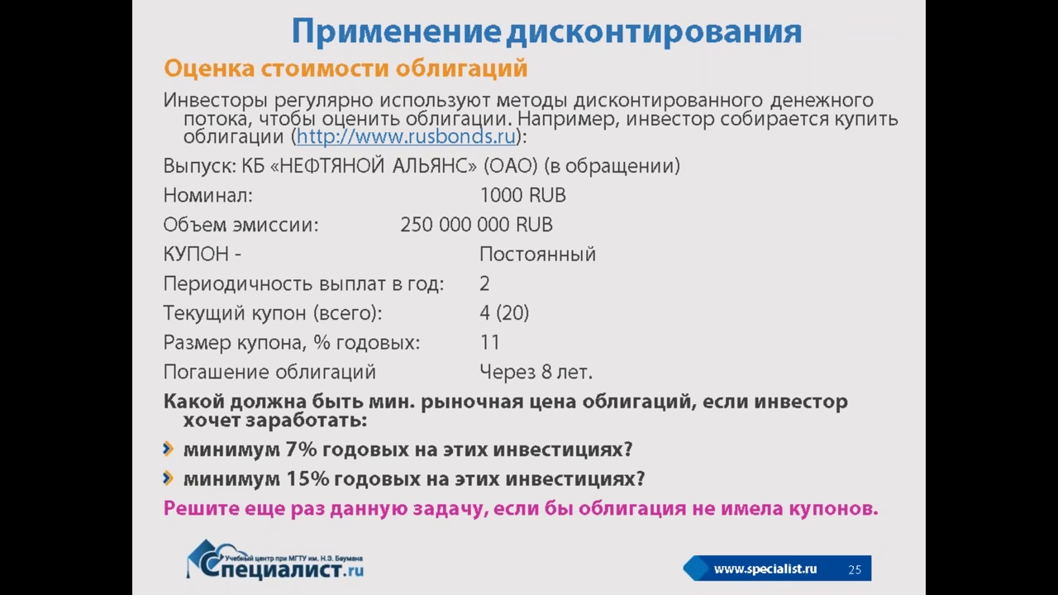
{"action": "key", "text": "alt+Tab"}
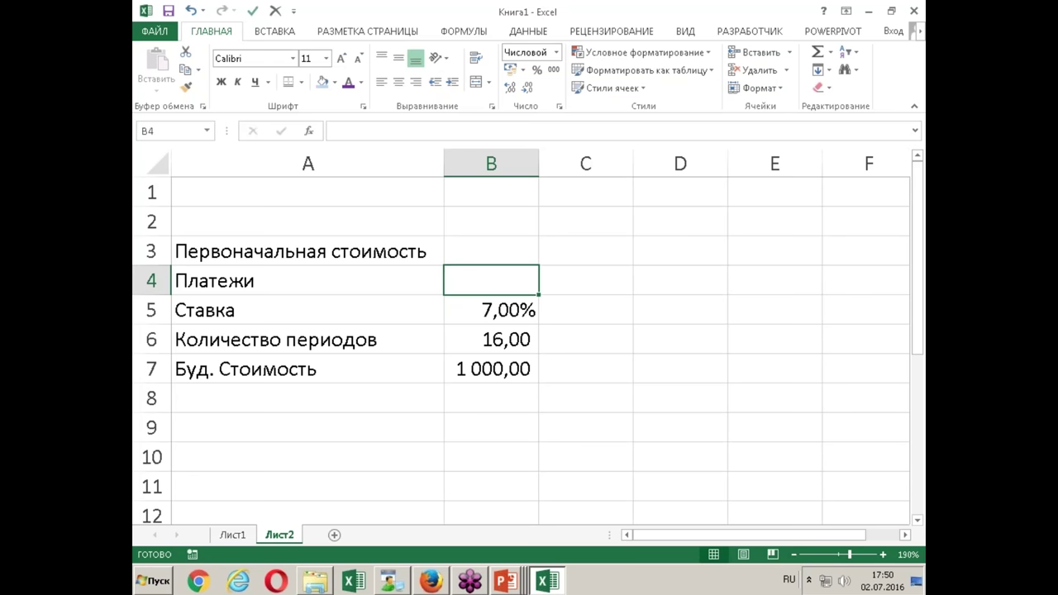
{"action": "type", "text": "55"}
{"action": "key", "text": "Return"}
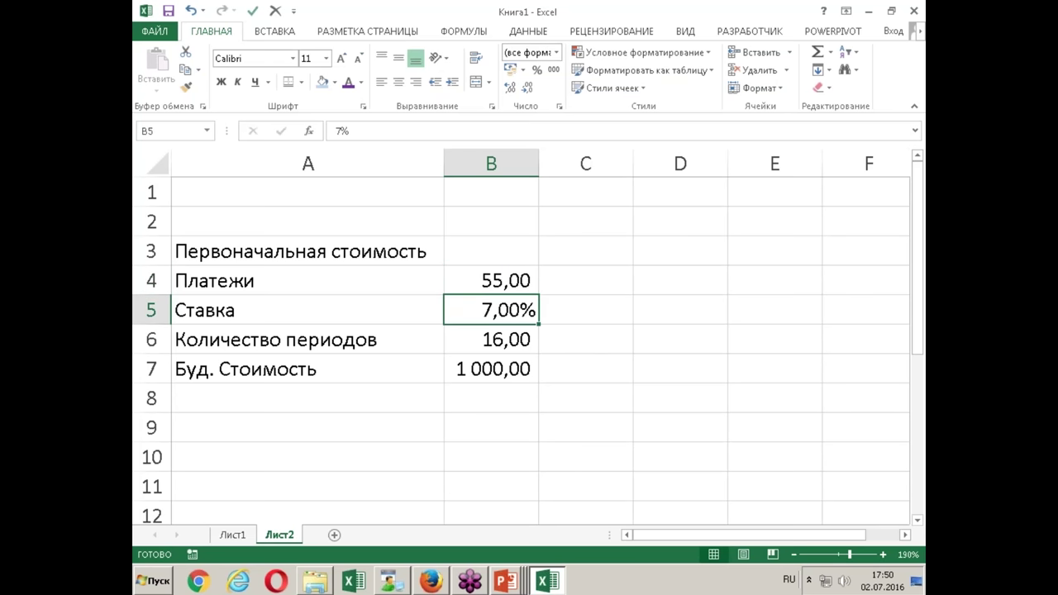
{"action": "key", "text": "Up"}
{"action": "key", "text": "Up"}
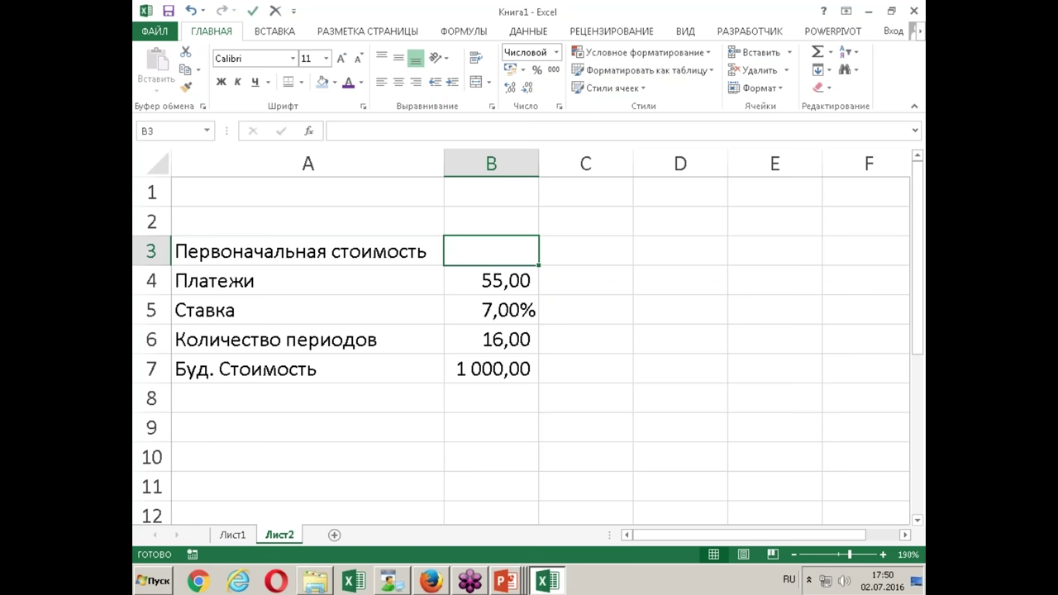
{"action": "type", "text": "="}
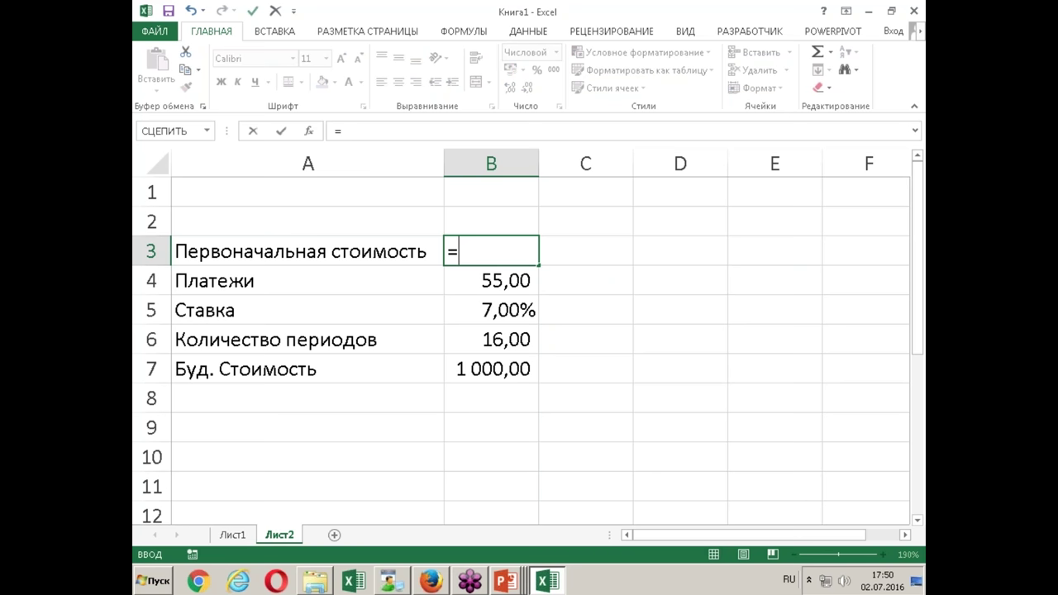
{"action": "type", "text": "пс("}
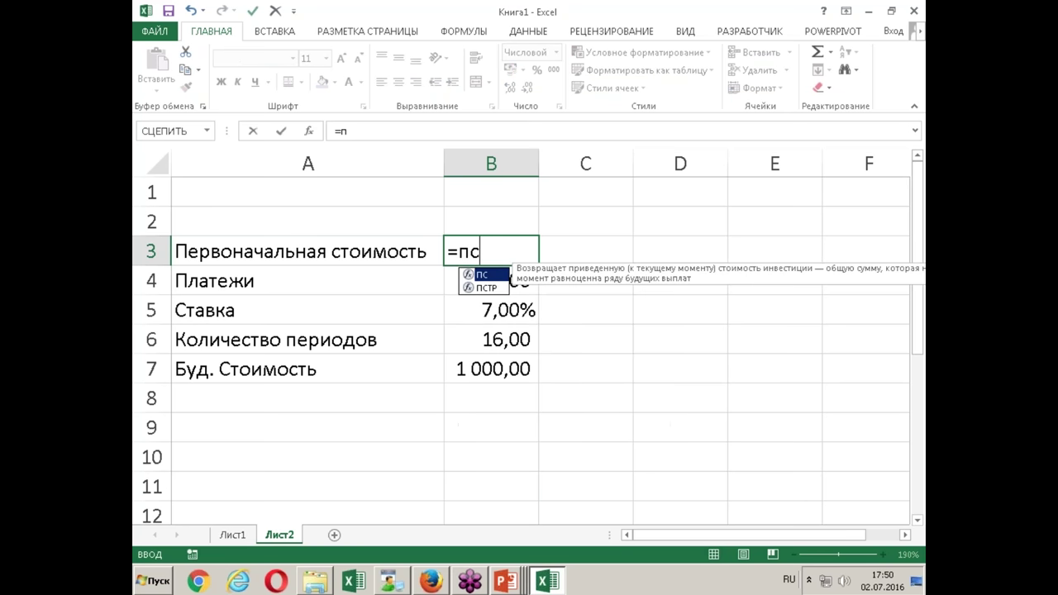
{"action": "key", "text": "ctrl+a"}
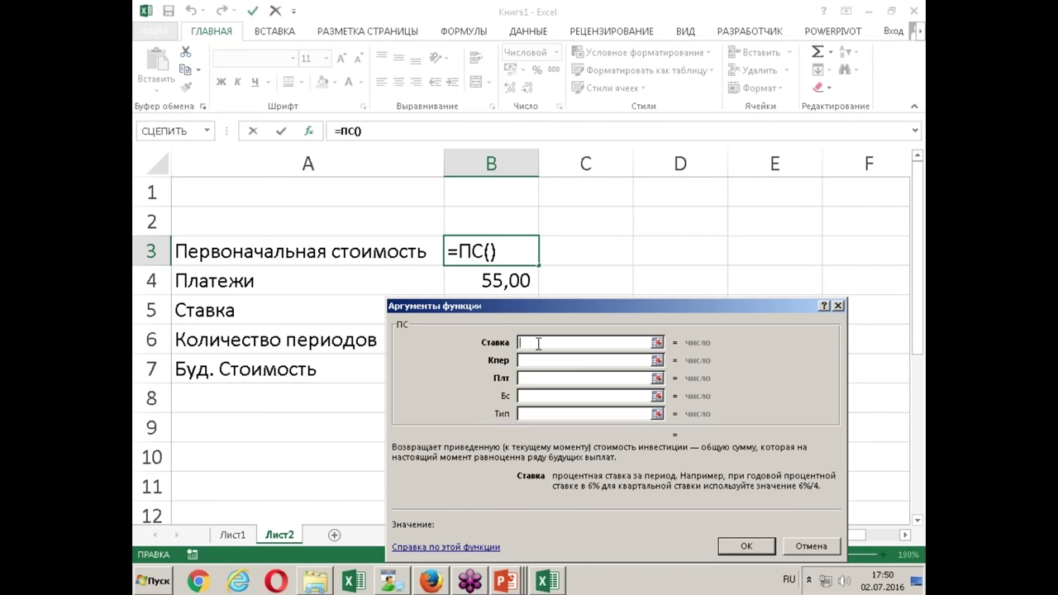
{"action": "left_click_drag", "start_coordinate": [546, 308], "coordinate": [525, 388]}
{"action": "left_click", "coordinate": [509, 313]}
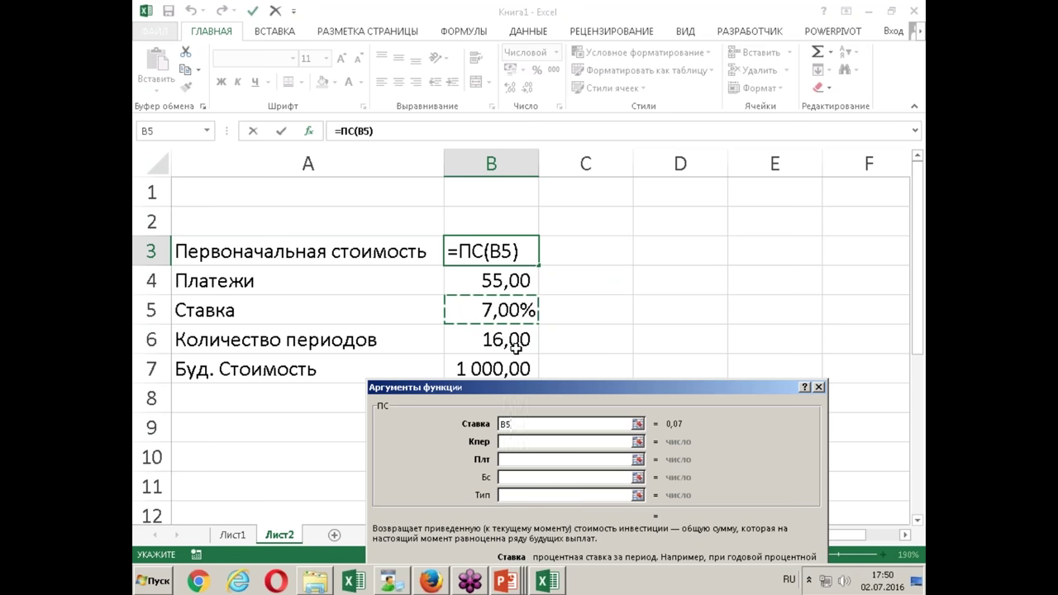
{"action": "key", "text": "Escape"}
Set Количество периодов in B6 to 8.
{"action": "left_click", "coordinate": [516, 348]}
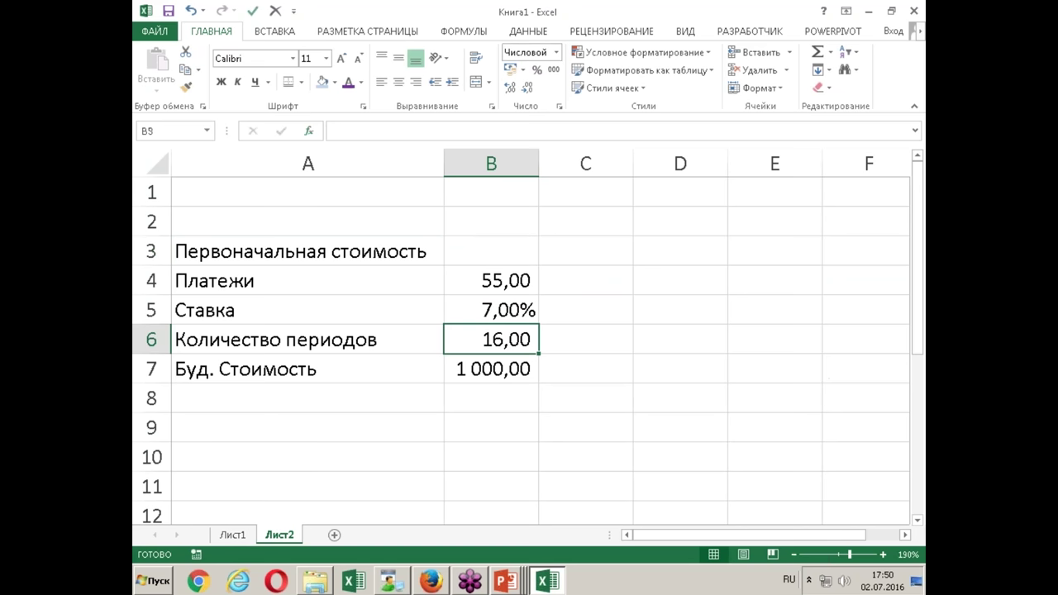
{"action": "type", "text": "8"}
{"action": "key", "text": "Return"}
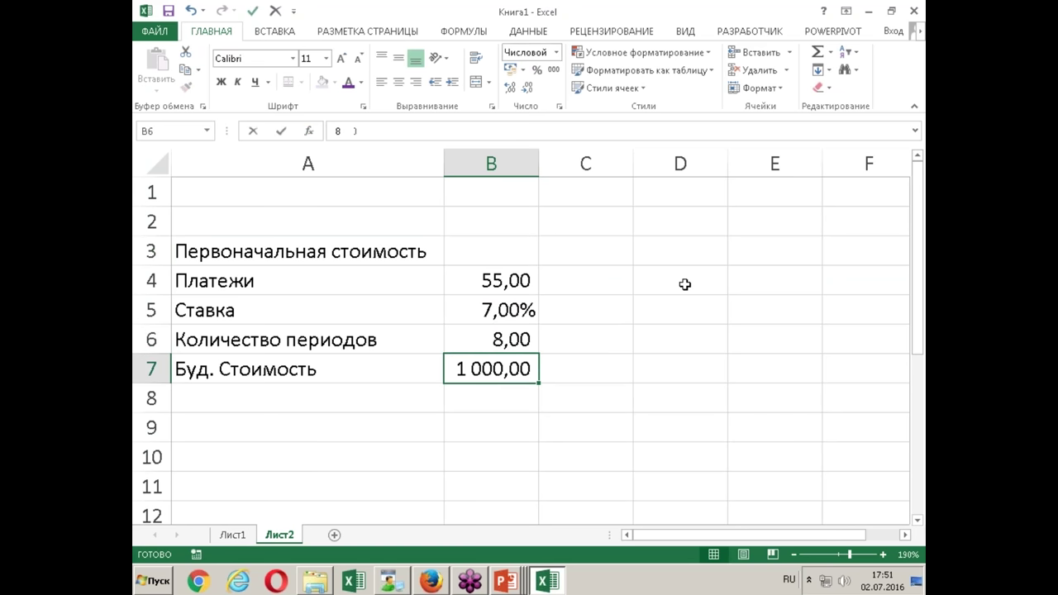
Begin a ПС function for Первоначальная стоимость in B3 and set its Ставка argument to B5/2.
{"action": "key", "text": "Up"}
{"action": "key", "text": "Up"}
{"action": "key", "text": "Up"}
{"action": "key", "text": "Up"}
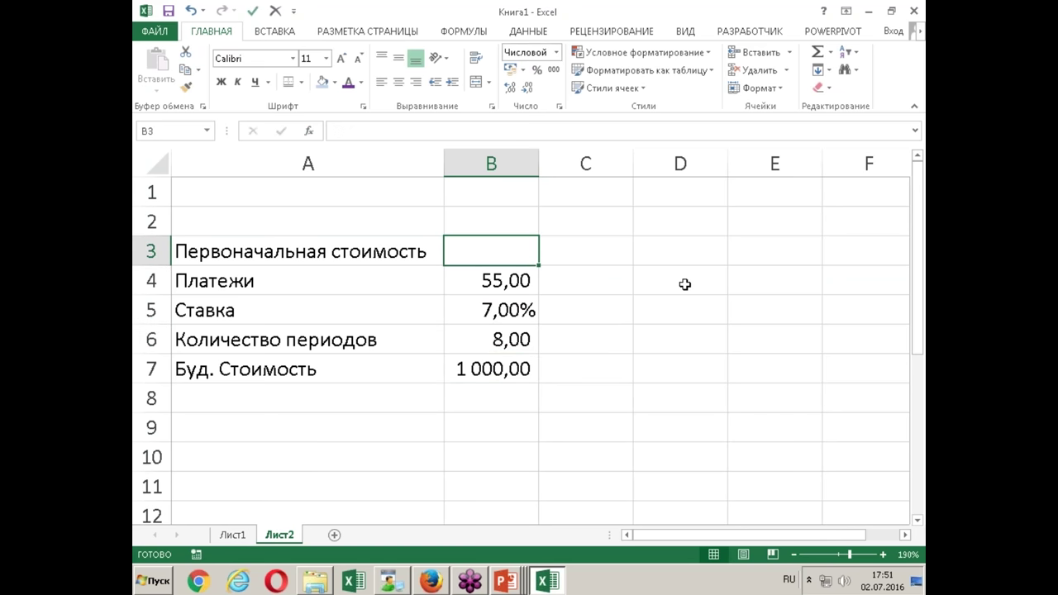
{"action": "type", "text": "=с"}
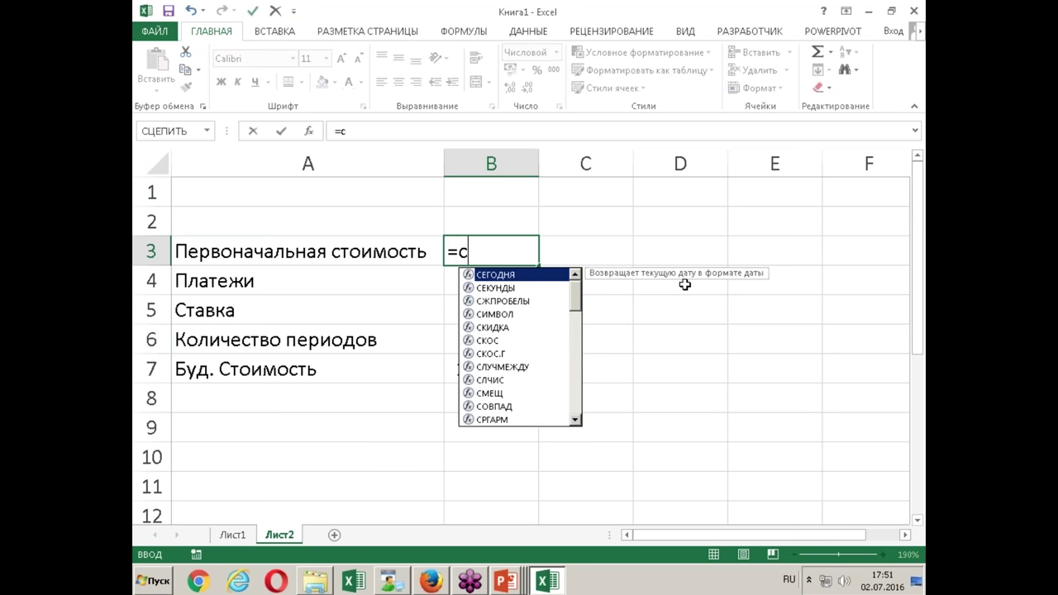
{"action": "key", "text": "BackSpace"}
{"action": "type", "text": "п"}
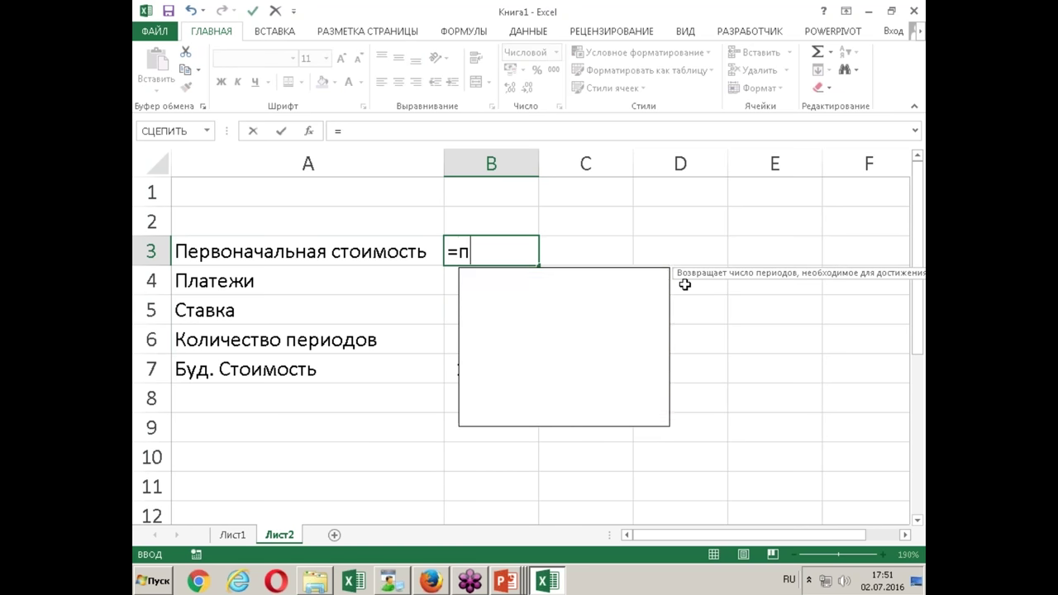
{"action": "type", "text": "с"}
{"action": "key", "text": "Tab"}
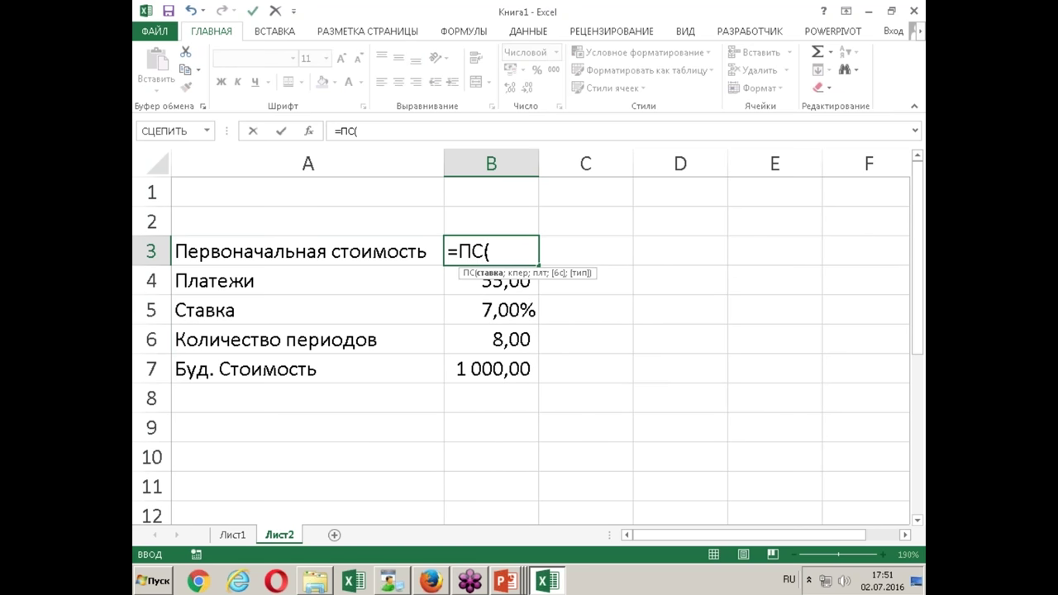
{"action": "key", "text": "ctrl+a"}
{"action": "left_click_drag", "start_coordinate": [601, 317], "coordinate": [564, 409]}
{"action": "left_click", "coordinate": [509, 309]}
{"action": "type", "text": "/2"}
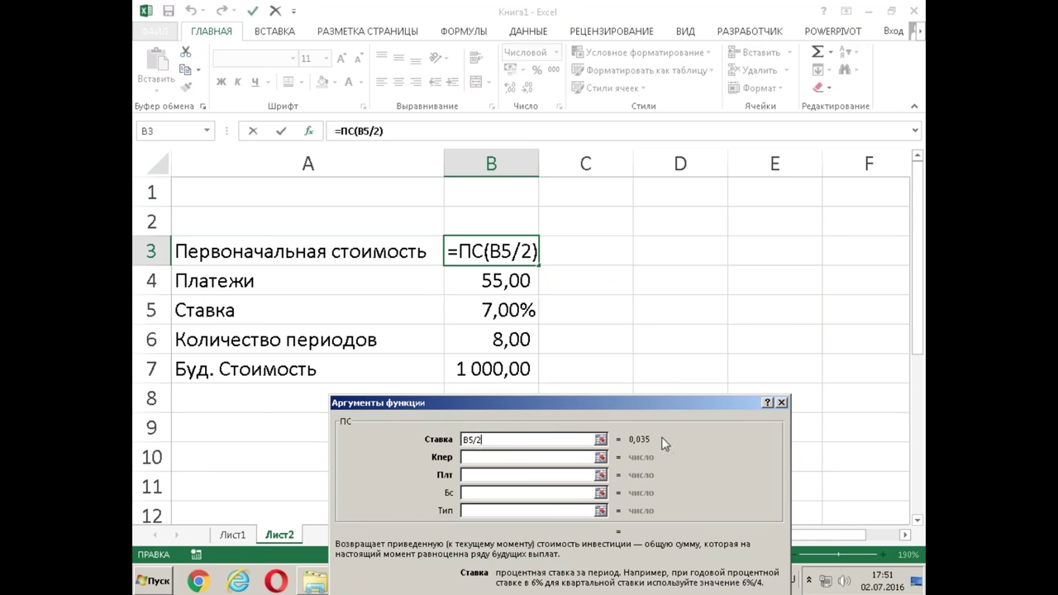
Complete the ПС formula in B3 with Кпер as B6*2, Плт as B4 and Бс as B7.
{"action": "left_click", "coordinate": [508, 456]}
{"action": "left_click", "coordinate": [500, 341]}
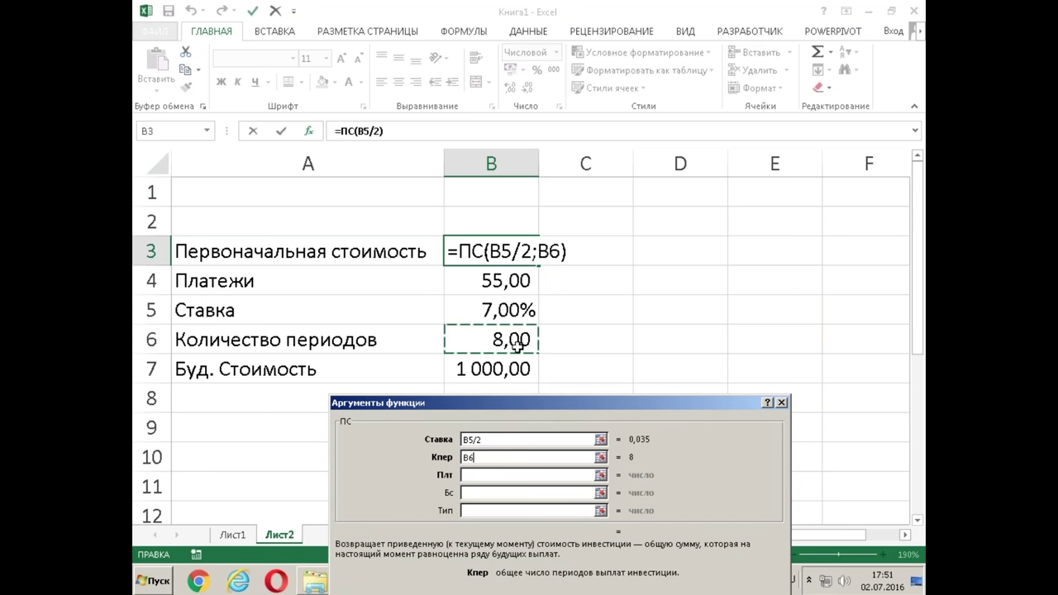
{"action": "type", "text": "*2"}
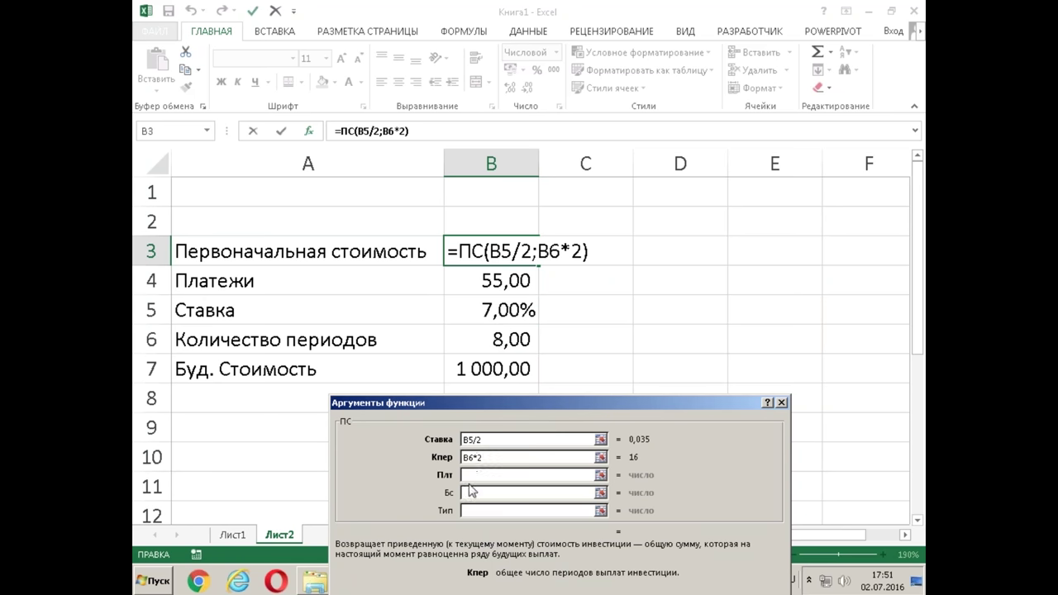
{"action": "key", "text": "Tab"}
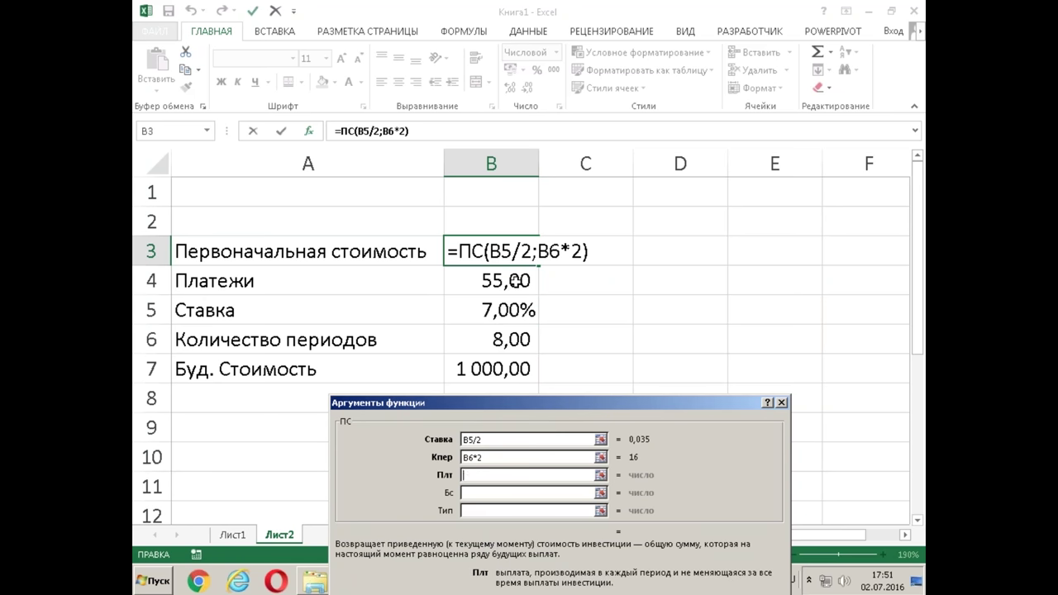
{"action": "left_click", "coordinate": [516, 281]}
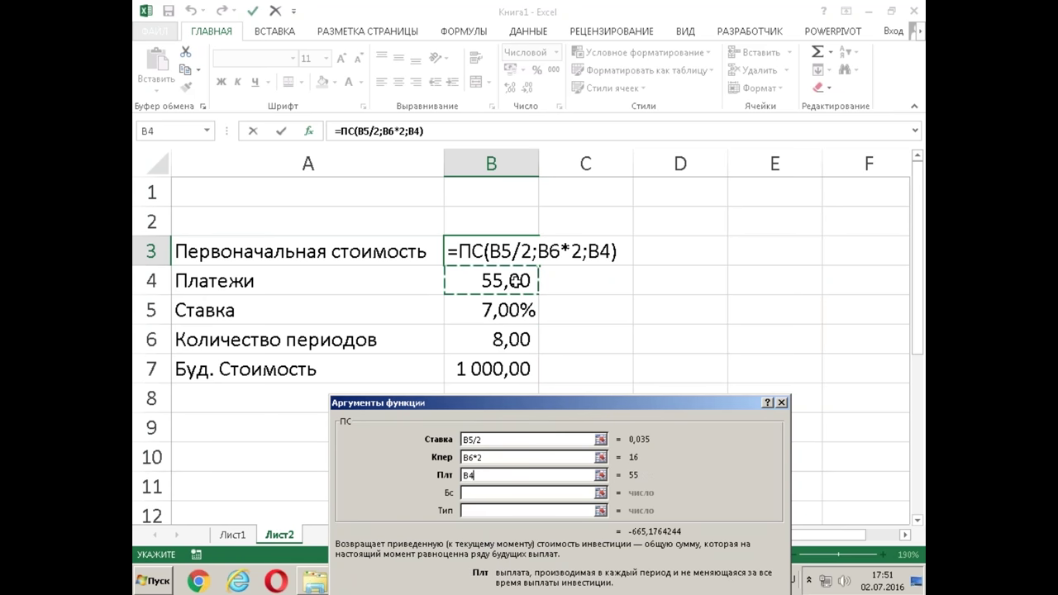
{"action": "key", "text": "Tab"}
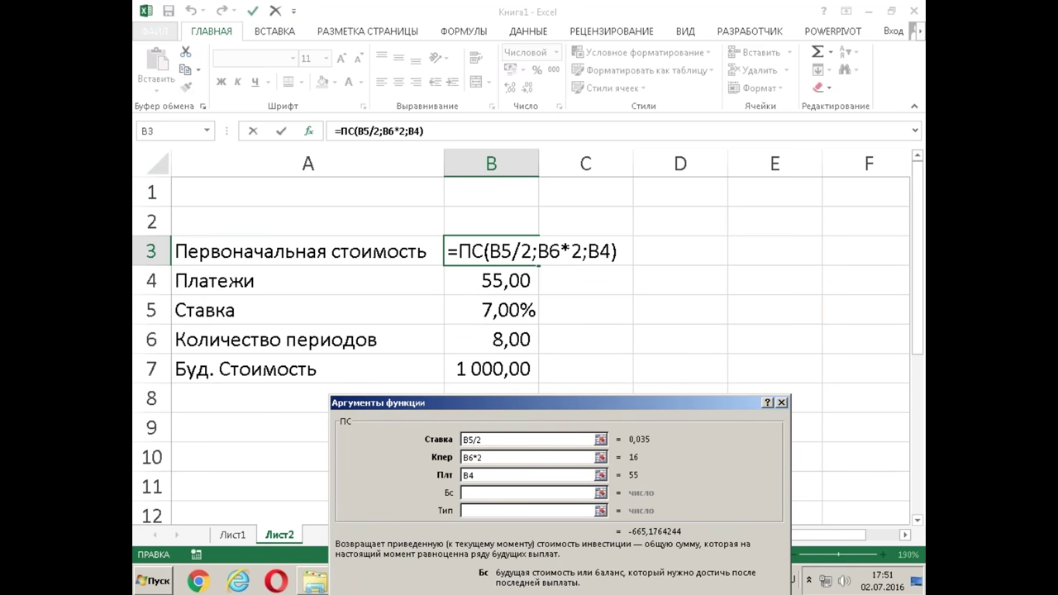
{"action": "left_click", "coordinate": [505, 370]}
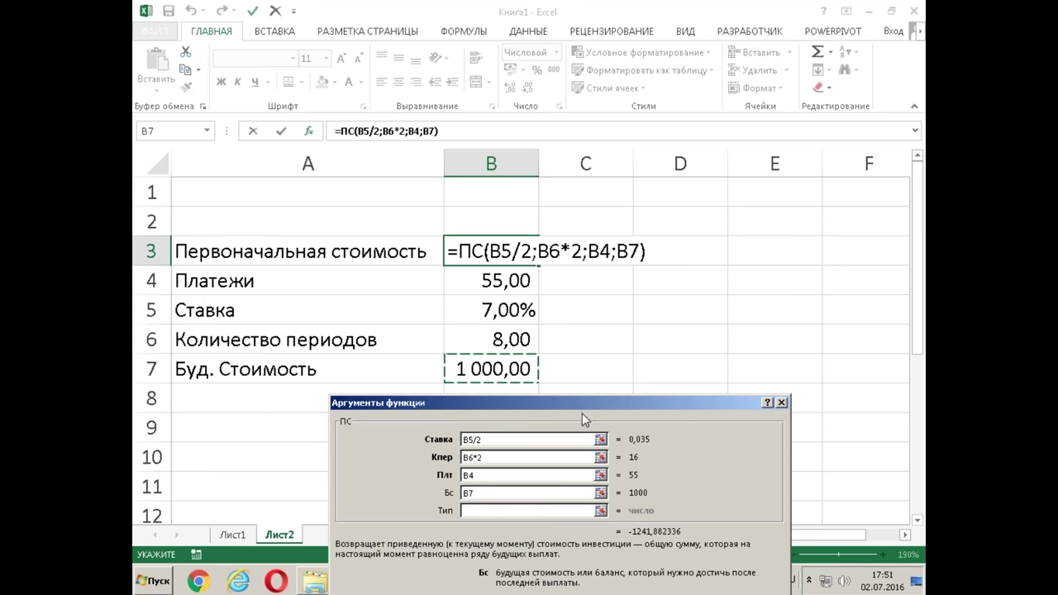
{"action": "left_click_drag", "start_coordinate": [601, 411], "coordinate": [724, 75]}
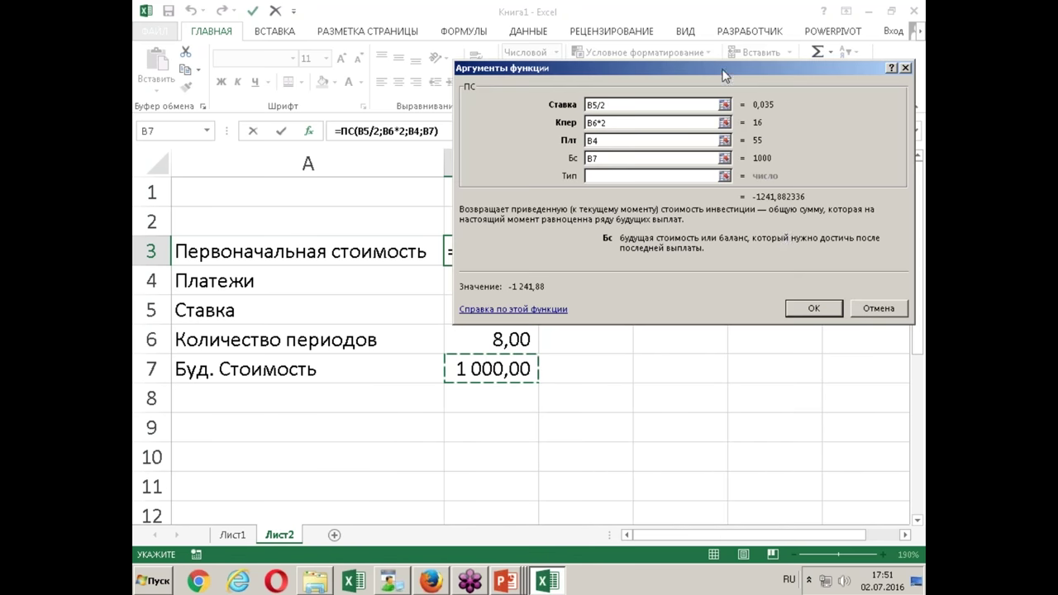
{"action": "left_click", "coordinate": [825, 310]}
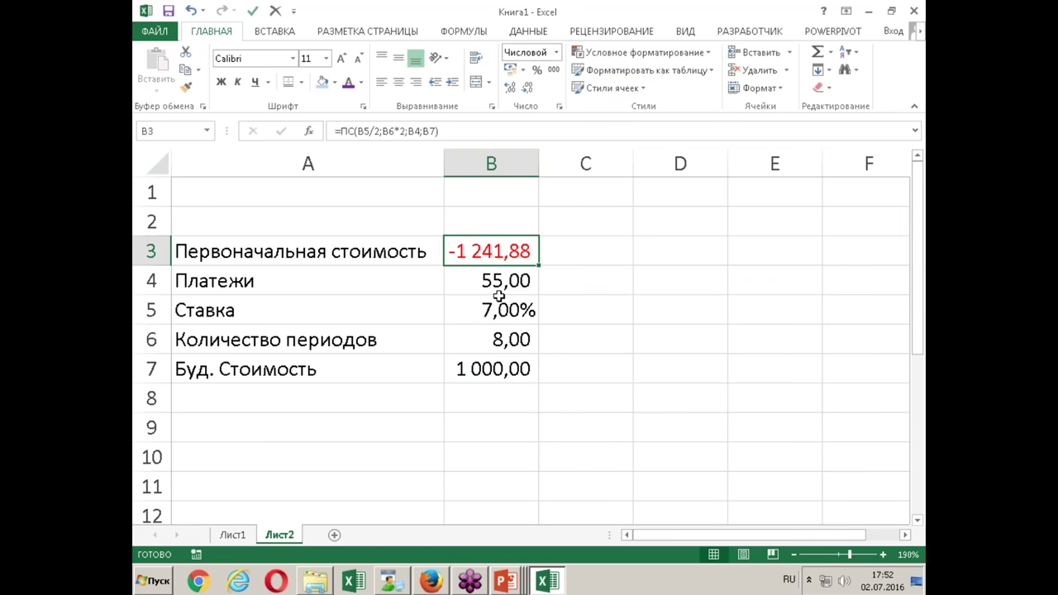
Set Количество периодов in B6 to 8,5.
{"action": "key", "text": "alt+Tab"}
{"action": "left_click", "coordinate": [517, 343]}
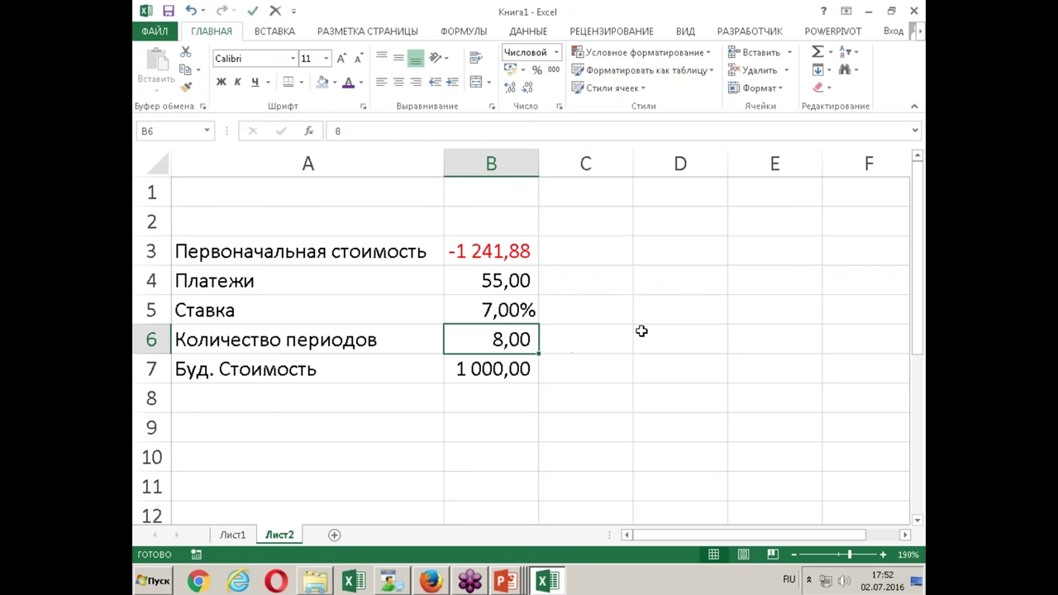
{"action": "type", "text": "8,5"}
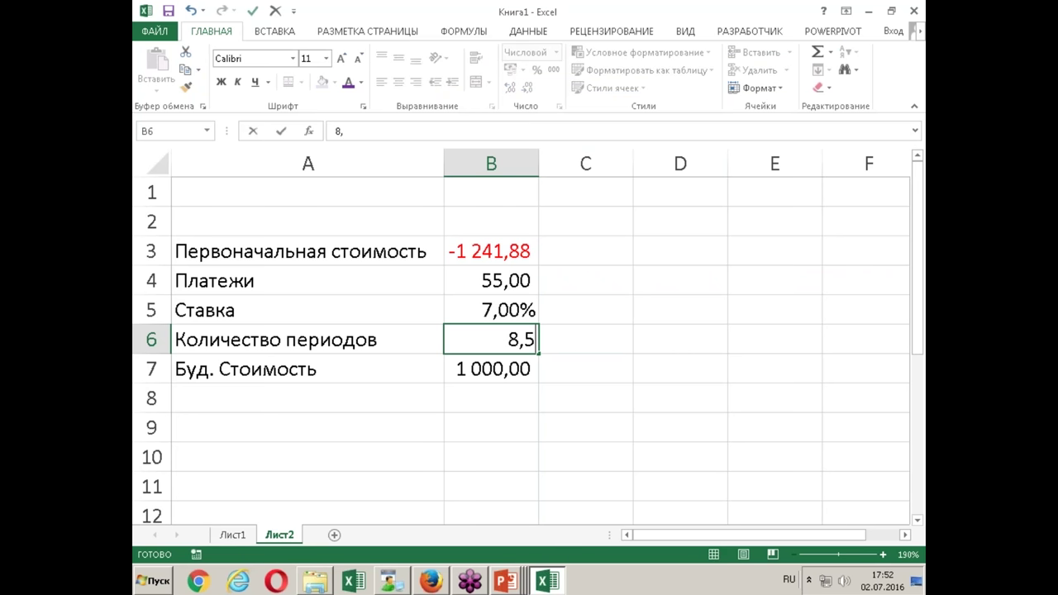
{"action": "key", "text": "Return"}
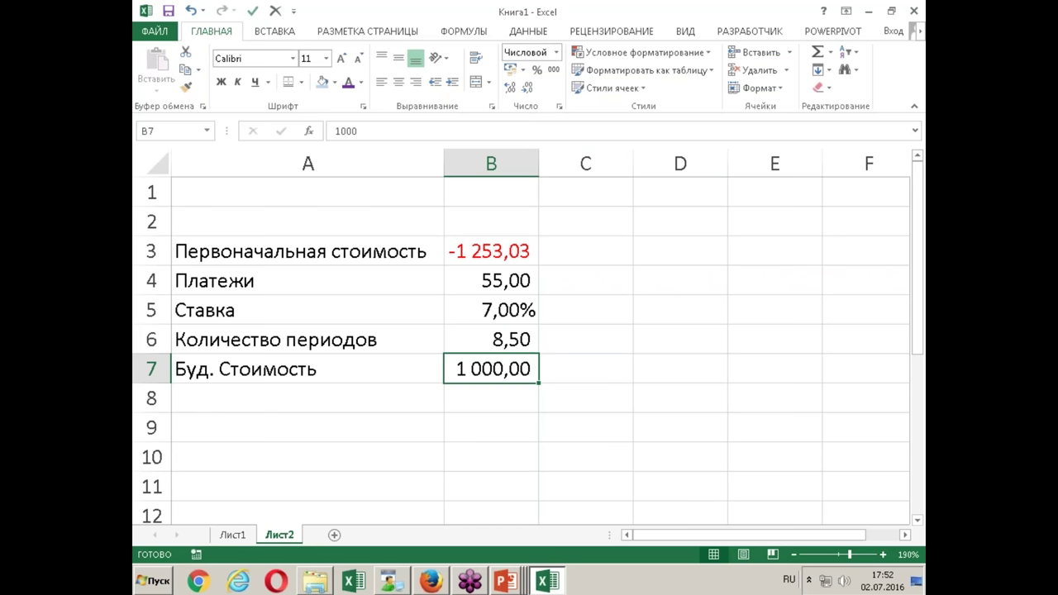
Try a Ставка of 11% in B5, and return it to 7%.
{"action": "left_click", "coordinate": [492, 339]}
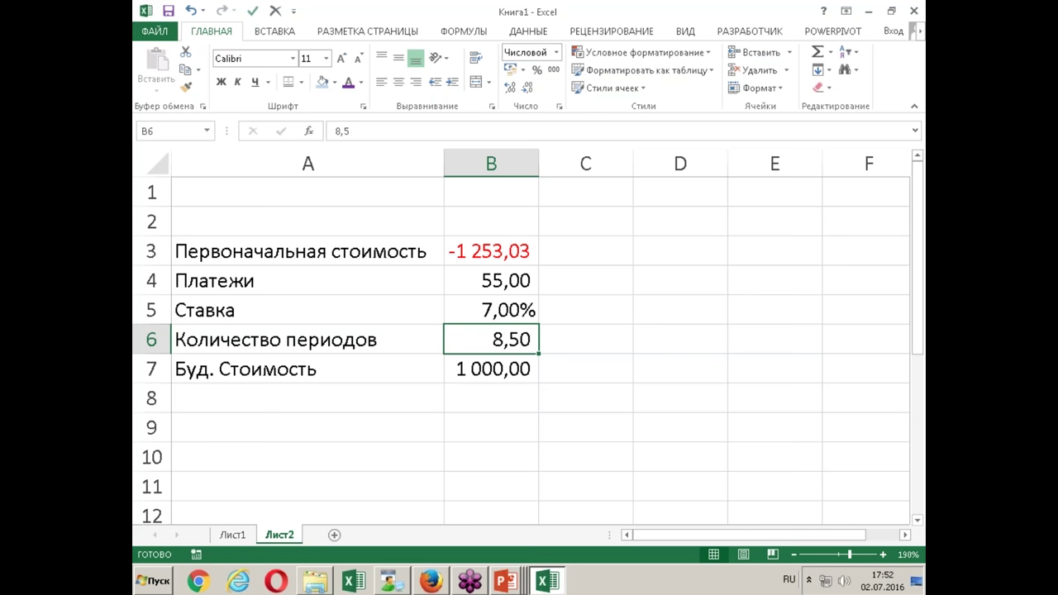
{"action": "left_click", "coordinate": [491, 310]}
{"action": "type", "text": "11"}
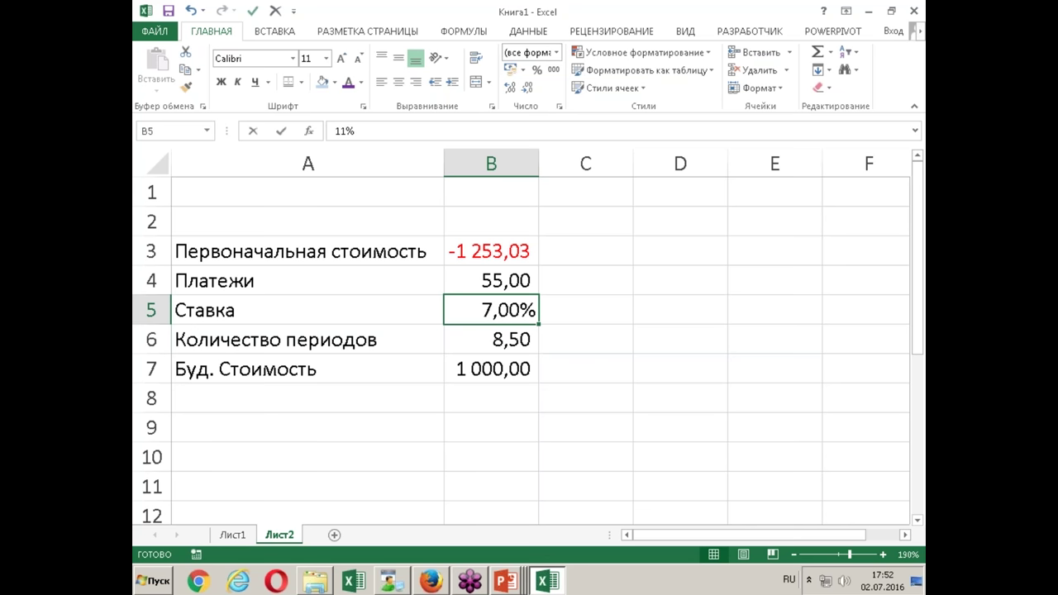
{"action": "key", "text": "Return"}
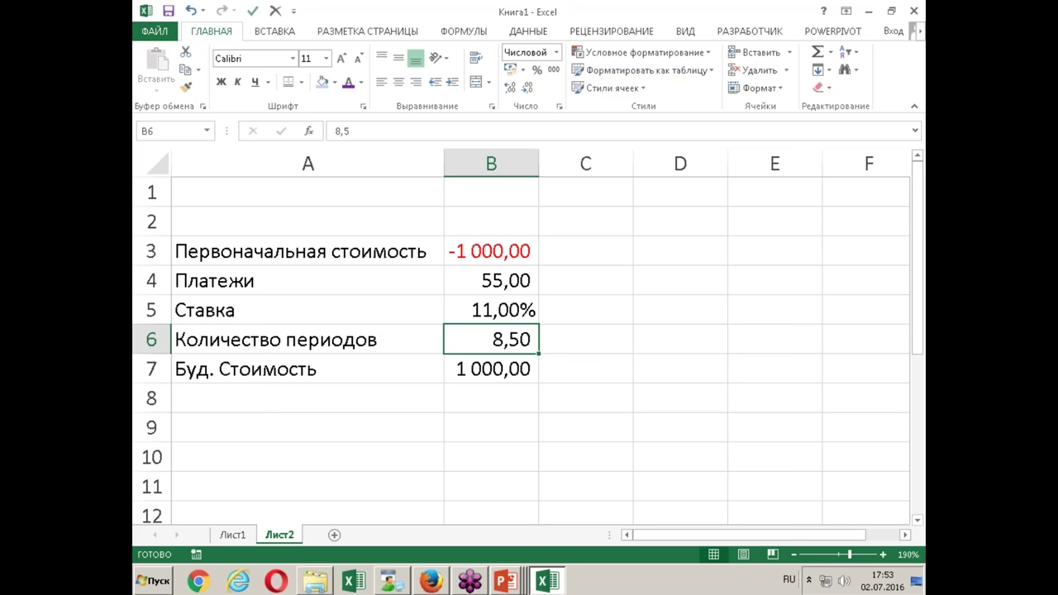
{"action": "left_click", "coordinate": [492, 310]}
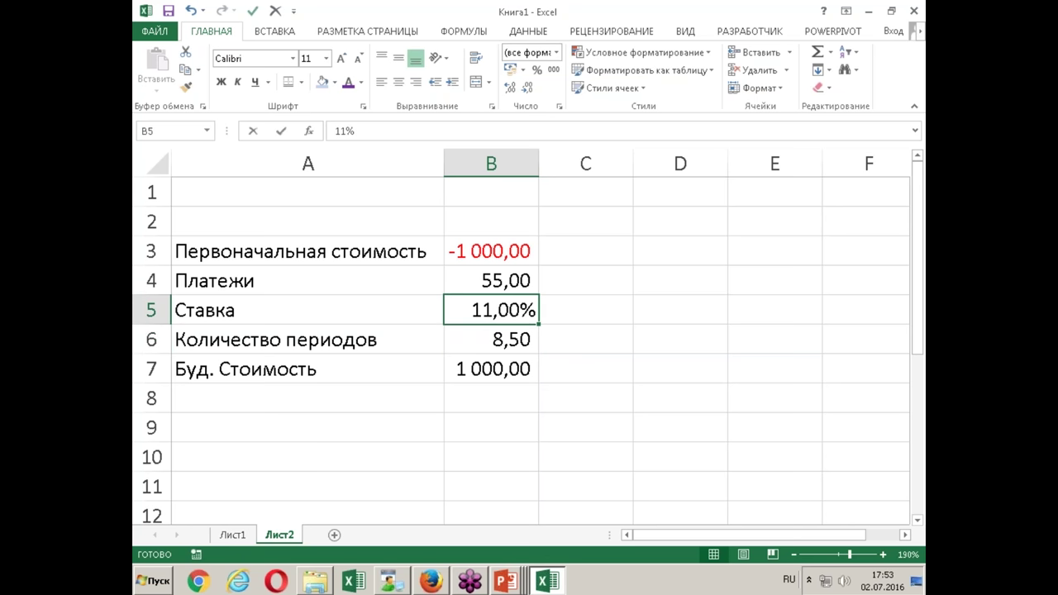
{"action": "type", "text": "7"}
{"action": "key", "text": "Return"}
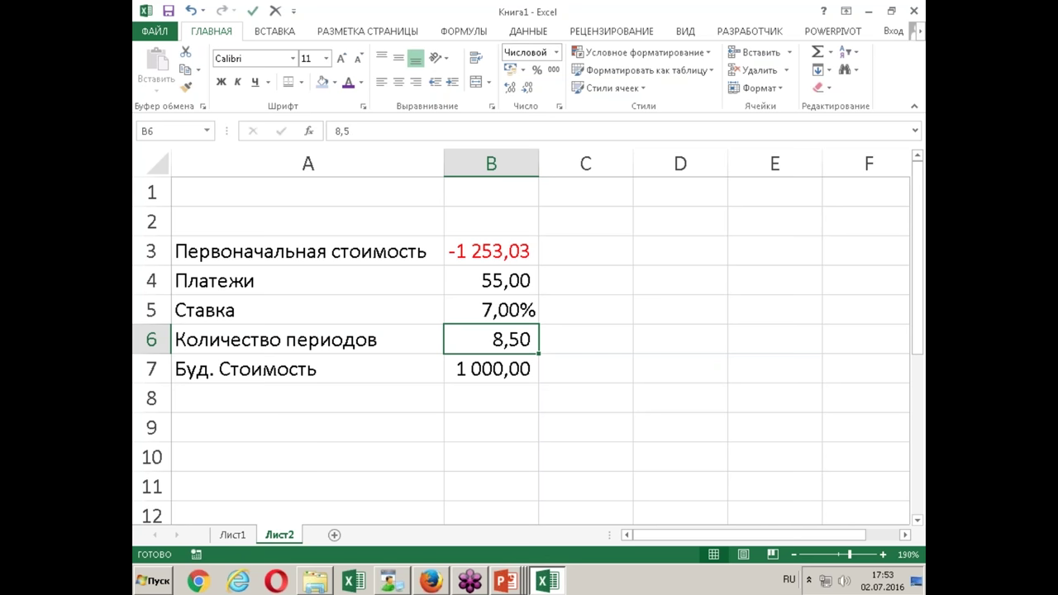
Consult the bond slide in PowerPoint, return to Excel and copy column B across columns C to E.
{"action": "key", "text": "alt+Tab"}
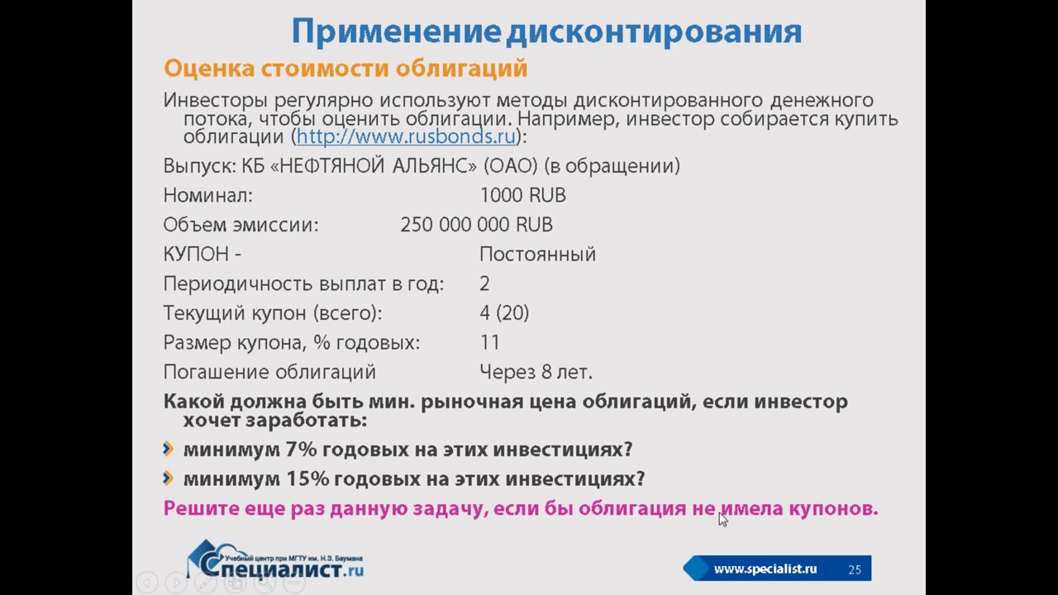
{"action": "key", "text": "alt+Tab"}
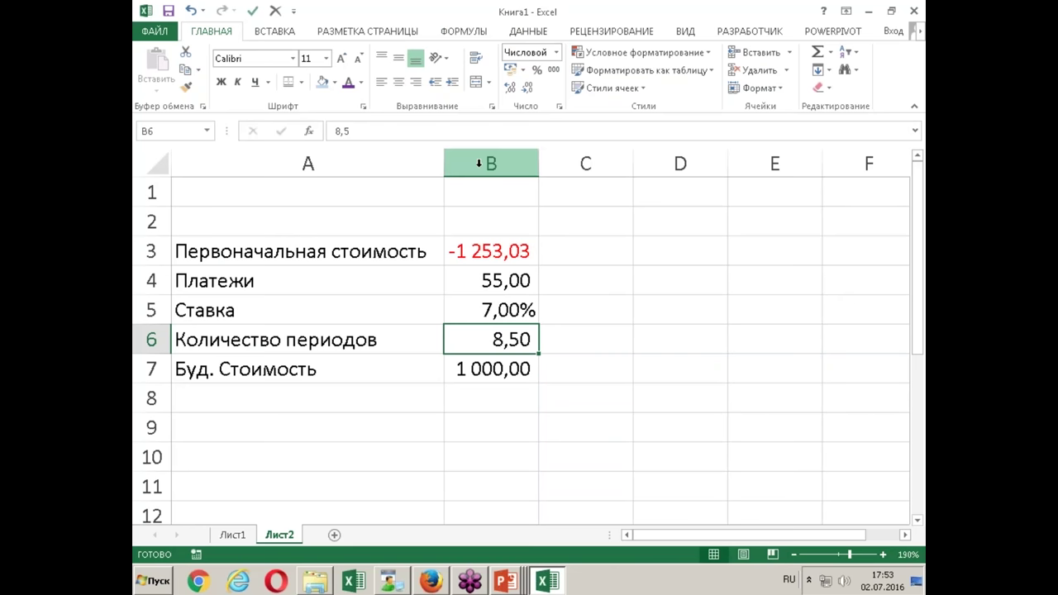
{"action": "left_click", "coordinate": [480, 163]}
{"action": "key", "text": "ctrl+c"}
{"action": "left_click_drag", "start_coordinate": [480, 163], "coordinate": [819, 166]}
{"action": "key", "text": "ctrl+v"}
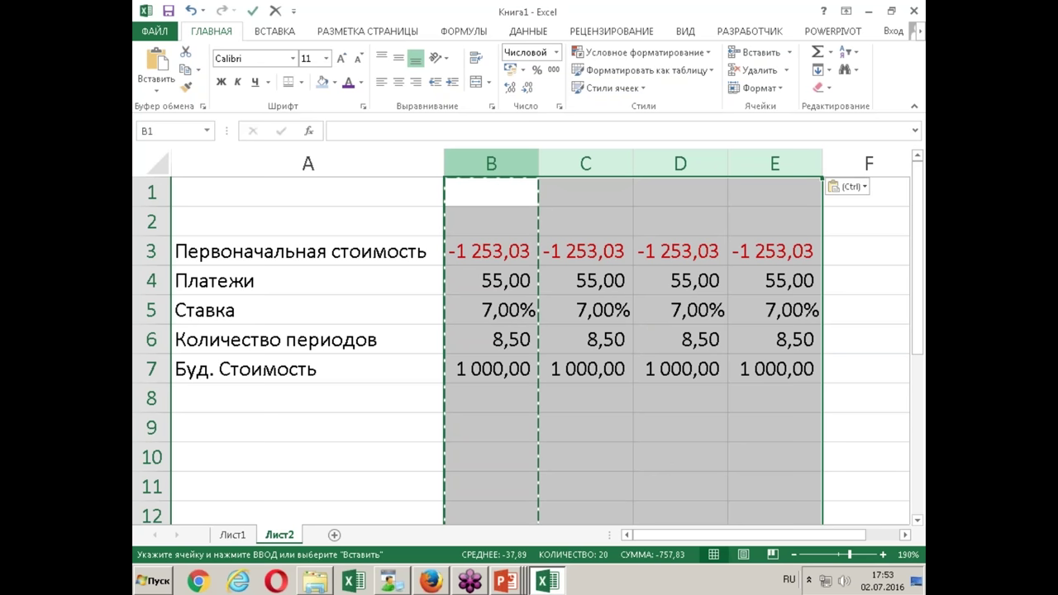
Set Ставка to 15% in C5 and E5.
{"action": "left_click", "coordinate": [586, 310]}
{"action": "double_click", "coordinate": [586, 310]}
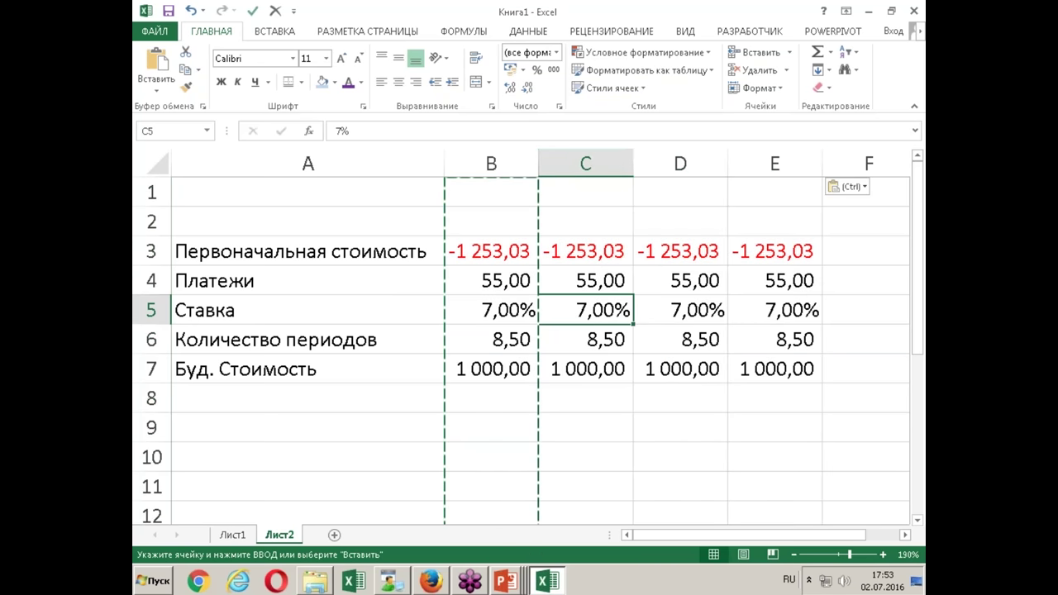
{"action": "type", "text": "15"}
{"action": "key", "text": "Return"}
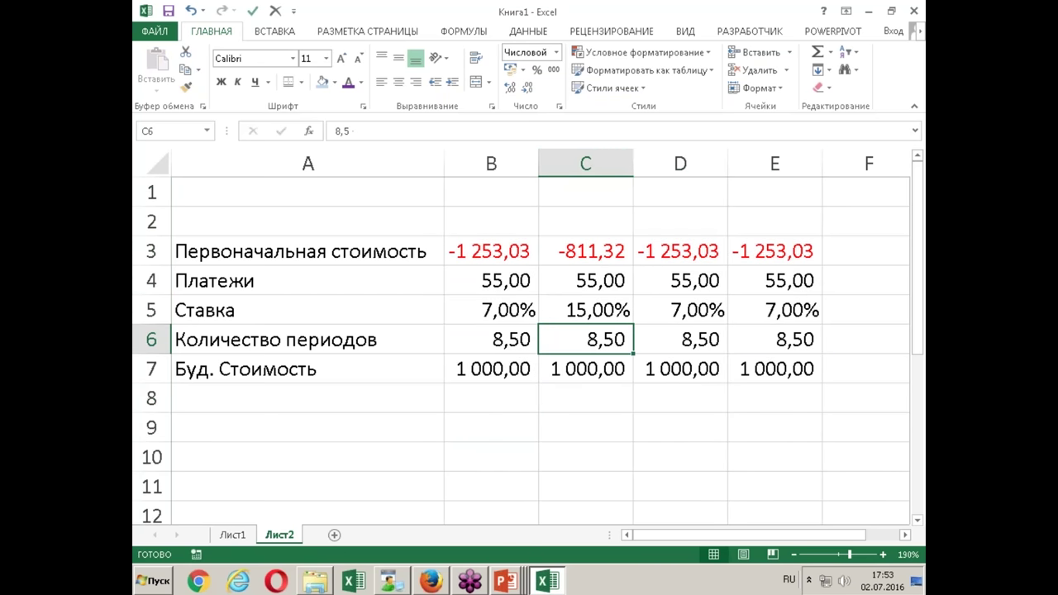
{"action": "left_click", "coordinate": [586, 310]}
{"action": "left_click", "coordinate": [680, 310]}
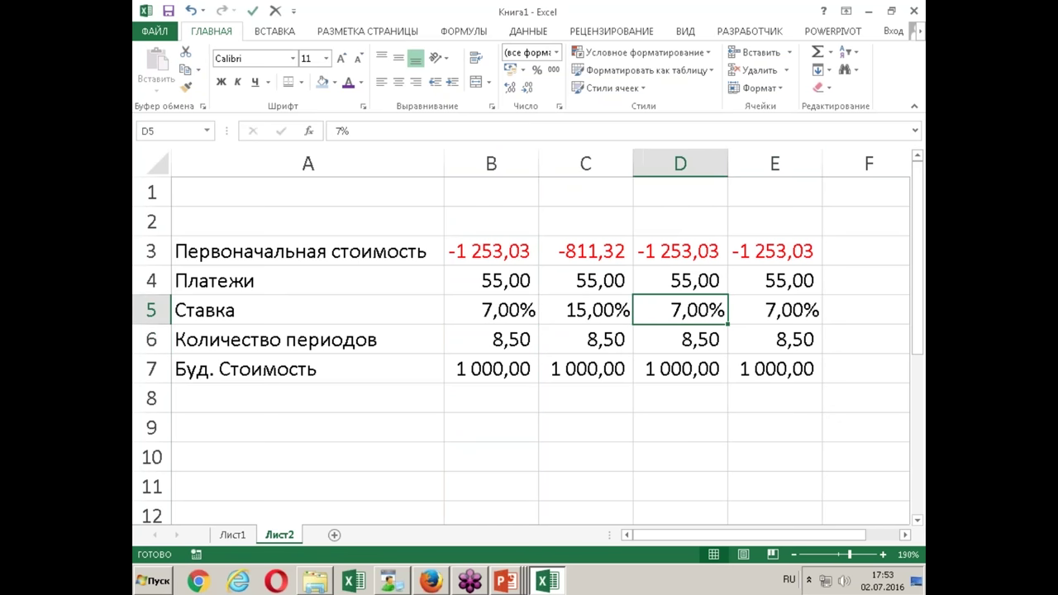
{"action": "left_click", "coordinate": [775, 310]}
{"action": "type", "text": "15"}
{"action": "key", "text": "Return"}
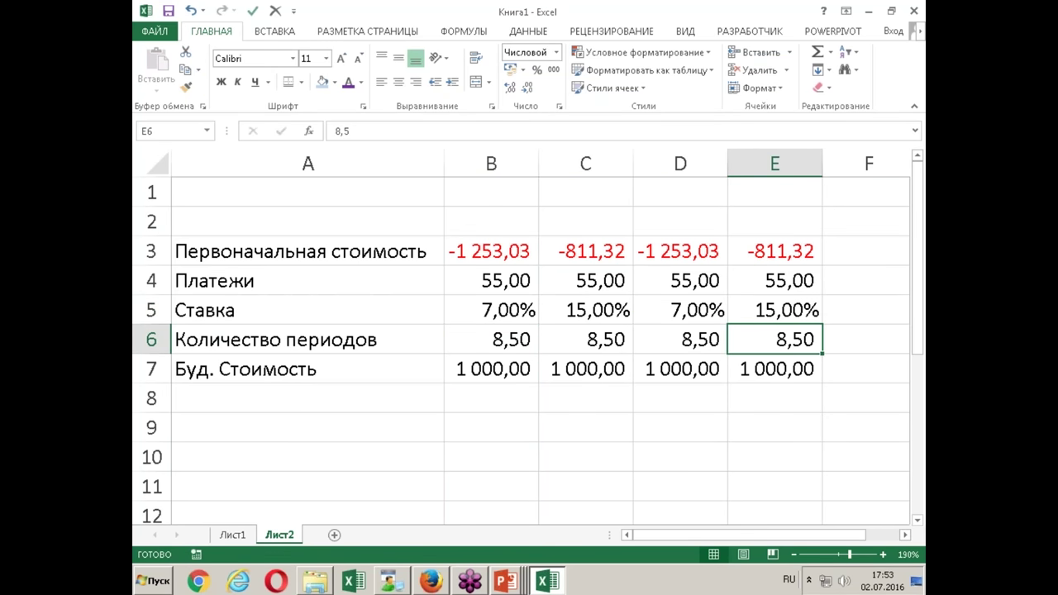
Set Платежи to 0 in D4 and E4 for the two cases without coupons.
{"action": "left_click", "coordinate": [774, 310]}
{"action": "left_click", "coordinate": [681, 280]}
{"action": "type", "text": "0"}
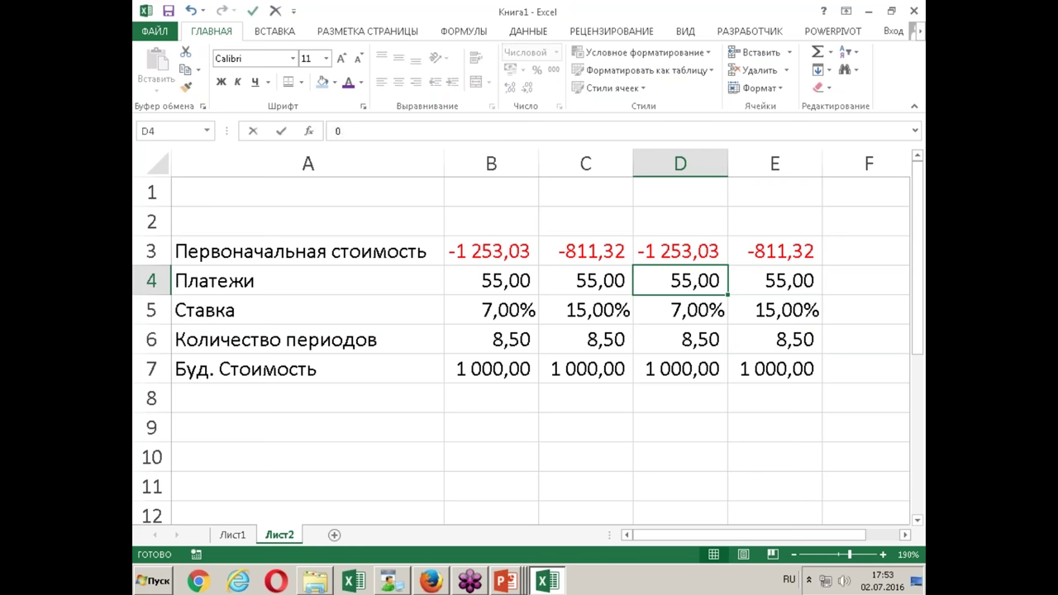
{"action": "key", "text": "Tab"}
{"action": "key", "text": "Tab"}
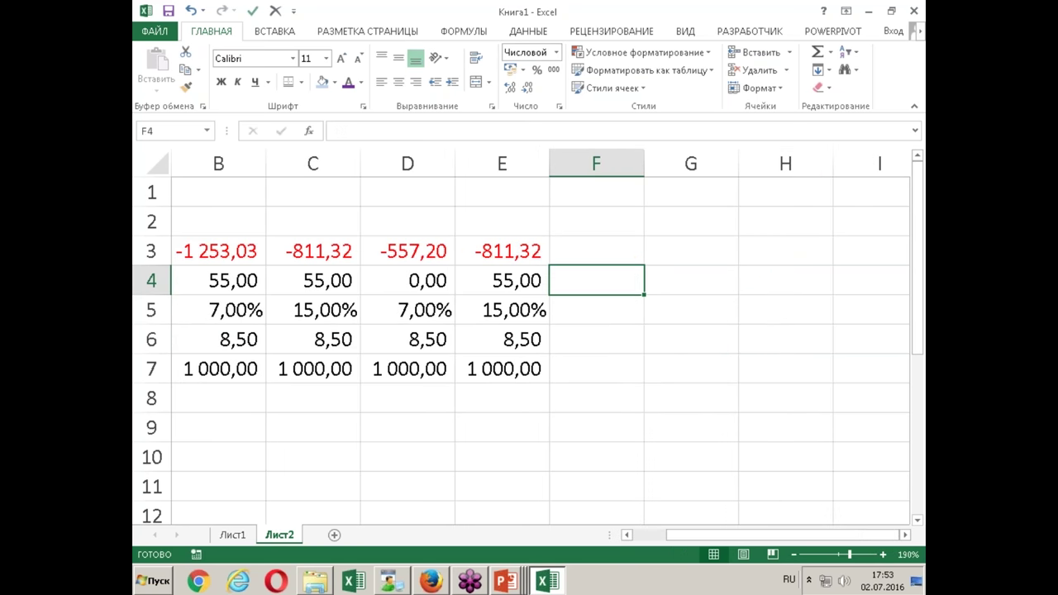
{"action": "key", "text": "shift+Tab"}
{"action": "type", "text": "0"}
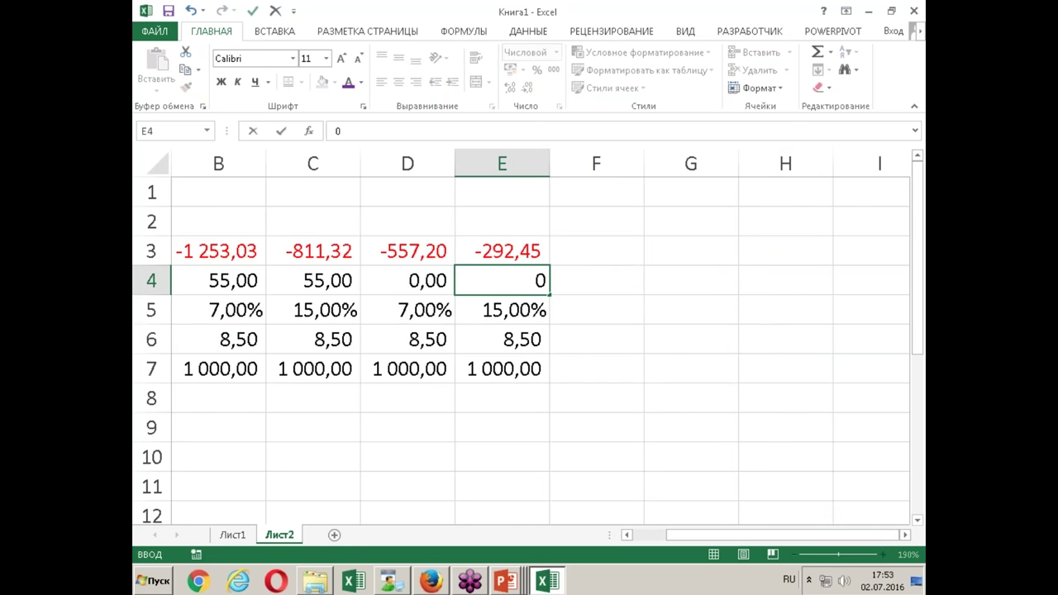
{"action": "key", "text": "shift+Tab"}
{"action": "key", "text": "shift+Tab"}
{"action": "key", "text": "shift+Tab"}
{"action": "key", "text": "shift+Tab"}
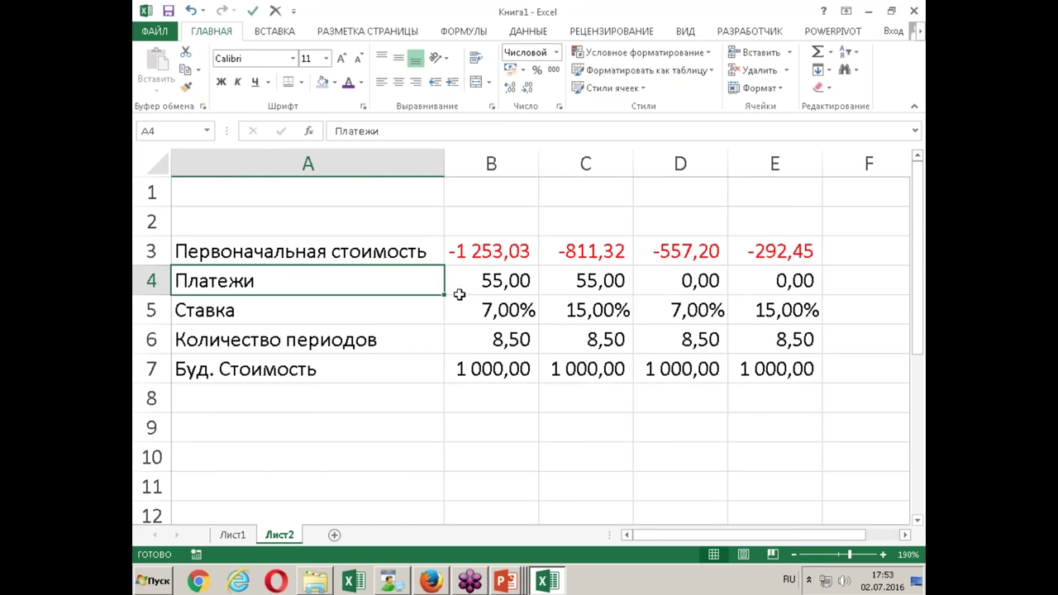
{"action": "left_click", "coordinate": [361, 421]}
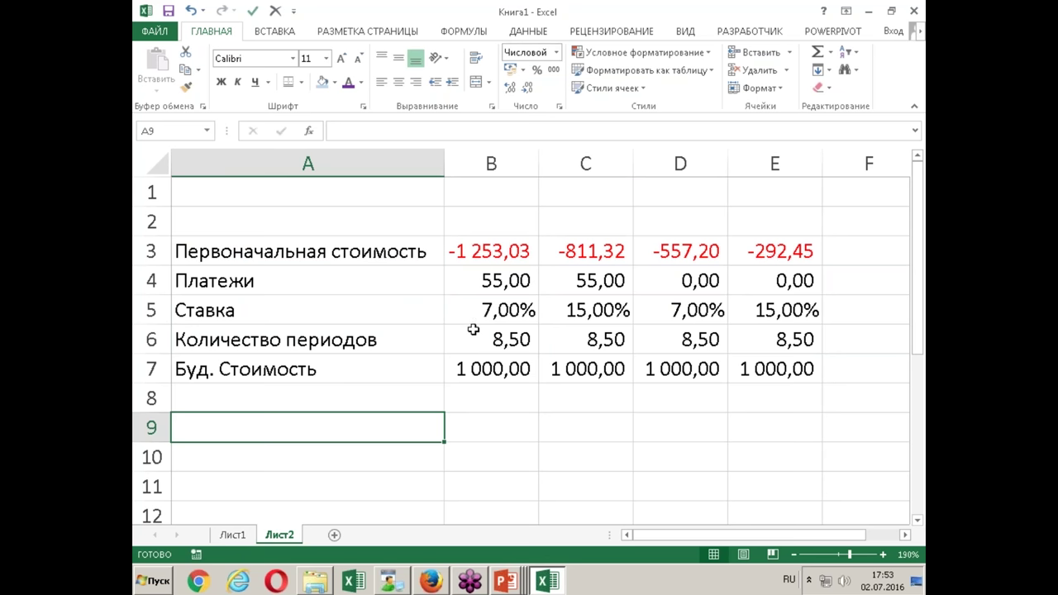
Examine how the Ставка values in row 5 relate to the ПС results in row 3 across columns B to E.
{"action": "left_click", "coordinate": [515, 313]}
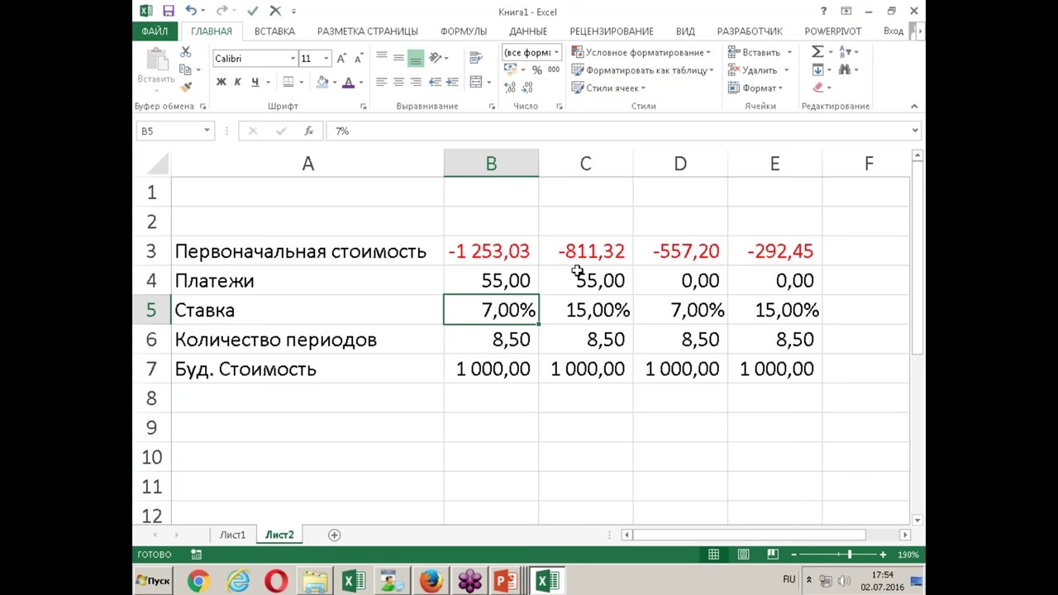
{"action": "left_click", "coordinate": [601, 311]}
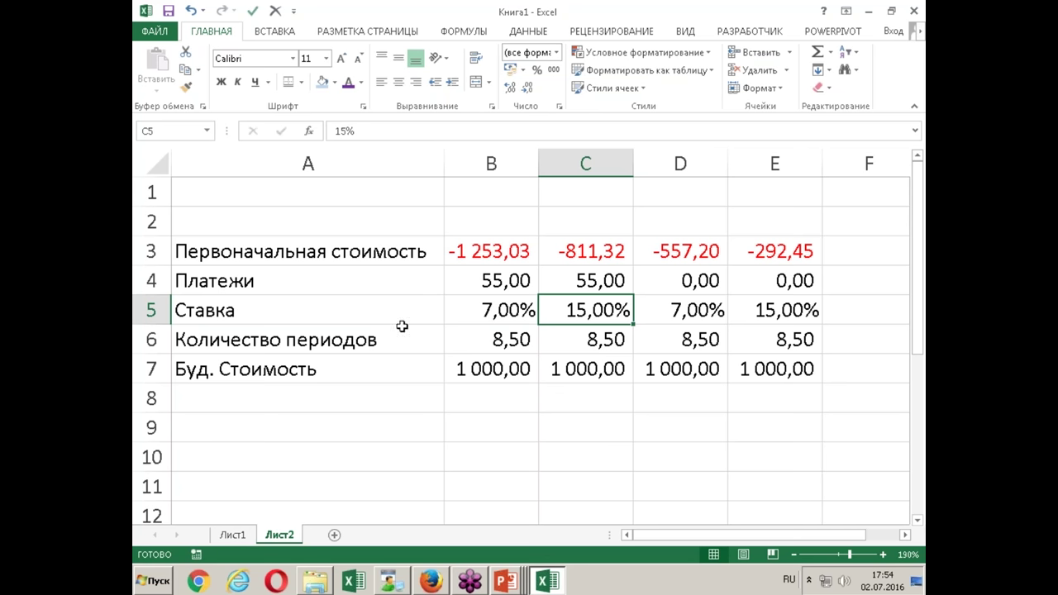
{"action": "left_click", "coordinate": [586, 253]}
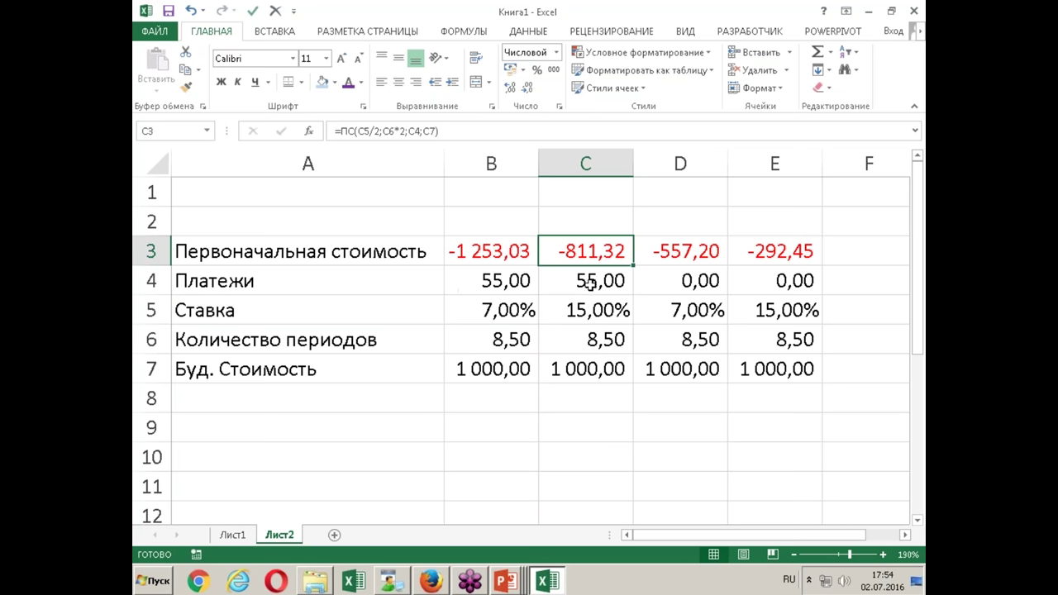
{"action": "left_click", "coordinate": [668, 255]}
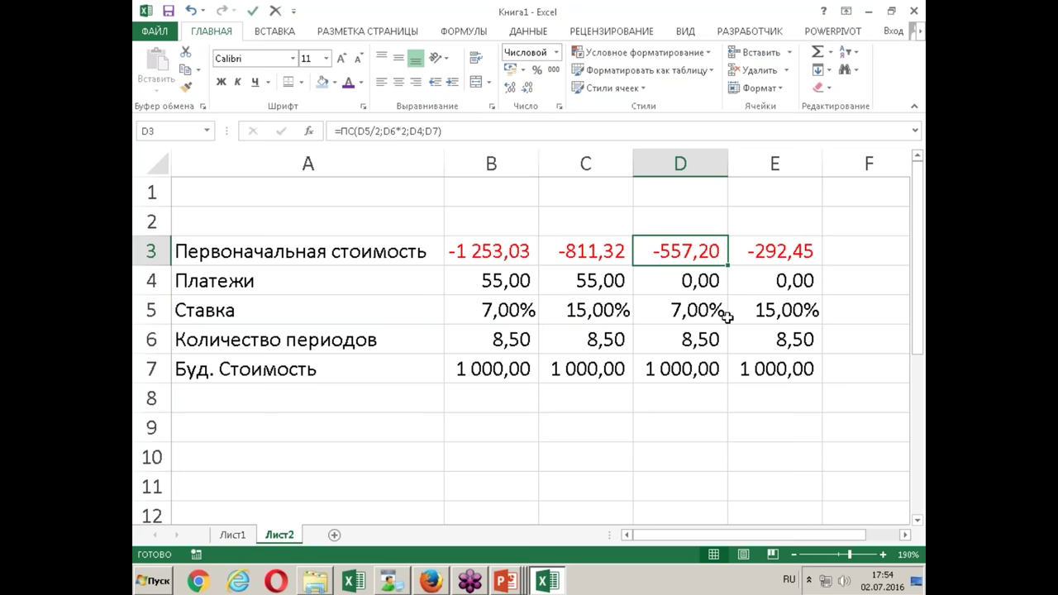
{"action": "left_click", "coordinate": [684, 321]}
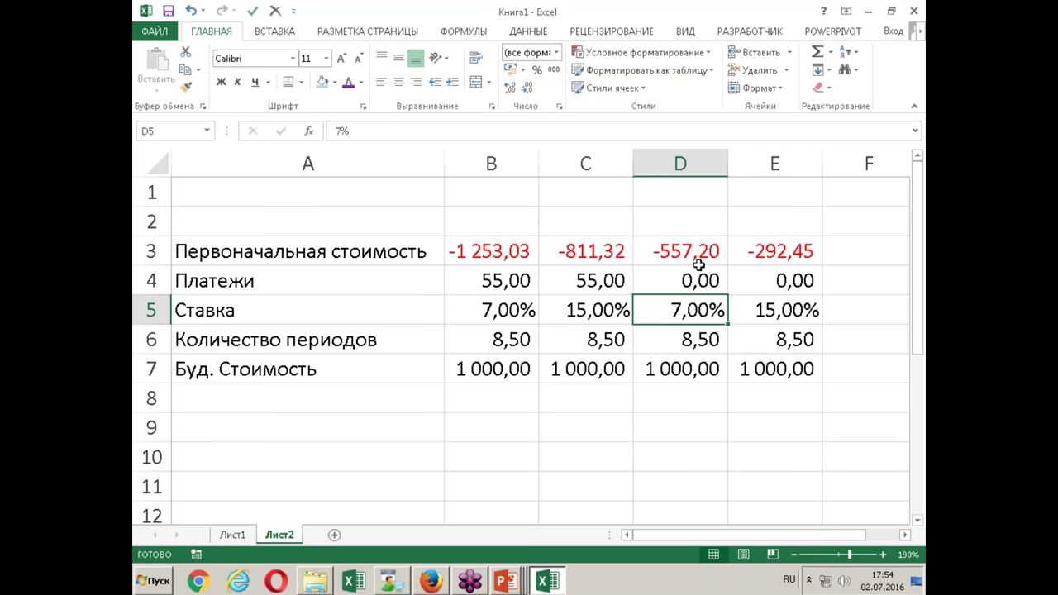
{"action": "left_click", "coordinate": [751, 316]}
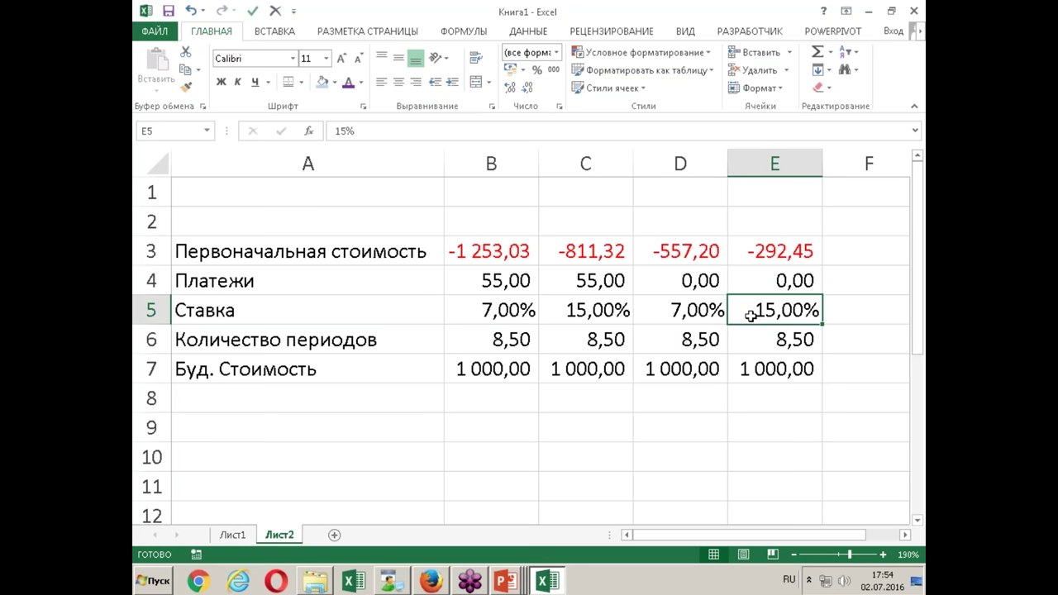
{"action": "left_click", "coordinate": [745, 255]}
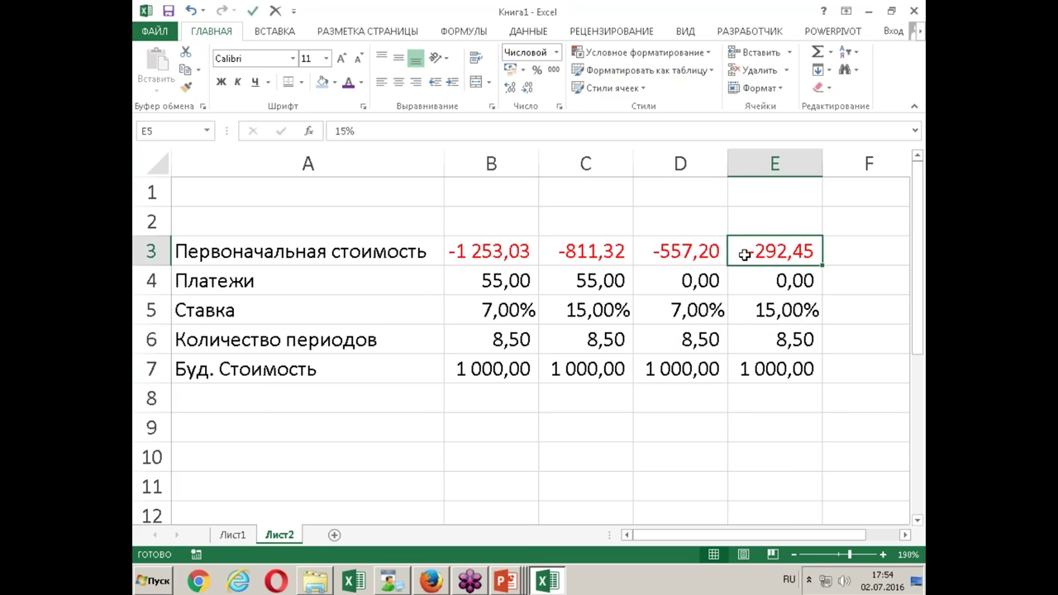
{"action": "left_click_drag", "start_coordinate": [504, 258], "coordinate": [748, 253]}
{"action": "left_click", "coordinate": [663, 314]}
{"action": "left_click", "coordinate": [738, 369]}
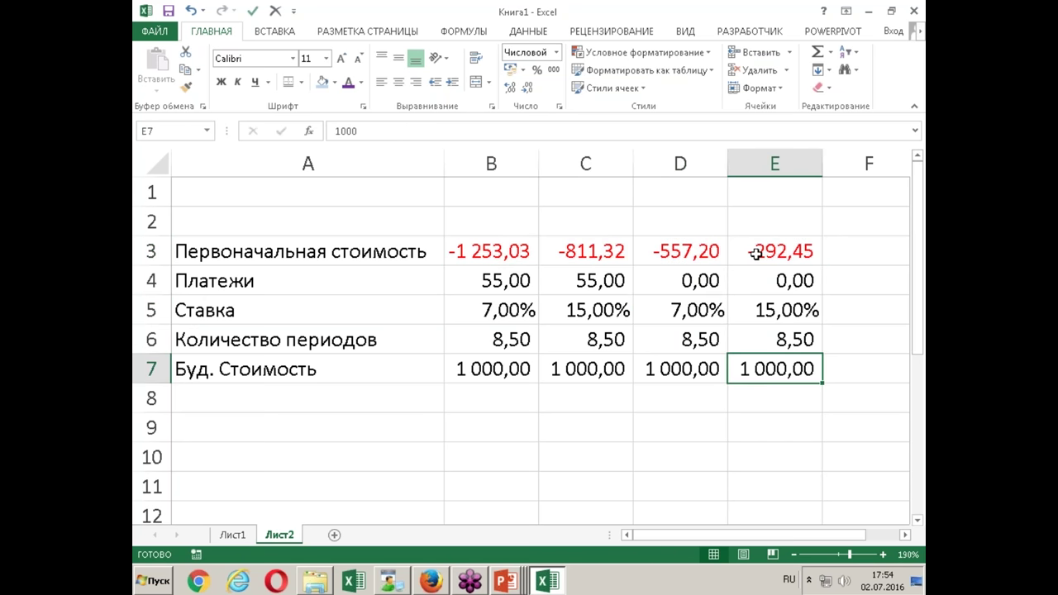
{"action": "left_click", "coordinate": [762, 428]}
{"action": "type", "text": "-"}
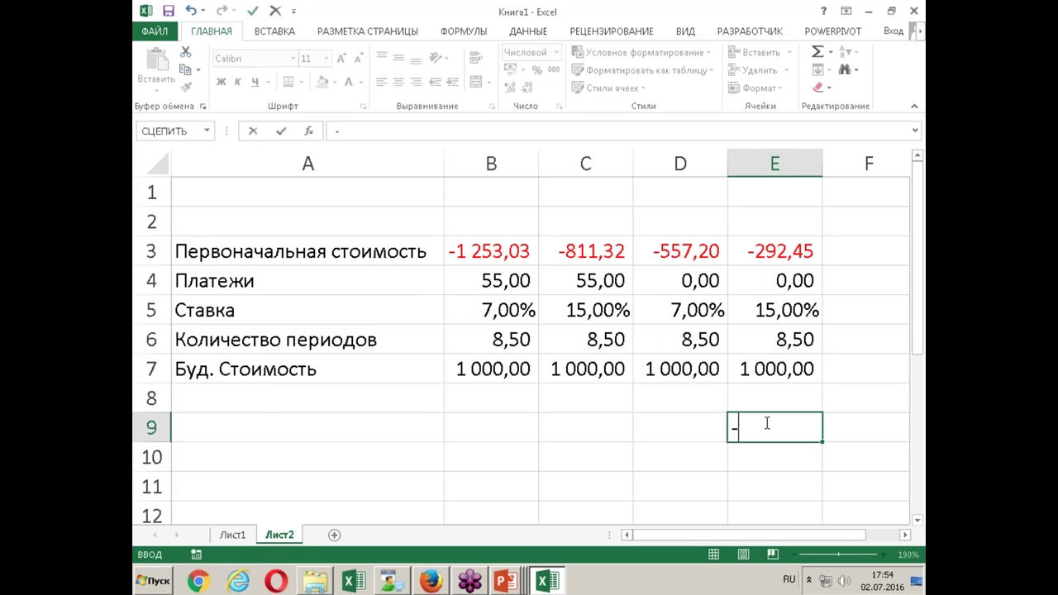
{"action": "type", "text": "-"}
{"action": "left_click", "coordinate": [767, 369]}
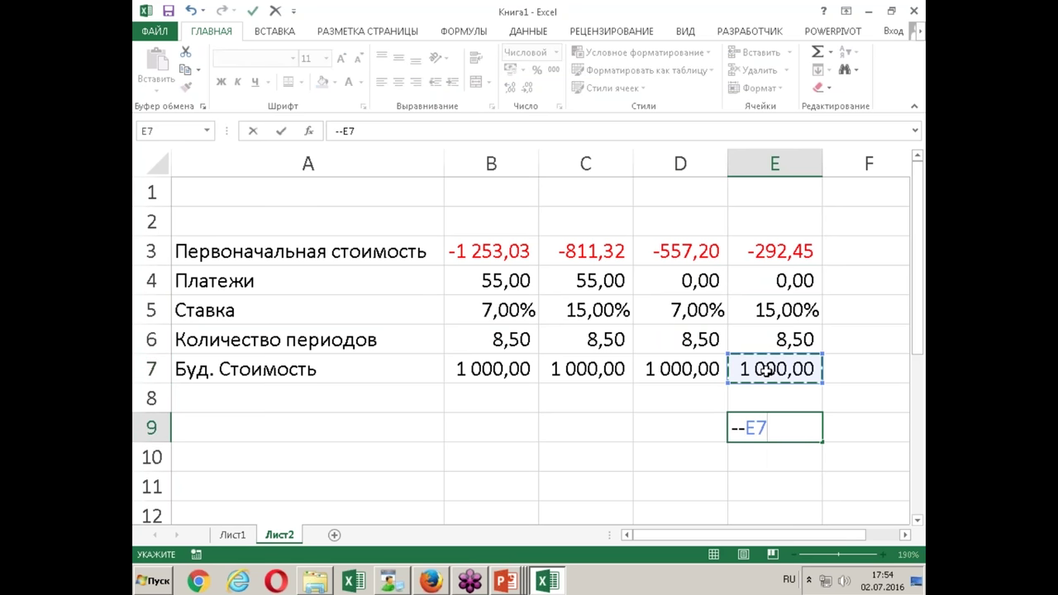
{"action": "key", "text": "F2"}
{"action": "key", "text": "Escape"}
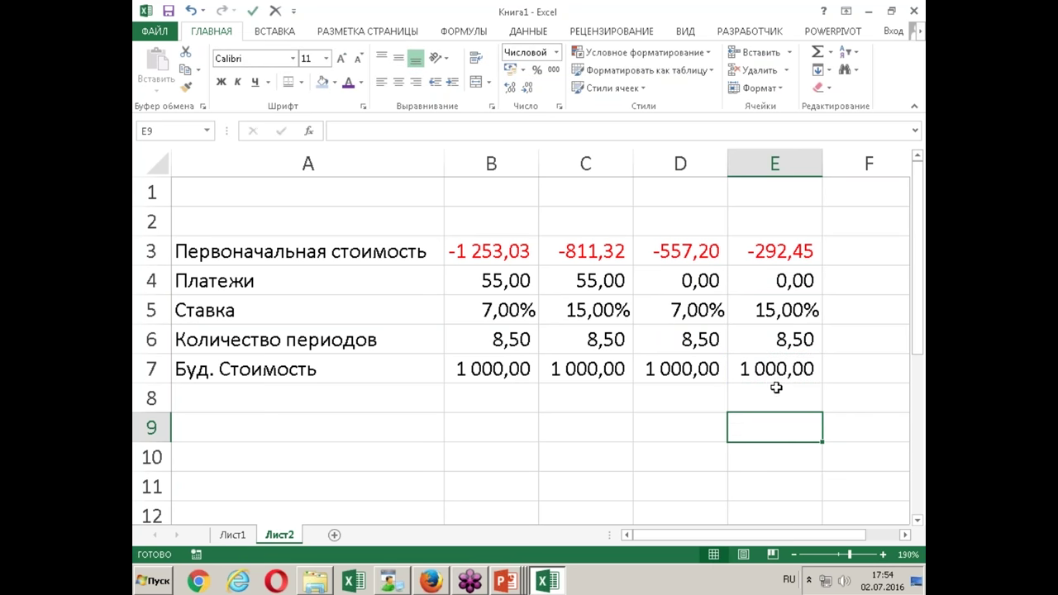
Calculate the ratio of future to initial value in E9 with =-E7/E3, and clear the cell.
{"action": "type", "text": "=-"}
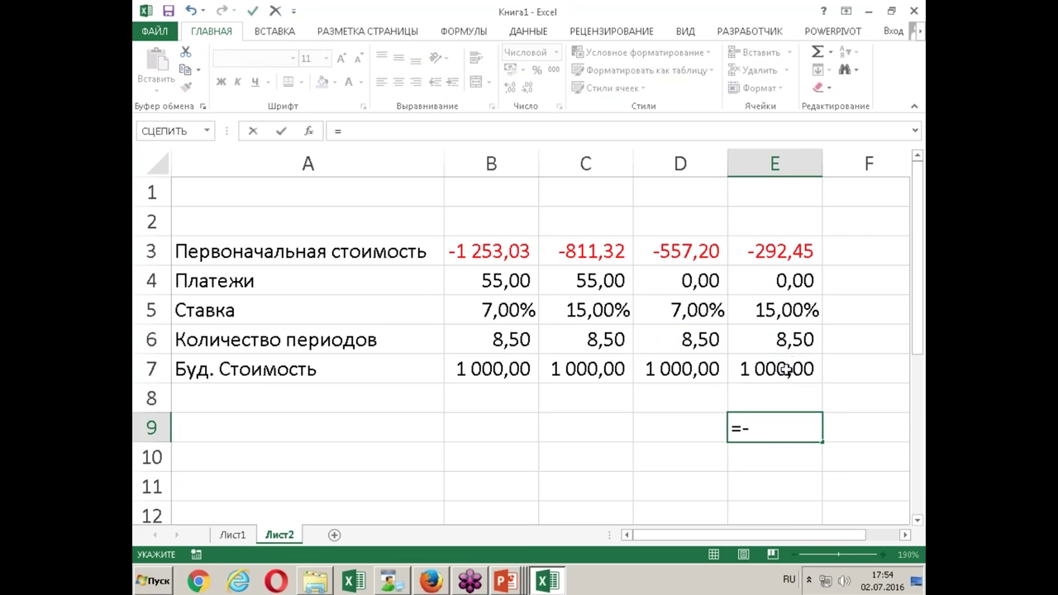
{"action": "left_click", "coordinate": [792, 366]}
{"action": "type", "text": "/"}
{"action": "left_click", "coordinate": [781, 251]}
{"action": "key", "text": "Return"}
{"action": "type", "text": "3"}
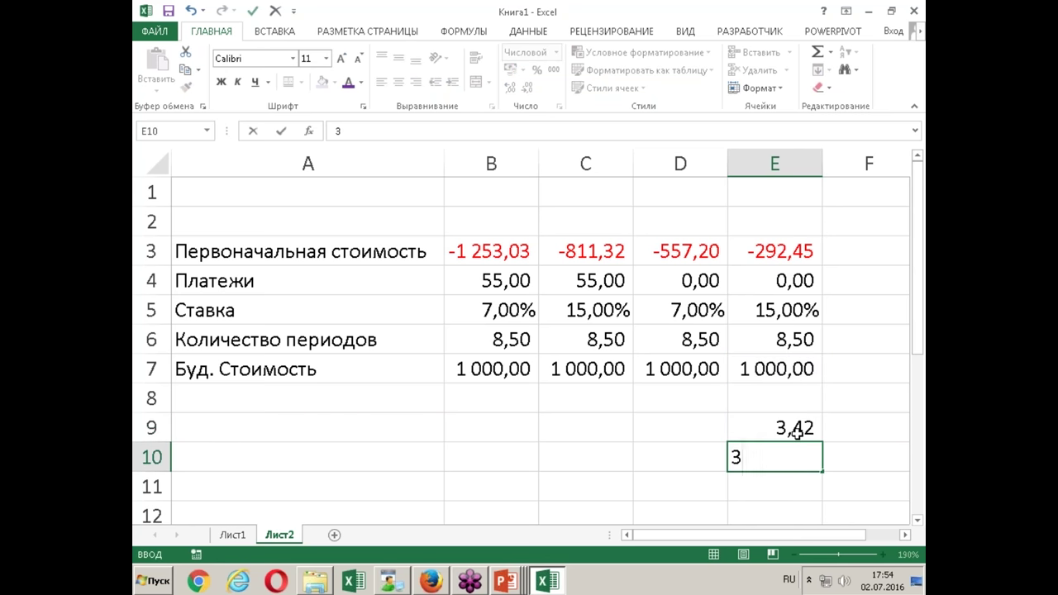
{"action": "key", "text": "Escape"}
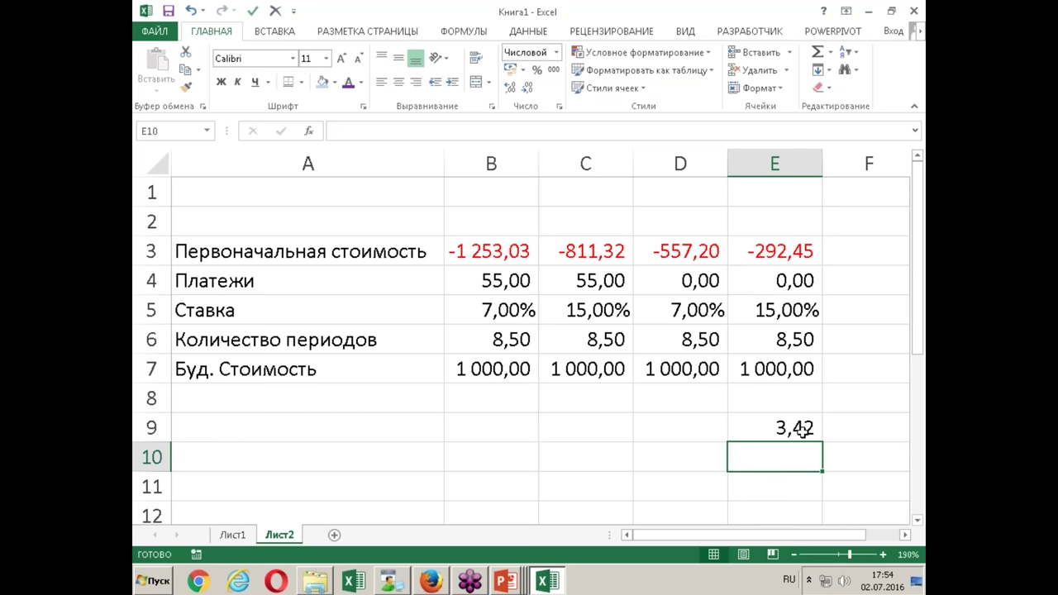
{"action": "left_click", "coordinate": [800, 428]}
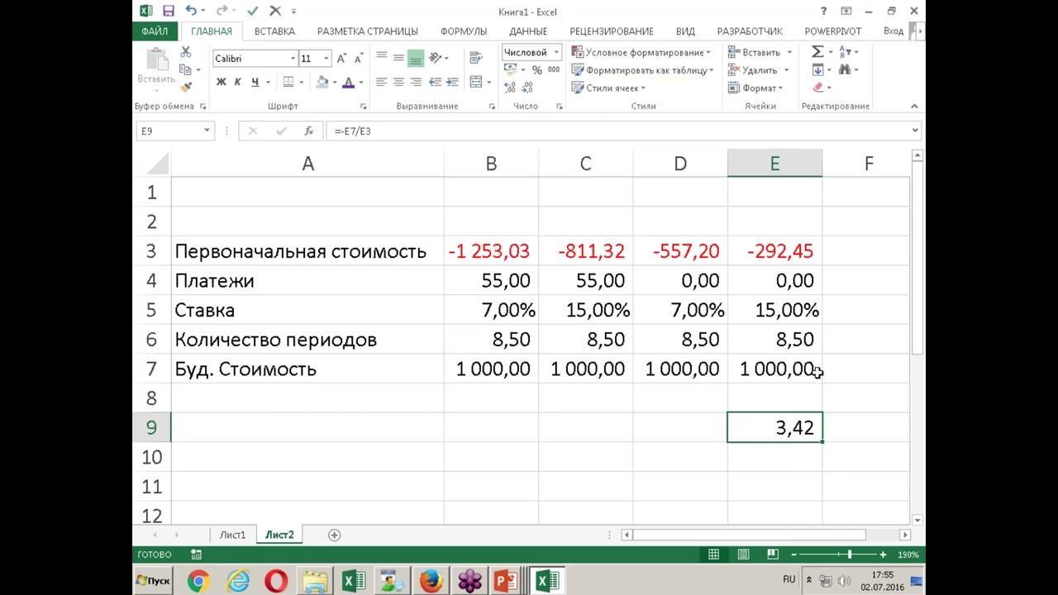
{"action": "key", "text": "Delete"}
Switch to PowerPoint, advance to the slide with the bond valuation answers, and return to Excel.
{"action": "key", "text": "alt+Tab"}
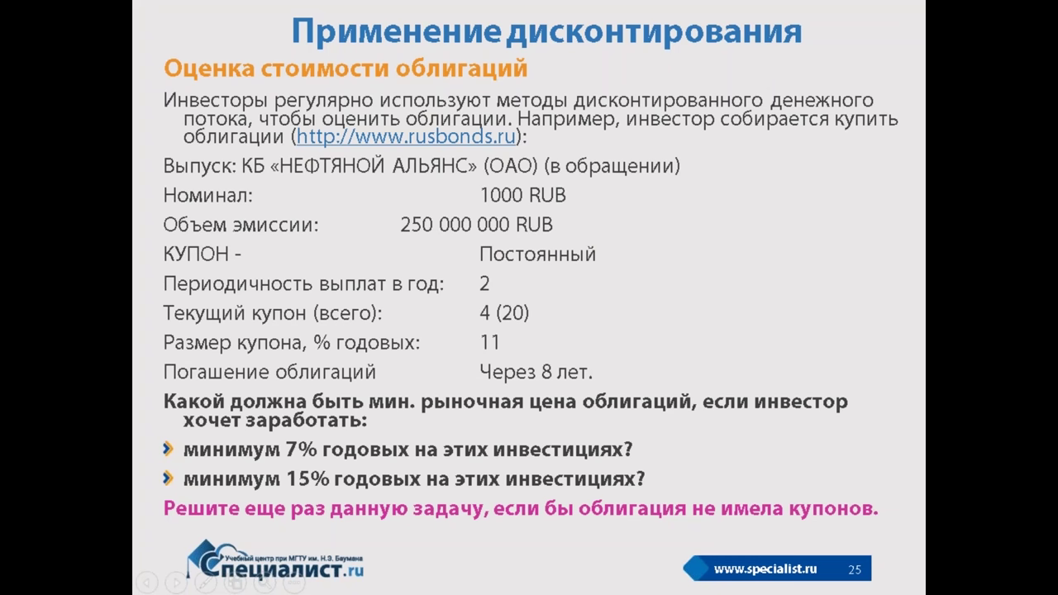
{"action": "left_click", "coordinate": [650, 341]}
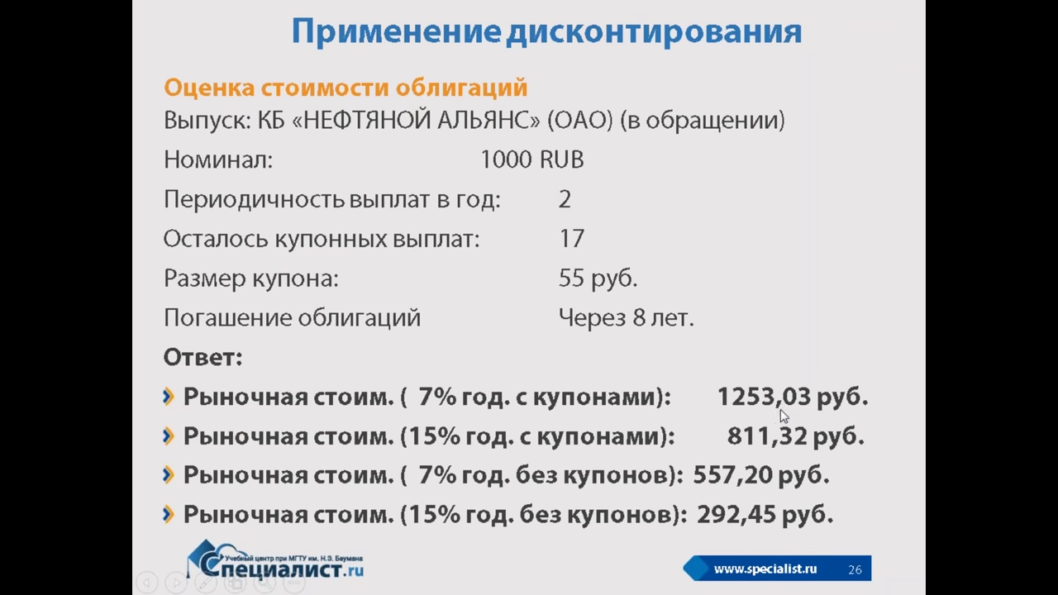
{"action": "key", "text": "alt+Tab"}
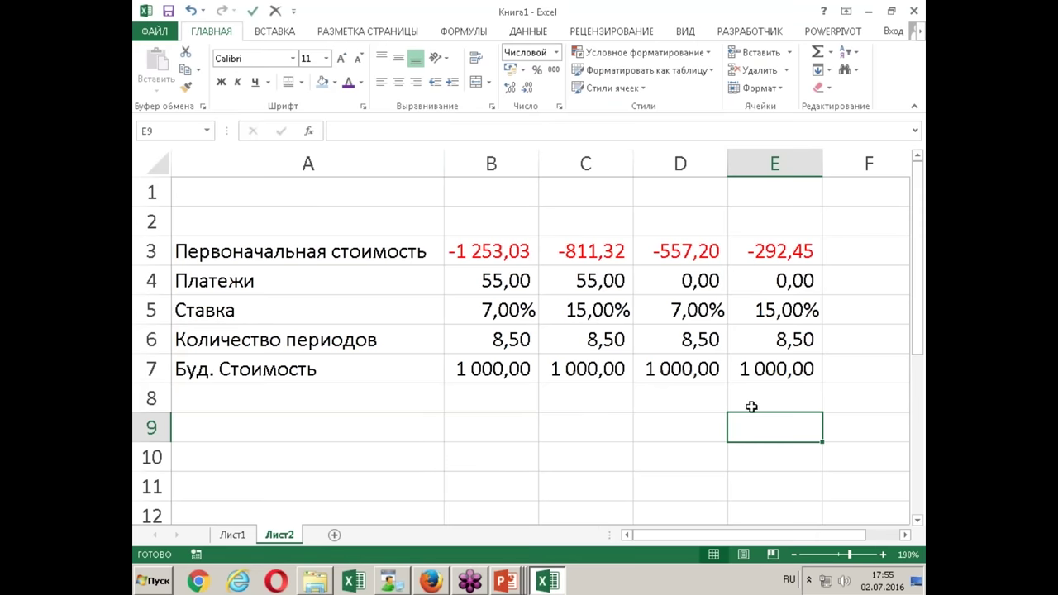
Fill B3 with light blue and C3 with yellow, checking the PowerPoint answer slide in between.
{"action": "left_click", "coordinate": [511, 257]}
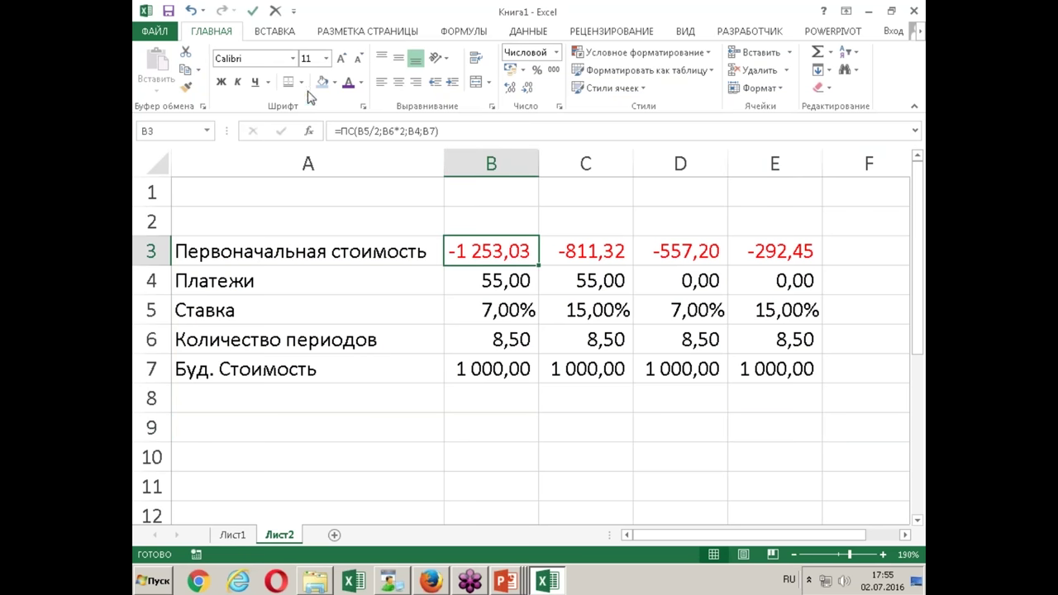
{"action": "key", "text": "alt+Tab"}
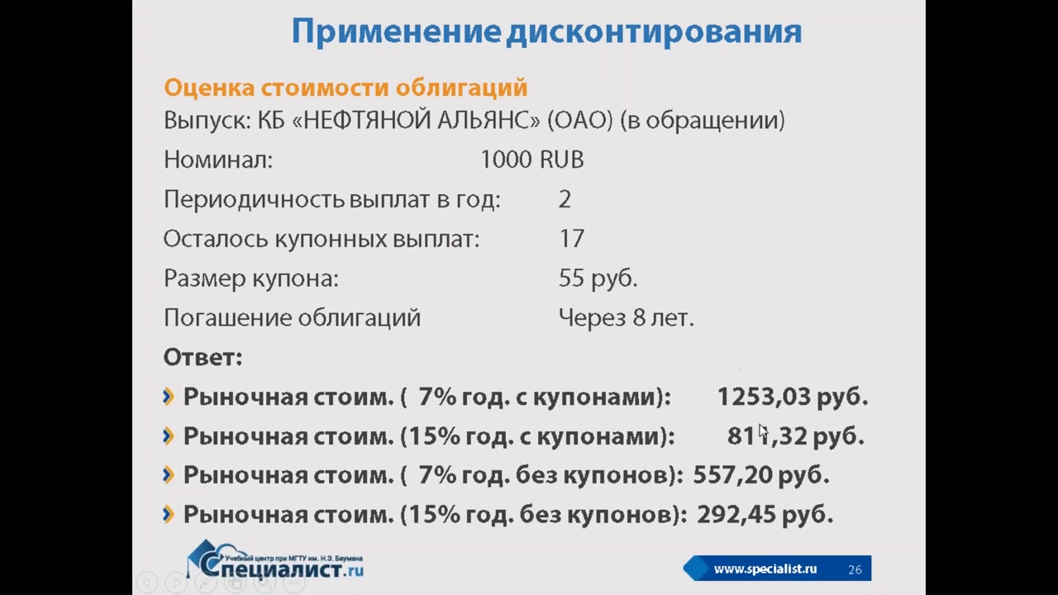
{"action": "key", "text": "alt+Tab"}
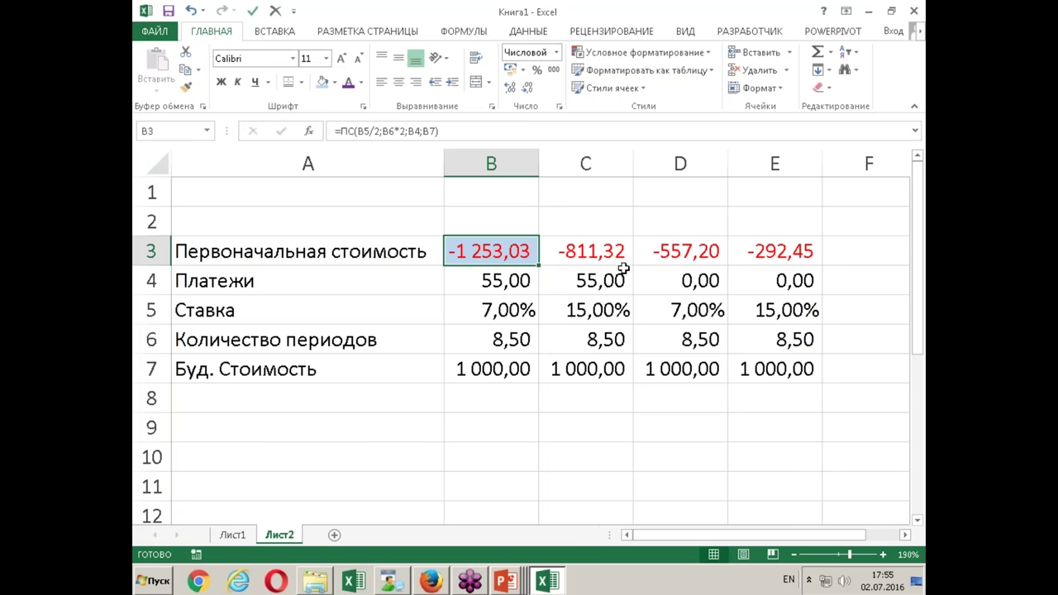
{"action": "left_click", "coordinate": [616, 256], "text": "ctrl"}
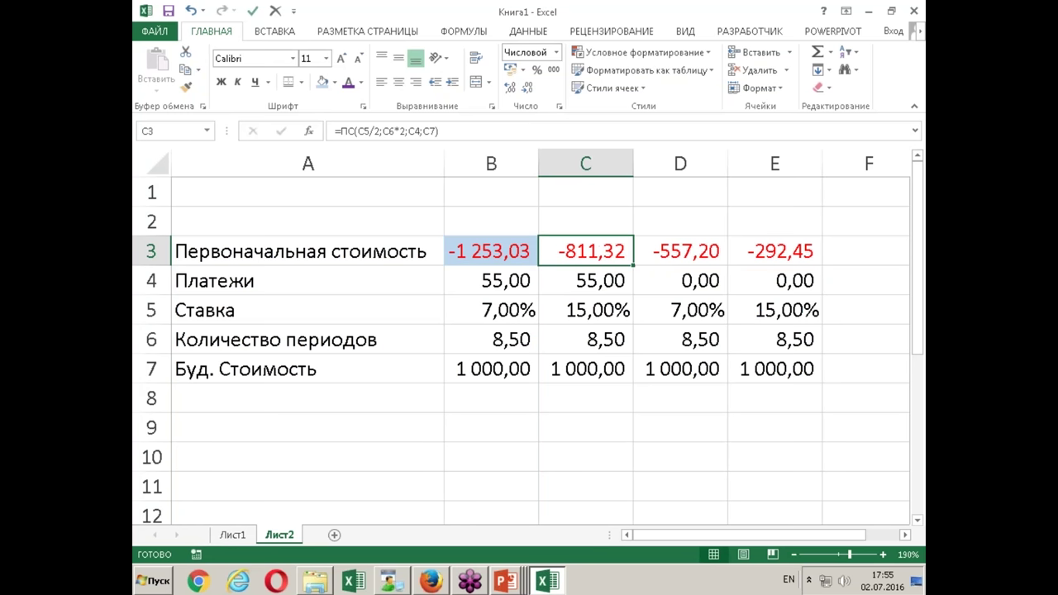
{"action": "left_click", "coordinate": [335, 83]}
{"action": "left_click", "coordinate": [360, 202]}
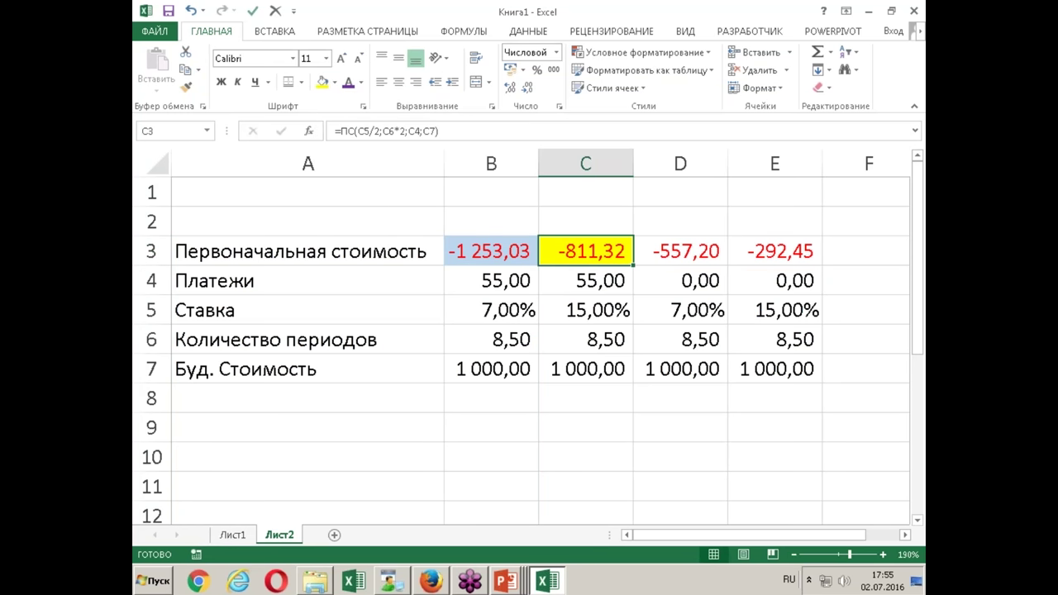
Check the answer slide in PowerPoint again, return to Excel, and fill E3 with yellow and D3 with light blue.
{"action": "key", "text": "alt+Tab"}
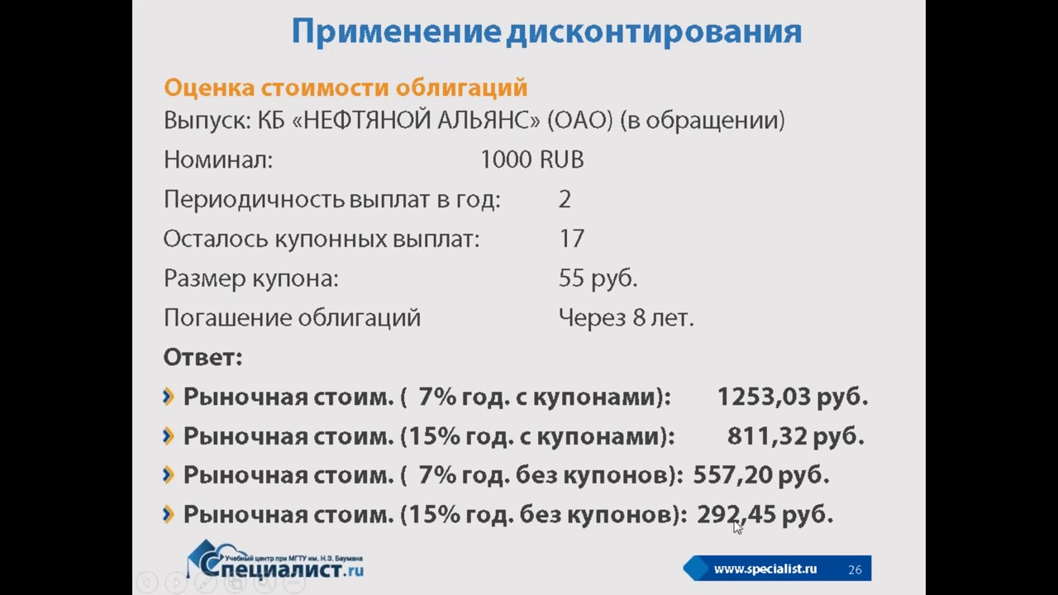
{"action": "key", "text": "alt+Tab"}
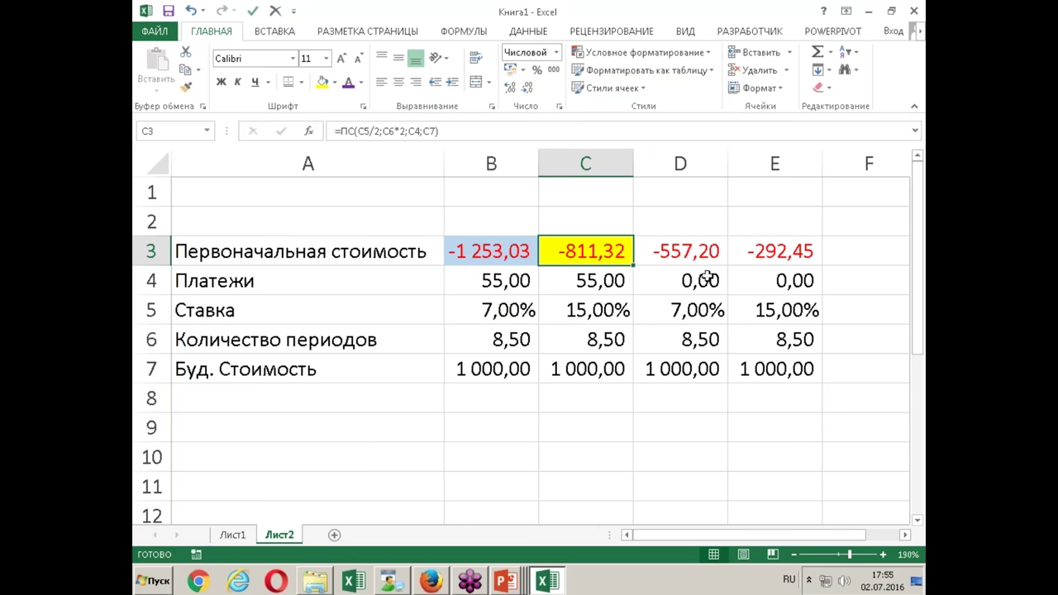
{"action": "left_click", "coordinate": [701, 257]}
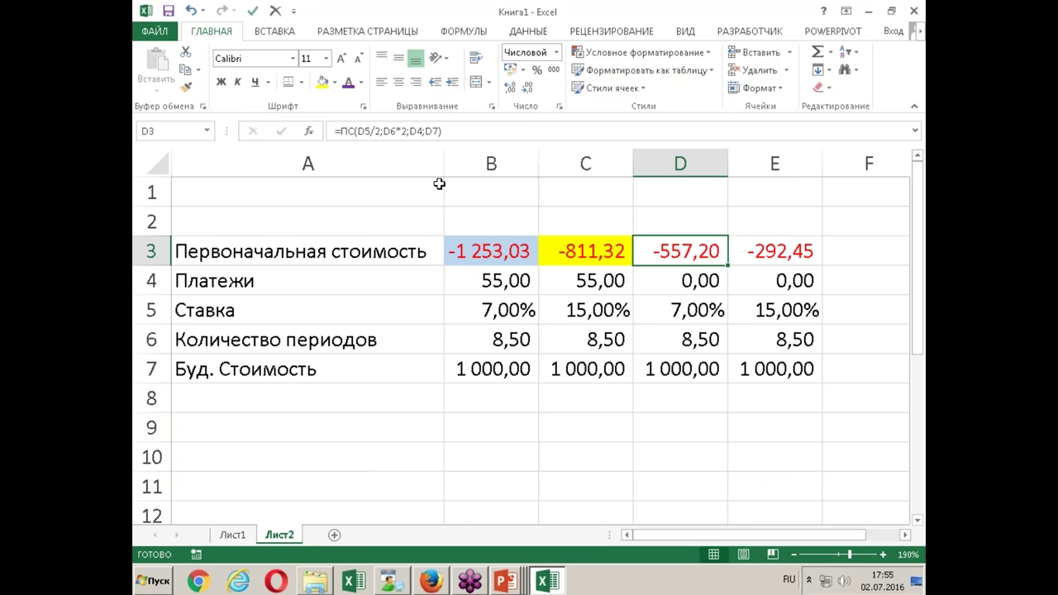
{"action": "left_click", "coordinate": [748, 247]}
{"action": "left_click", "coordinate": [323, 81]}
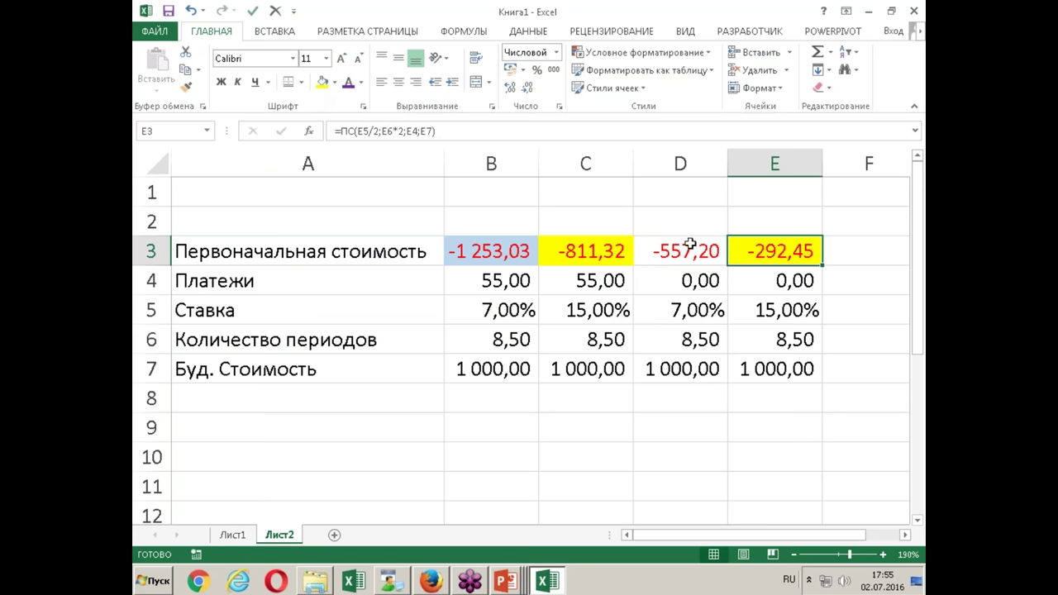
{"action": "left_click", "coordinate": [649, 248]}
{"action": "left_click", "coordinate": [335, 82]}
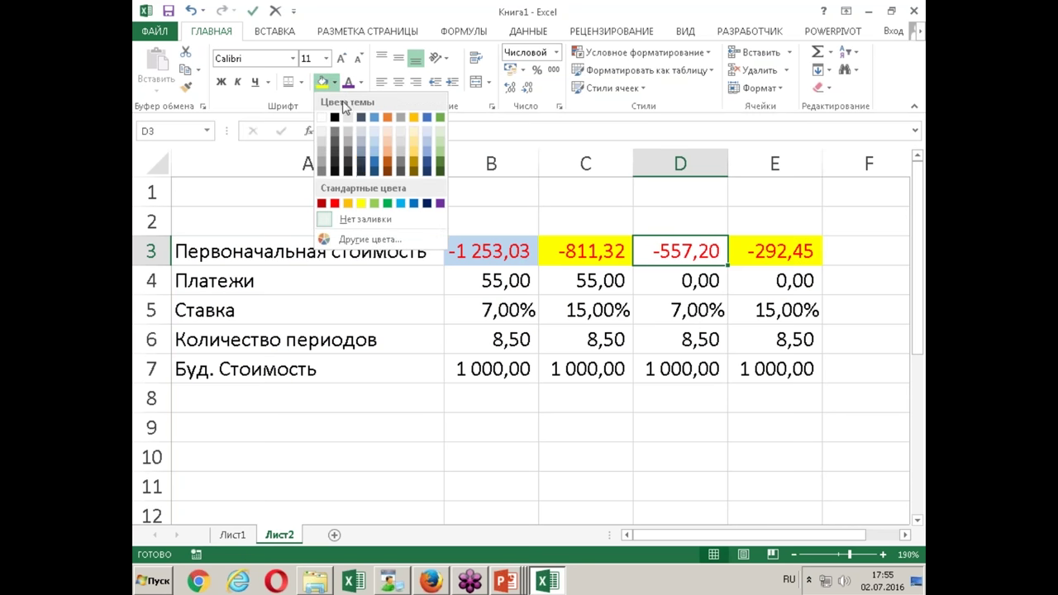
{"action": "left_click", "coordinate": [425, 142]}
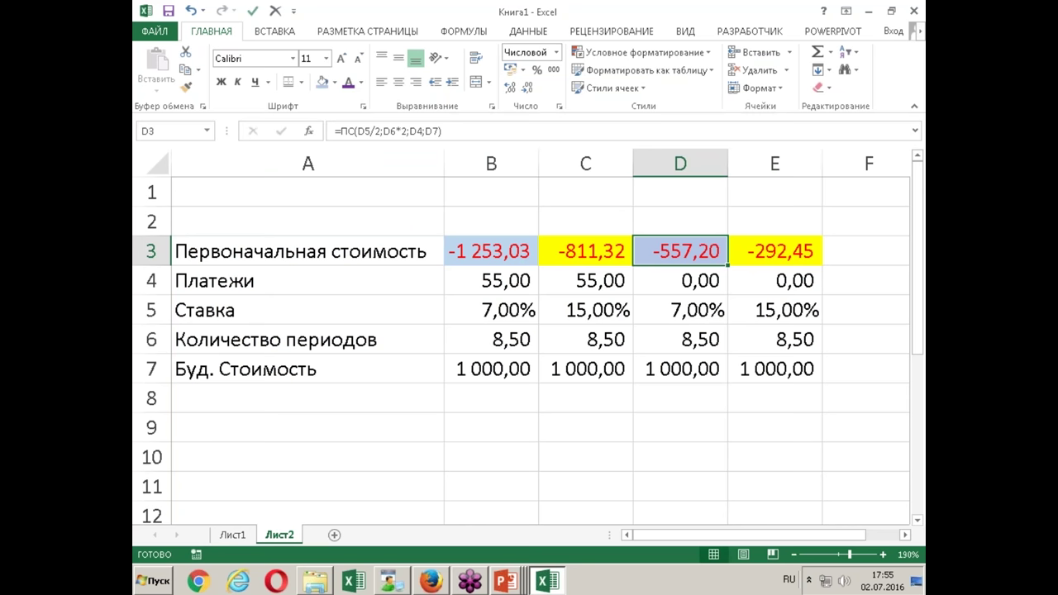
{"action": "left_click", "coordinate": [601, 402]}
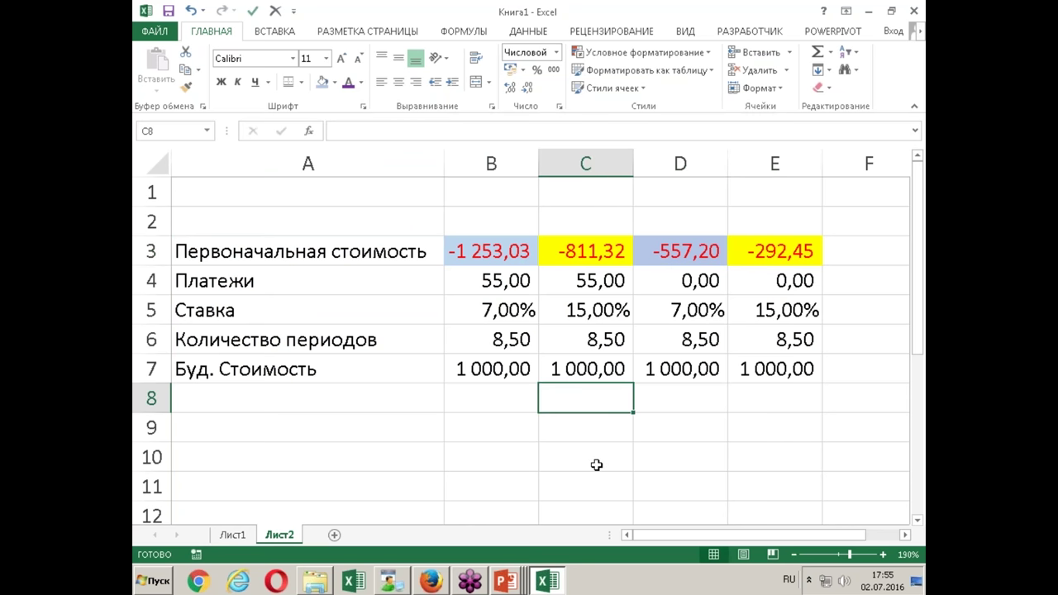
Switch to Firefox to examine the government bond yields on RusBonds and the Sberbank deposit rates.
{"action": "key", "text": "alt+Tab"}
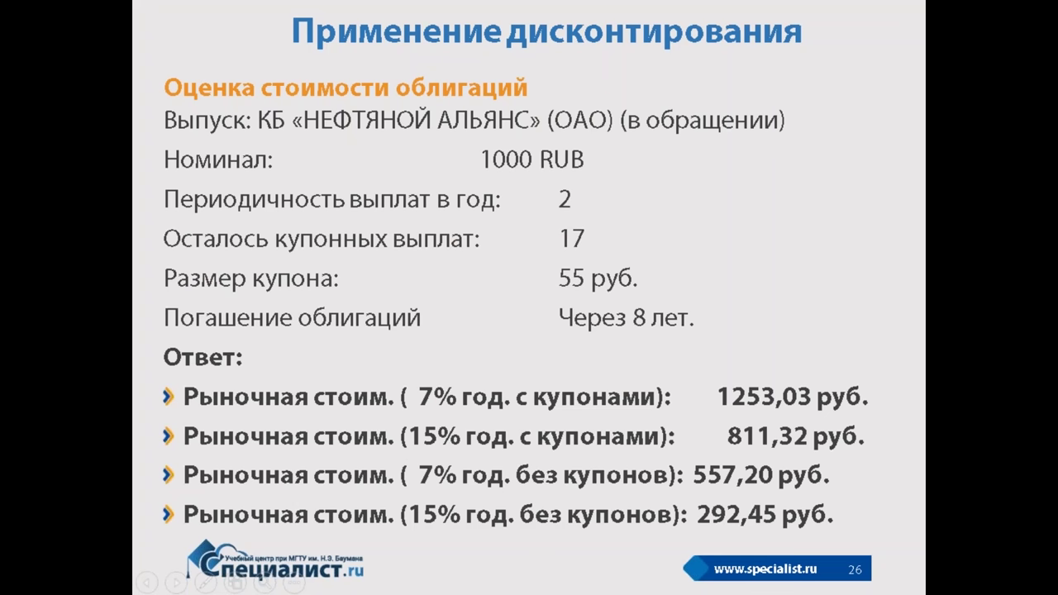
{"action": "key", "text": "alt+Tab"}
{"action": "key", "text": "alt+Tab"}
{"action": "key", "text": "alt+Tab"}
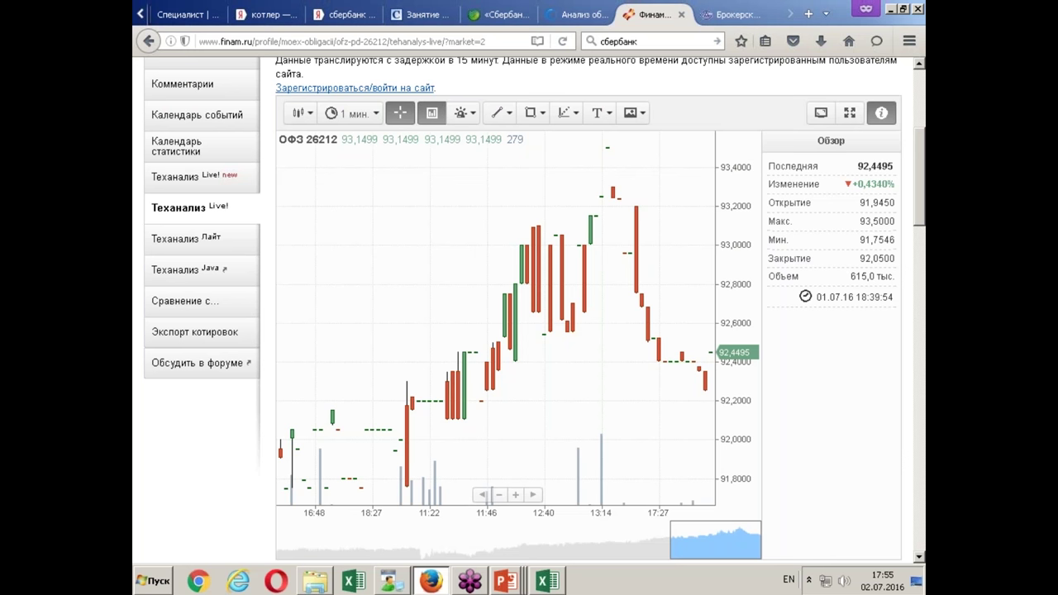
{"action": "left_click", "coordinate": [583, 15]}
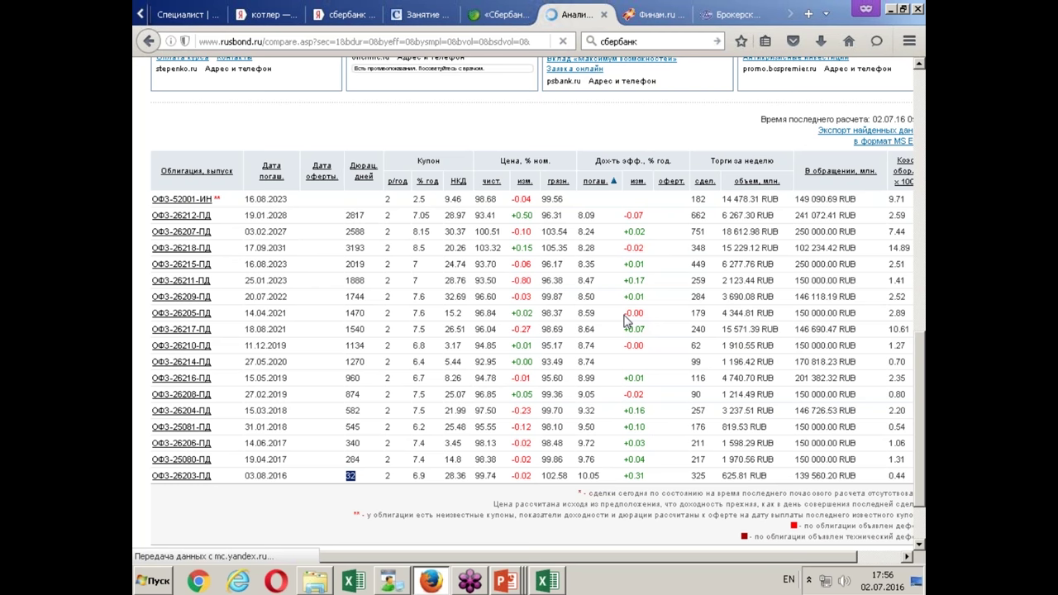
{"action": "left_click", "coordinate": [502, 15]}
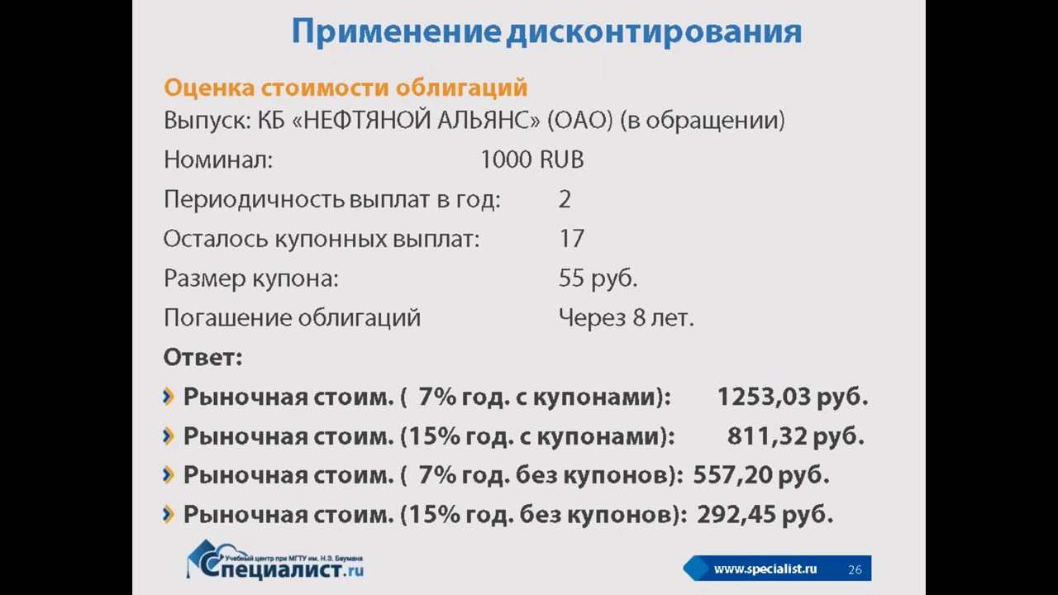
Return to Excel and copy the bond calculation in A3:C7 to a new block starting at A10.
{"action": "key", "text": "alt+Tab"}
{"action": "key", "text": "alt+Tab"}
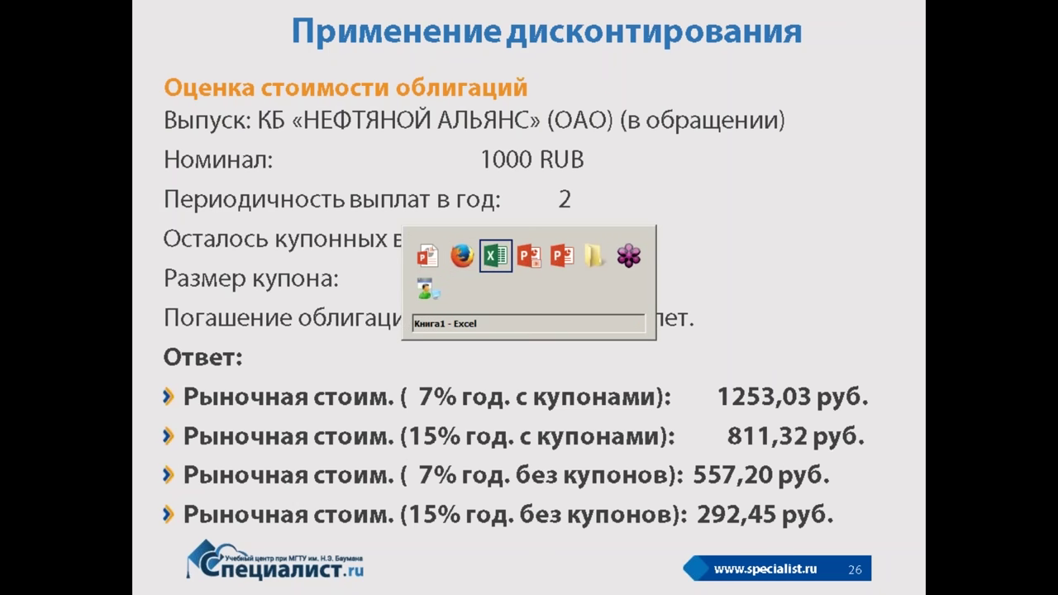
{"action": "left_click_drag", "start_coordinate": [223, 253], "coordinate": [587, 373]}
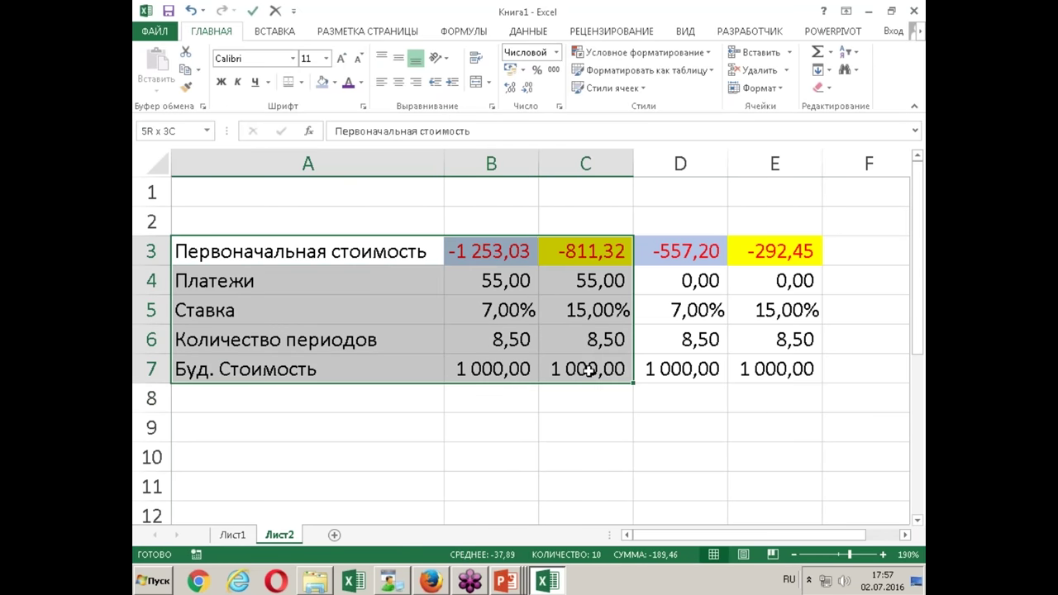
{"action": "key", "text": "ctrl+c"}
{"action": "key", "text": "Down"}
{"action": "key", "text": "Down"}
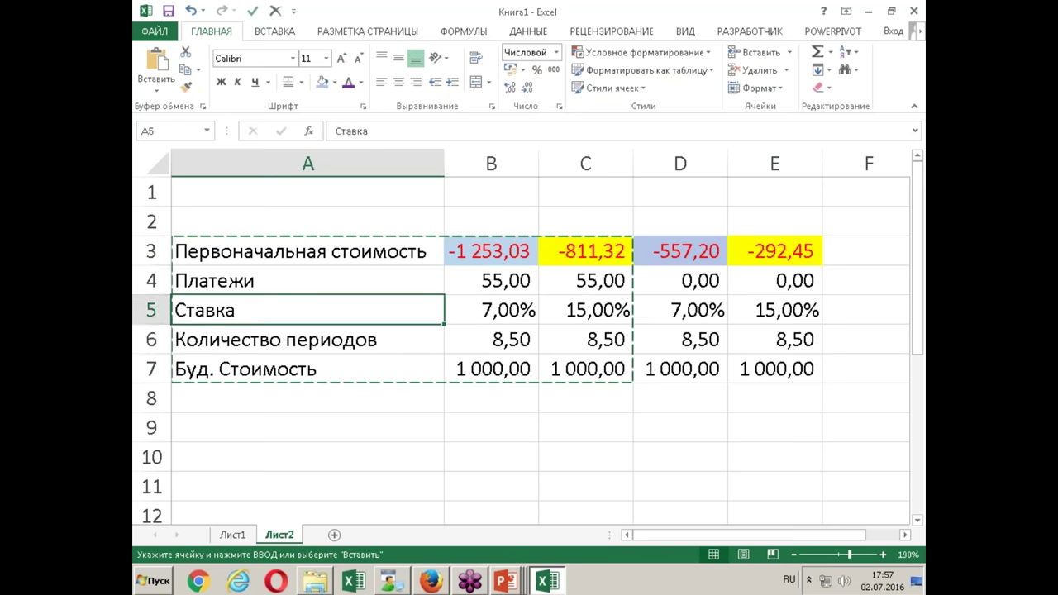
{"action": "key", "text": "Down"}
{"action": "key", "text": "Down"}
{"action": "key", "text": "Down"}
{"action": "key", "text": "Down"}
{"action": "key", "text": "Down"}
{"action": "key", "text": "ctrl+v"}
{"action": "key", "text": "Escape"}
{"action": "key", "text": "Down"}
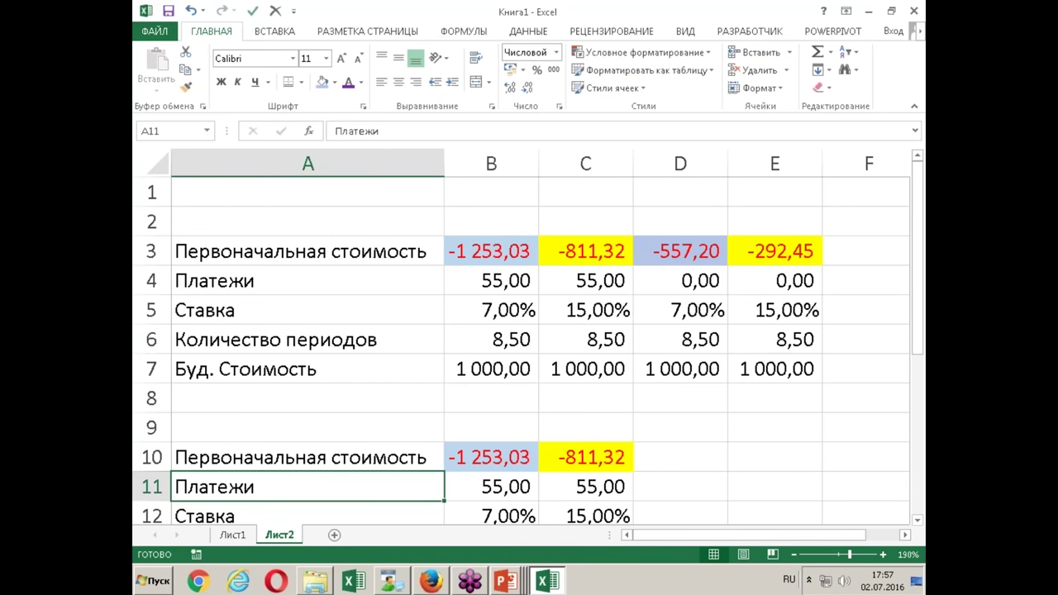
{"action": "key", "text": "Down"}
{"action": "key", "text": "Down"}
{"action": "key", "text": "Down"}
{"action": "key", "text": "Down"}
{"action": "key", "text": "Down"}
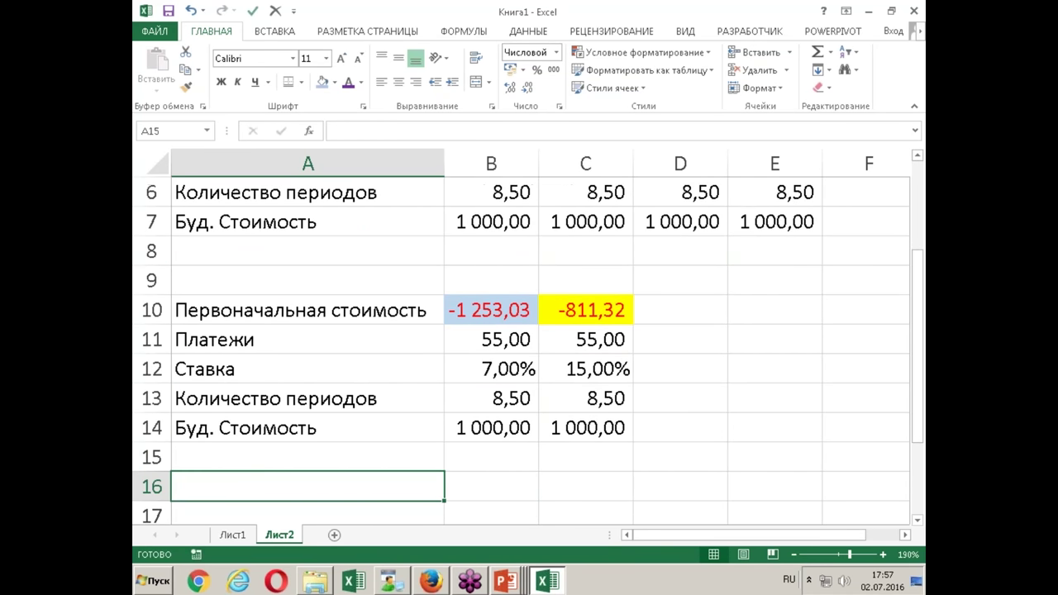
{"action": "key", "text": "Up"}
{"action": "key", "text": "Up"}
{"action": "key", "text": "Up"}
{"action": "key", "text": "Up"}
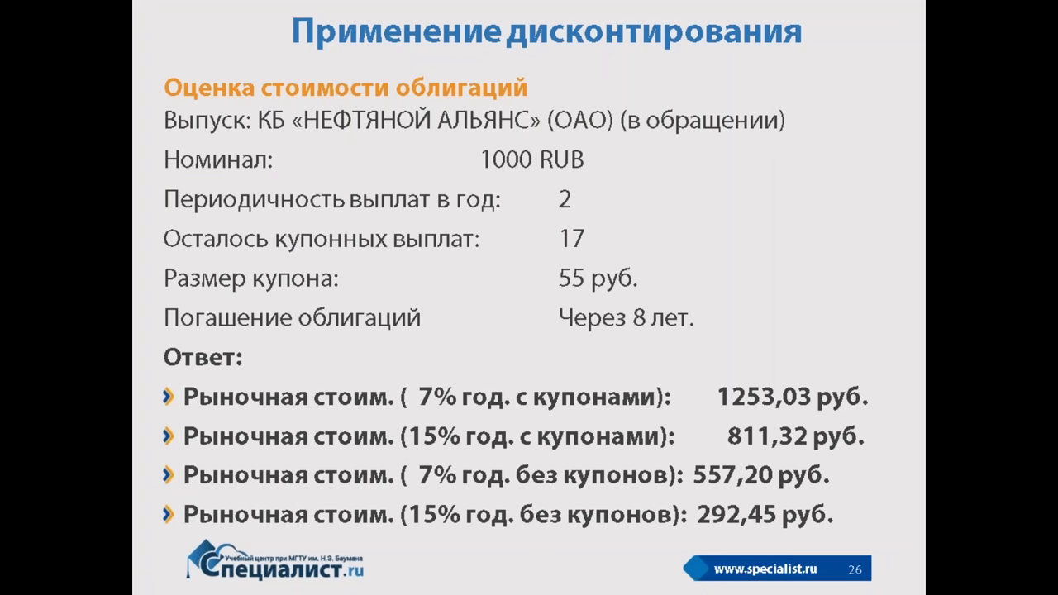
Switch to Firefox and open bond ОФЗ-26212-ПД from the RusBonds list in a new tab to view its yield data.
{"action": "key", "text": "alt+Tab"}
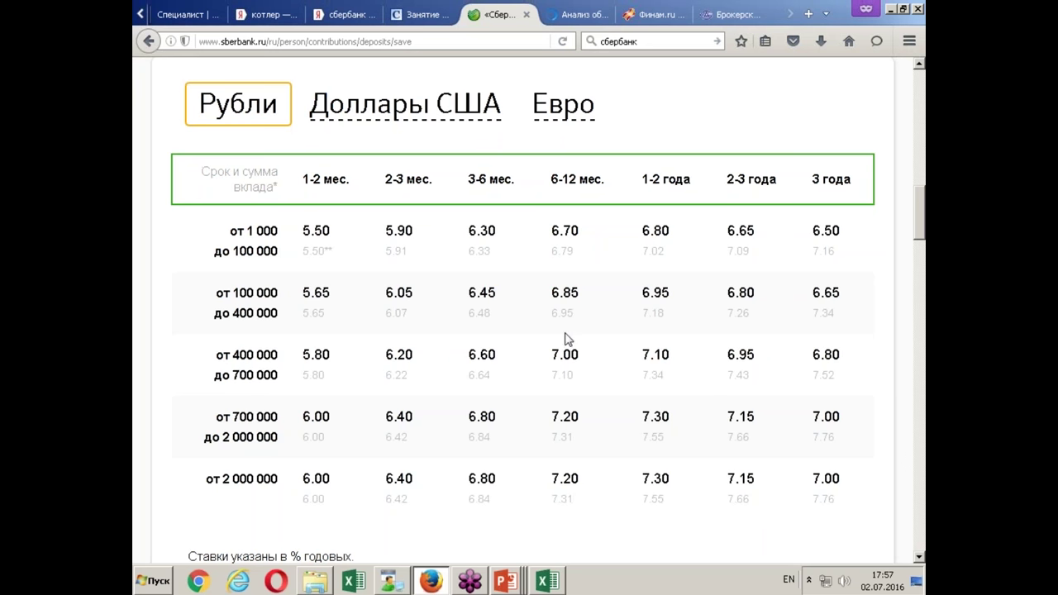
{"action": "left_click", "coordinate": [581, 14]}
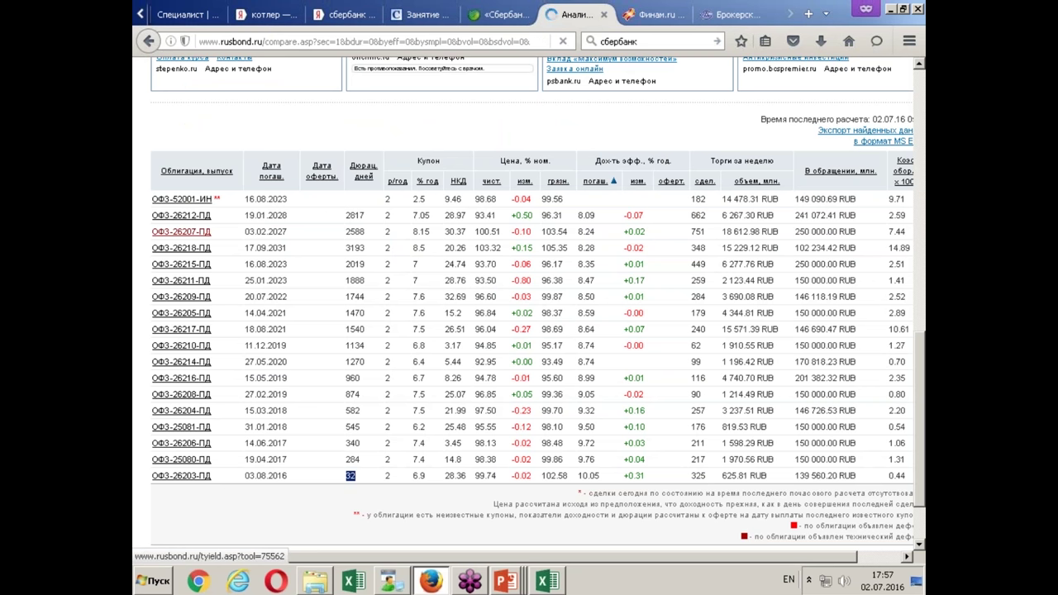
{"action": "right_click", "coordinate": [195, 217]}
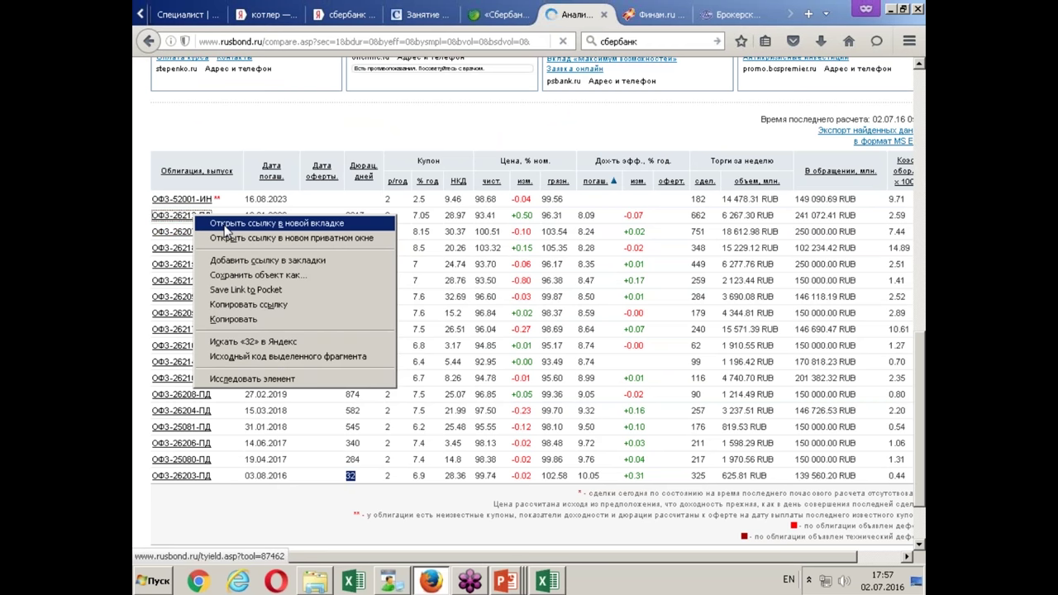
{"action": "left_click", "coordinate": [224, 232]}
{"action": "left_click", "coordinate": [665, 14]}
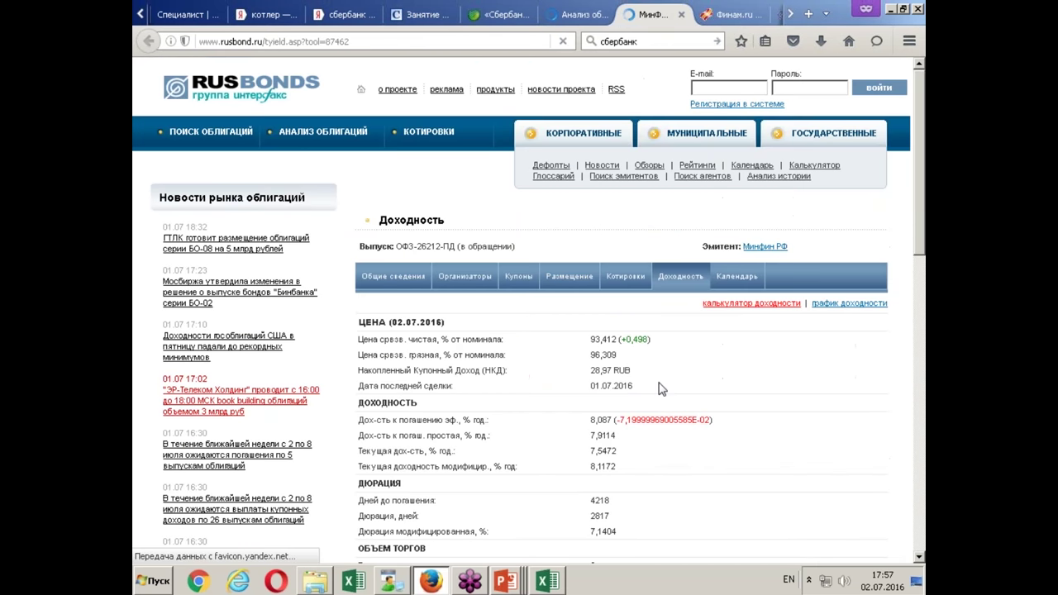
{"action": "scroll", "coordinate": [661, 387], "scroll_direction": "down", "scroll_amount": 4}
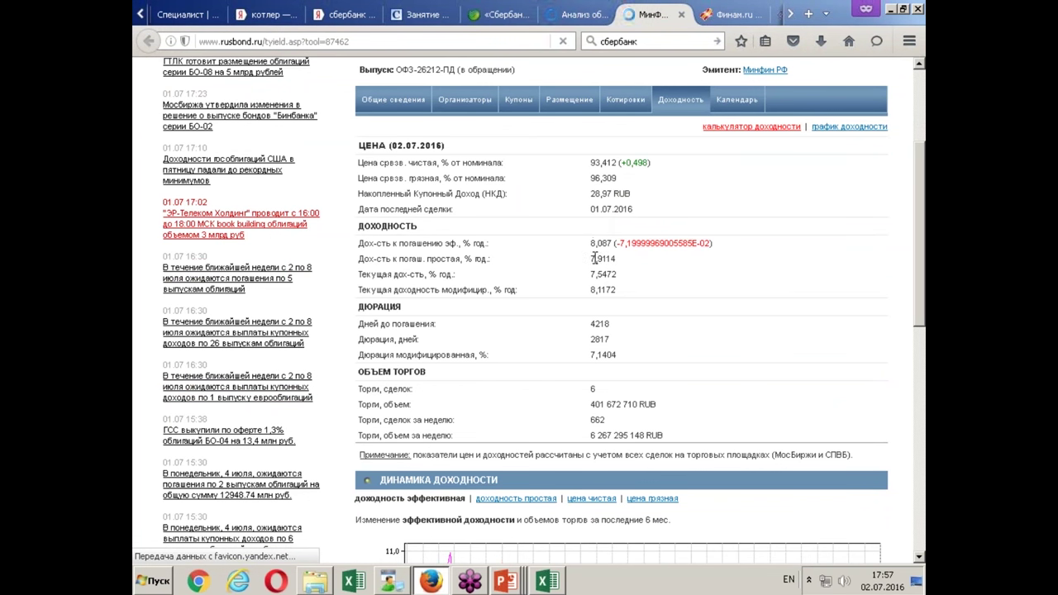
Switch back to Excel and select the future values in B14:C14 to check the nominal.
{"action": "key", "text": "alt+Tab"}
{"action": "key", "text": "alt+Tab"}
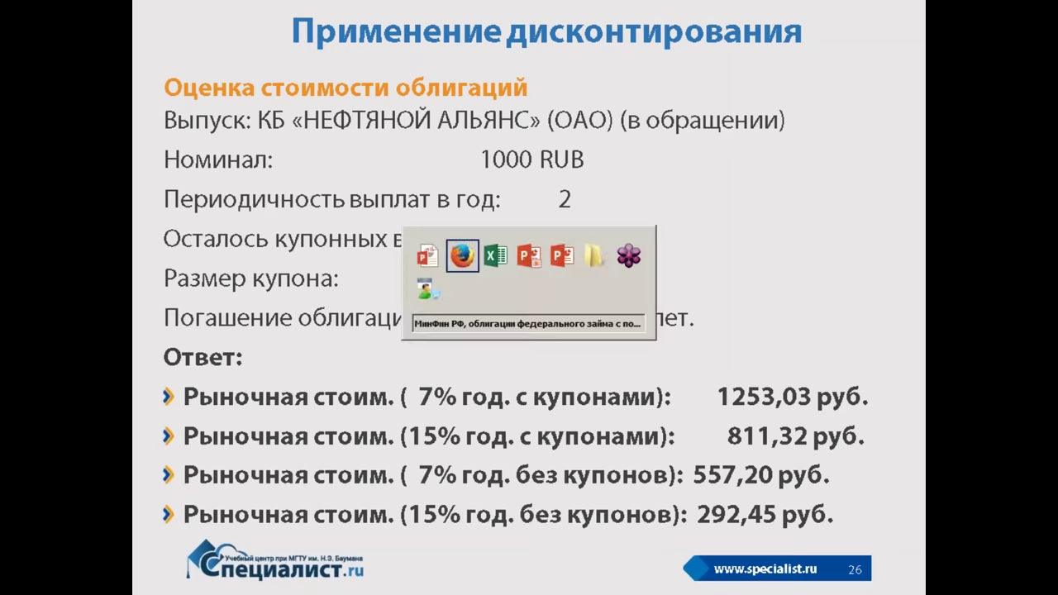
{"action": "key", "text": "alt+Tab"}
{"action": "key", "text": "alt+Tab"}
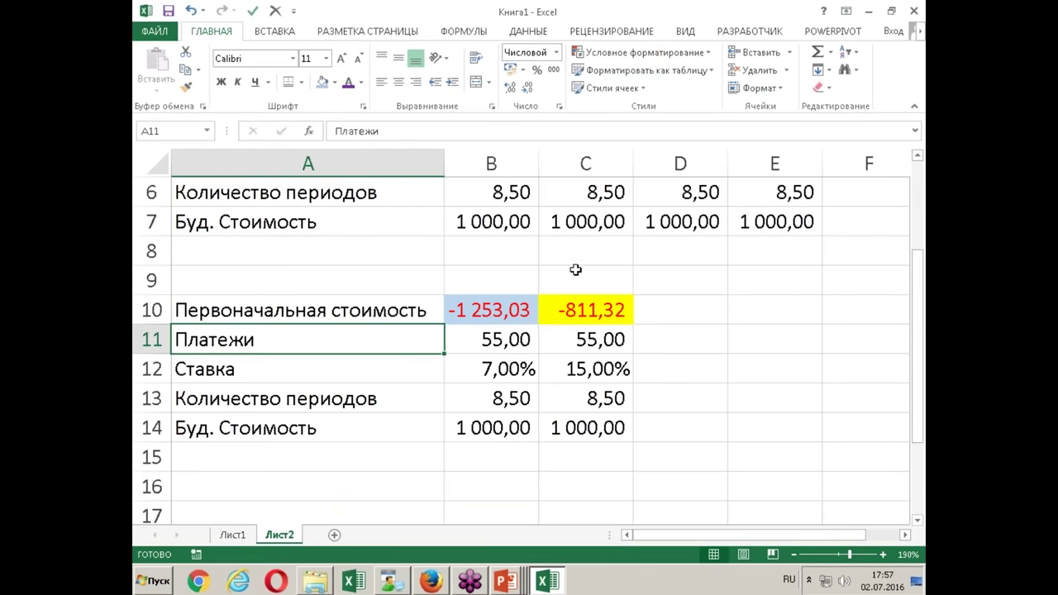
{"action": "left_click_drag", "start_coordinate": [508, 428], "coordinate": [569, 430]}
Switch to Firefox and open the Общие сведения page of ОФЗ-26212-ПД to examine its nominal, maturity and coupon details.
{"action": "key", "text": "alt+Tab"}
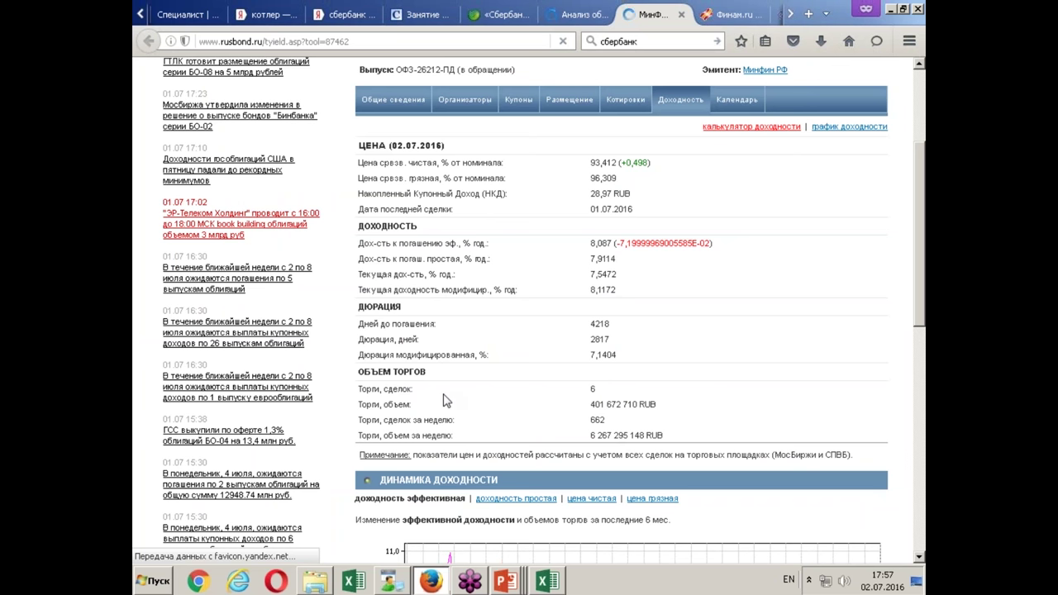
{"action": "left_click", "coordinate": [398, 100]}
{"action": "scroll", "coordinate": [593, 394], "scroll_direction": "down", "scroll_amount": 3}
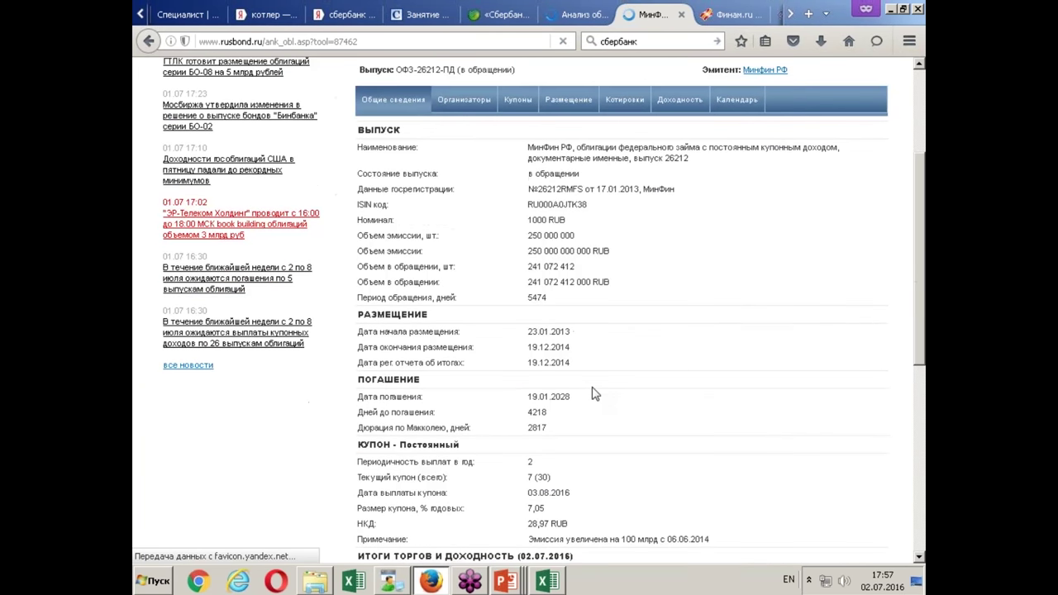
{"action": "scroll", "coordinate": [594, 394], "scroll_direction": "down", "scroll_amount": 2}
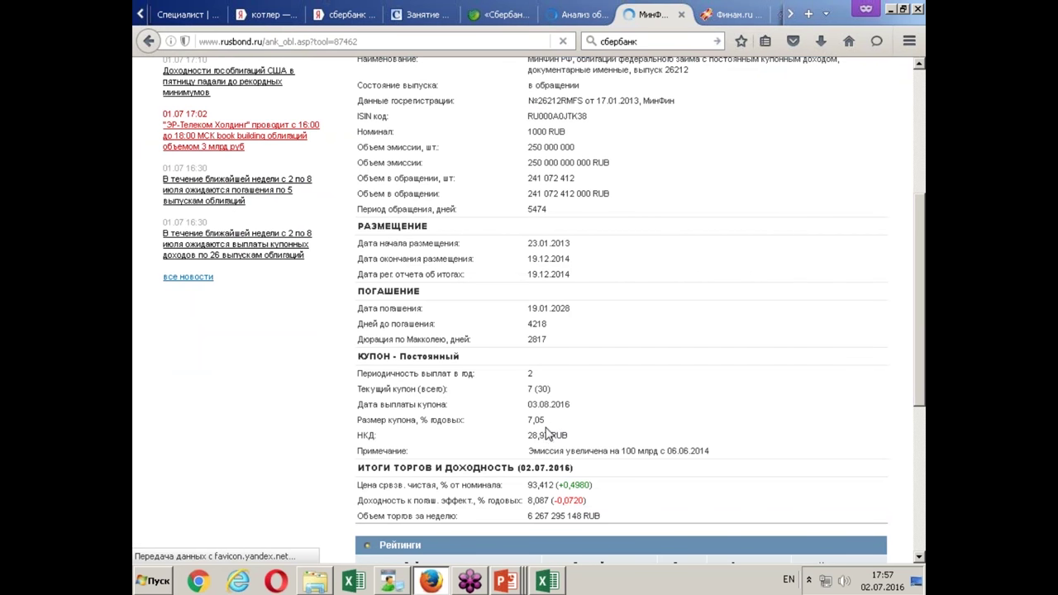
Return to Excel and calculate the semiannual coupon payment in B11 with =0,0705/2*1000.
{"action": "key", "text": "alt+Tab"}
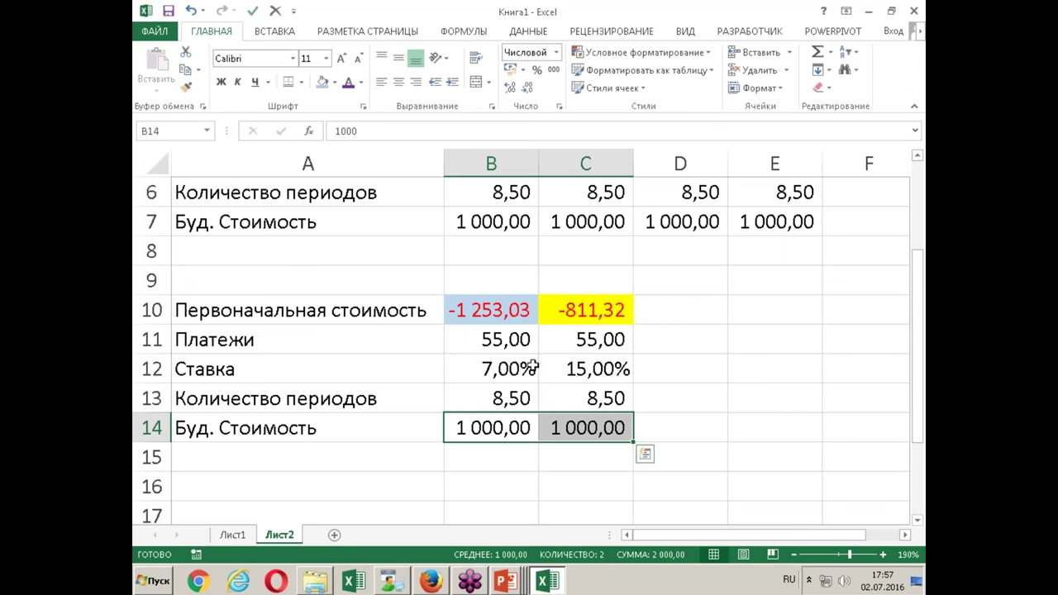
{"action": "left_click", "coordinate": [513, 339]}
{"action": "type", "text": "=0,0"}
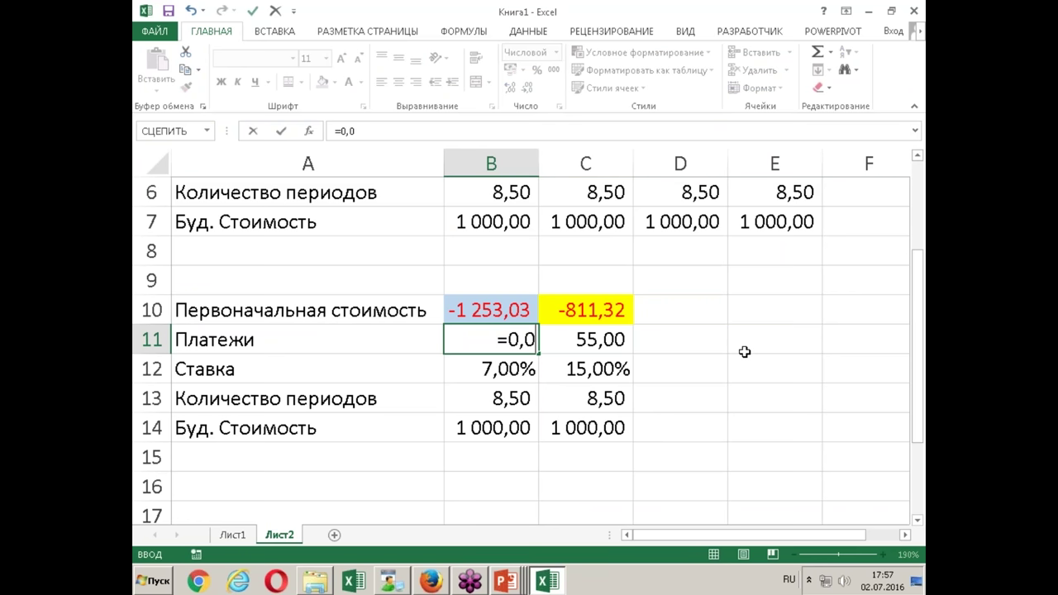
{"action": "type", "text": "705/"}
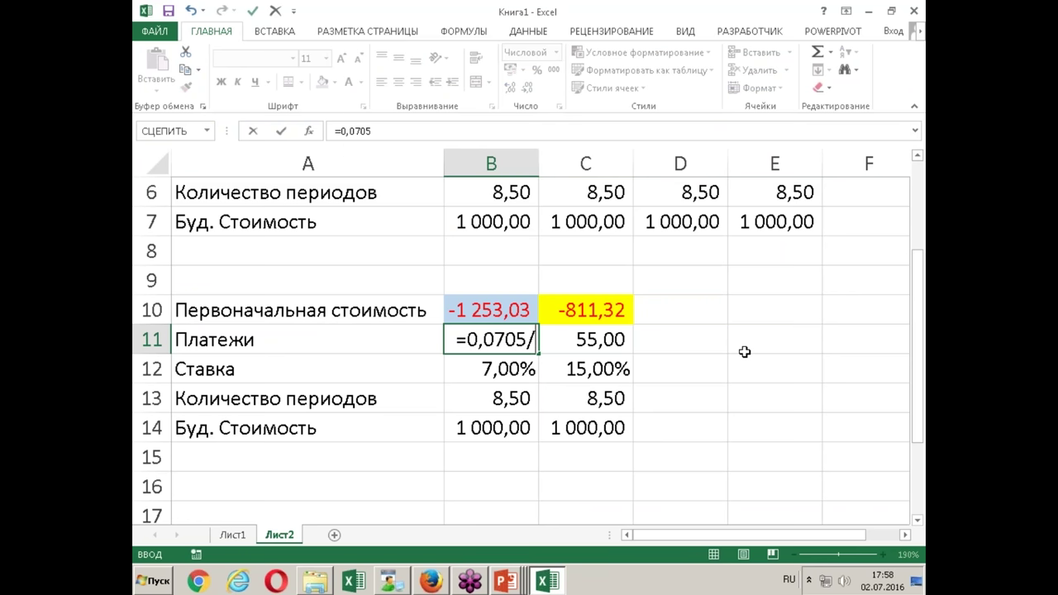
{"action": "type", "text": "2"}
{"action": "key", "text": "Return"}
{"action": "key", "text": "Up"}
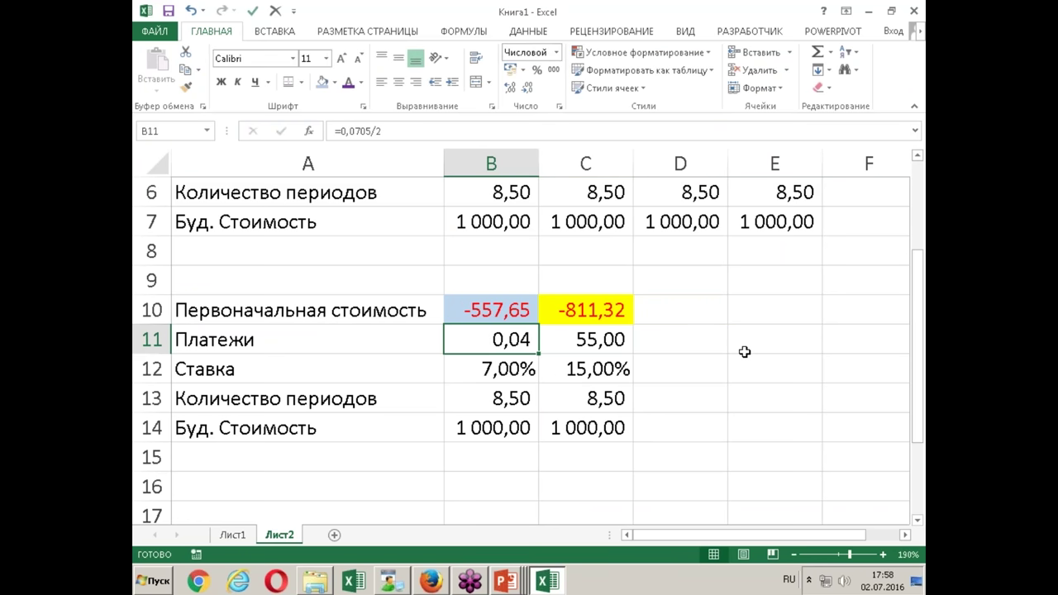
{"action": "key", "text": "F2"}
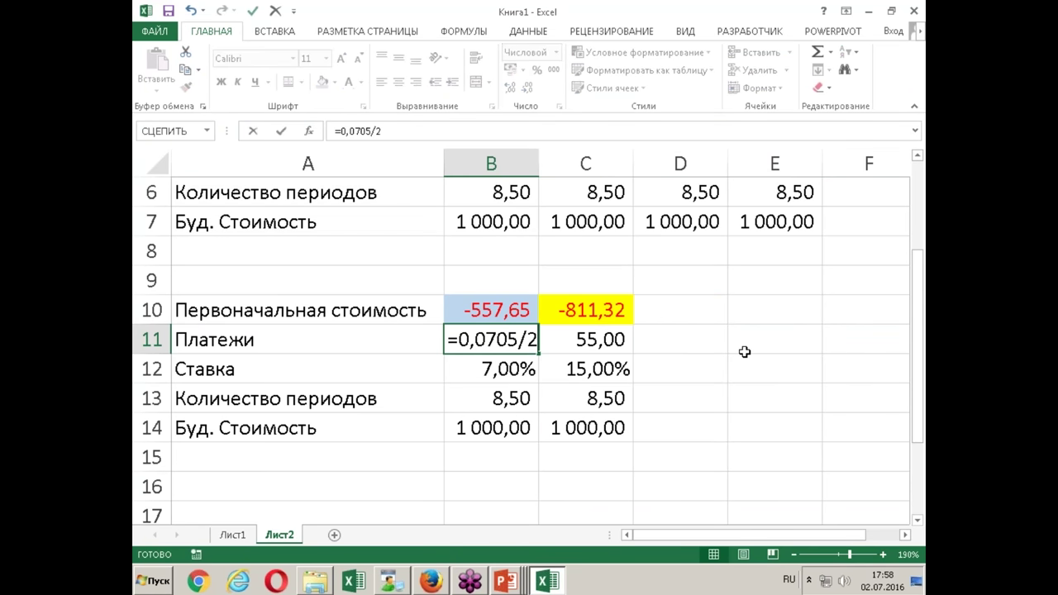
{"action": "type", "text": "*1000"}
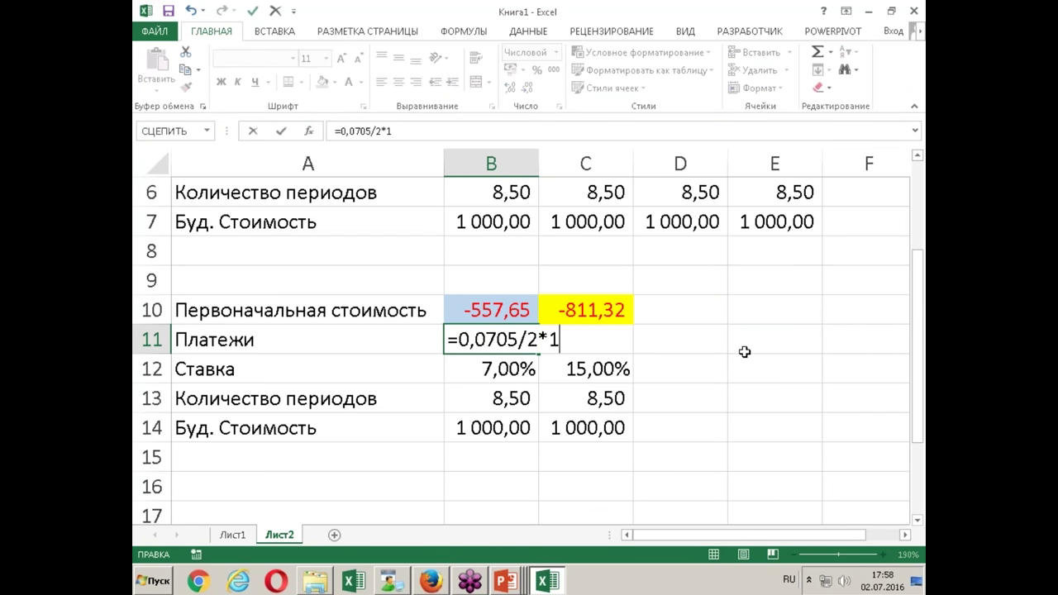
{"action": "key", "text": "Return"}
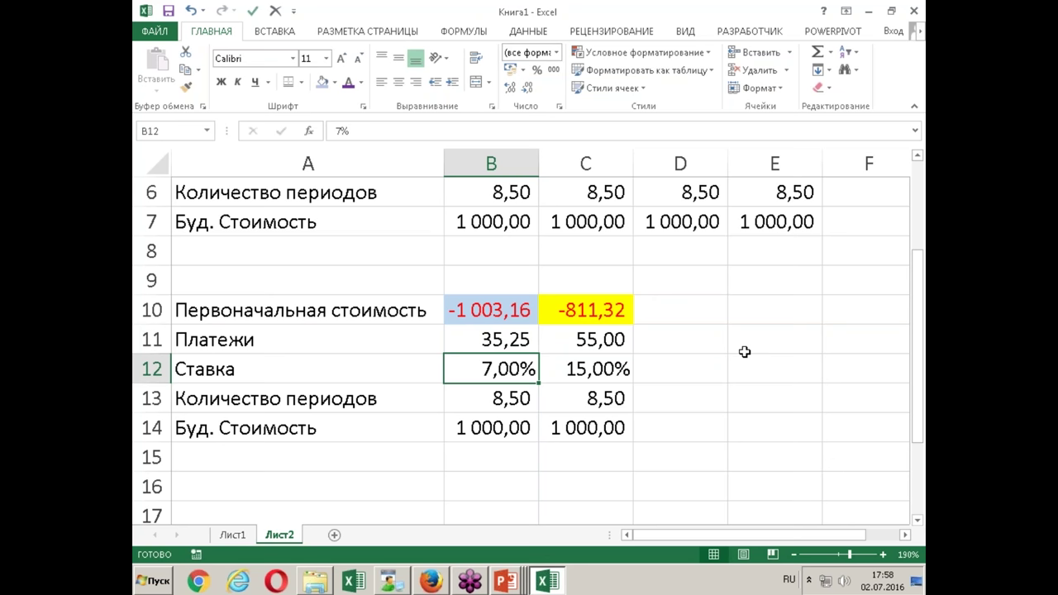
Copy the coupon payment formula from B11 to C11.
{"action": "key", "text": "Up"}
{"action": "key", "text": "ctrl+c"}
{"action": "key", "text": "Right"}
{"action": "key", "text": "Return"}
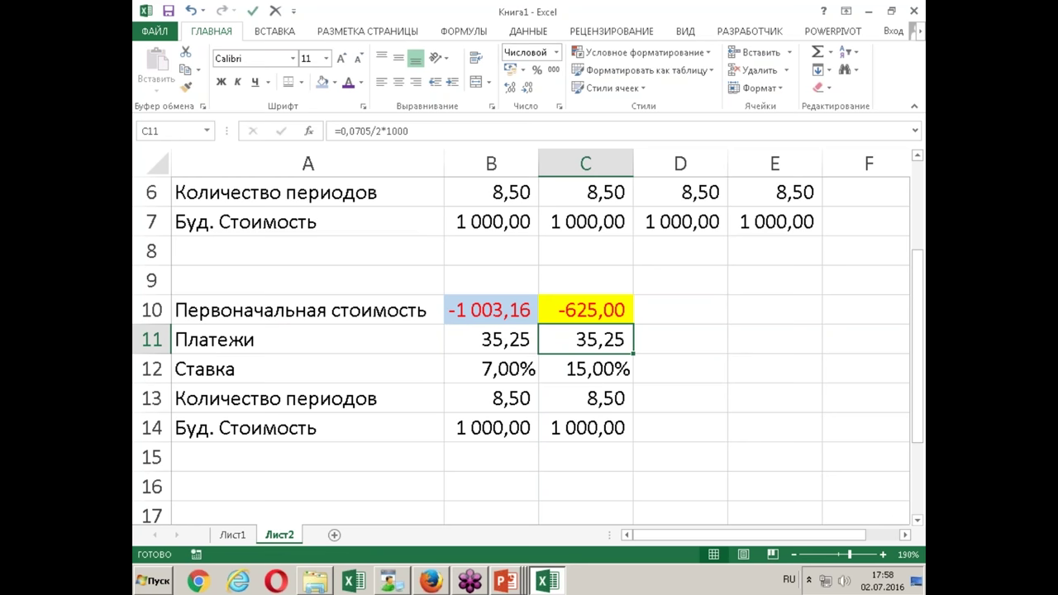
Check the bond's maturity date in Firefox, return to Excel, and set the number of periods in B13 and C13 to 12.
{"action": "key", "text": "alt+Tab"}
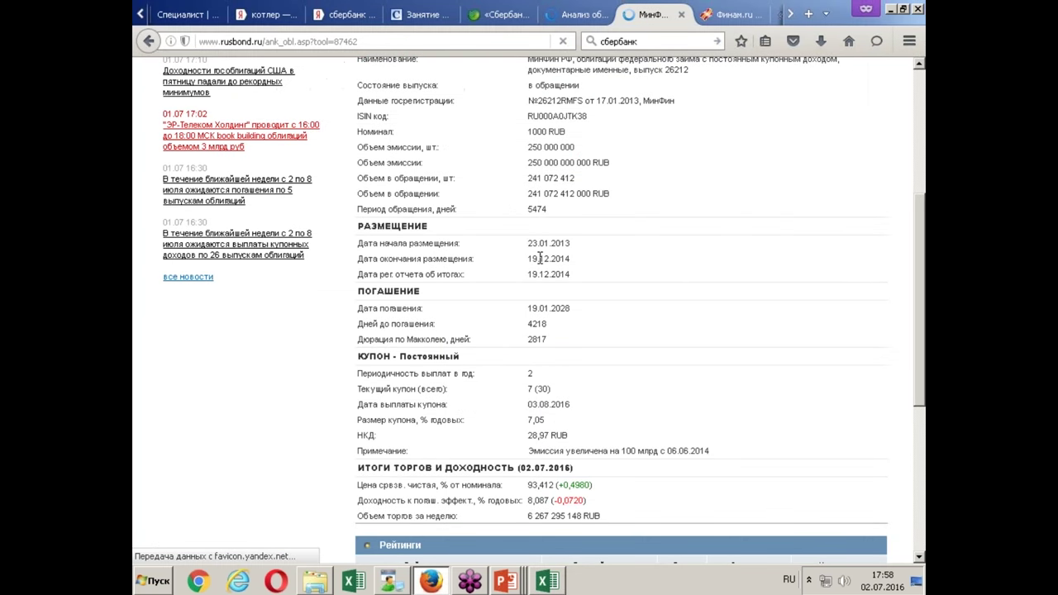
{"action": "key", "text": "alt+shift"}
{"action": "key", "text": "alt+Tab"}
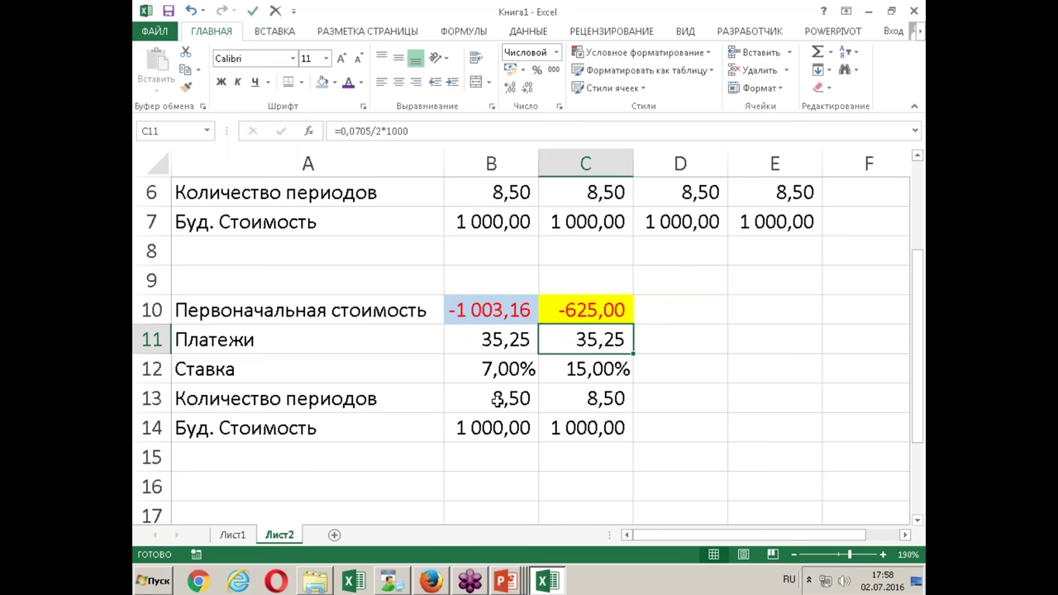
{"action": "left_click", "coordinate": [497, 400]}
{"action": "type", "text": "12"}
{"action": "key", "text": "Tab"}
{"action": "type", "text": "12"}
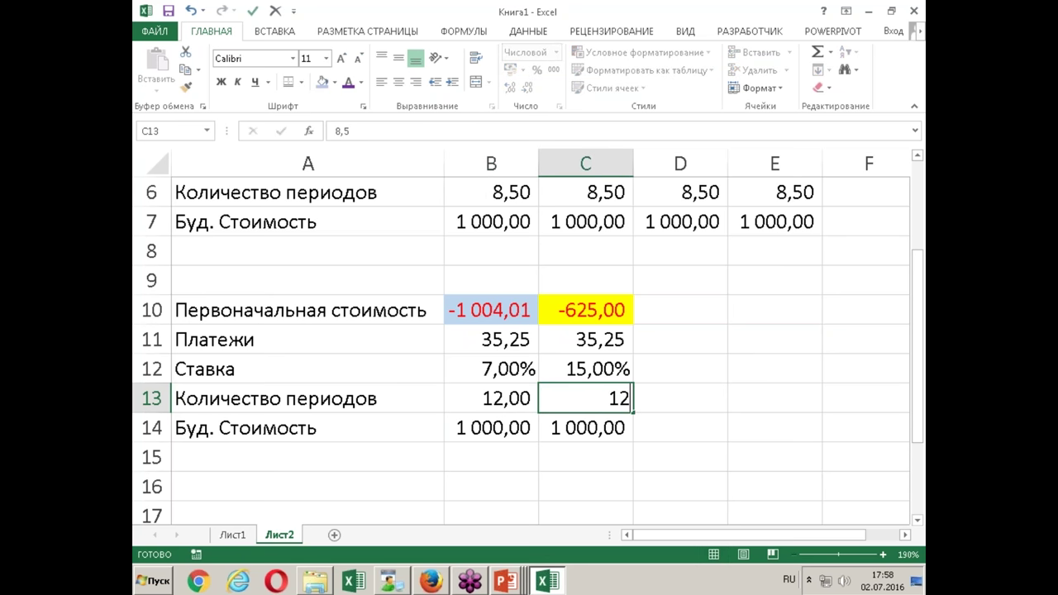
{"action": "key", "text": "Return"}
{"action": "left_click", "coordinate": [586, 398]}
Check the effective yield to maturity of ОФЗ-26212-ПД in Firefox, return to Excel, and set the rate in B12 to 8%.
{"action": "left_click", "coordinate": [491, 369]}
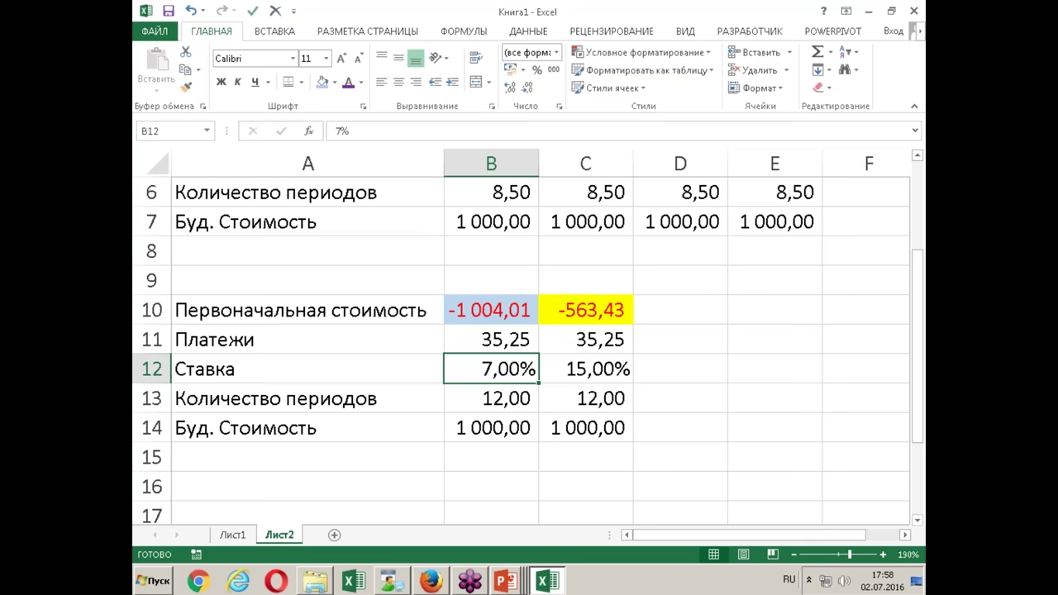
{"action": "key", "text": "alt+Tab"}
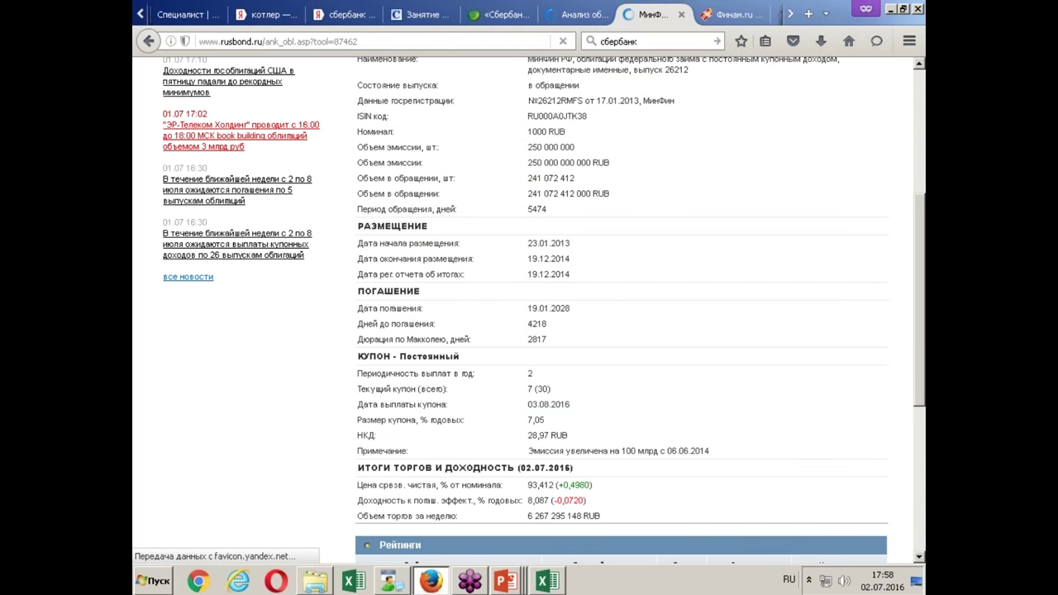
{"action": "left_click", "coordinate": [147, 42]}
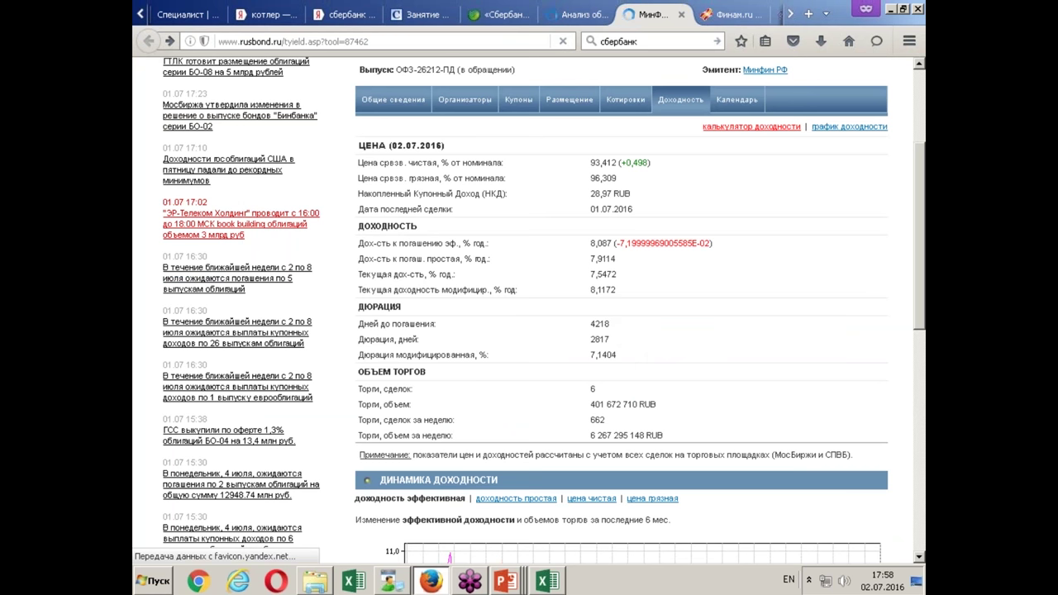
{"action": "left_click", "coordinate": [583, 16]}
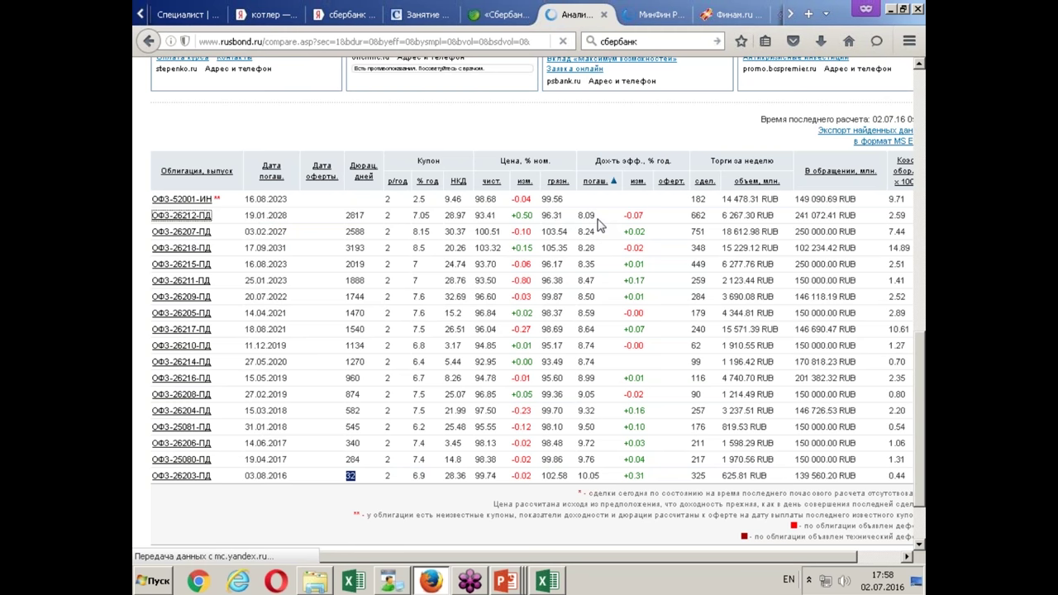
{"action": "key", "text": "alt+Tab"}
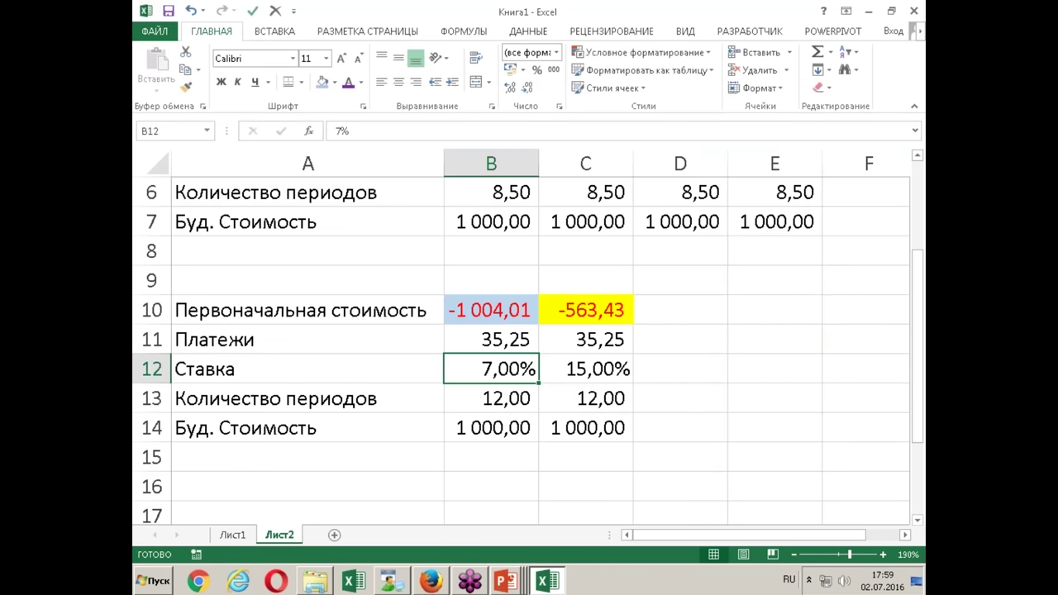
{"action": "type", "text": "8"}
{"action": "key", "text": "Return"}
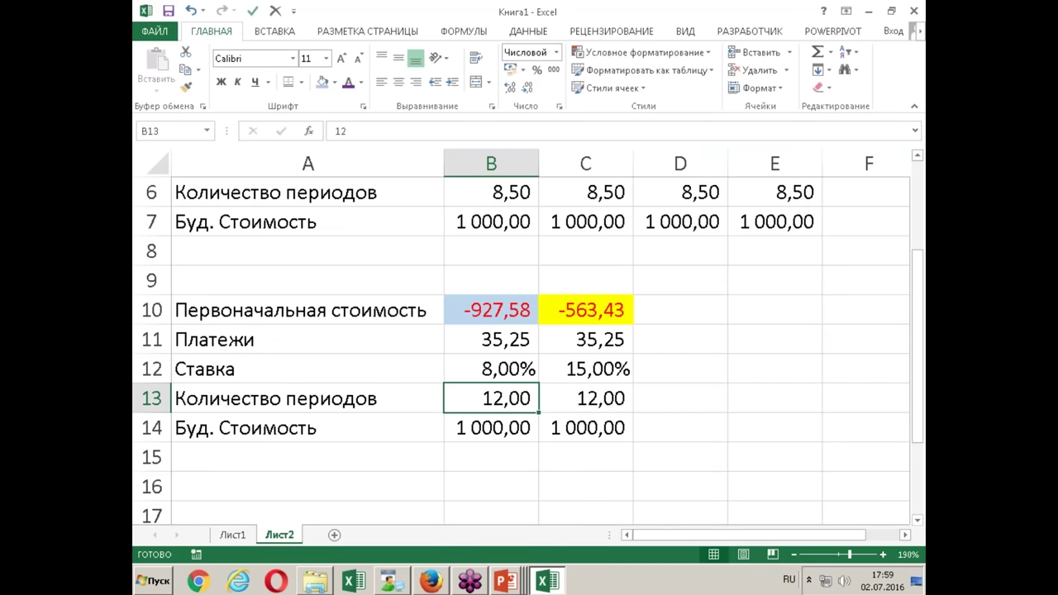
Check the market price of ОФЗ-26212-ПД in Firefox's bond comparison table, return to Excel, and set the rate in C12 to 6%.
{"action": "left_click", "coordinate": [491, 369]}
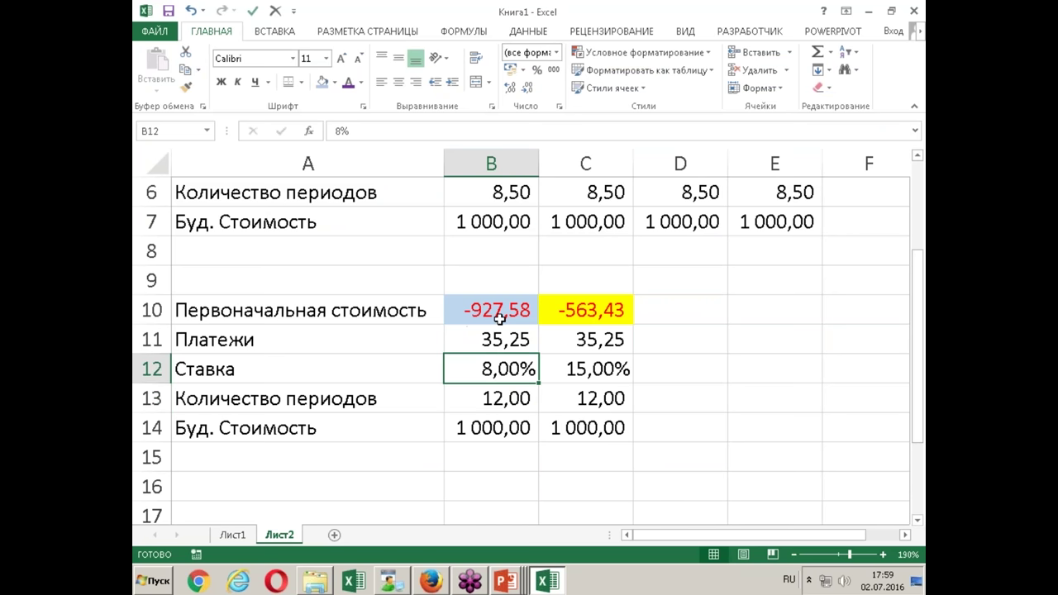
{"action": "key", "text": "alt+Tab"}
{"action": "key", "text": "alt+shift"}
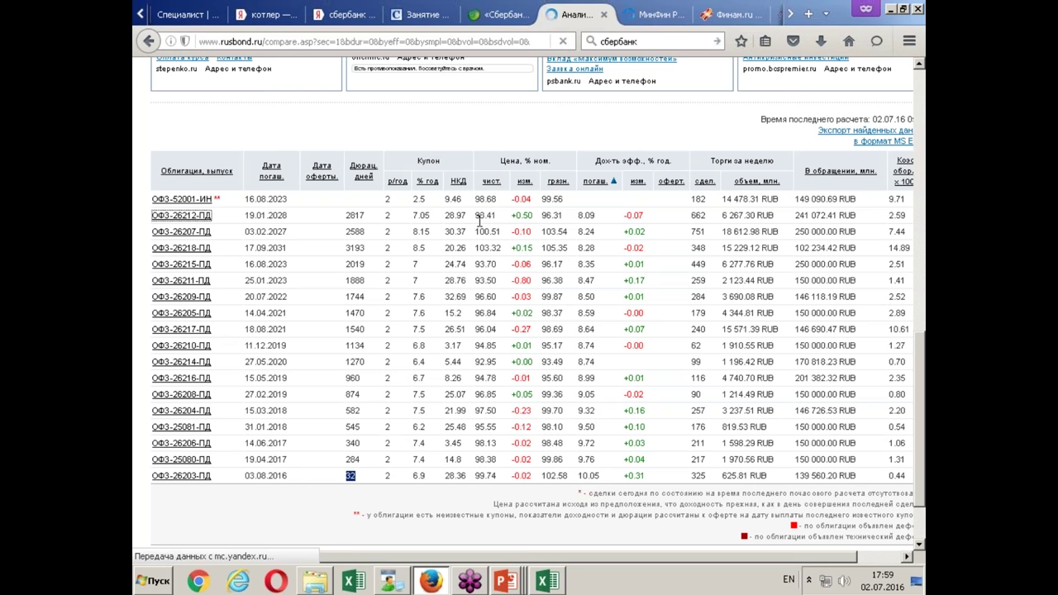
{"action": "key", "text": "alt+Tab"}
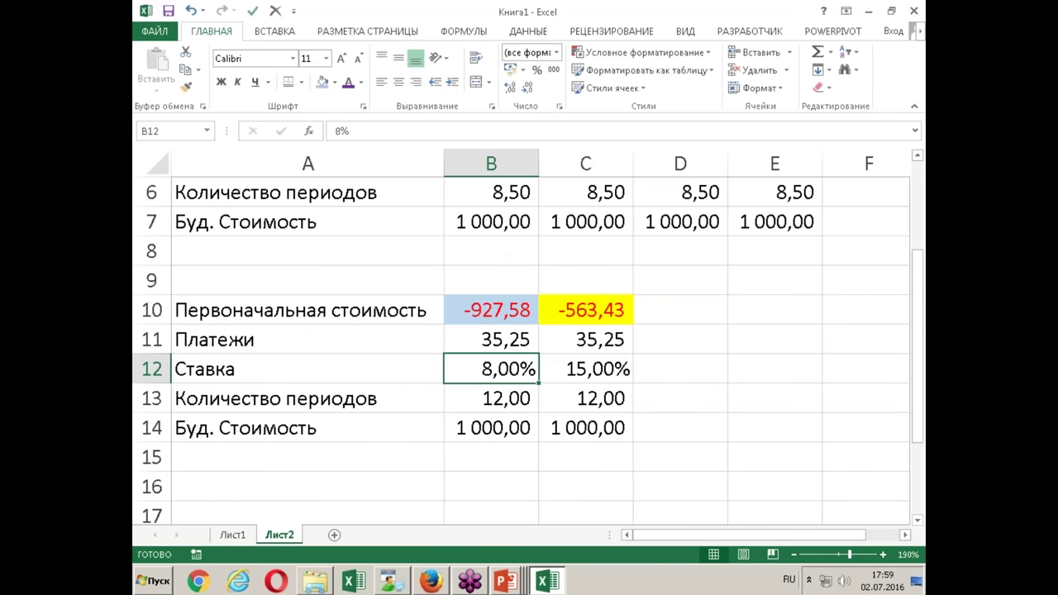
{"action": "left_click", "coordinate": [586, 368]}
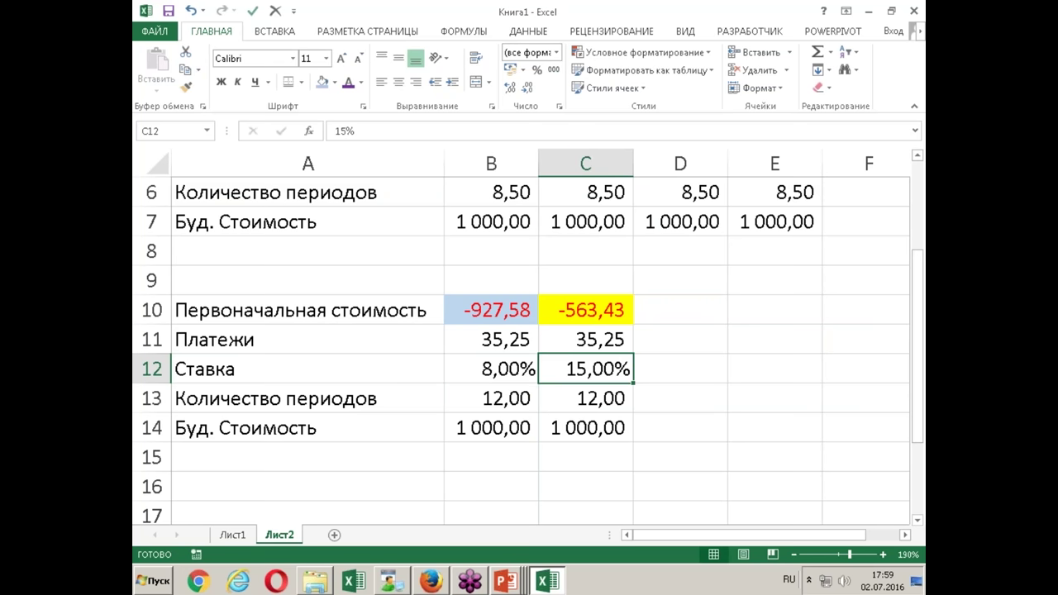
{"action": "key", "text": "F2"}
{"action": "key", "text": "Left"}
{"action": "key", "text": "BackSpace"}
{"action": "key", "text": "BackSpace"}
{"action": "type", "text": "6"}
{"action": "key", "text": "Return"}
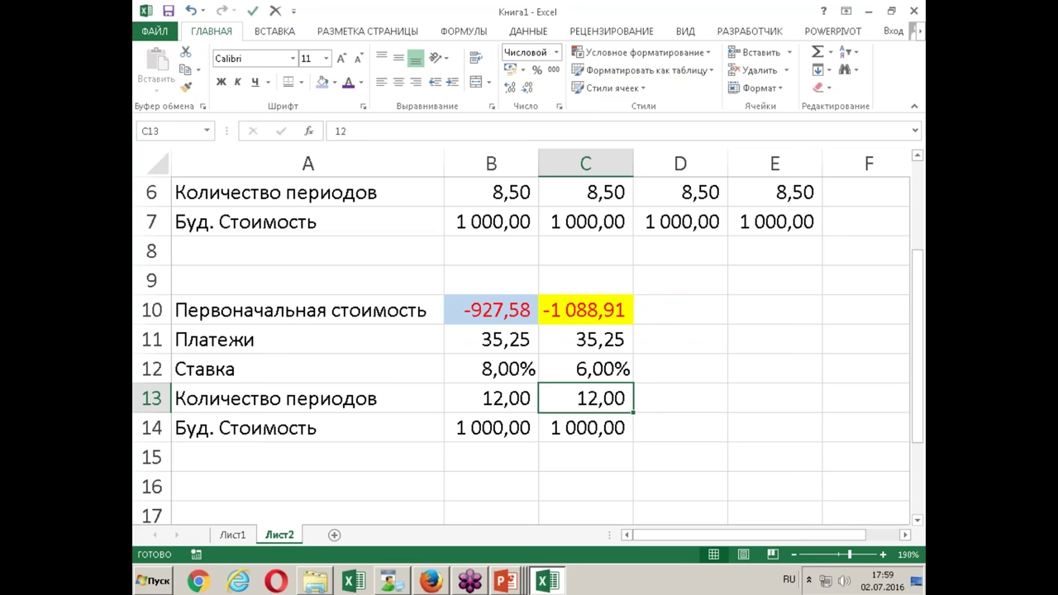
Switch to Firefox, open the Finam price chart of ОФЗ 26212, and try to set its interval to месяц.
{"action": "key", "text": "alt+Tab"}
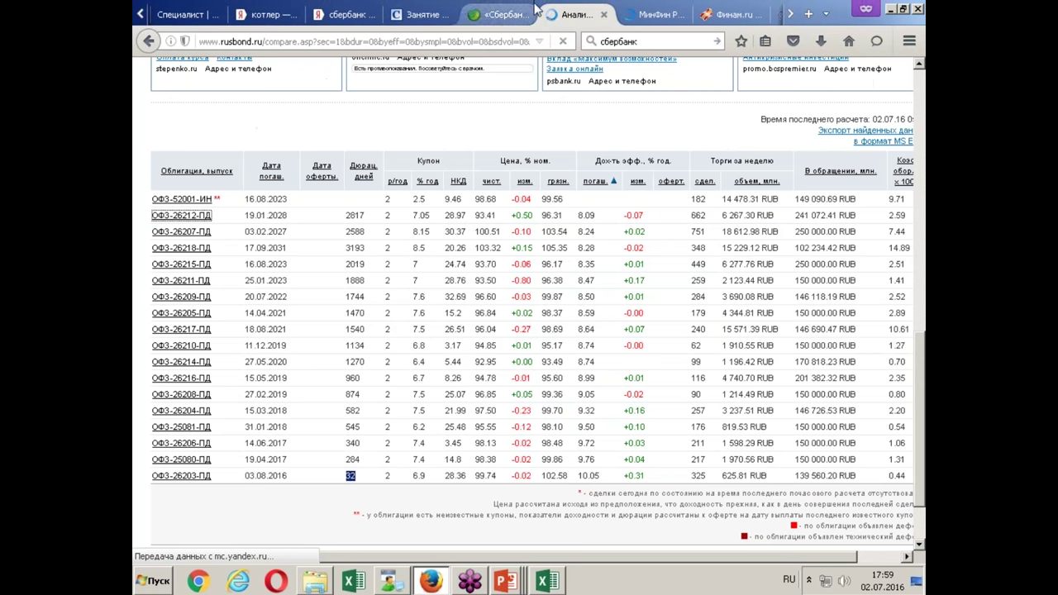
{"action": "left_click", "coordinate": [730, 15]}
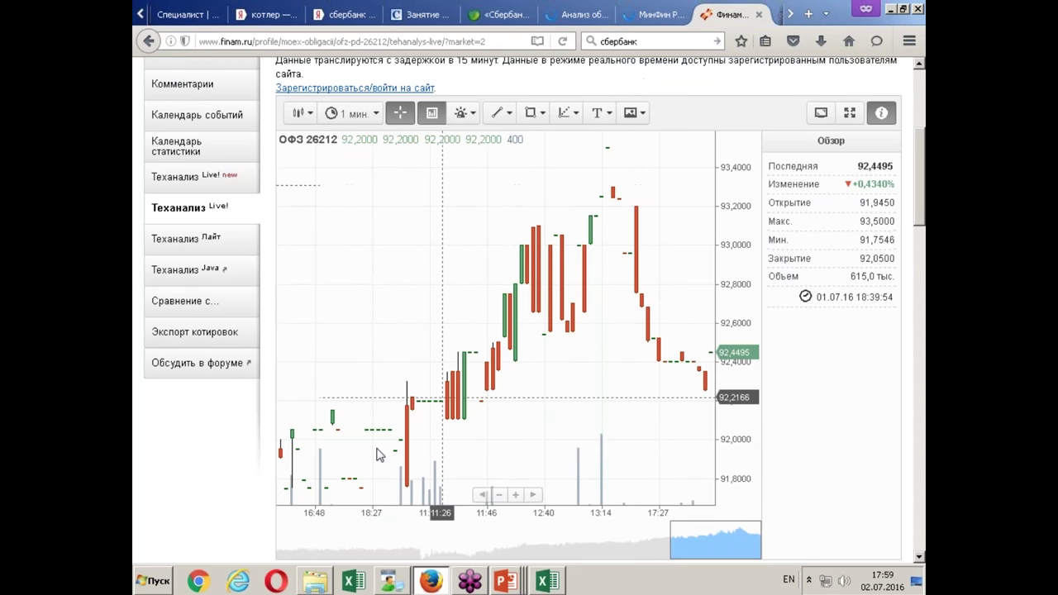
{"action": "left_click", "coordinate": [372, 113]}
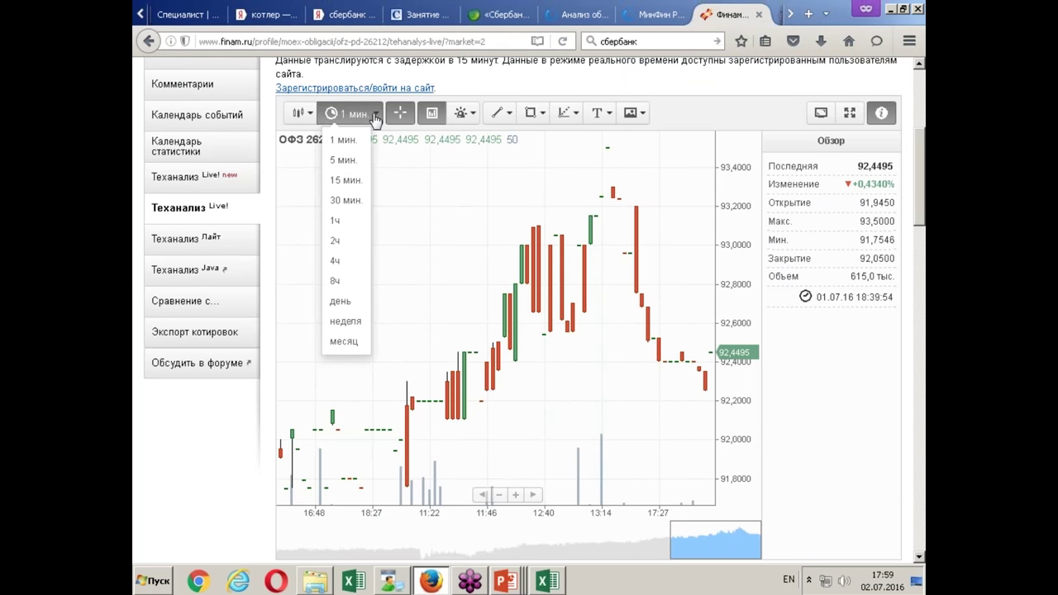
{"action": "left_click", "coordinate": [343, 341]}
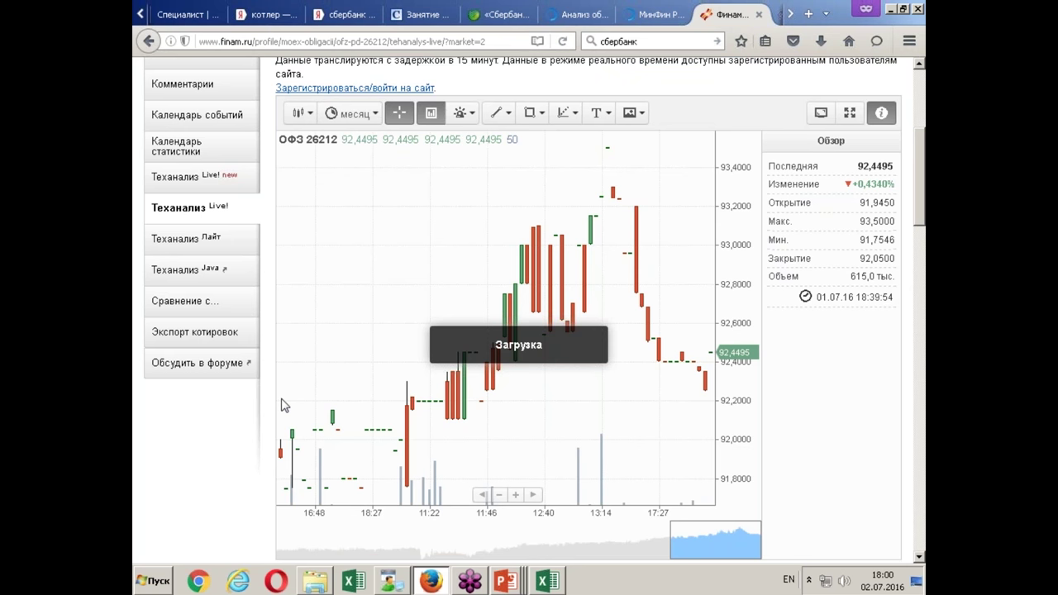
{"action": "scroll", "coordinate": [298, 331], "scroll_direction": "down", "scroll_amount": 5}
{"action": "scroll", "coordinate": [299, 333], "scroll_direction": "up", "scroll_amount": 7}
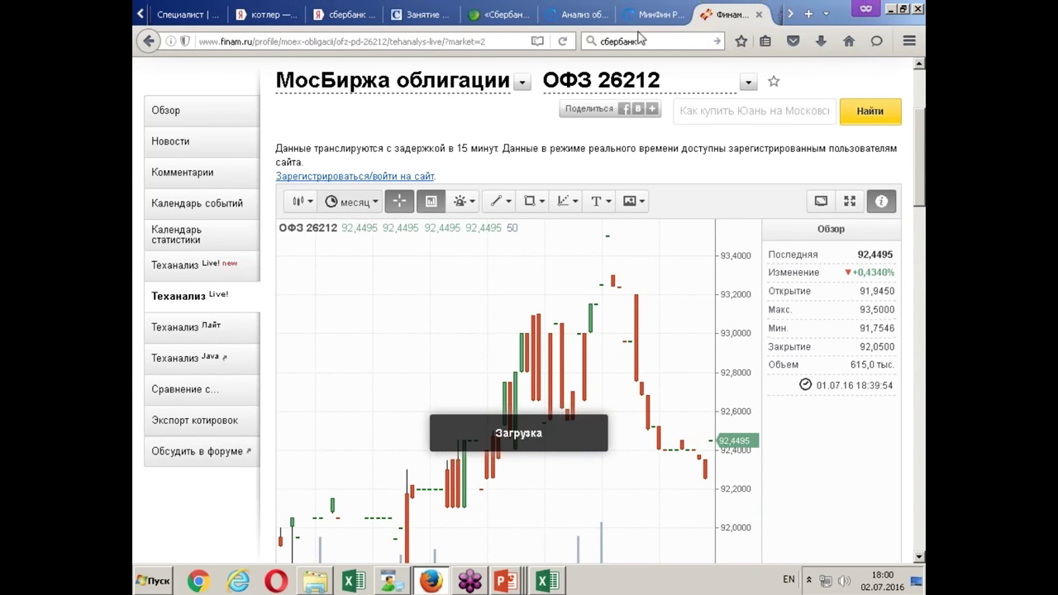
Stop the unfinished loading of the RusBonds pages and return to the Finam chart of ОФЗ 26212.
{"action": "left_click", "coordinate": [578, 14]}
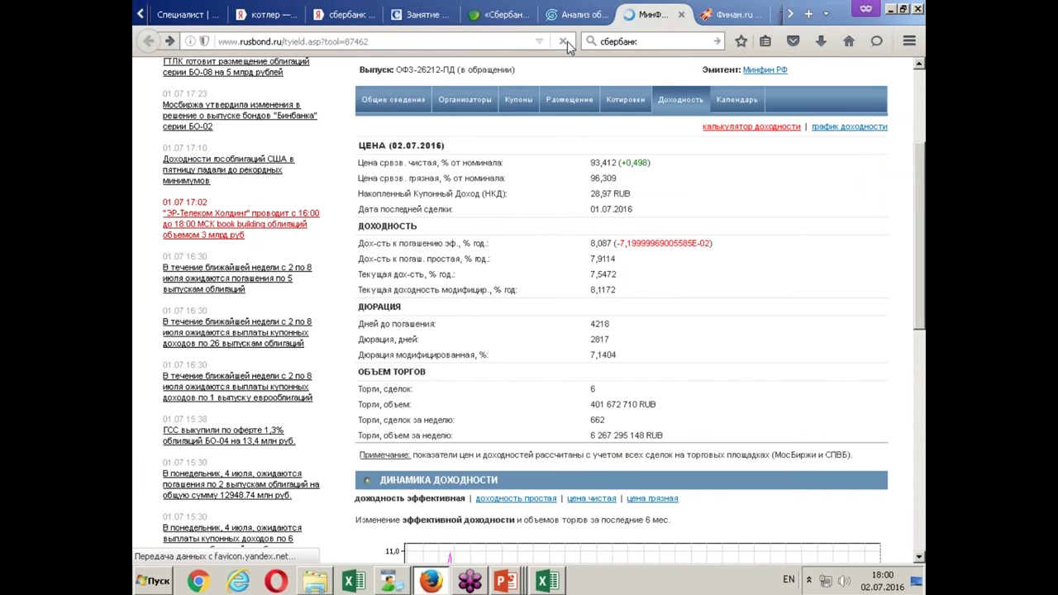
{"action": "left_click", "coordinate": [732, 17]}
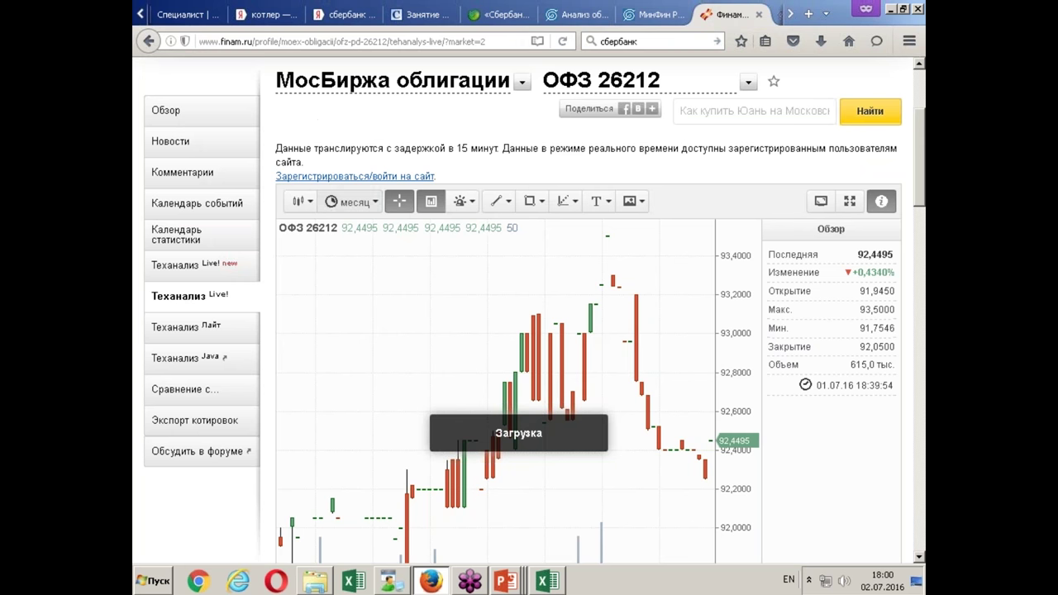
{"action": "scroll", "coordinate": [385, 248], "scroll_direction": "down", "scroll_amount": 3}
{"action": "scroll", "coordinate": [377, 258], "scroll_direction": "up", "scroll_amount": 4}
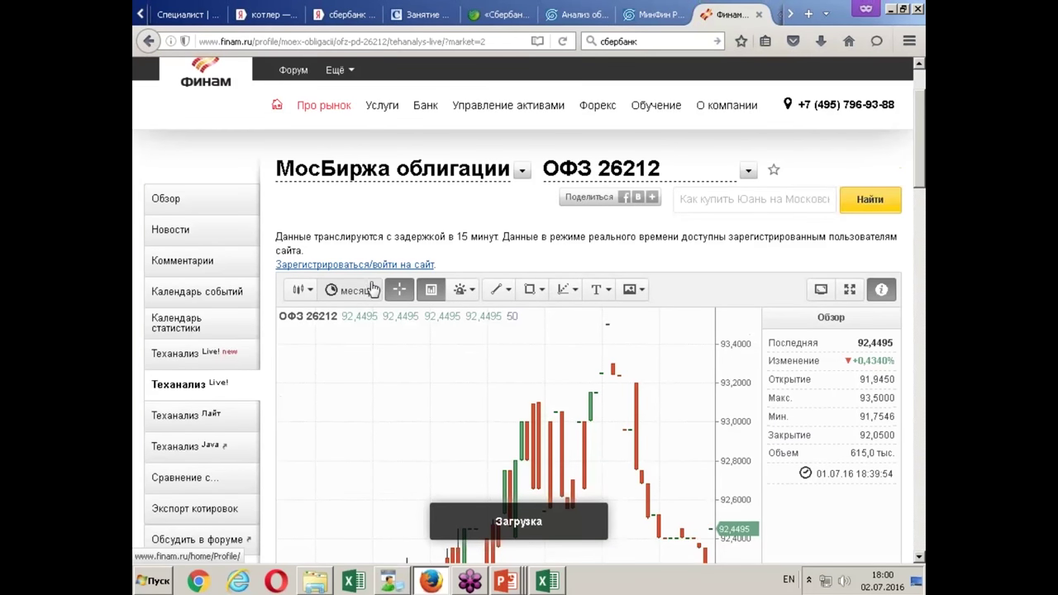
Try to set the ОФЗ 26212 chart interval to неделя and reload the Finam page.
{"action": "left_click", "coordinate": [372, 294]}
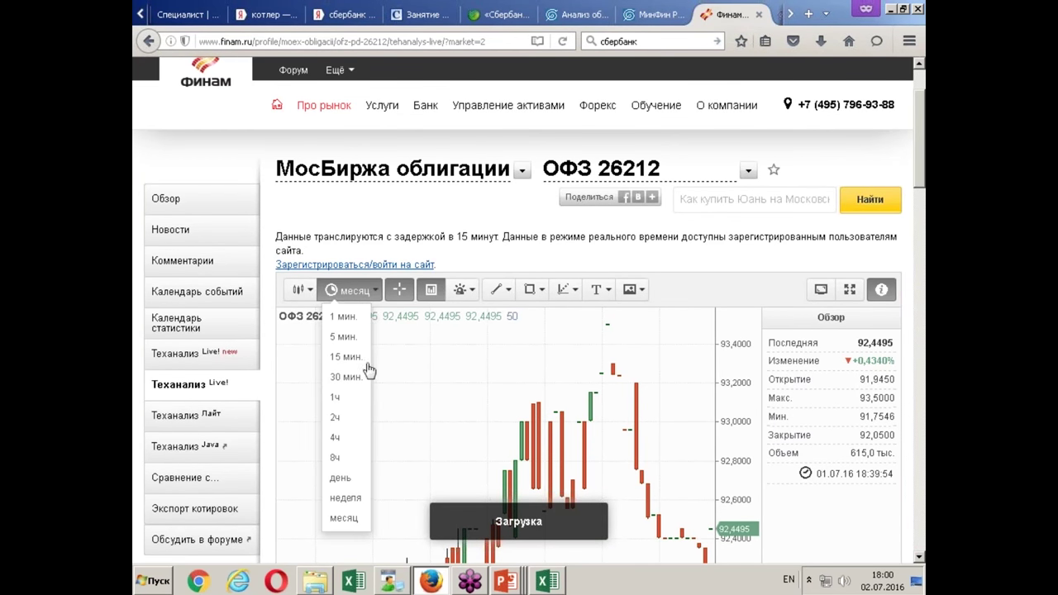
{"action": "left_click", "coordinate": [354, 500]}
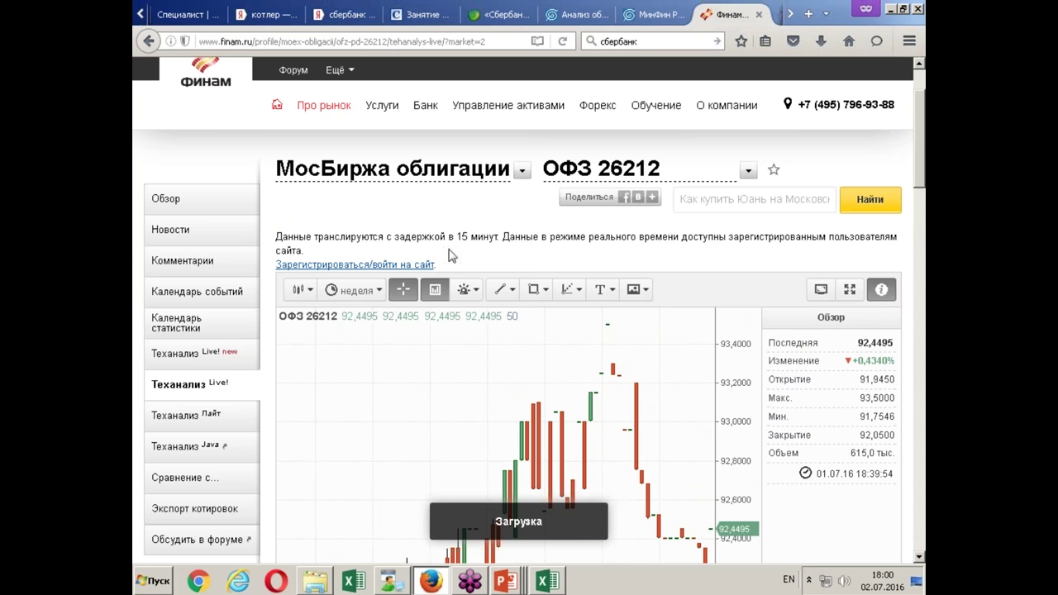
{"action": "left_click", "coordinate": [563, 41]}
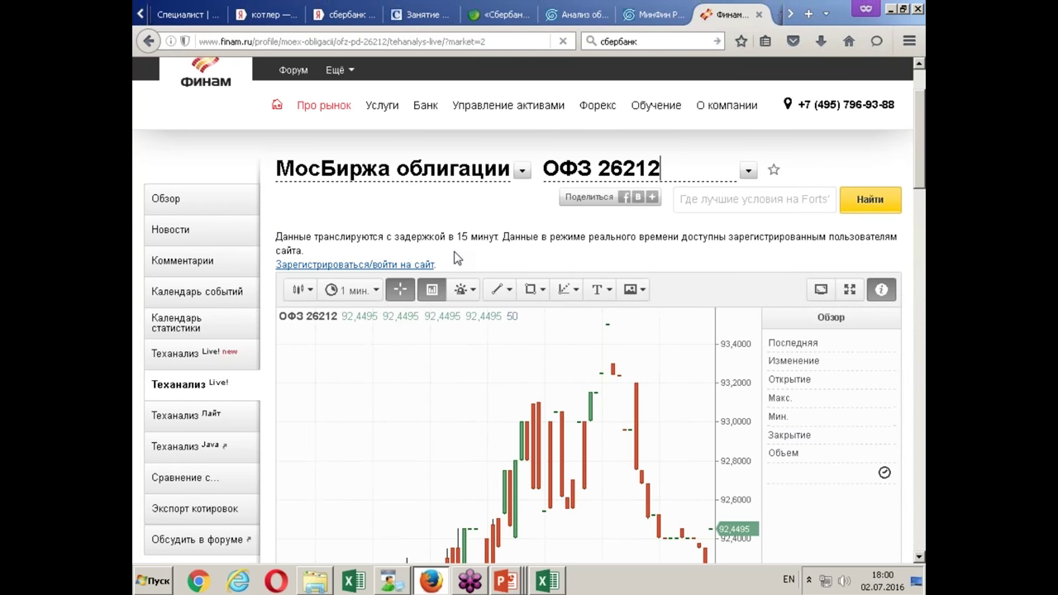
Set the ОФЗ 26212 chart interval first to неделя and then to месяц, and examine the bond's price history.
{"action": "scroll", "coordinate": [455, 256], "scroll_direction": "down", "scroll_amount": 4}
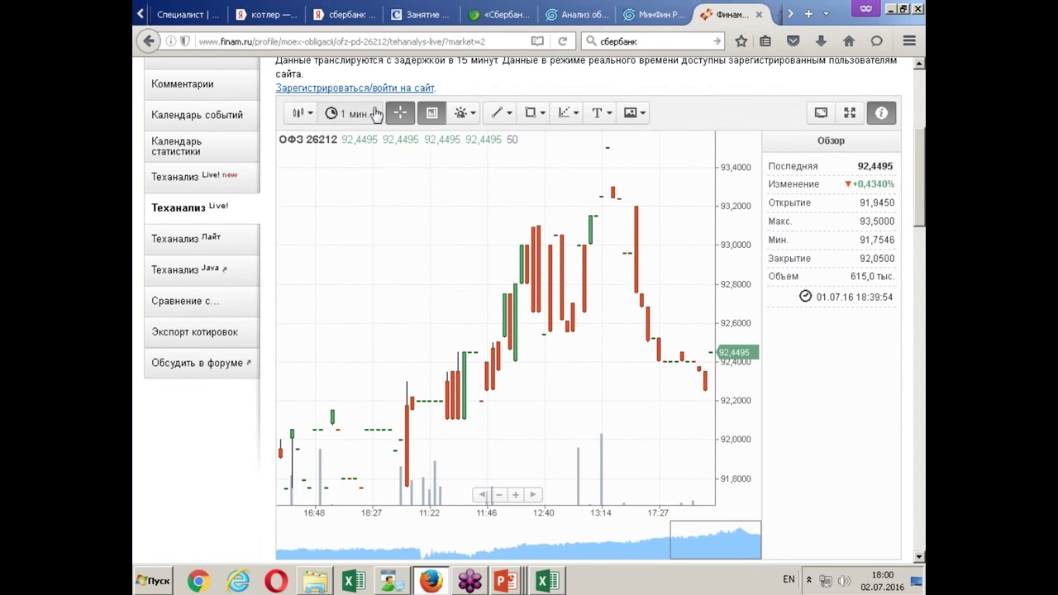
{"action": "left_click", "coordinate": [350, 114]}
{"action": "left_click", "coordinate": [354, 323]}
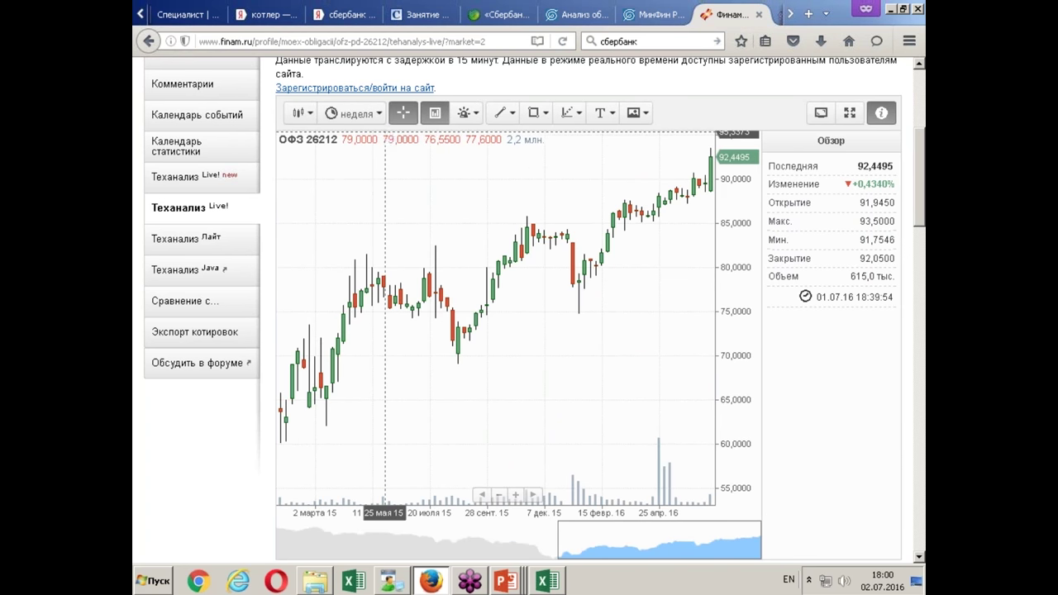
{"action": "left_click", "coordinate": [377, 115]}
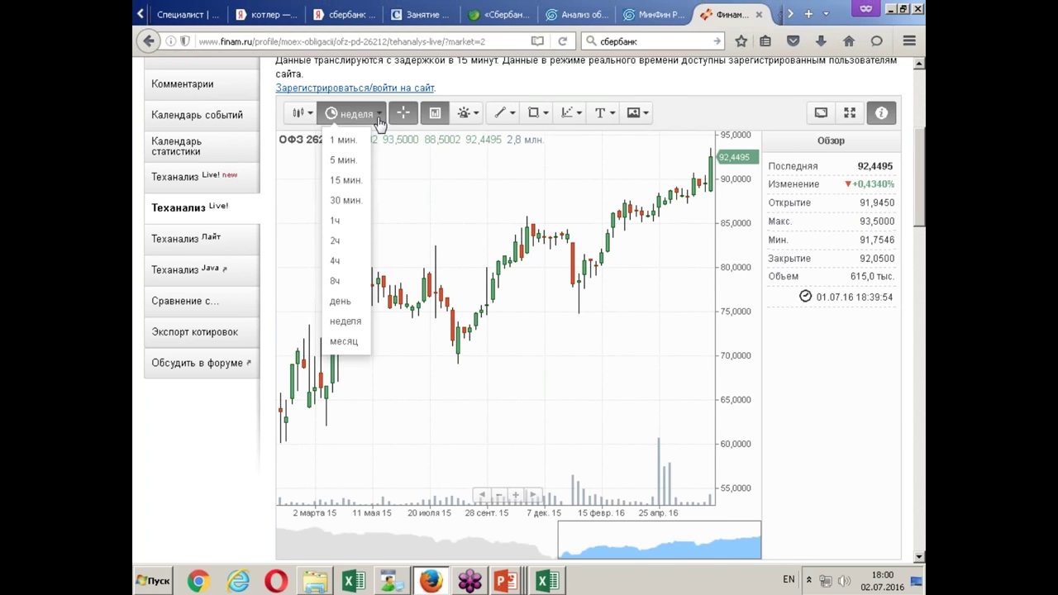
{"action": "left_click", "coordinate": [345, 341]}
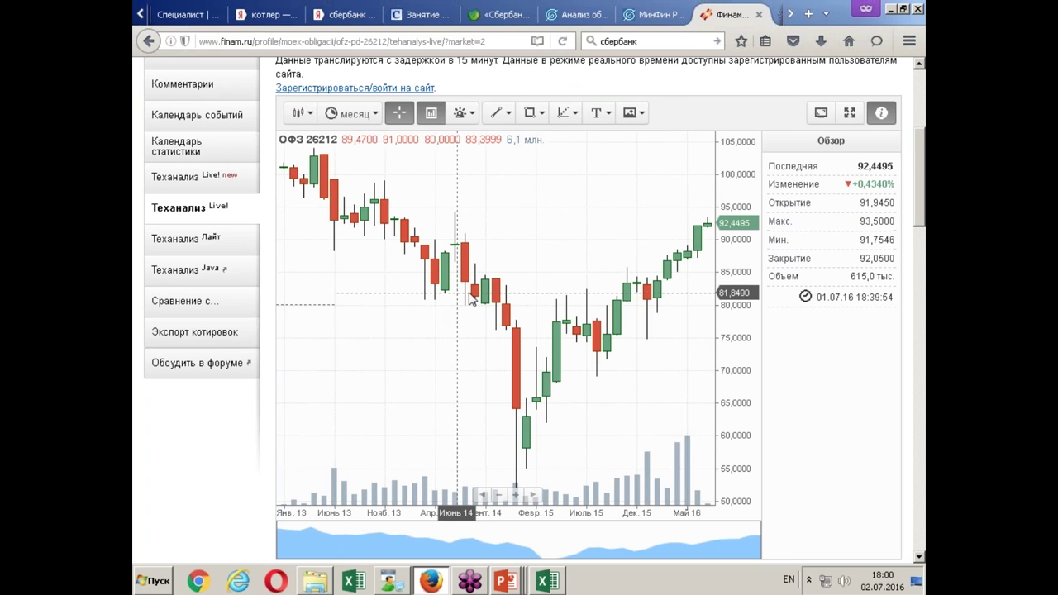
{"action": "scroll", "coordinate": [513, 373], "scroll_direction": "down", "scroll_amount": 3}
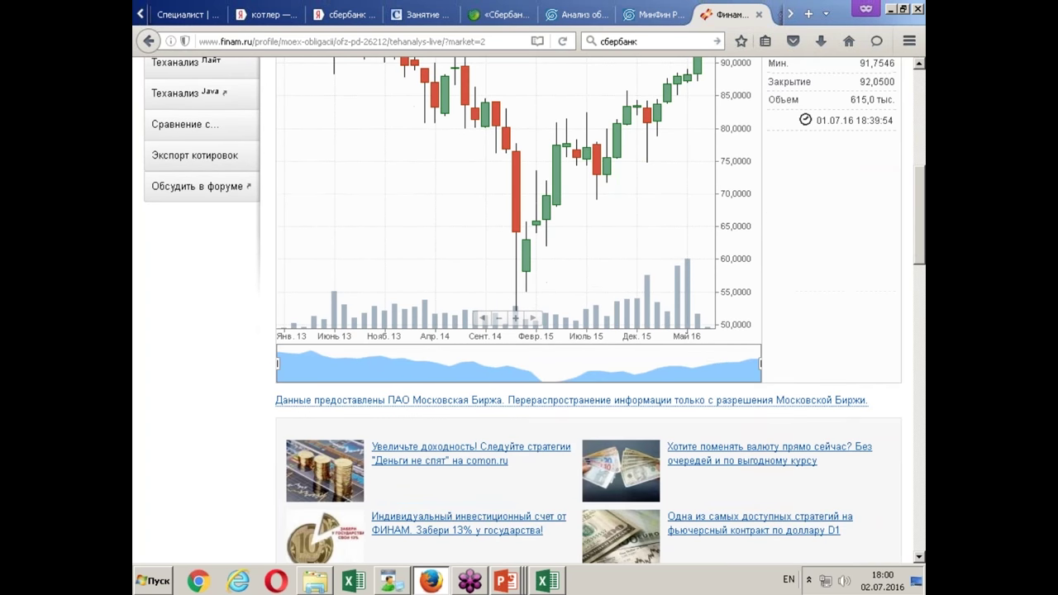
{"action": "scroll", "coordinate": [413, 361], "scroll_direction": "up", "scroll_amount": 2}
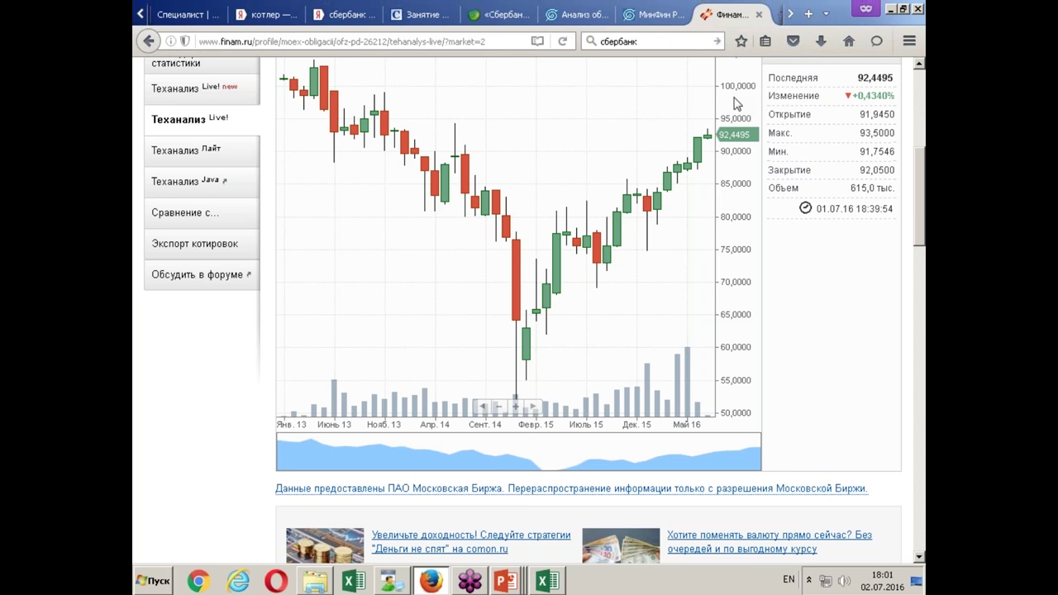
{"action": "scroll", "coordinate": [350, 229], "scroll_direction": "up", "scroll_amount": 2}
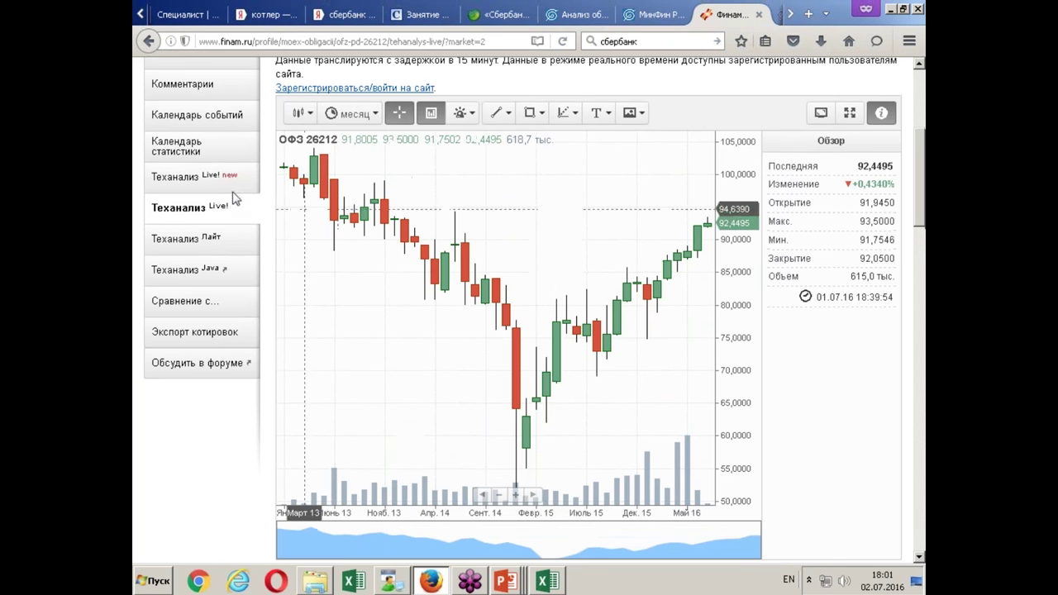
Set the chart interval back to неделя and extend its displayed period back to about August 2014 to examine the price movement.
{"action": "left_click", "coordinate": [351, 113]}
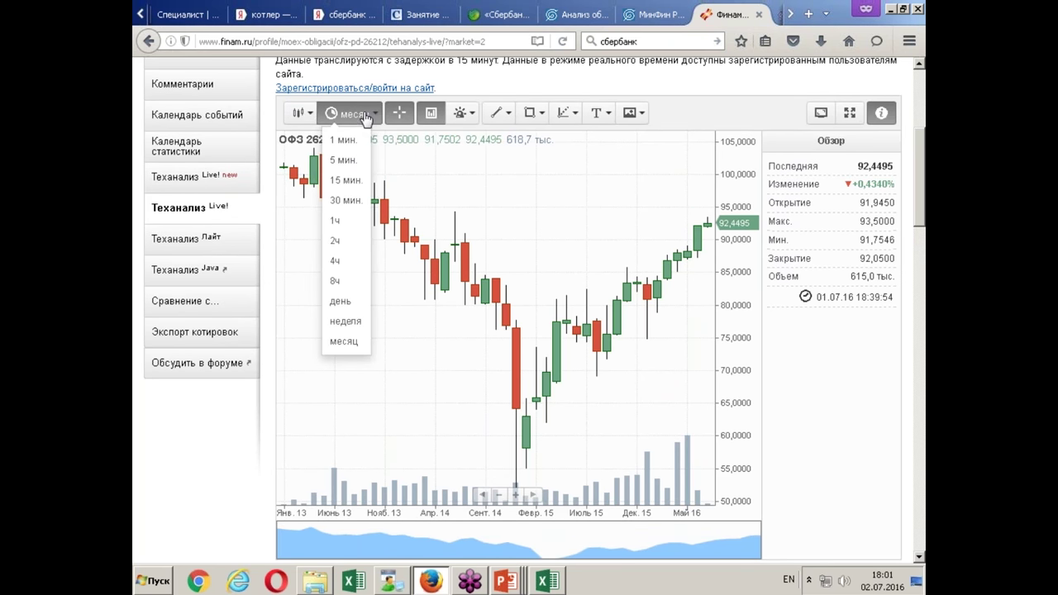
{"action": "left_click", "coordinate": [345, 321]}
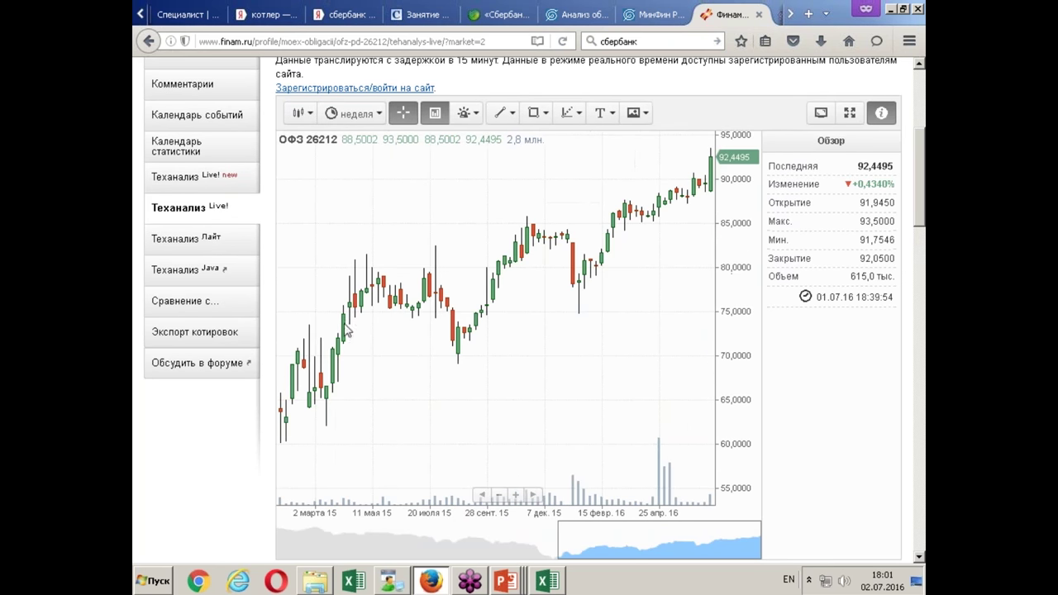
{"action": "scroll", "coordinate": [529, 455], "scroll_direction": "down", "scroll_amount": 2}
{"action": "scroll", "coordinate": [545, 446], "scroll_direction": "down", "scroll_amount": 2}
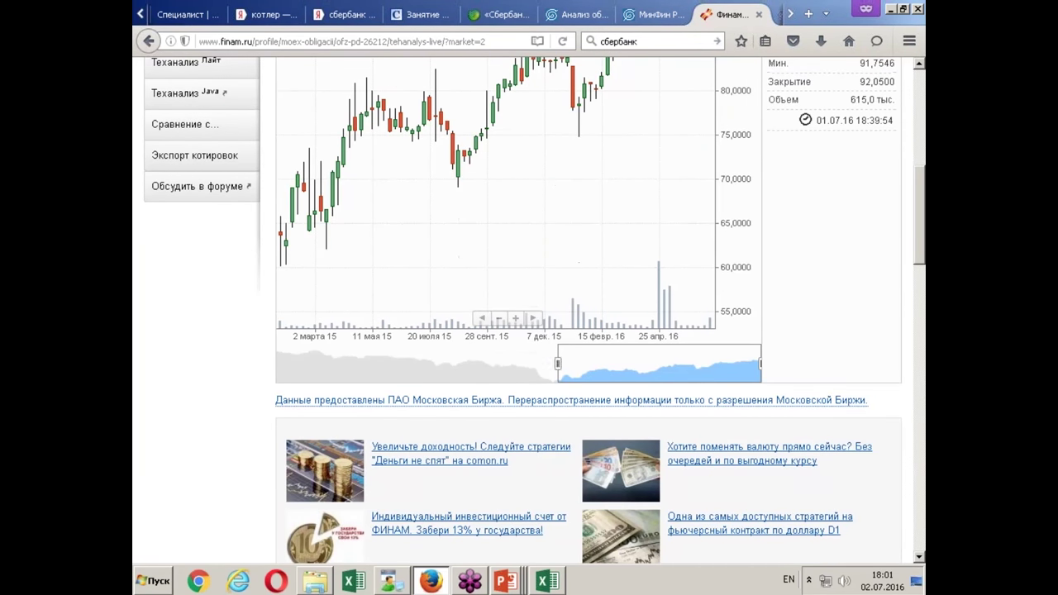
{"action": "left_click_drag", "start_coordinate": [552, 364], "coordinate": [494, 362]}
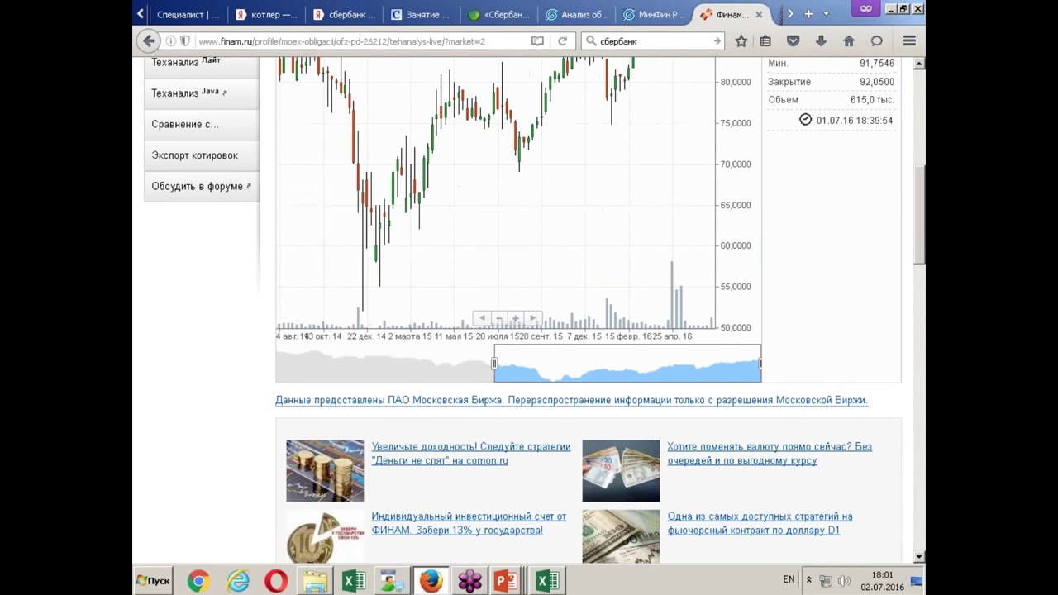
{"action": "scroll", "coordinate": [294, 182], "scroll_direction": "up", "scroll_amount": 1}
{"action": "scroll", "coordinate": [291, 183], "scroll_direction": "up", "scroll_amount": 1}
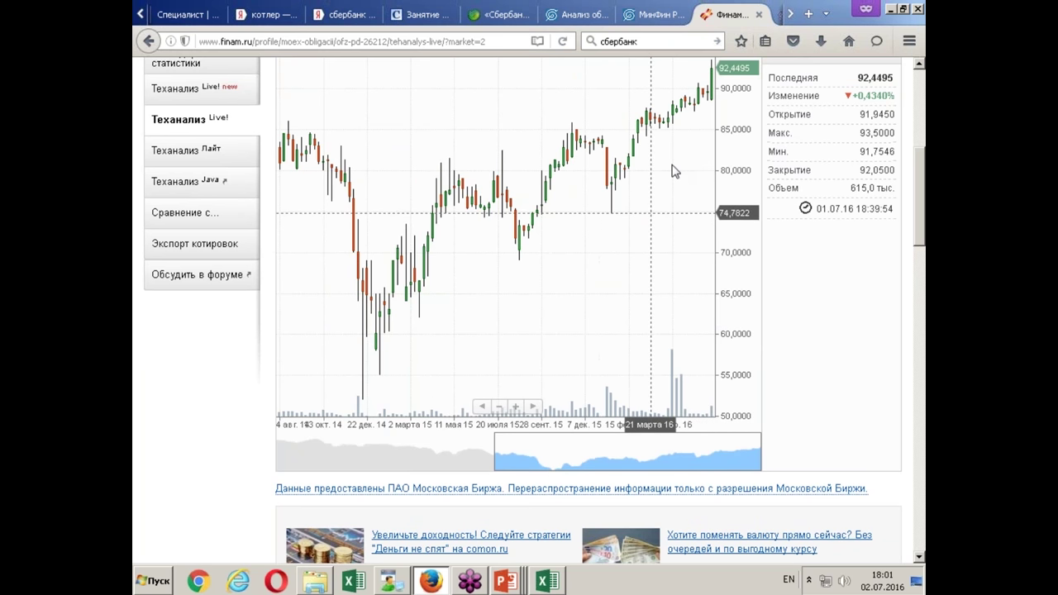
{"action": "scroll", "coordinate": [739, 177], "scroll_direction": "up", "scroll_amount": 2}
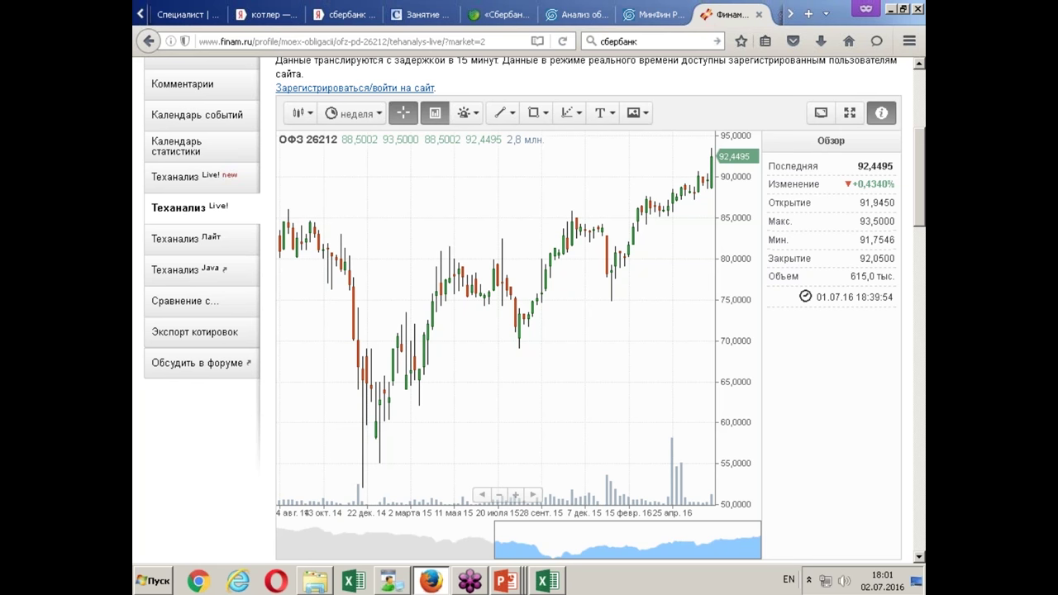
Return to the Excel workbook and calculate in D10 the difference between the initial values in C10 and B10.
{"action": "key", "text": "alt+Tab"}
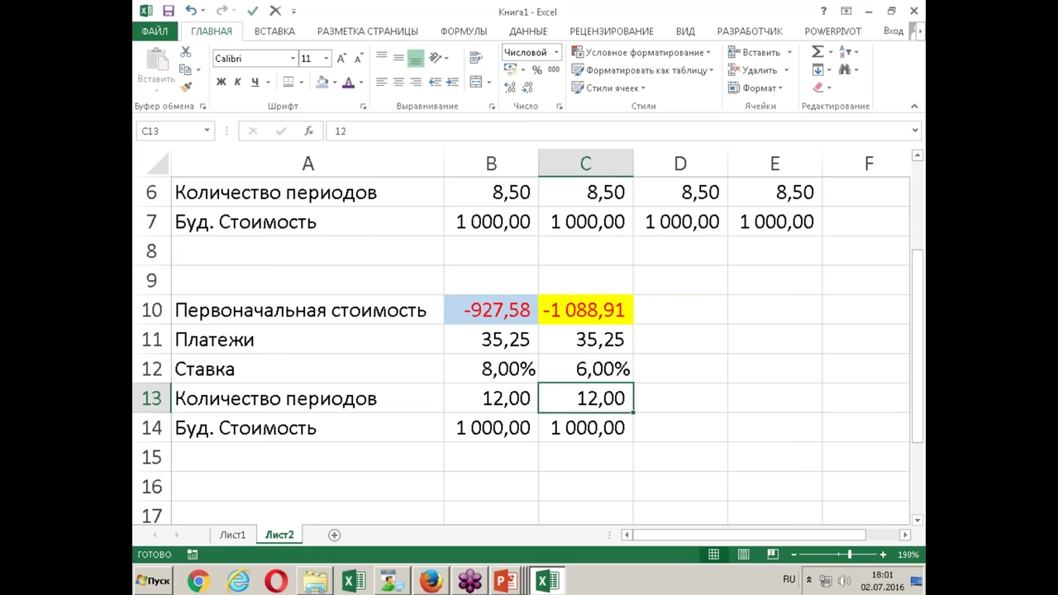
{"action": "key", "text": "Up"}
{"action": "key", "text": "Up"}
{"action": "key", "text": "Up"}
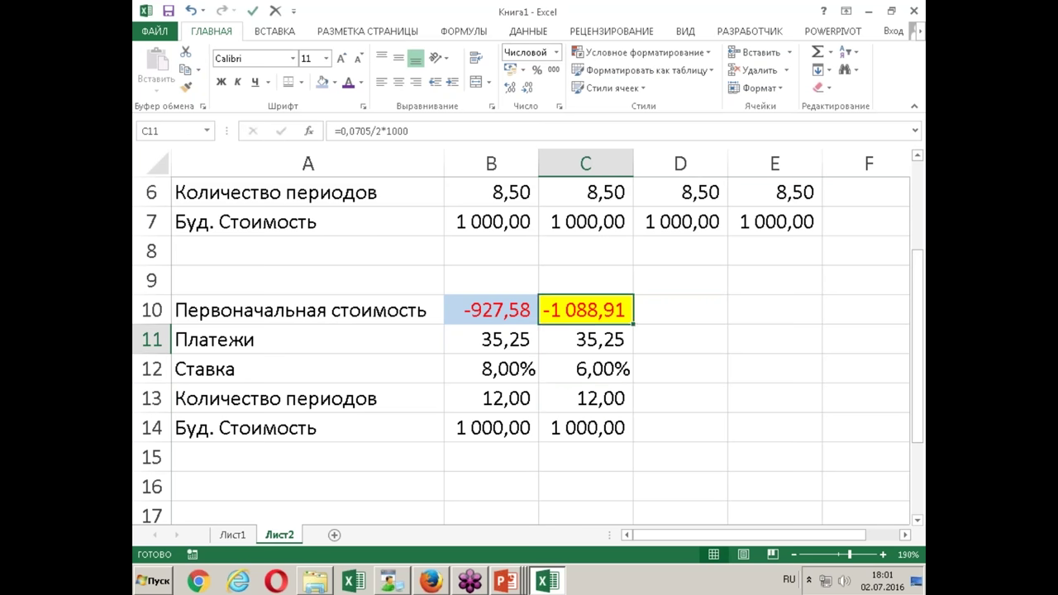
{"action": "key", "text": "Right"}
{"action": "type", "text": "="}
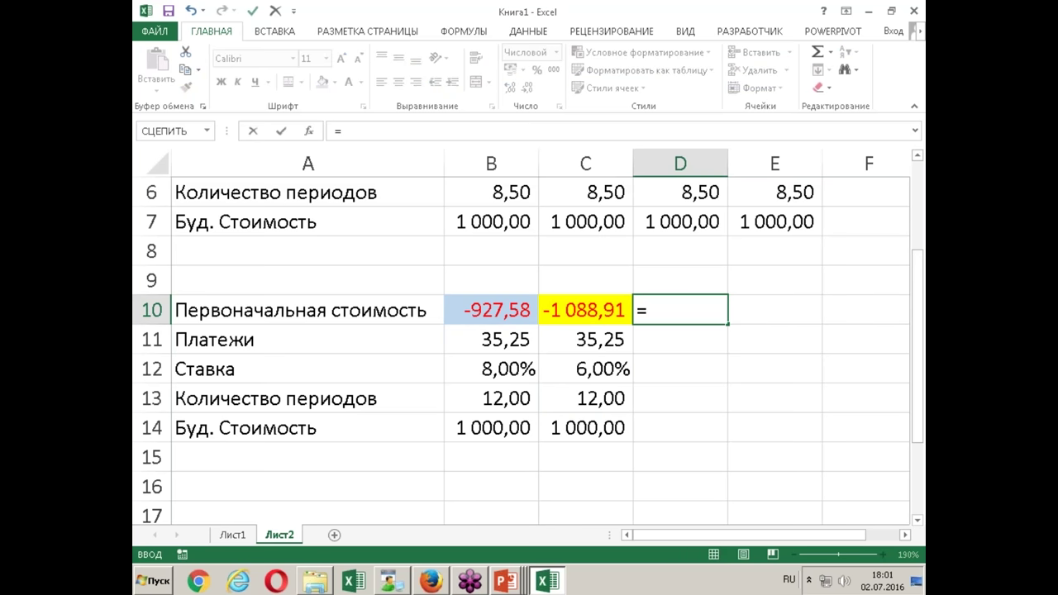
{"action": "key", "text": "Left"}
{"action": "type", "text": "-"}
{"action": "key", "text": "Left"}
{"action": "key", "text": "Left"}
{"action": "key", "text": "Return"}
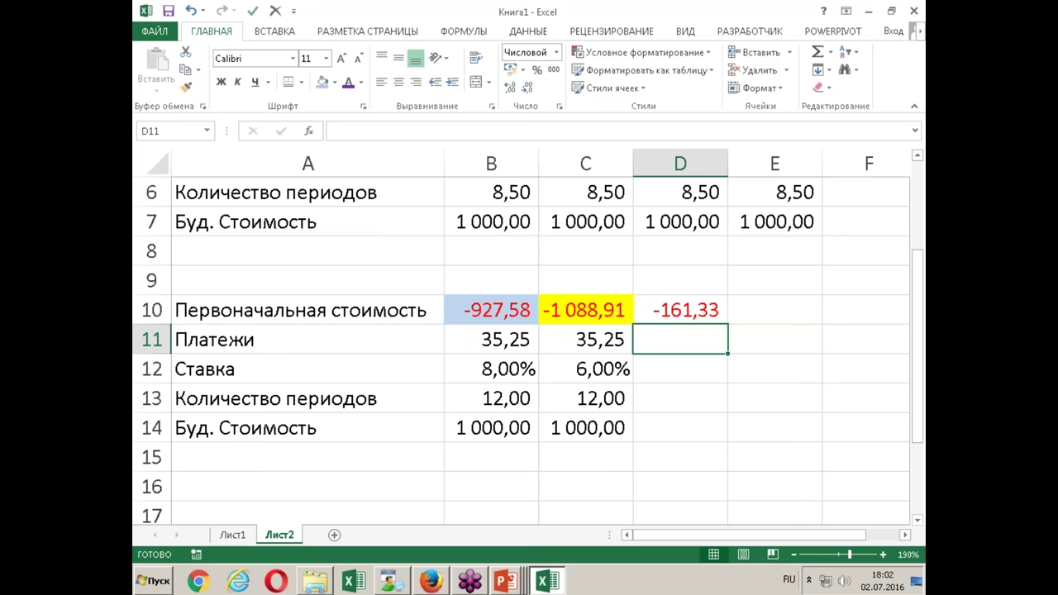
Test the rate in C12 first at 4% and then at 18% to compare the effect on the bond's value.
{"action": "key", "text": "Down"}
{"action": "key", "text": "Left"}
{"action": "type", "text": "4"}
{"action": "key", "text": "Return"}
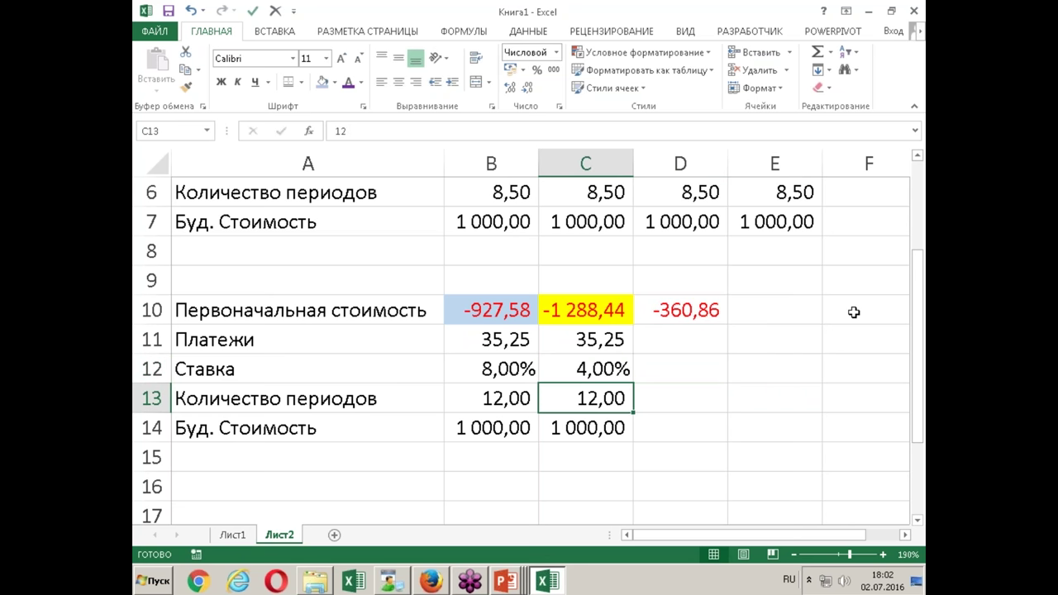
{"action": "key", "text": "Up"}
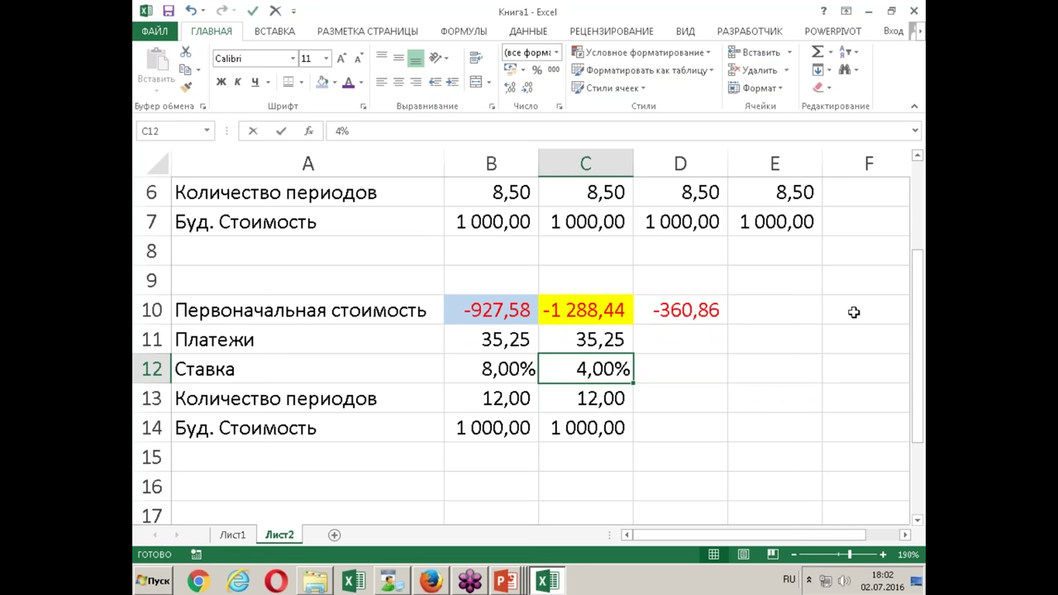
{"action": "type", "text": "18"}
{"action": "key", "text": "Return"}
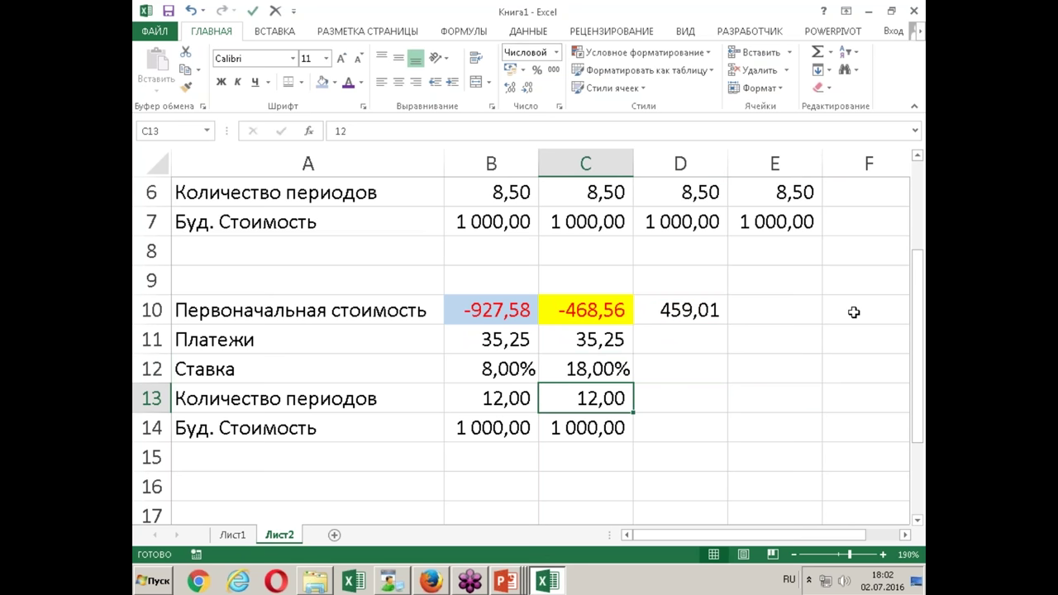
Set the rate in C12 to 17% and select the initial value in C10 to check its formula.
{"action": "key", "text": "Up"}
{"action": "type", "text": "17"}
{"action": "key", "text": "Return"}
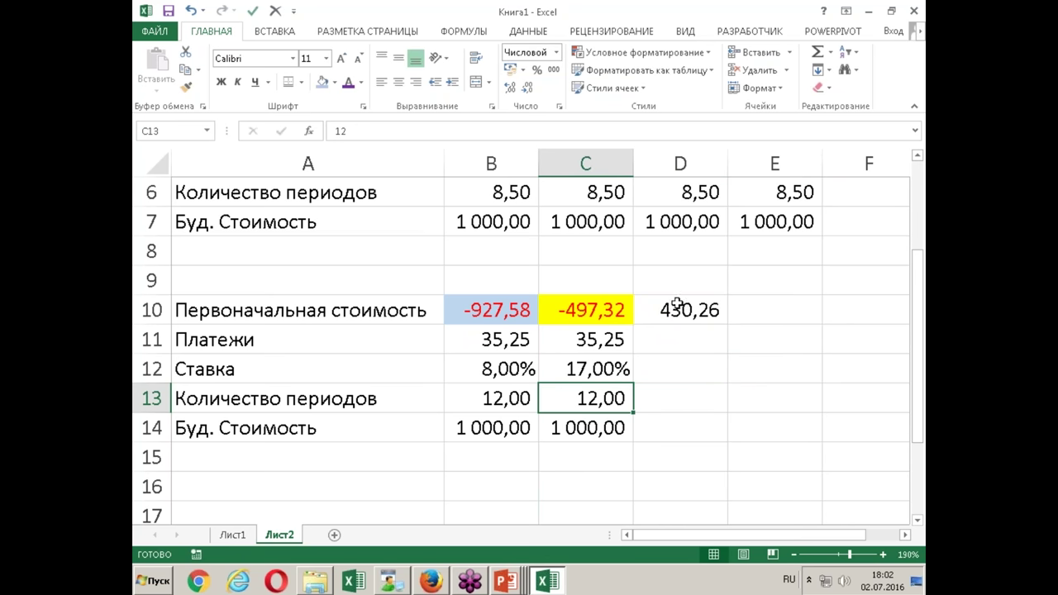
{"action": "left_click", "coordinate": [579, 312]}
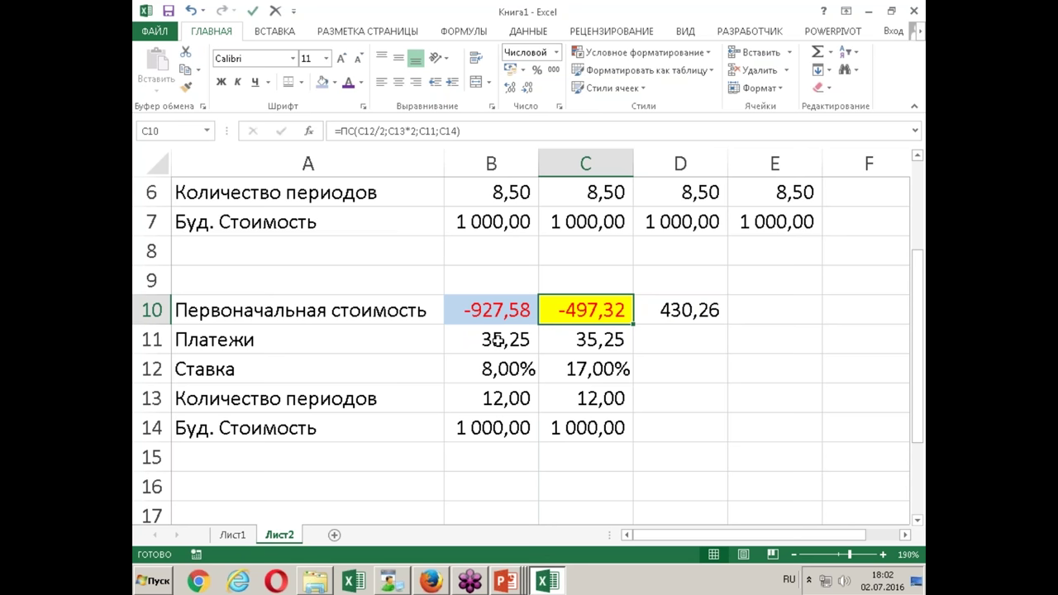
Switch from the workbook back to the Finam weekly chart of ОФЗ 26212 in Firefox.
{"action": "key", "text": "alt+Tab"}
{"action": "key", "text": "alt+Tab"}
{"action": "key", "text": "alt+Tab"}
{"action": "key", "text": "alt+Tab"}
{"action": "key", "text": "alt+Tab"}
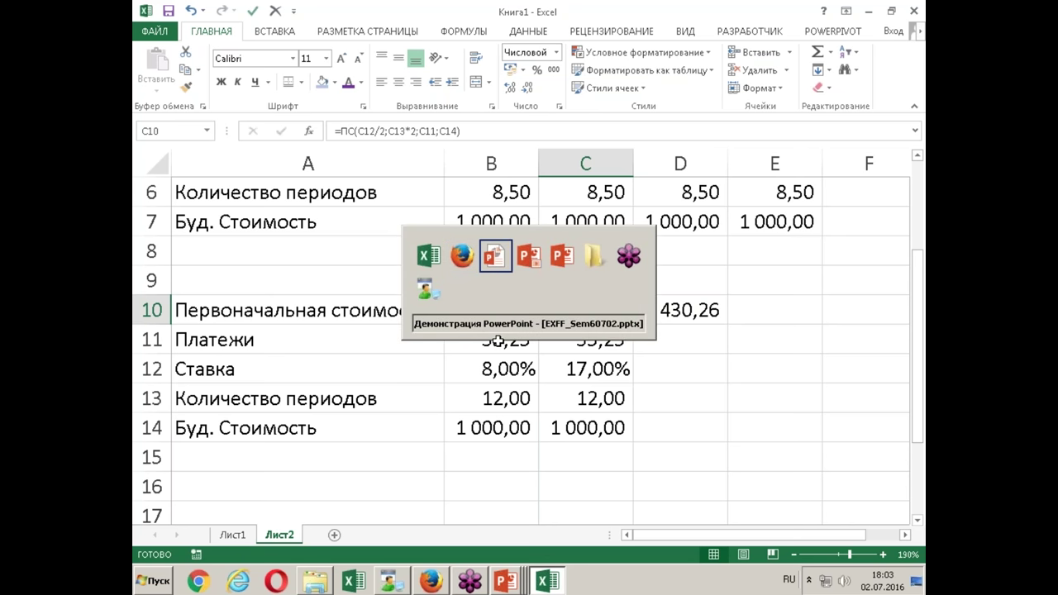
{"action": "key", "text": "alt+Tab"}
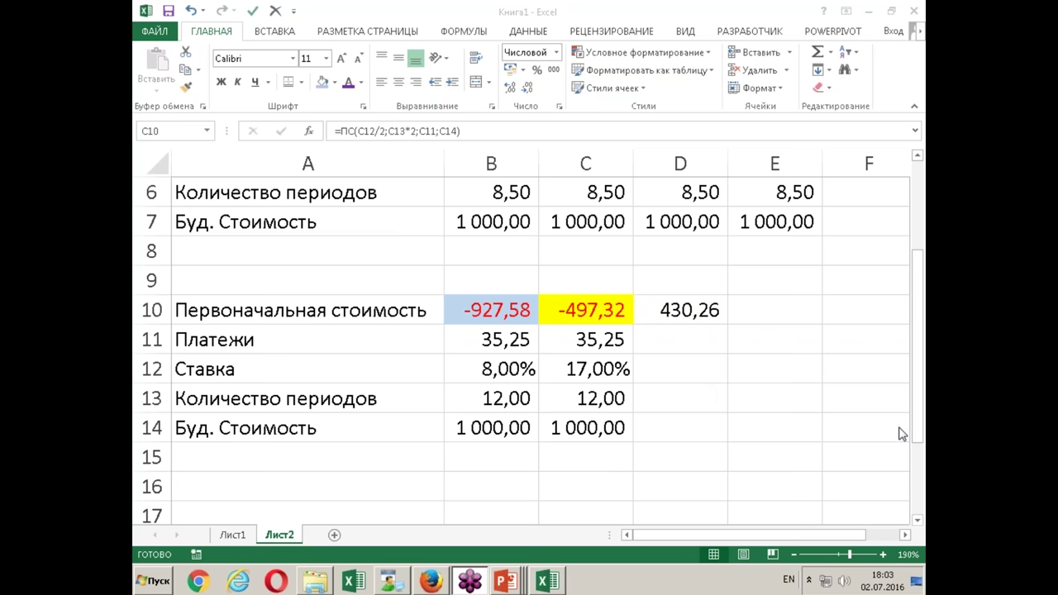
{"action": "key", "text": "alt+Tab"}
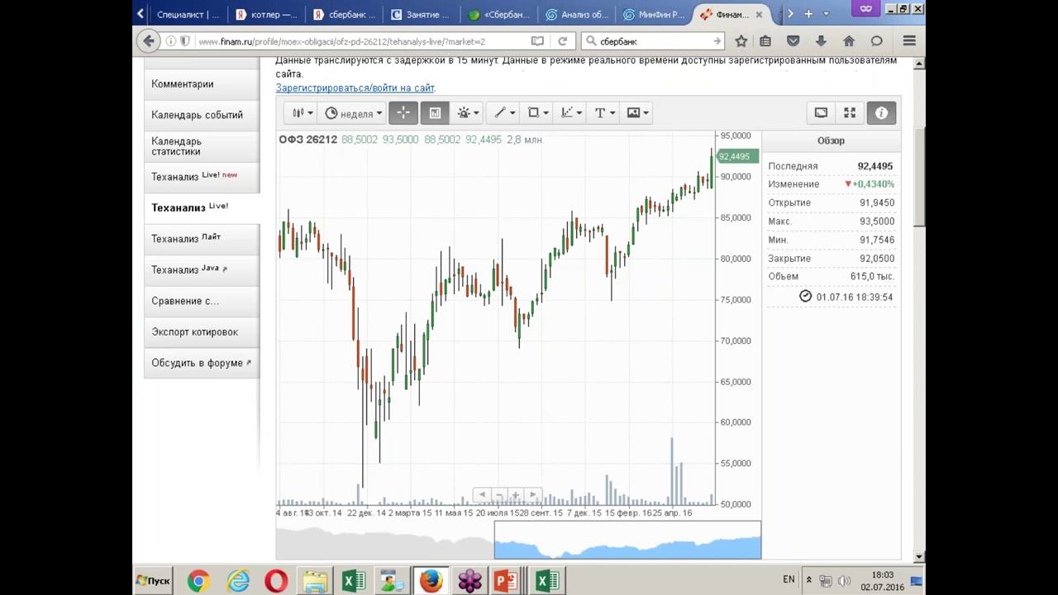